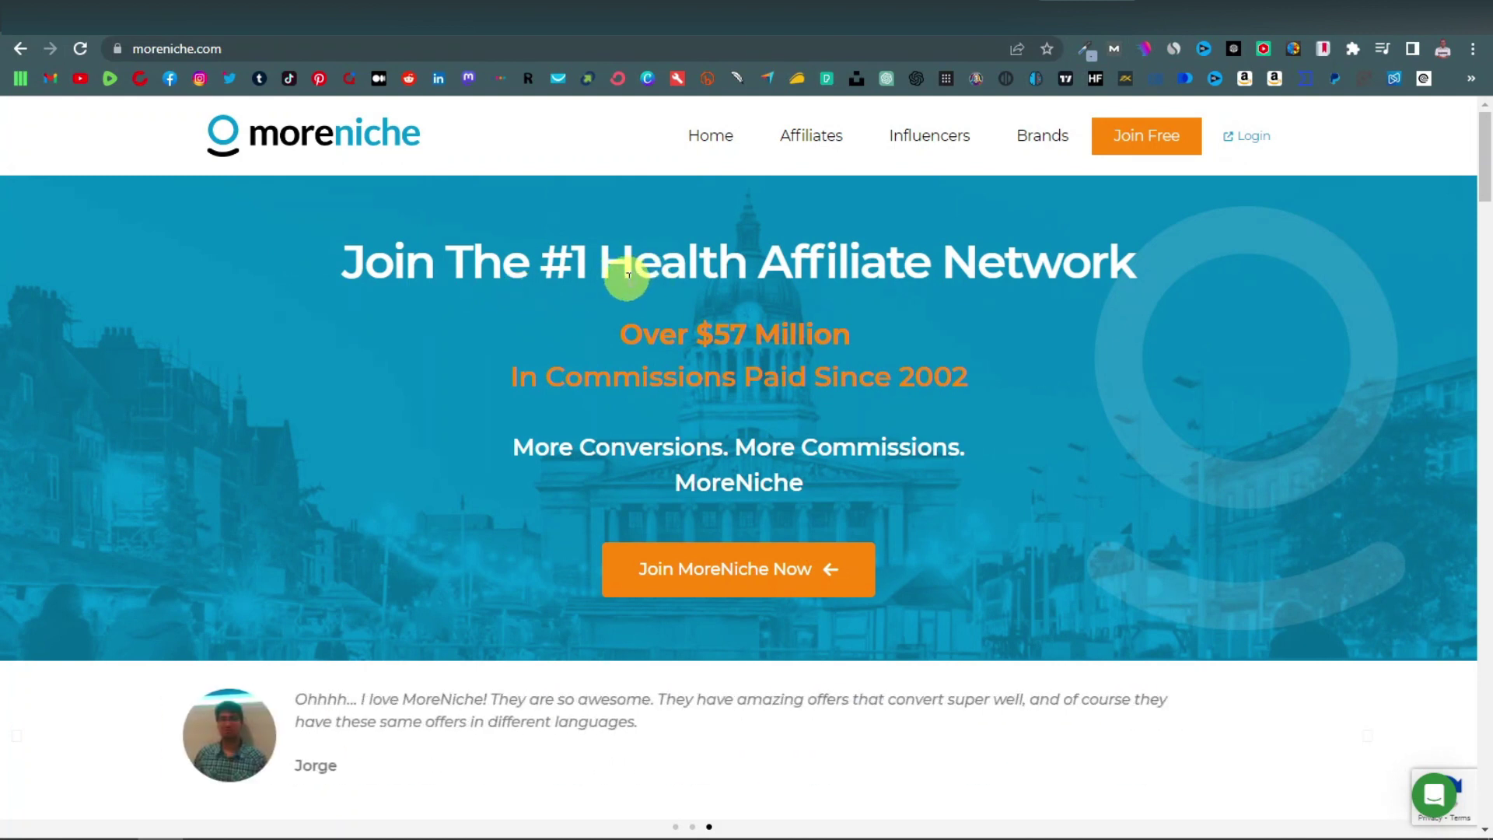
Step: Examine the MoreNiche homepage from the member benefits and in-house brands down to the commission and payment terms
{"action": "scroll", "coordinate": [628, 276], "scroll_direction": "down", "scroll_amount": 8}
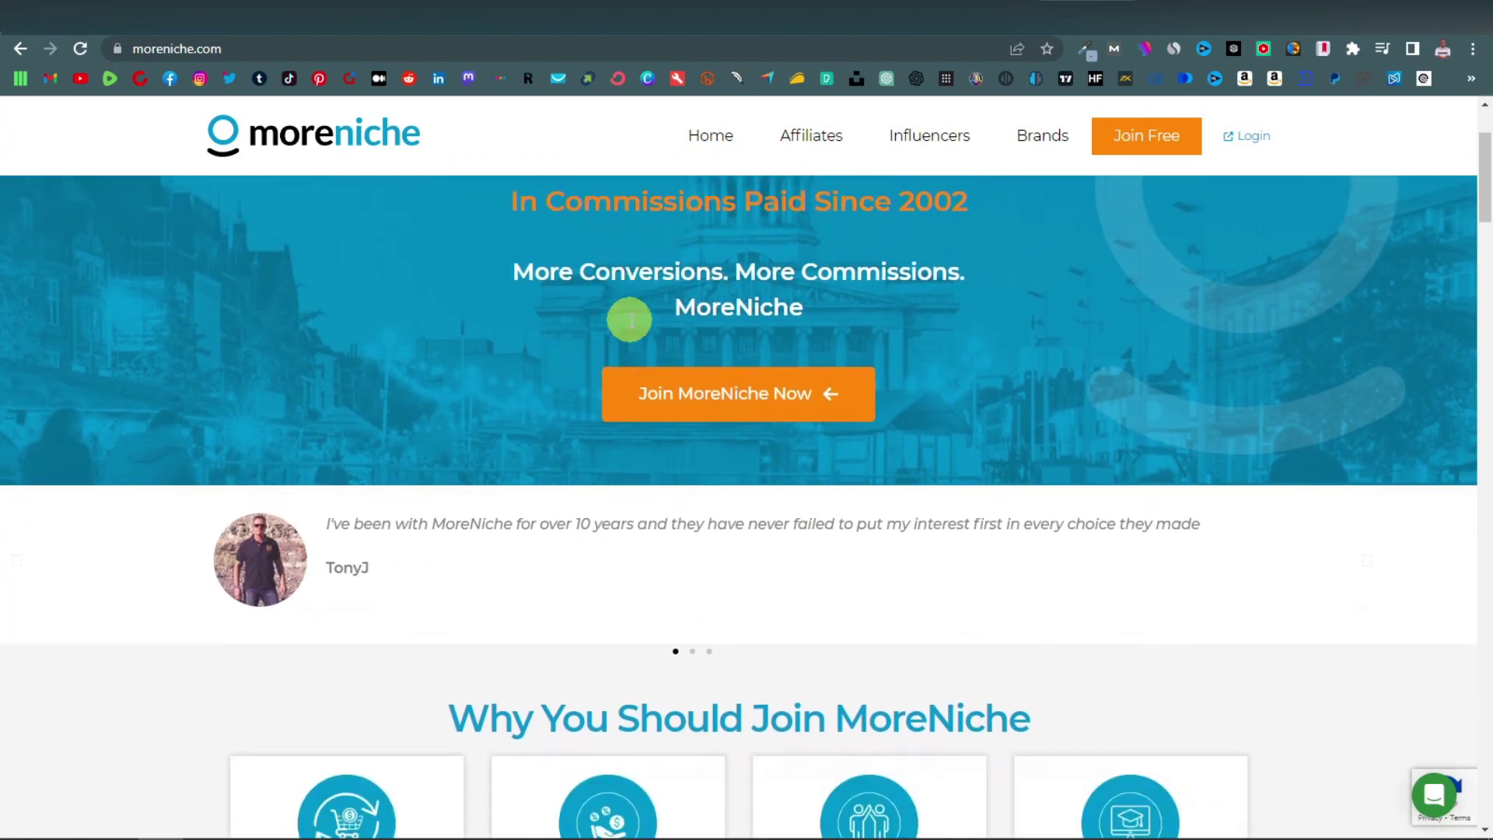
{"action": "scroll", "coordinate": [631, 326], "scroll_direction": "down", "scroll_amount": 7}
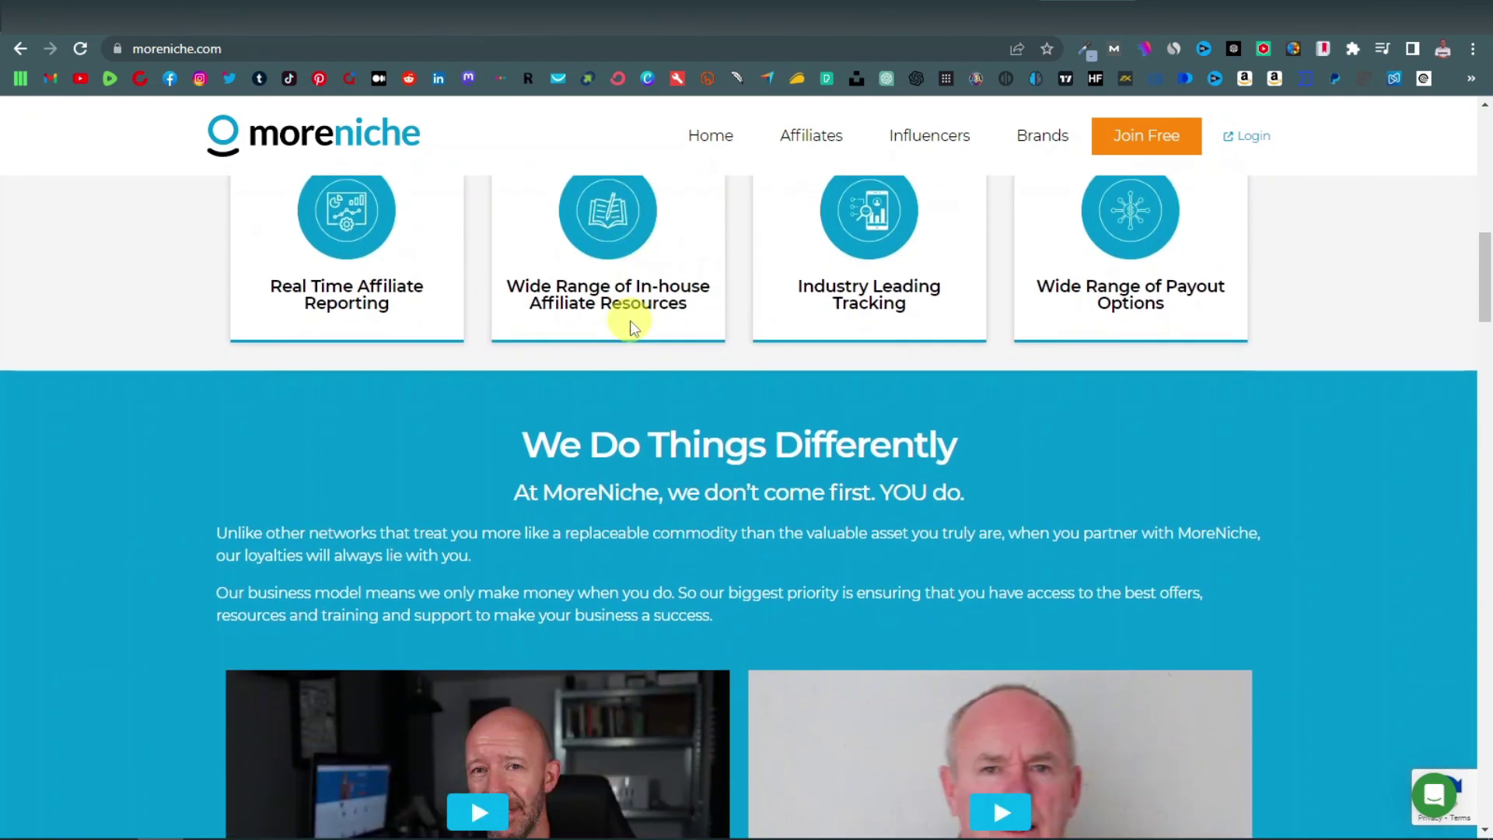
{"action": "scroll", "coordinate": [630, 319], "scroll_direction": "down", "scroll_amount": 8}
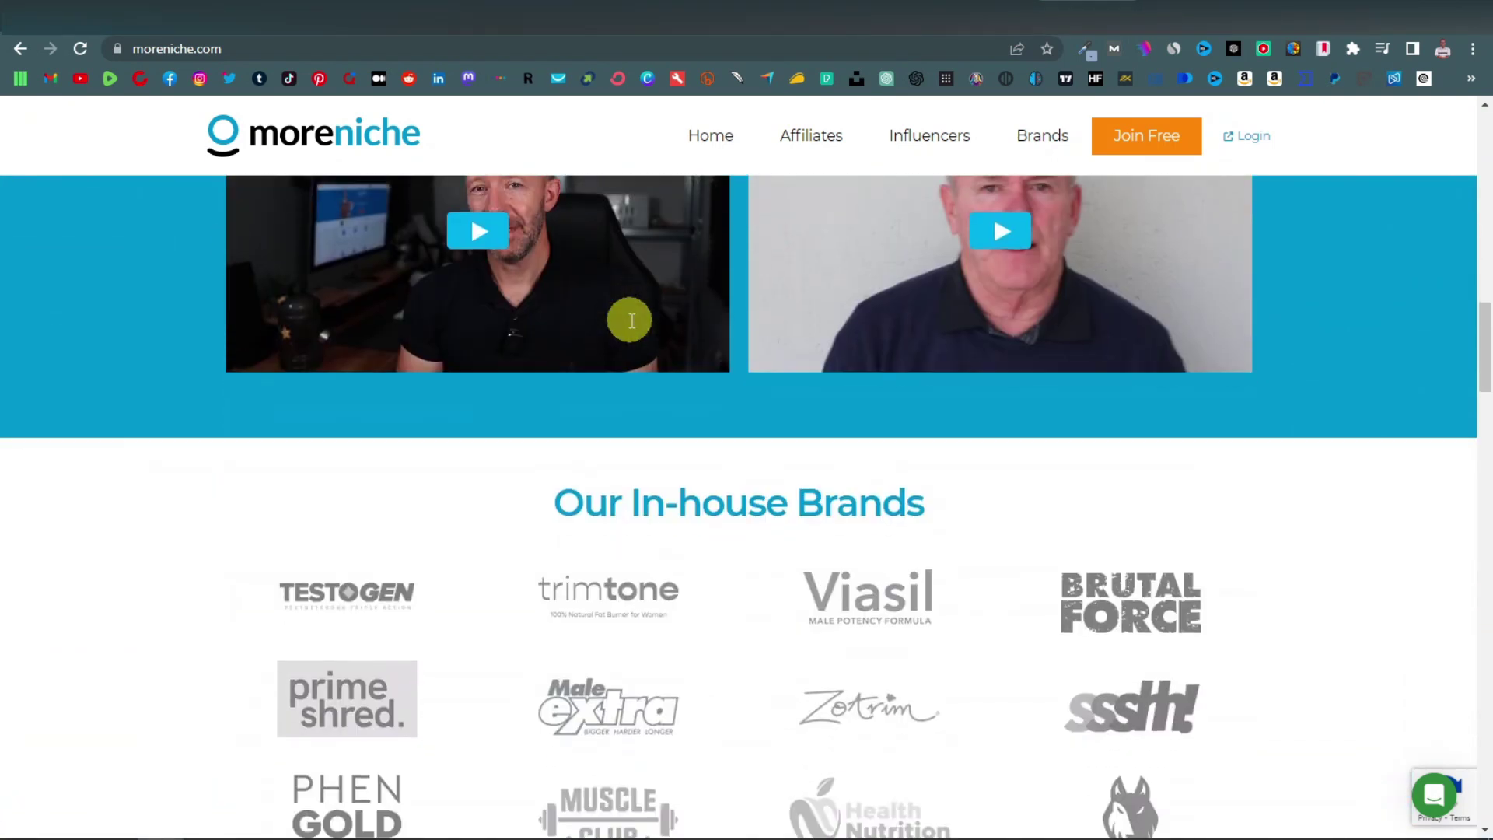
{"action": "scroll", "coordinate": [631, 329], "scroll_direction": "down", "scroll_amount": 8}
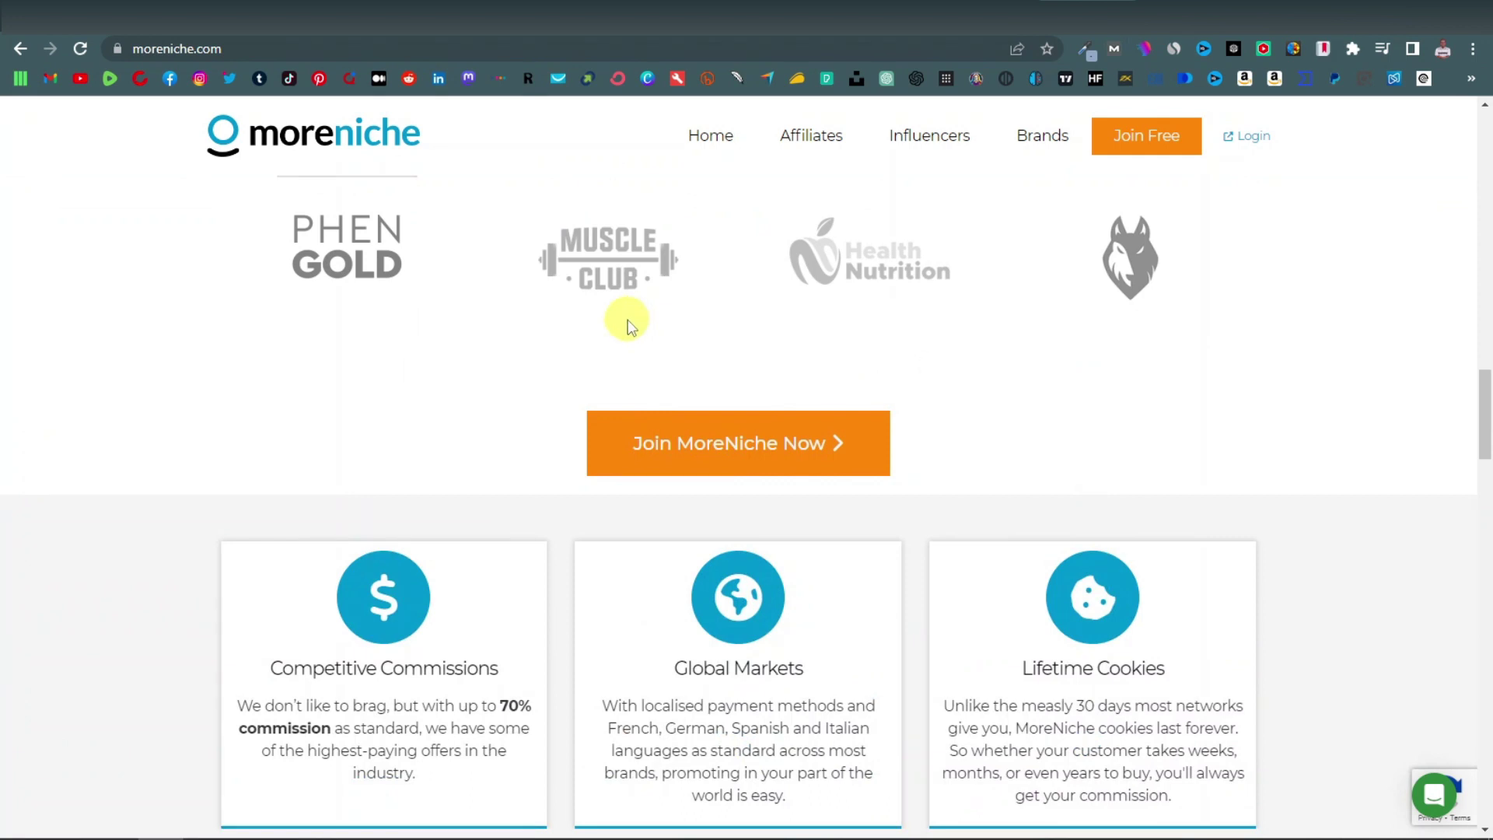
{"action": "scroll", "coordinate": [628, 327], "scroll_direction": "down", "scroll_amount": 12}
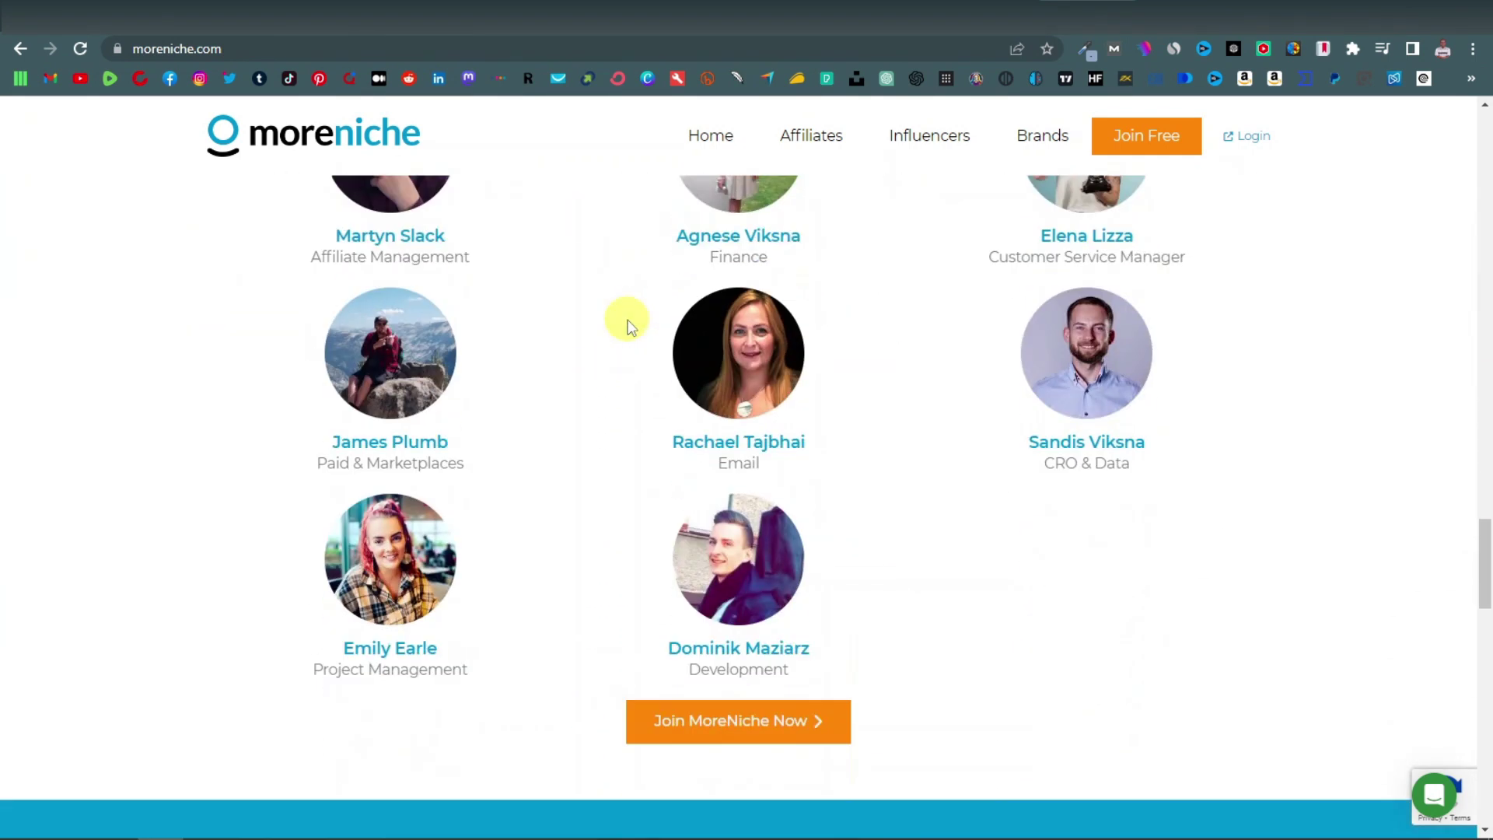
{"action": "scroll", "coordinate": [611, 328], "scroll_direction": "down", "scroll_amount": 8}
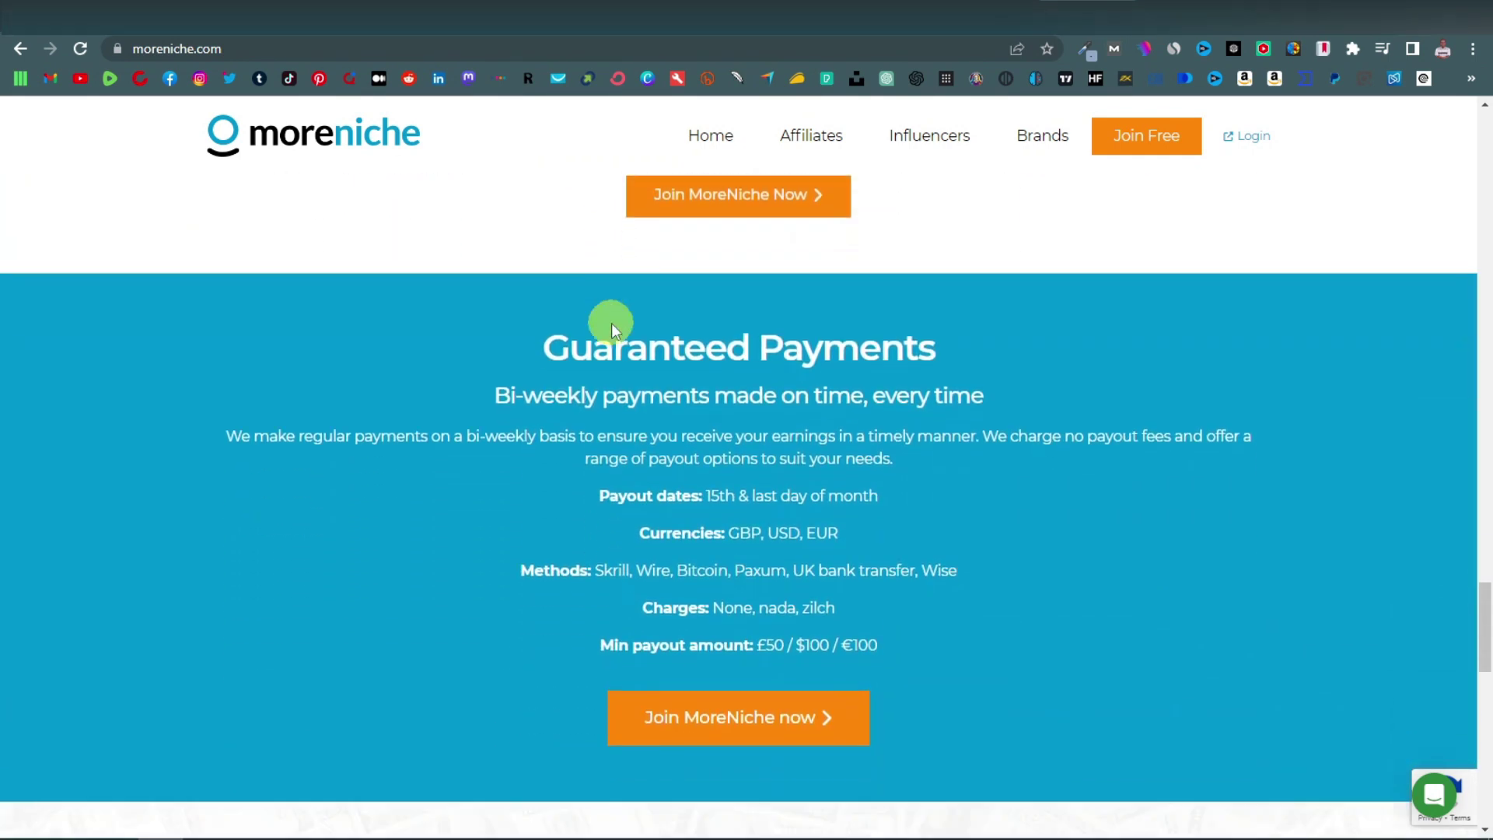
{"action": "scroll", "coordinate": [611, 323], "scroll_direction": "down", "scroll_amount": 9}
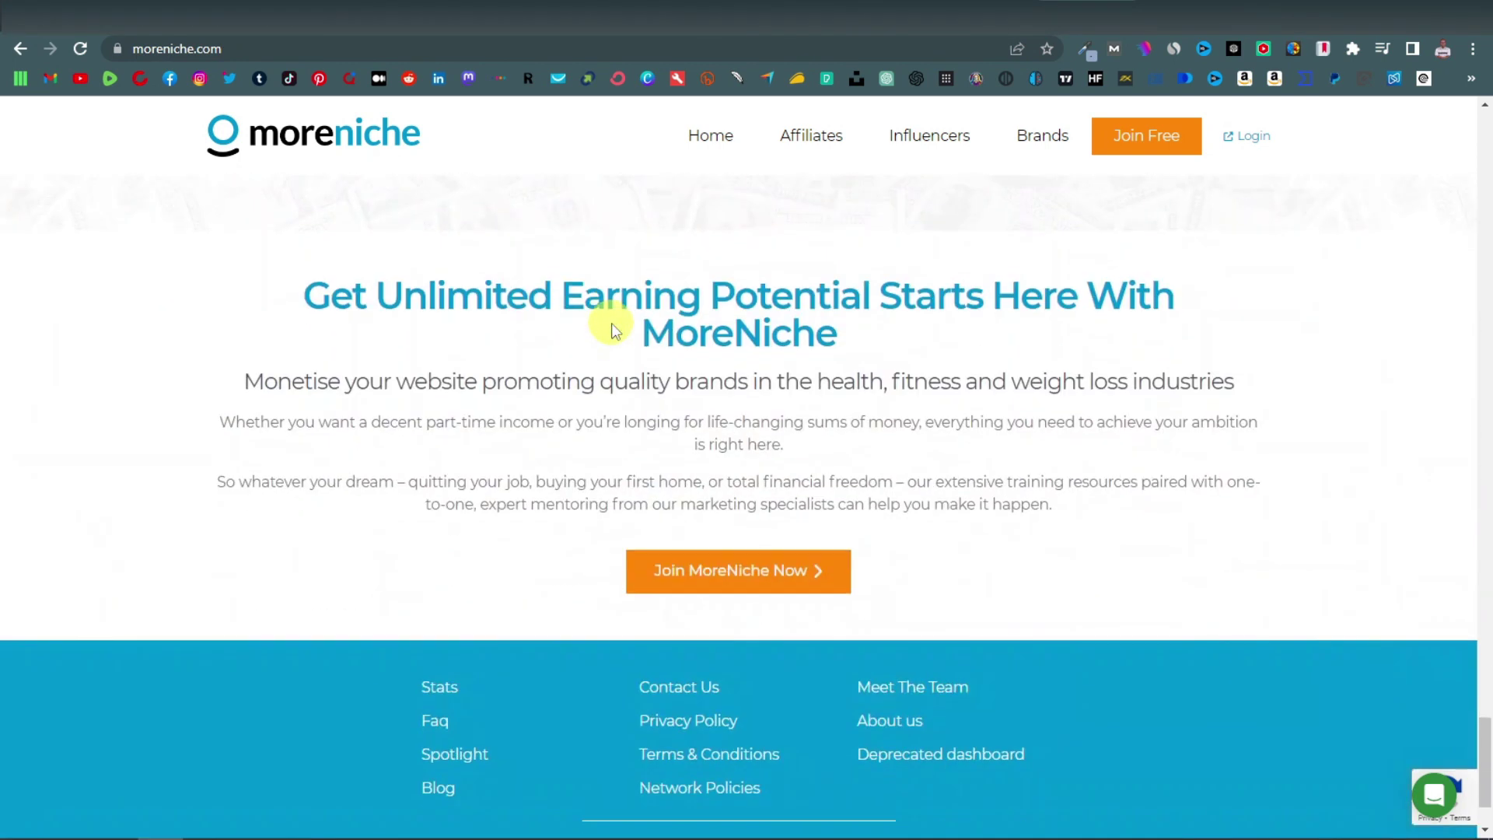
{"action": "left_click", "coordinate": [87, 48]}
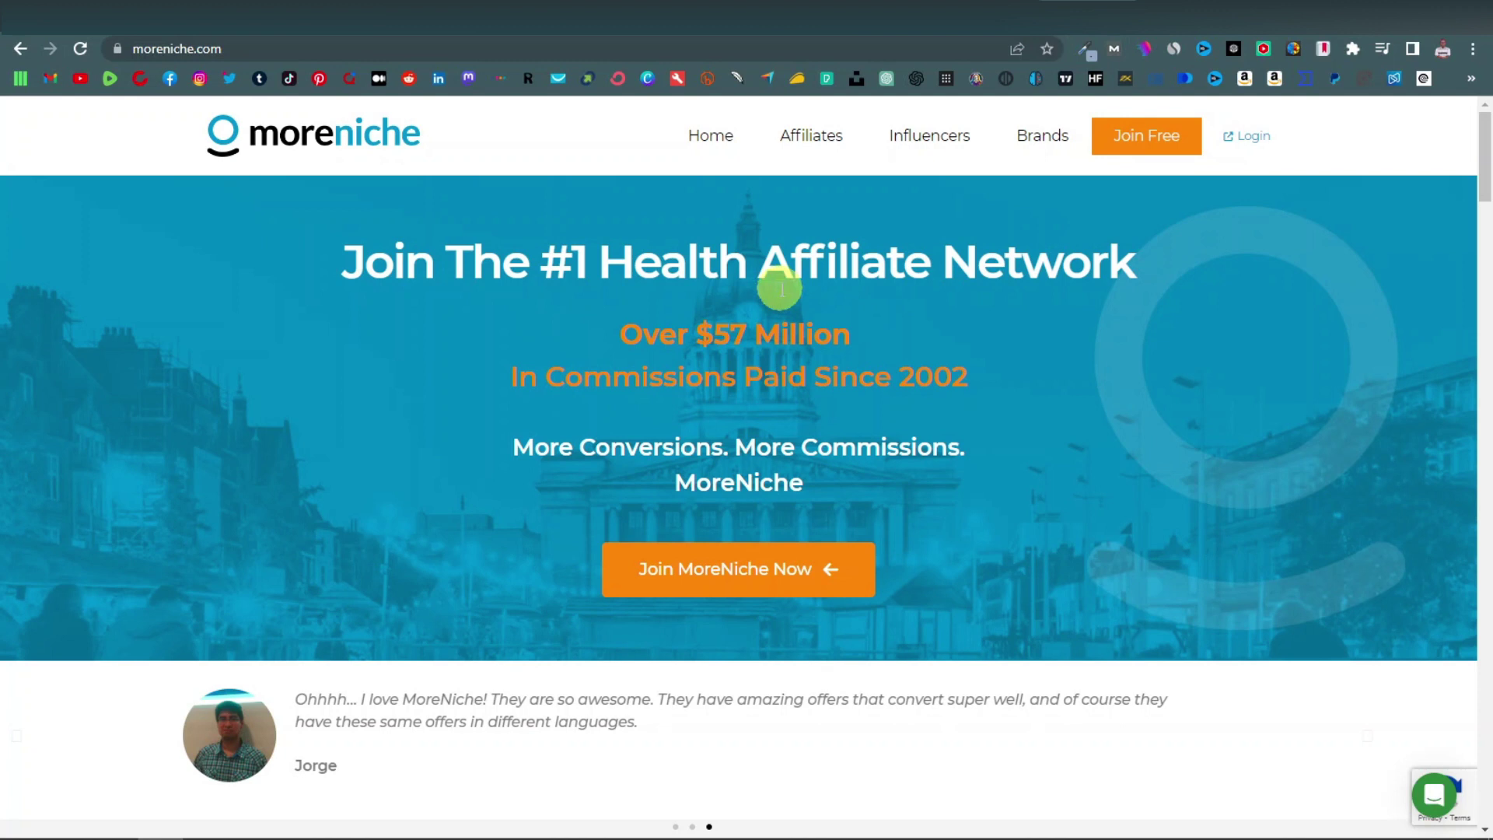
Step: Show the Zotrim offer's extra details in the MoreNiche partner dashboard and open its preview website
{"action": "left_click", "coordinate": [1167, 1]}
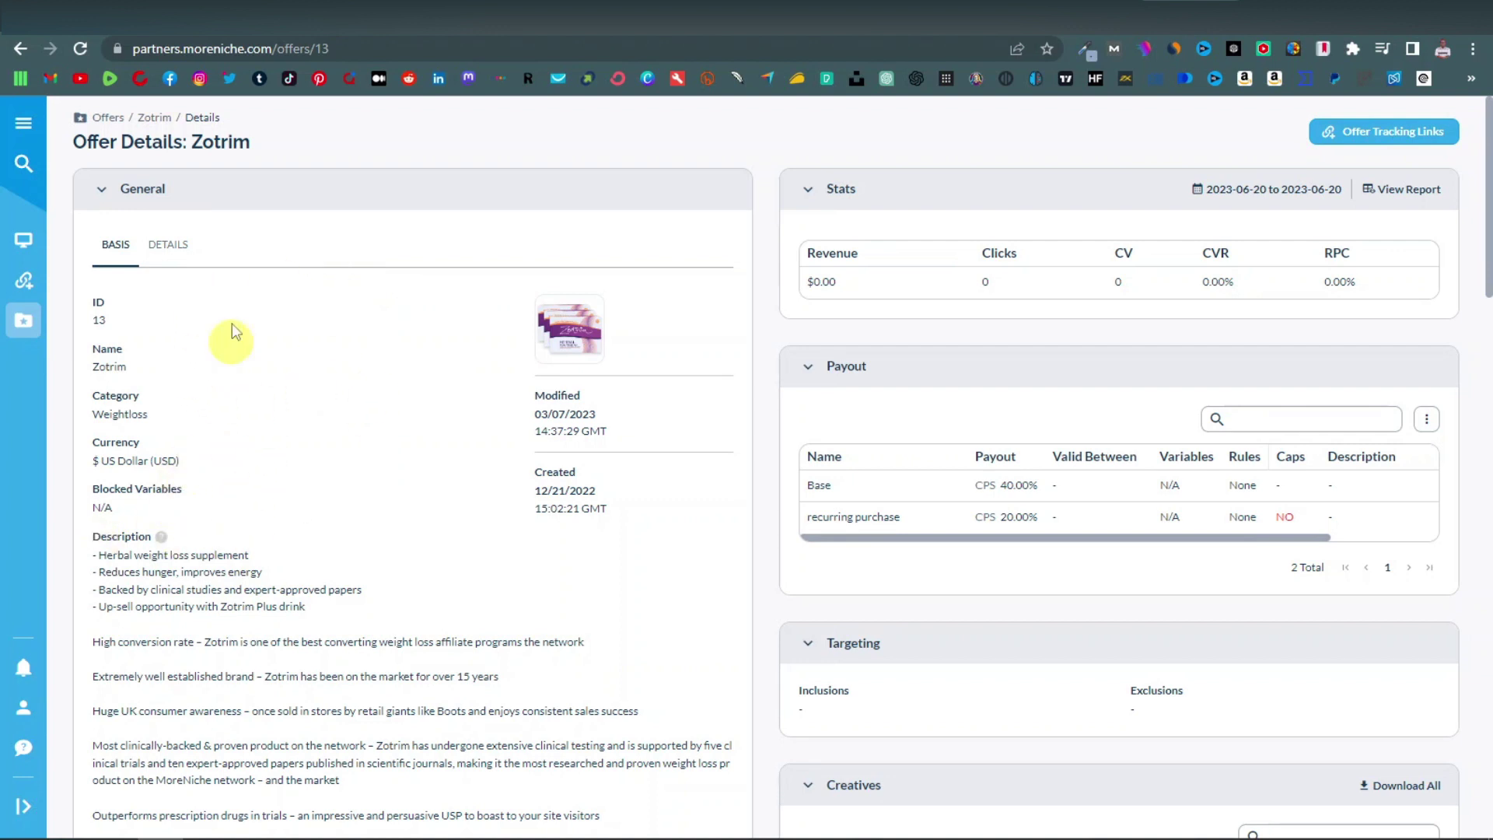
{"action": "left_click", "coordinate": [168, 239]}
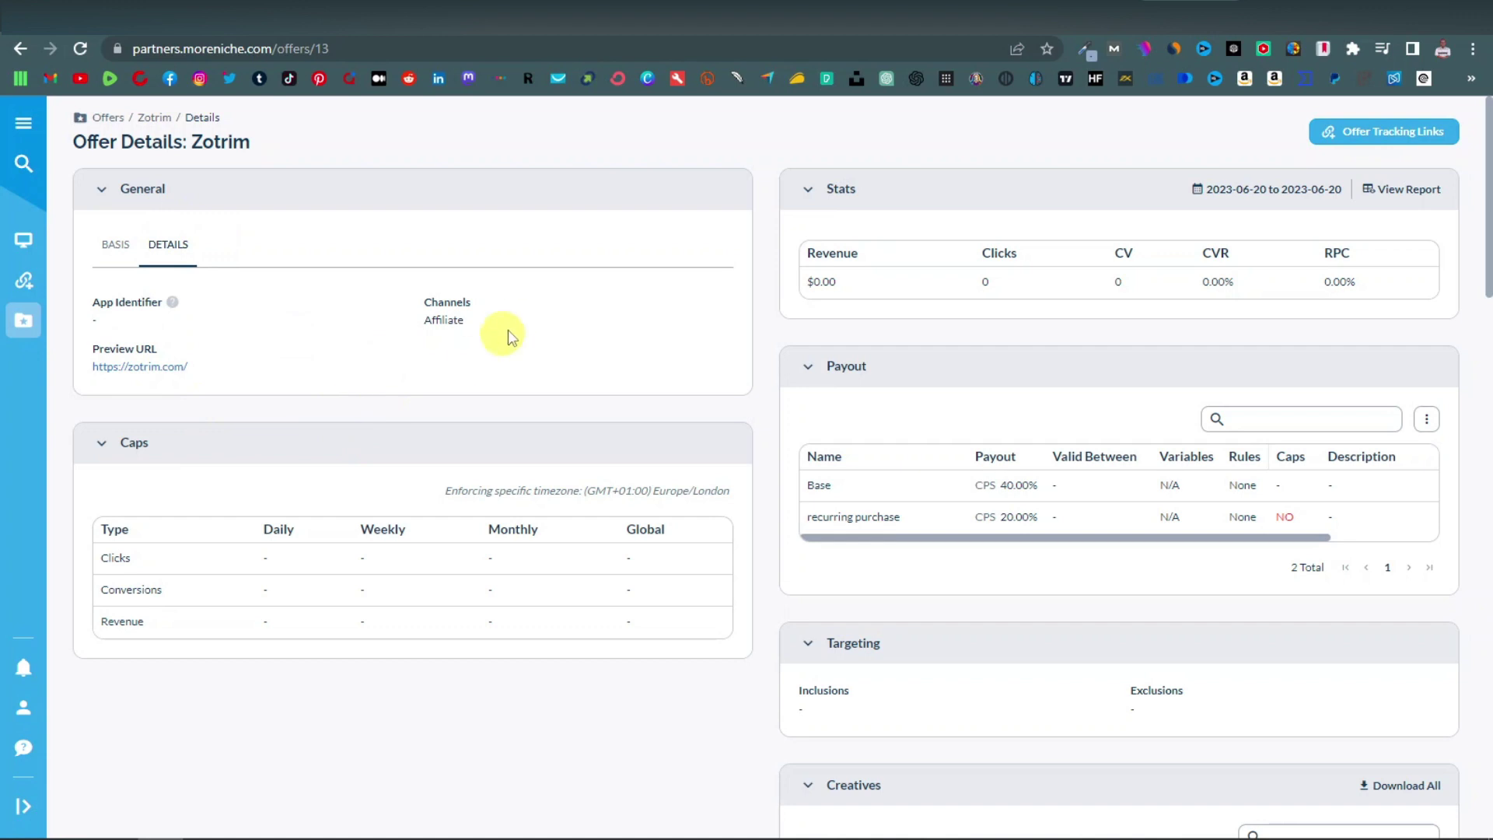
{"action": "left_click", "coordinate": [147, 369]}
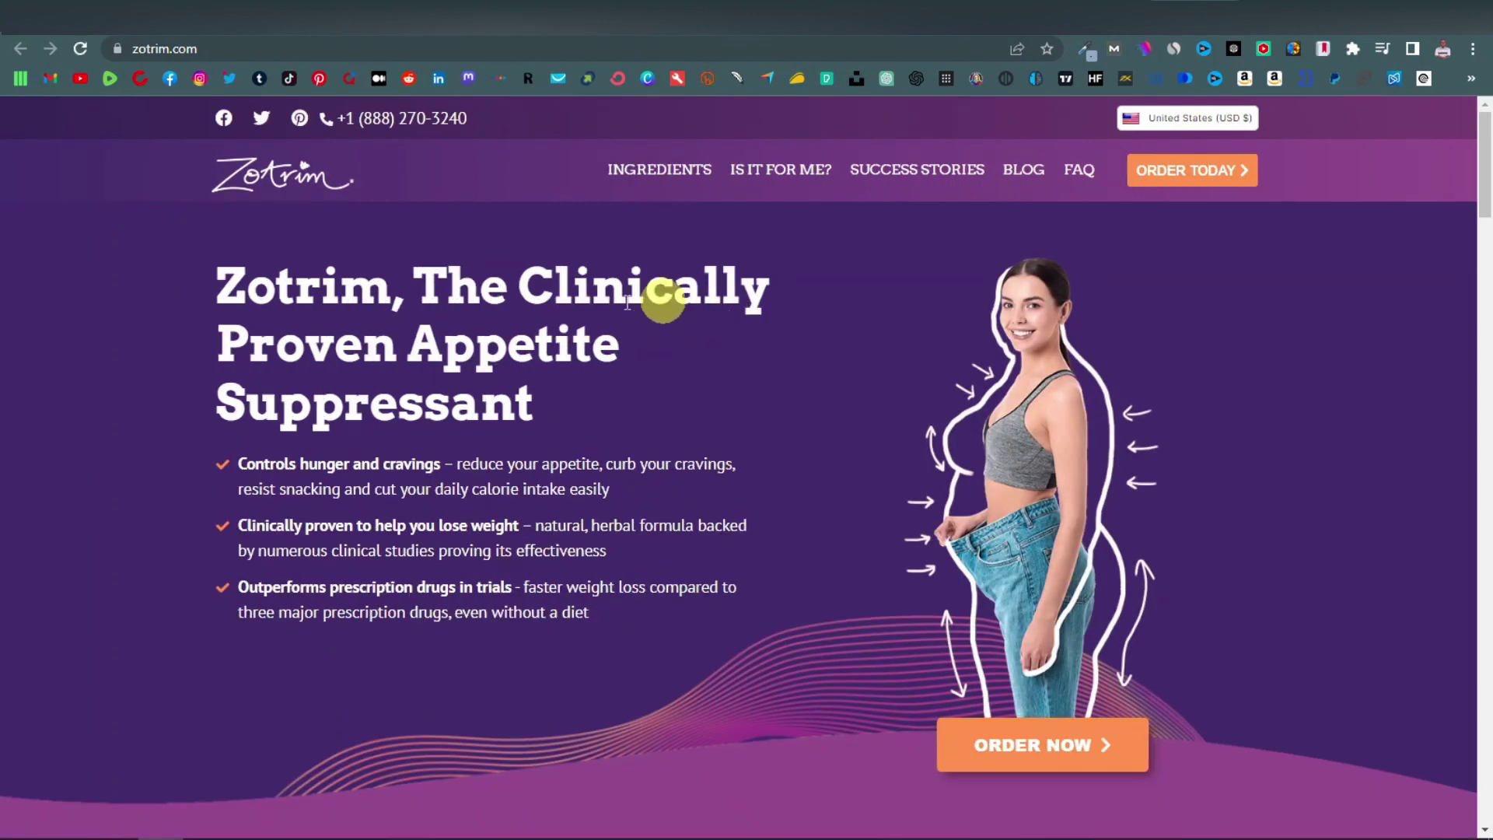
Step: Examine the Zotrim sales page, covering its product claims, success stories, usage instructions, guarantee and package prices
{"action": "scroll", "coordinate": [573, 338], "scroll_direction": "down", "scroll_amount": 5}
{"action": "scroll", "coordinate": [573, 339], "scroll_direction": "down", "scroll_amount": 12}
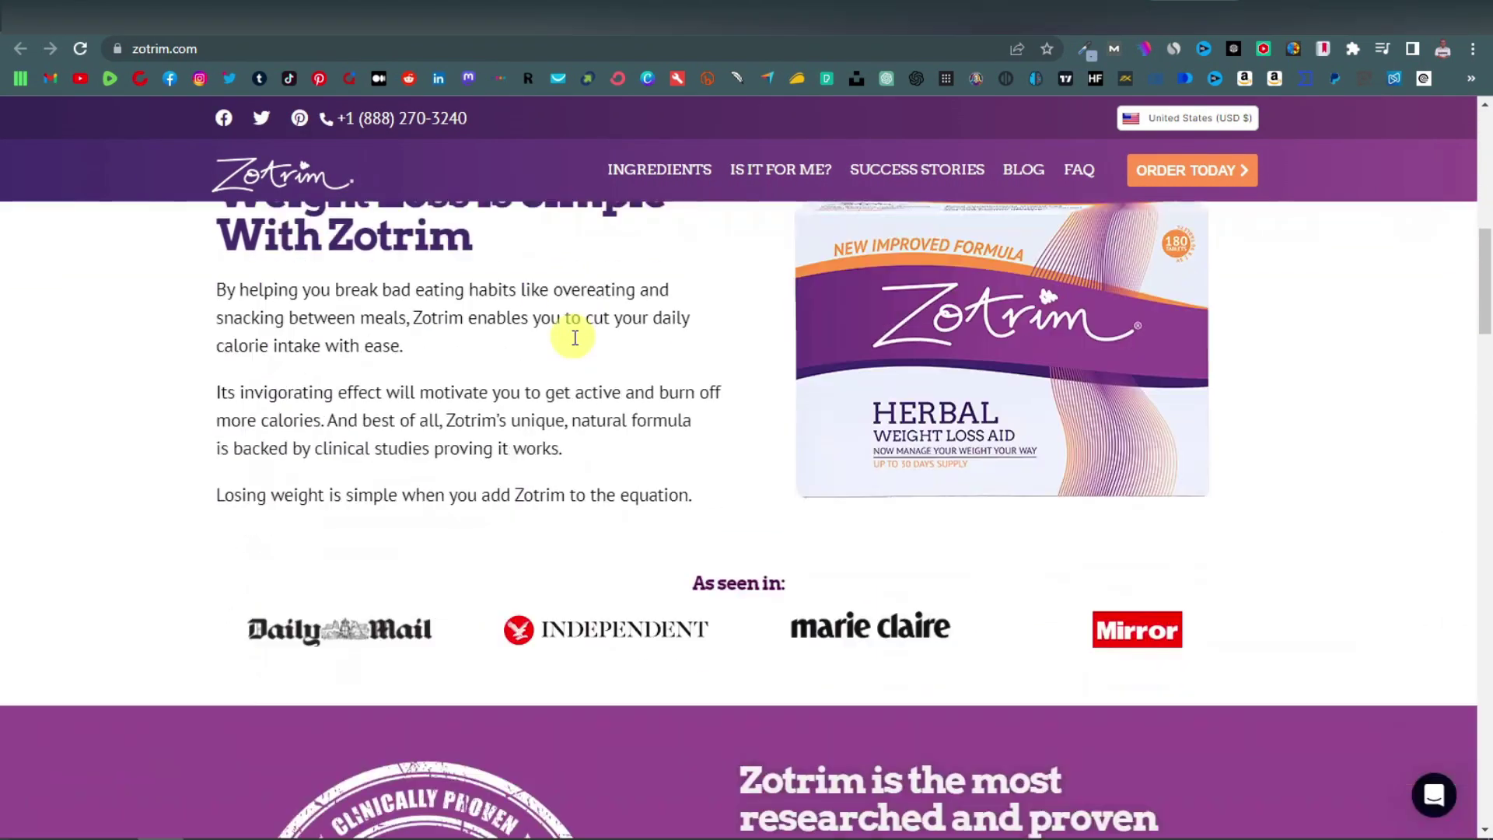
{"action": "scroll", "coordinate": [573, 338], "scroll_direction": "down", "scroll_amount": 2}
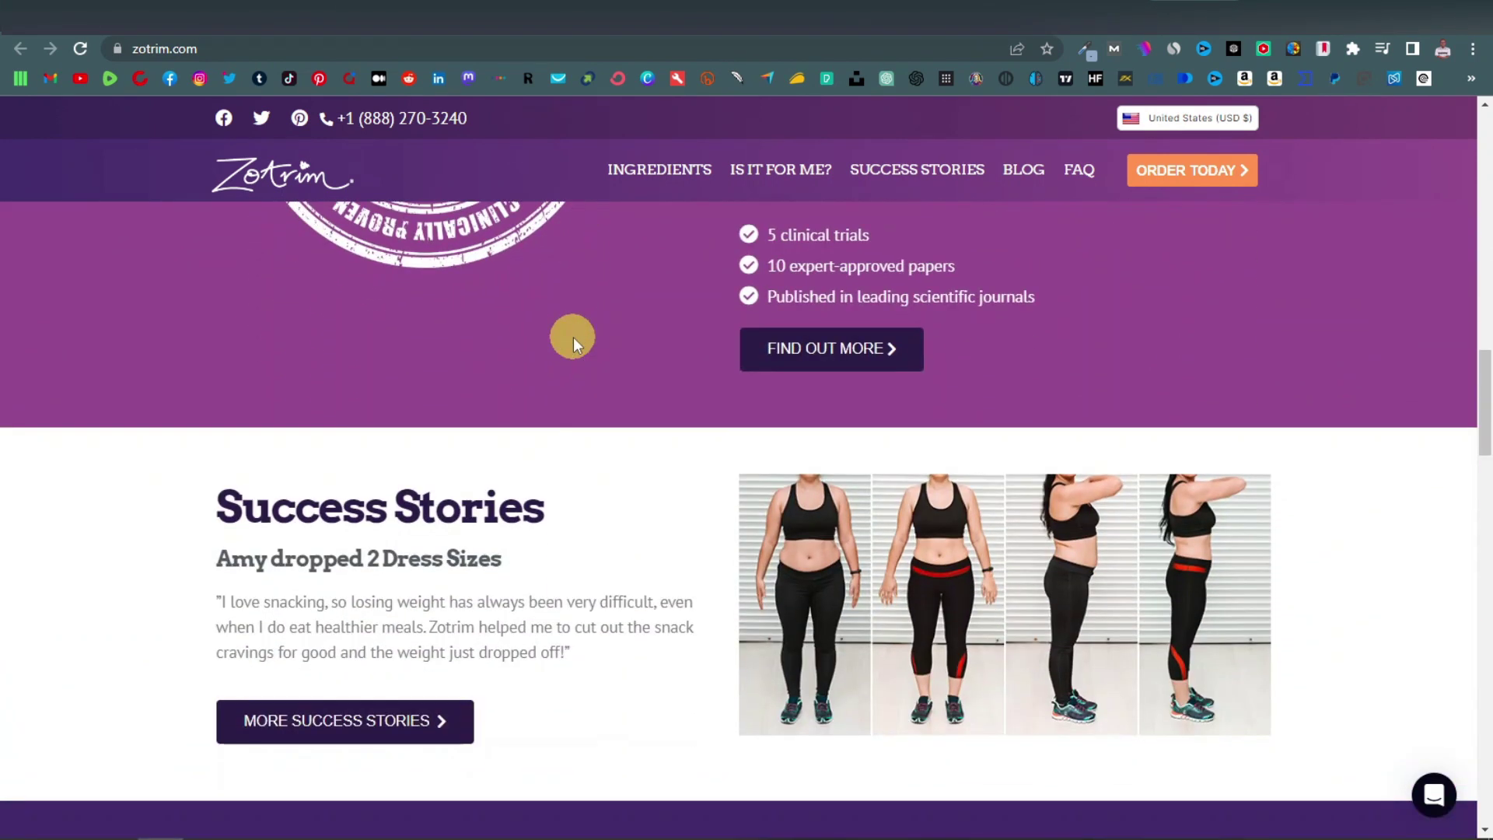
{"action": "scroll", "coordinate": [573, 334], "scroll_direction": "down", "scroll_amount": 3}
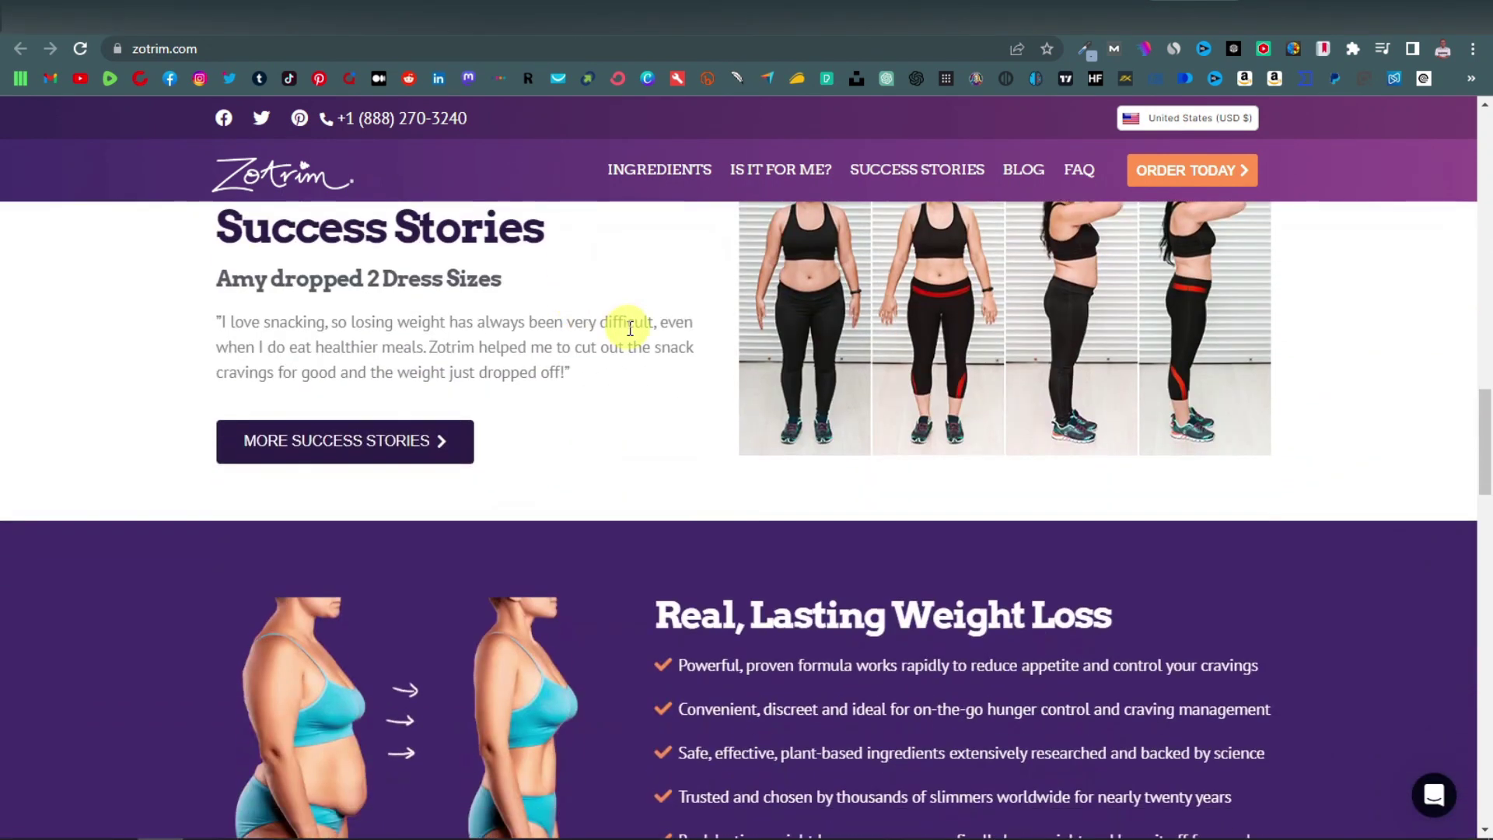
{"action": "scroll", "coordinate": [630, 328], "scroll_direction": "down", "scroll_amount": 3}
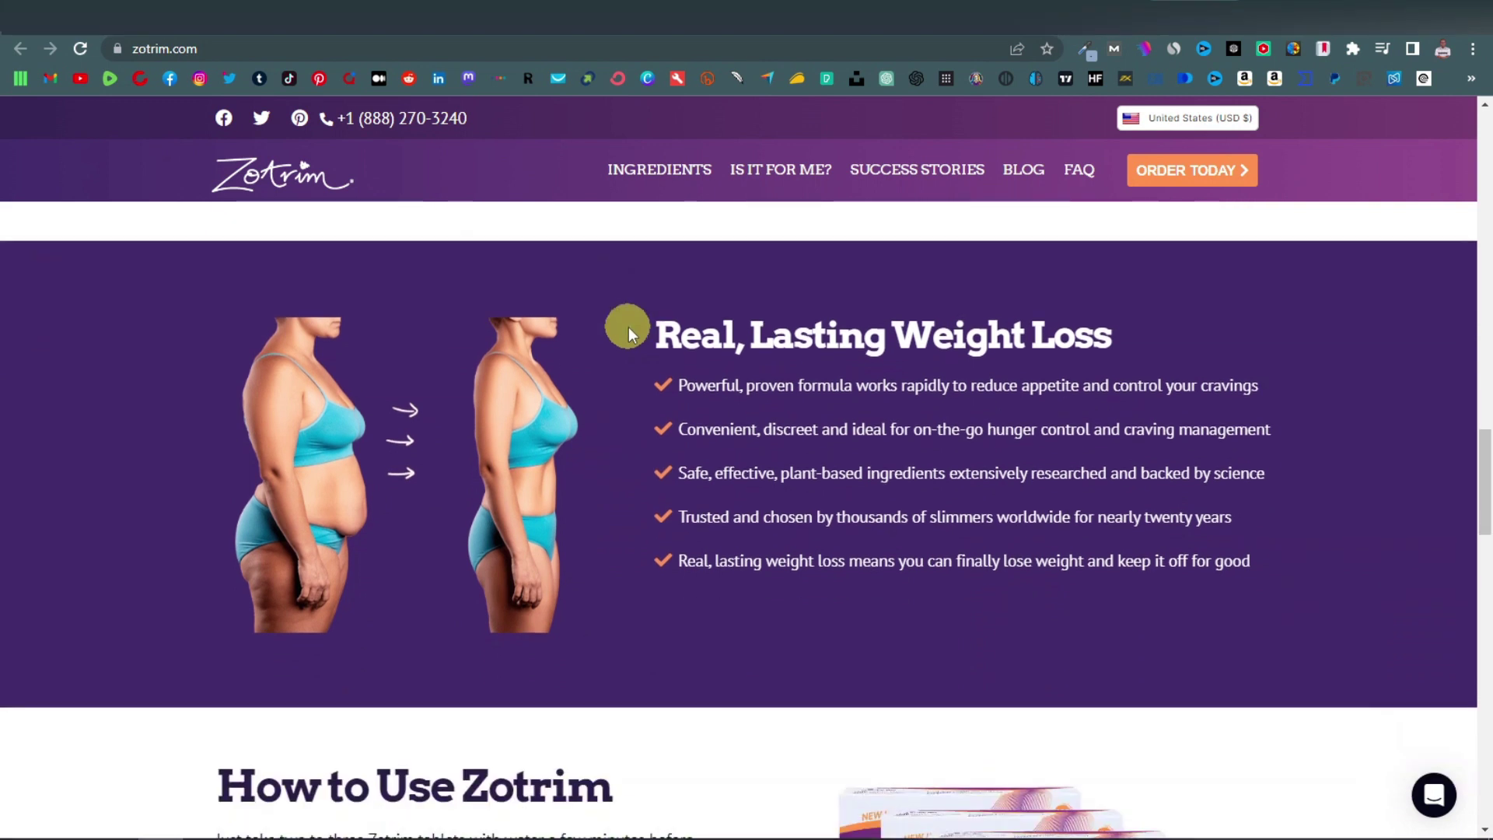
{"action": "scroll", "coordinate": [628, 326], "scroll_direction": "down", "scroll_amount": 5}
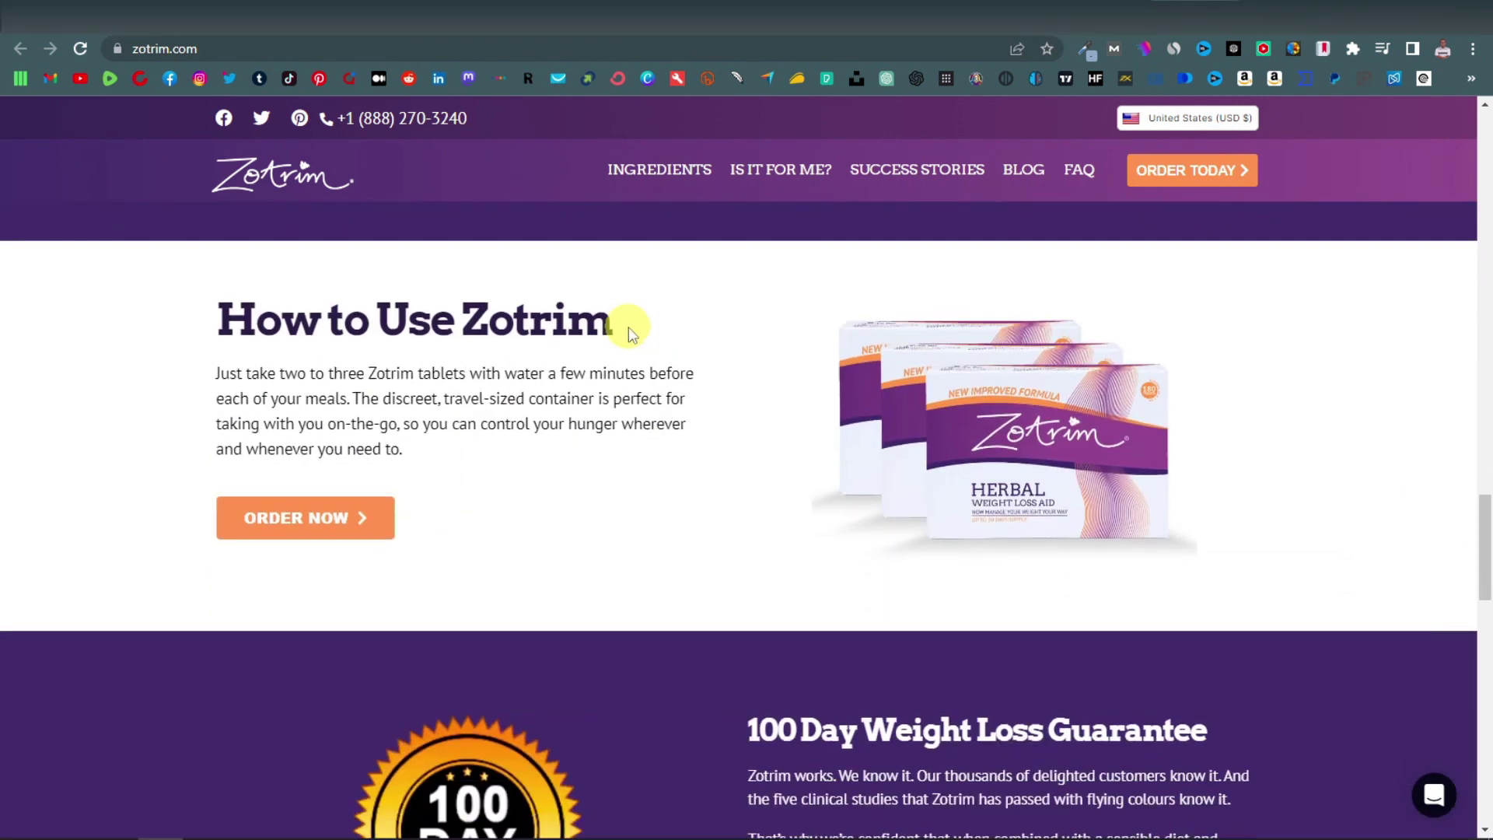
{"action": "scroll", "coordinate": [626, 328], "scroll_direction": "down", "scroll_amount": 1}
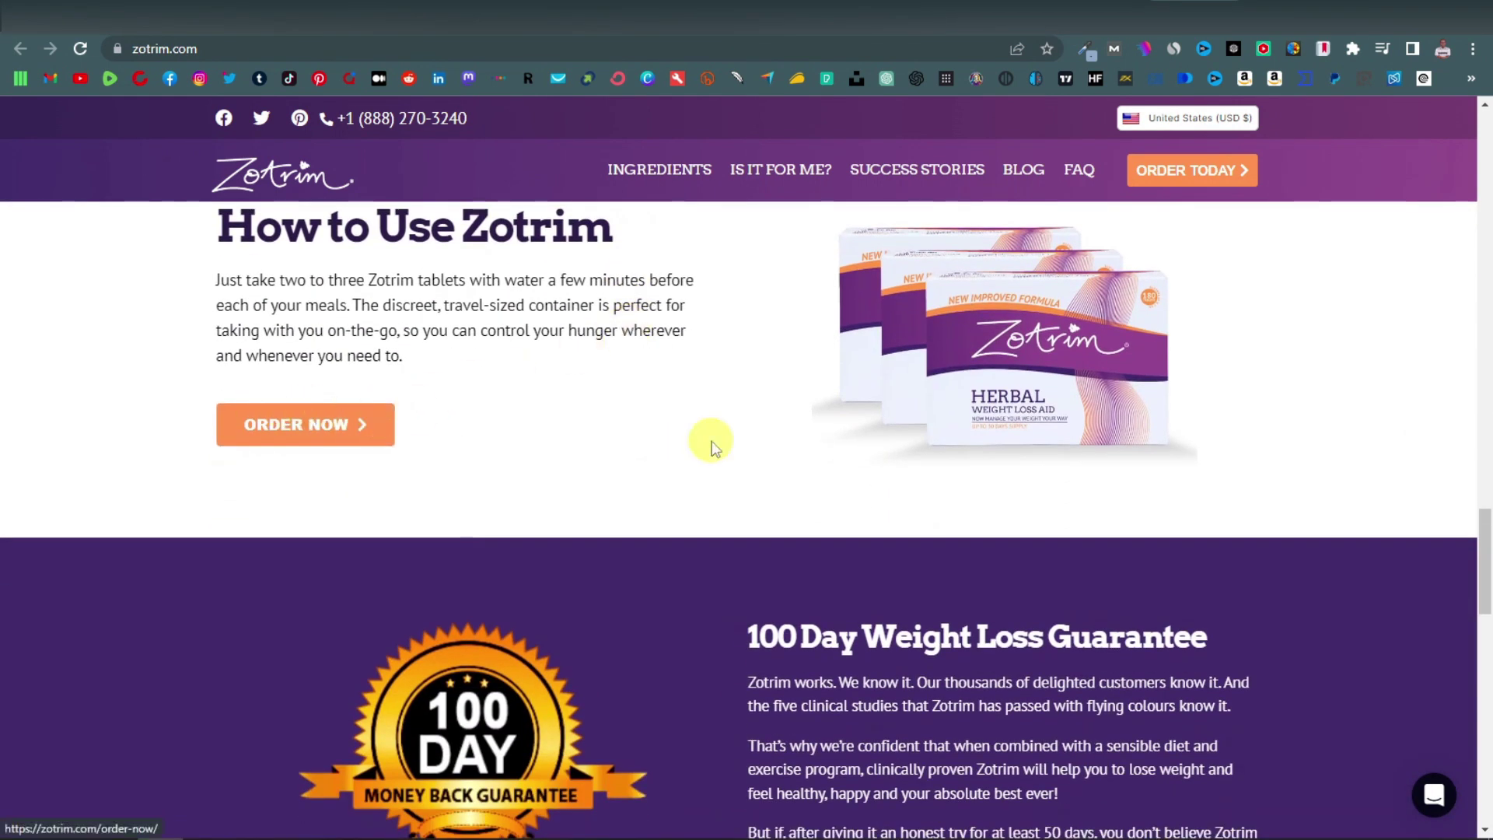
{"action": "scroll", "coordinate": [667, 431], "scroll_direction": "down", "scroll_amount": 12}
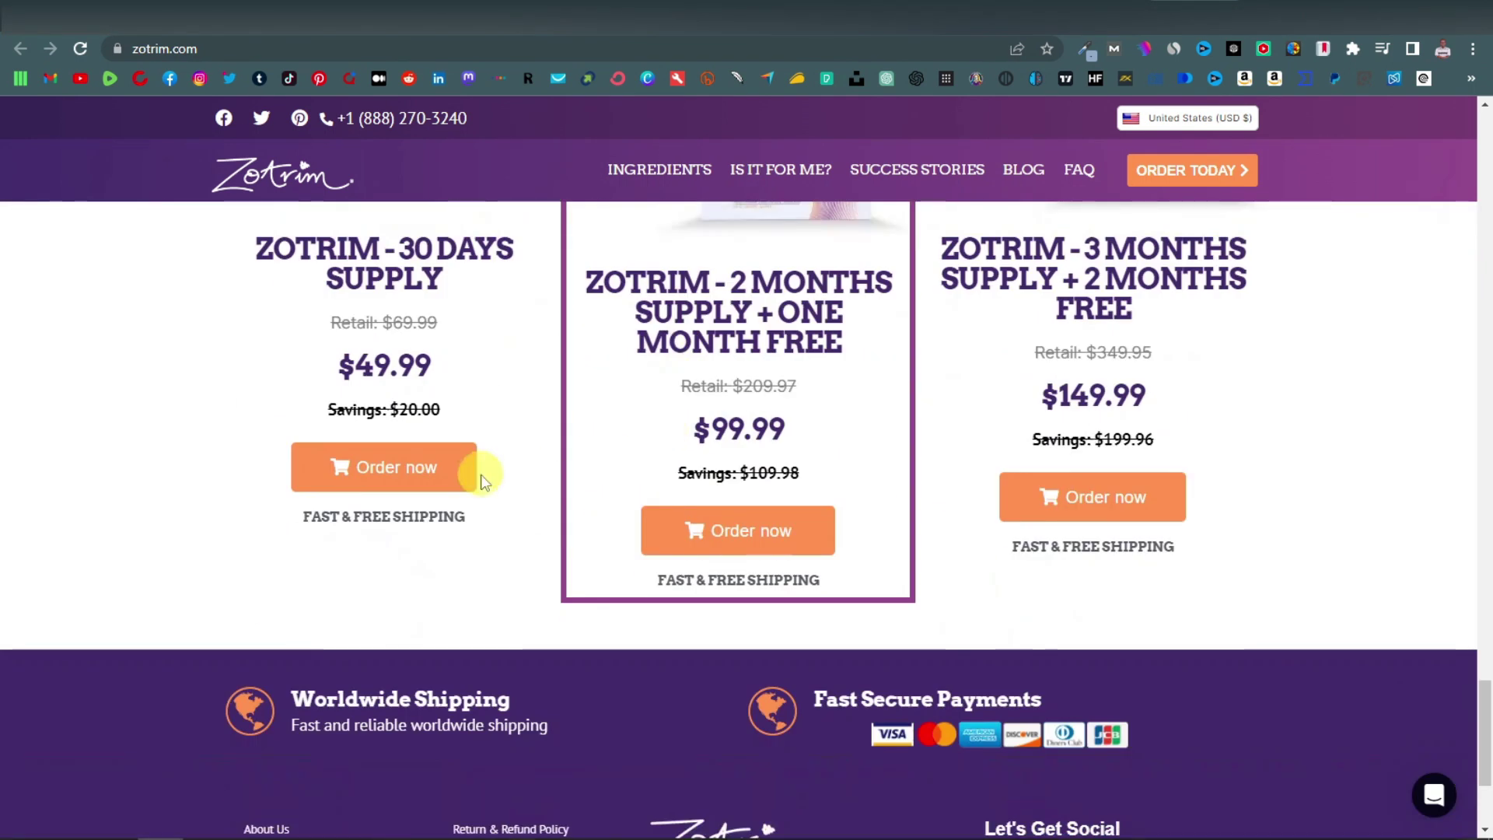
{"action": "scroll", "coordinate": [526, 510], "scroll_direction": "up", "scroll_amount": 2}
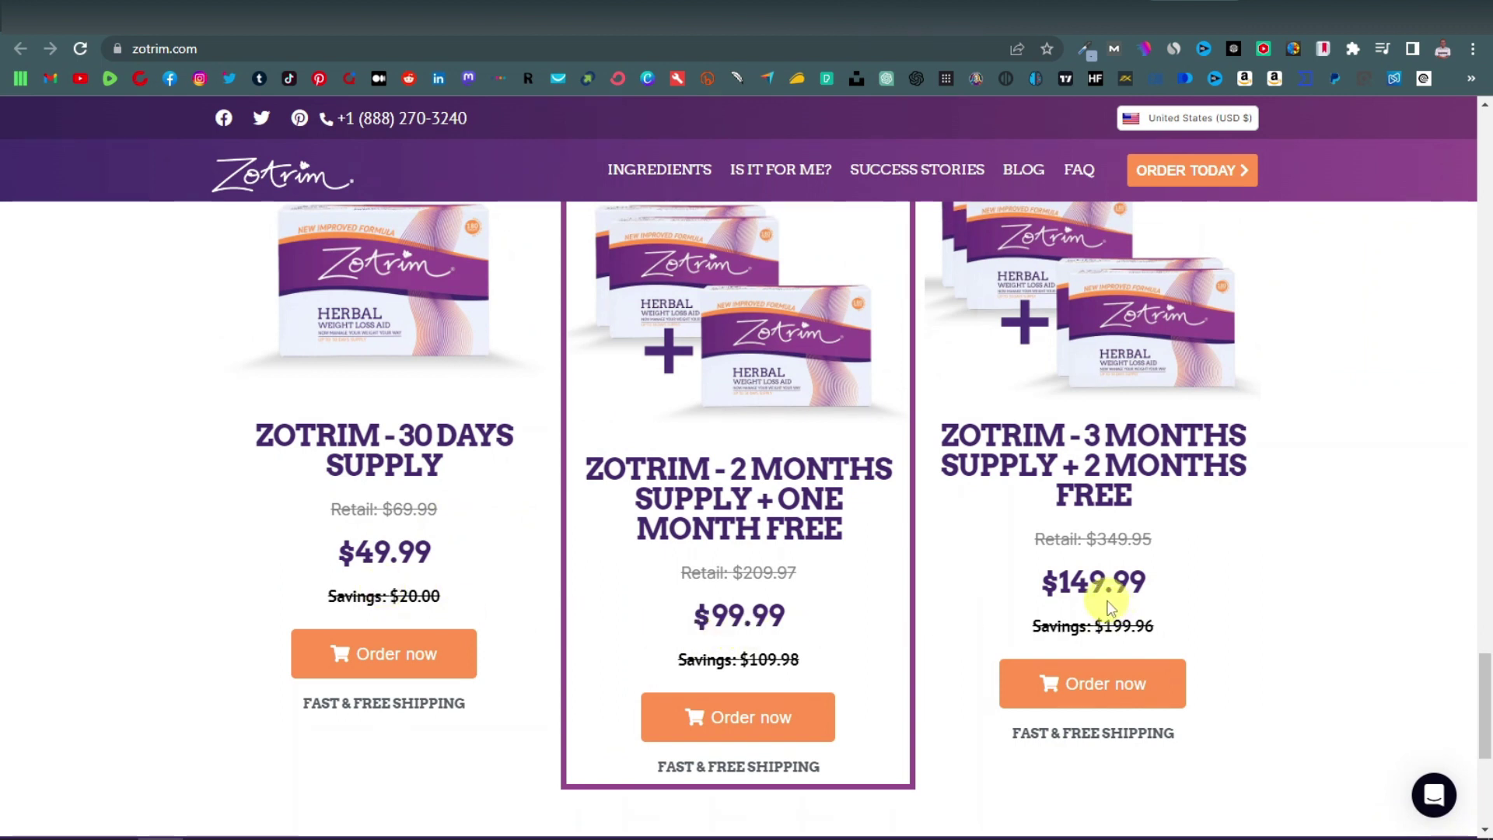
{"action": "scroll", "coordinate": [783, 623], "scroll_direction": "up", "scroll_amount": 20}
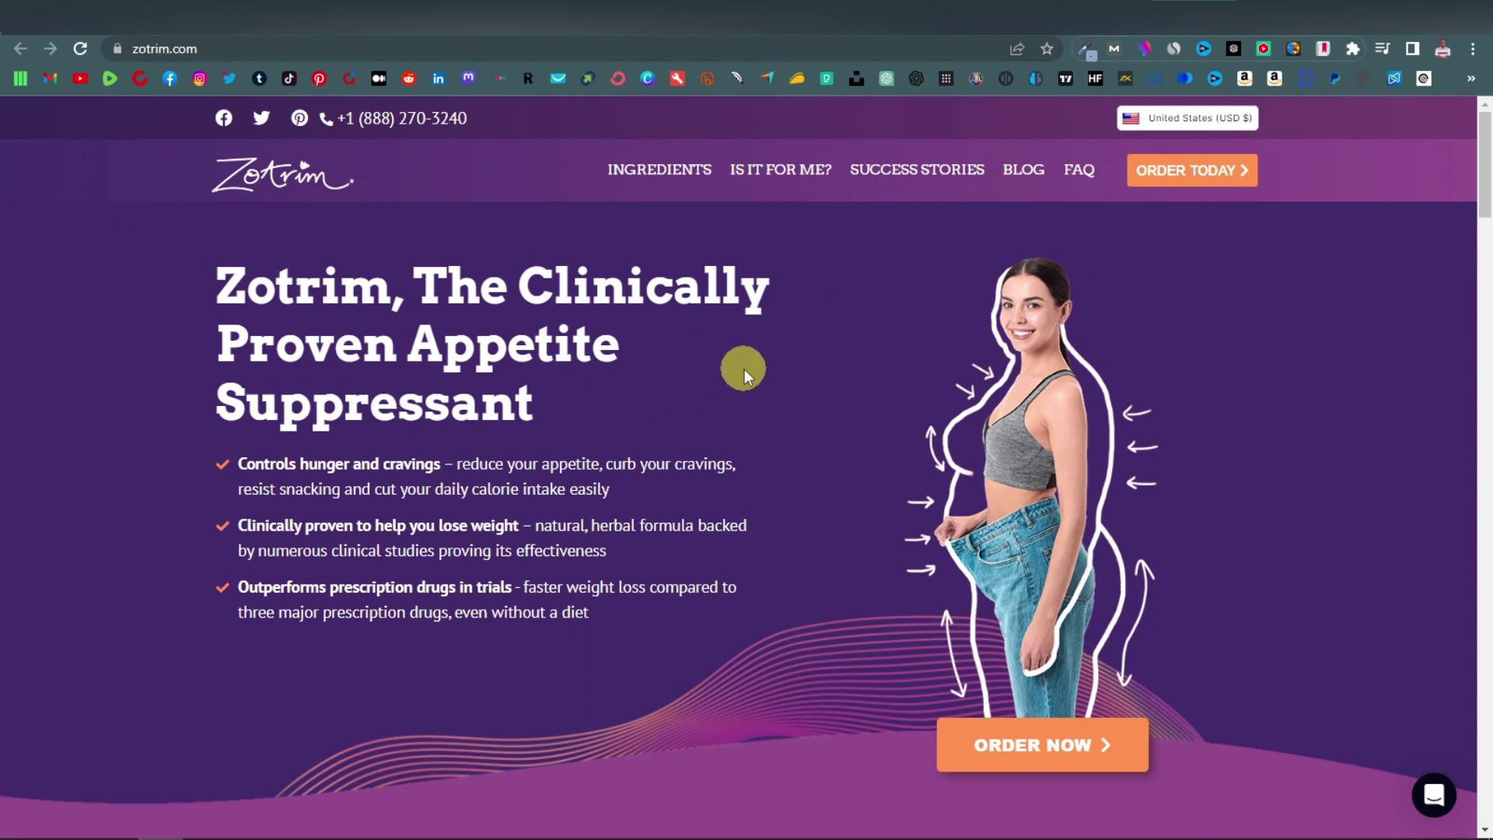
Step: Switch to ChatGPT and look through the public AIPRM prompts for SEO article-writing options
{"action": "left_click", "coordinate": [731, 0]}
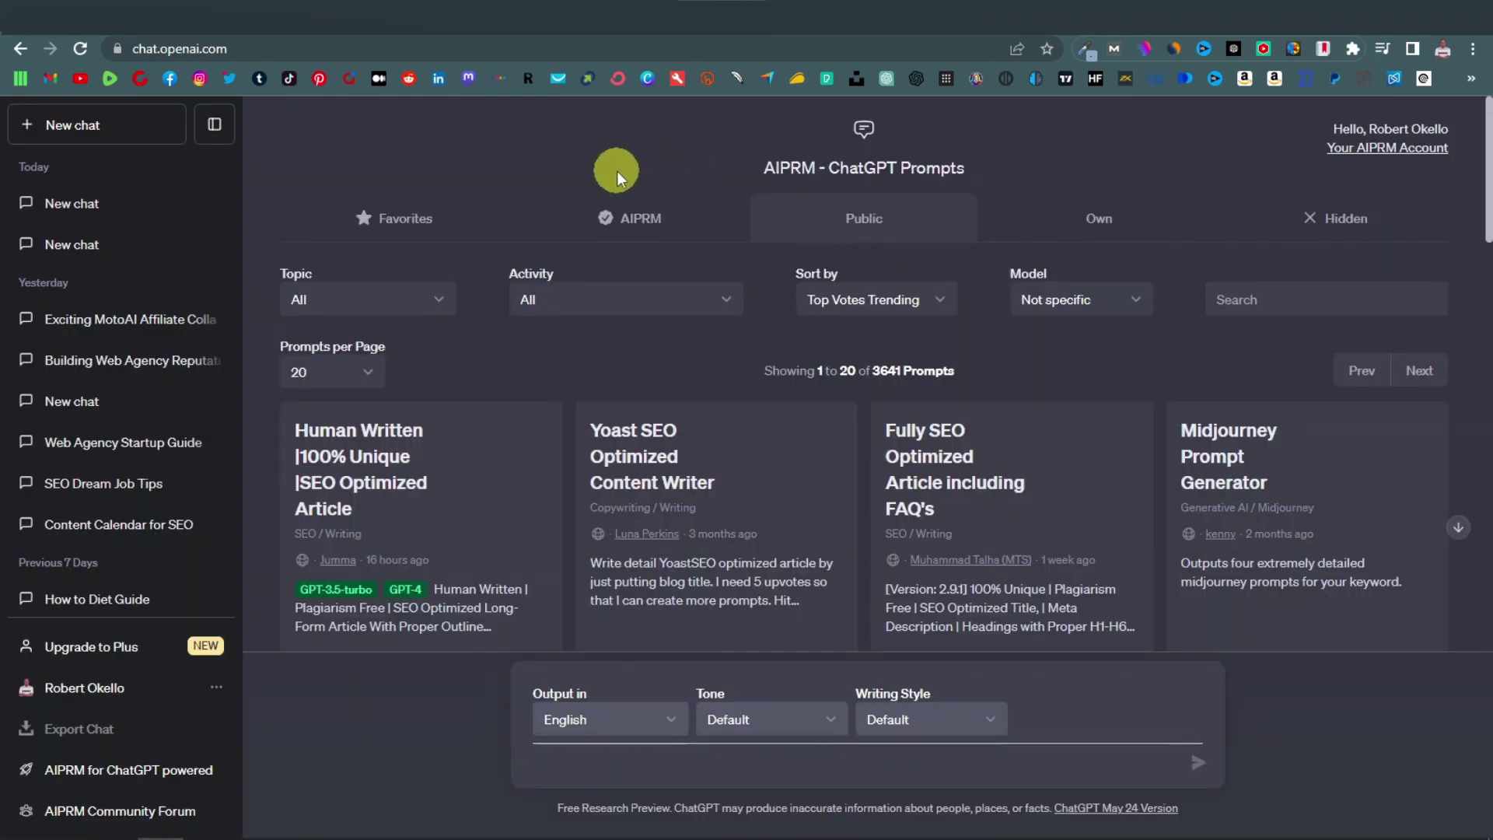
{"action": "left_click_drag", "start_coordinate": [756, 168], "coordinate": [958, 167]}
{"action": "left_click", "coordinate": [1011, 166]}
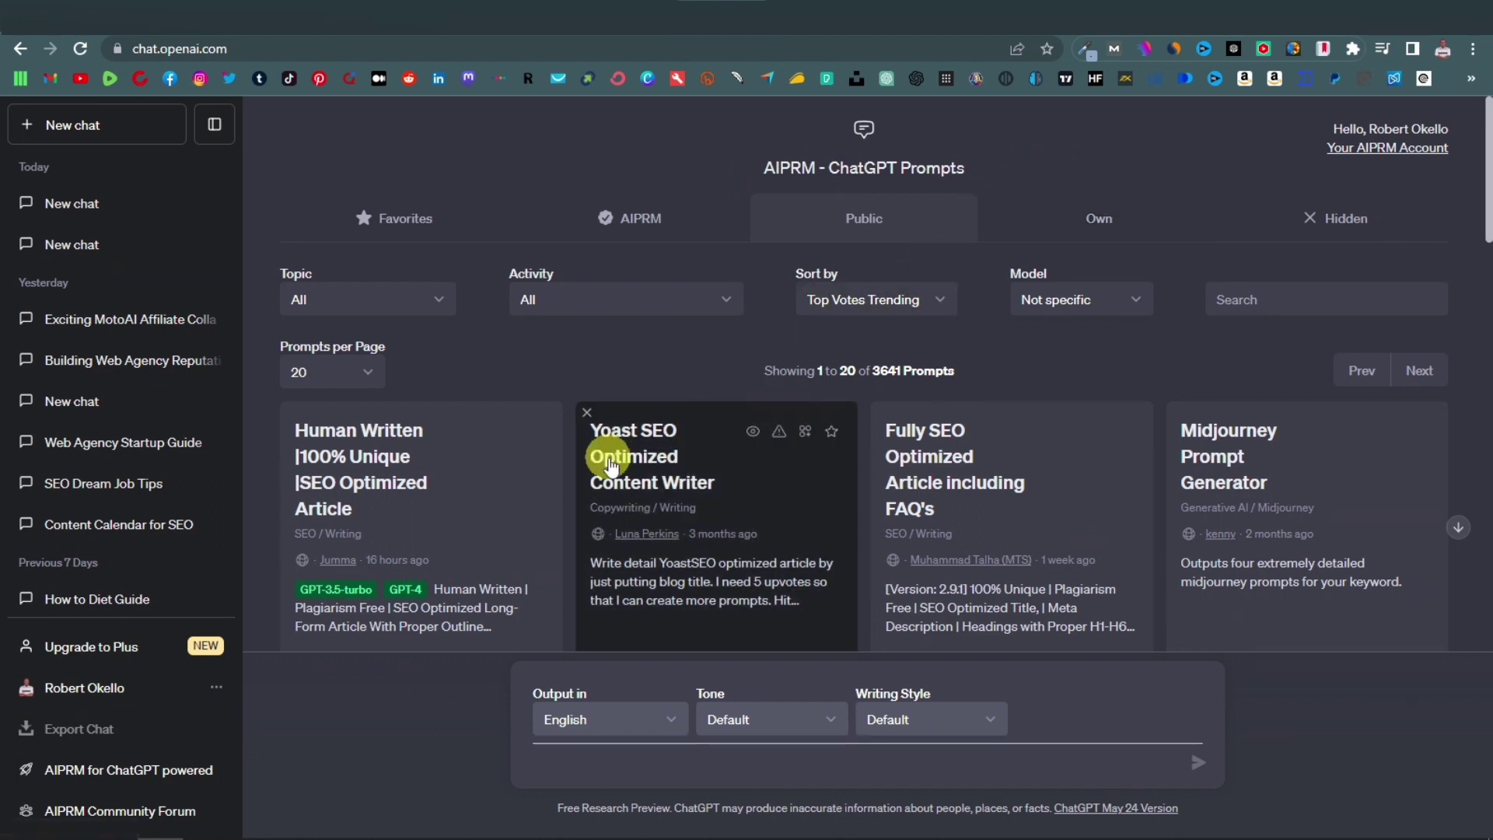
{"action": "scroll", "coordinate": [545, 536], "scroll_direction": "down", "scroll_amount": 2}
{"action": "scroll", "coordinate": [545, 537], "scroll_direction": "down", "scroll_amount": 10}
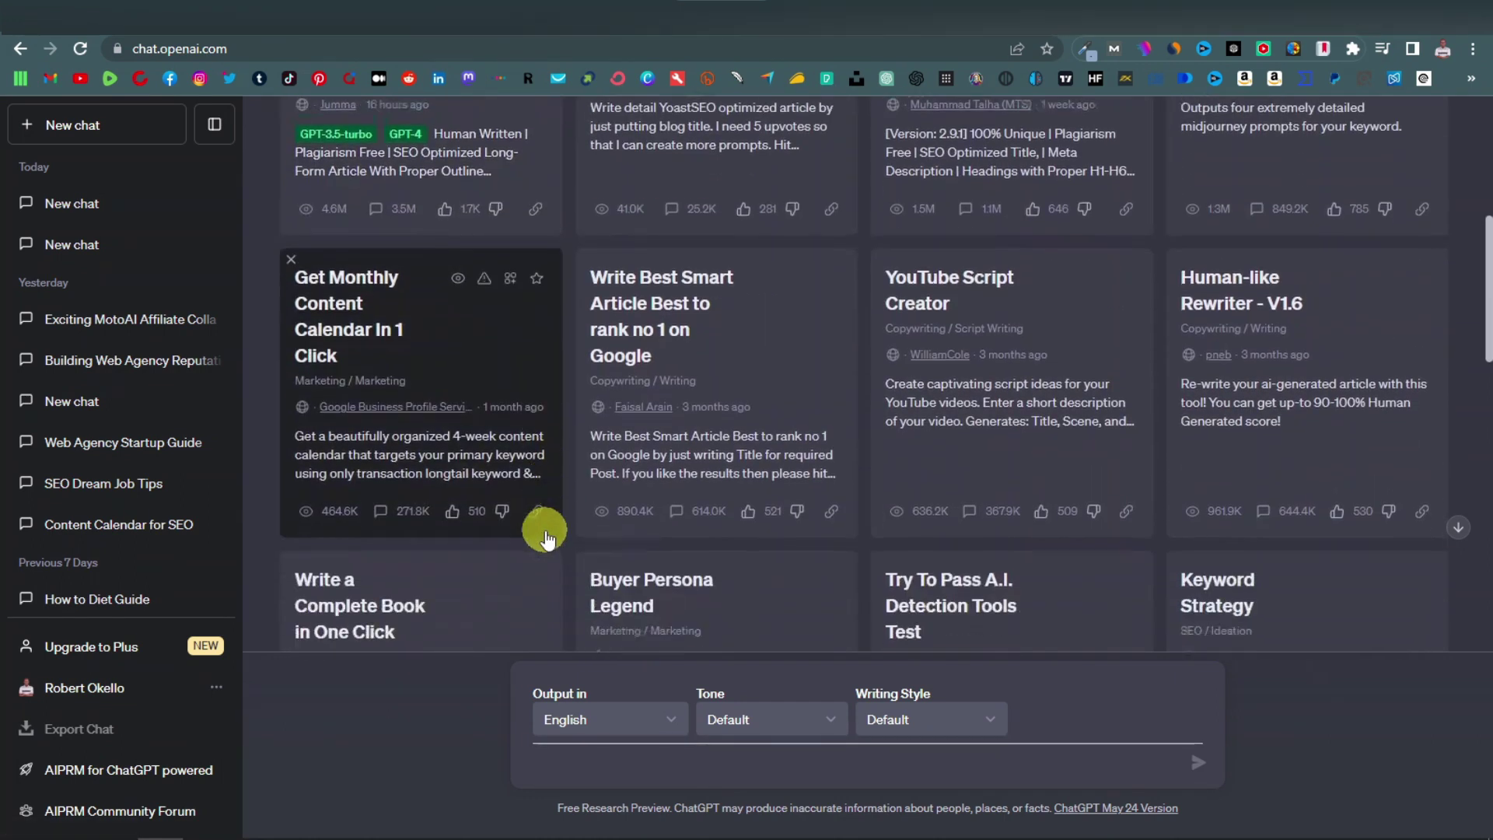
{"action": "scroll", "coordinate": [593, 525], "scroll_direction": "down", "scroll_amount": 8}
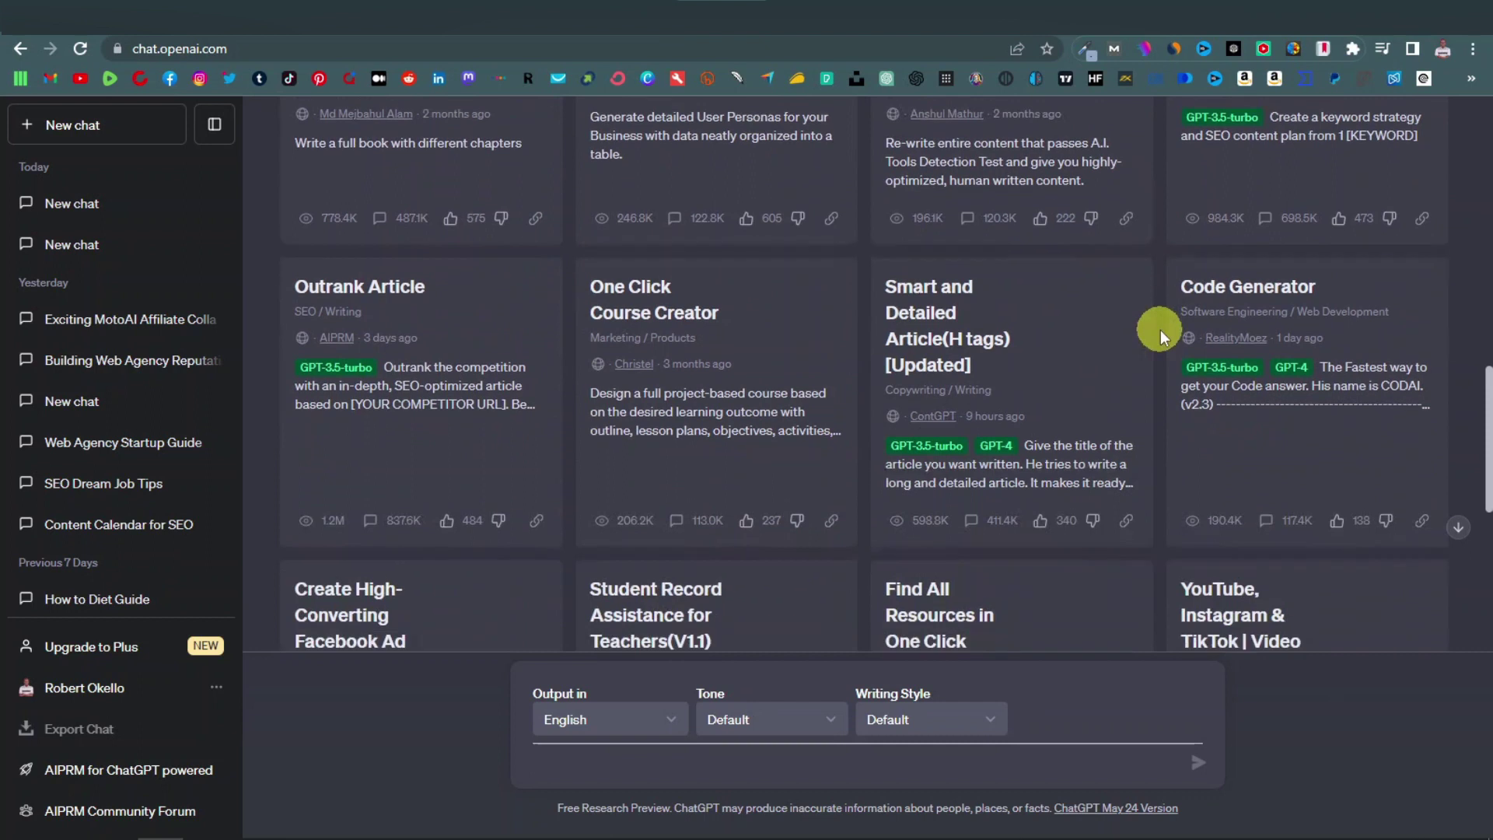
{"action": "scroll", "coordinate": [851, 344], "scroll_direction": "up", "scroll_amount": 15}
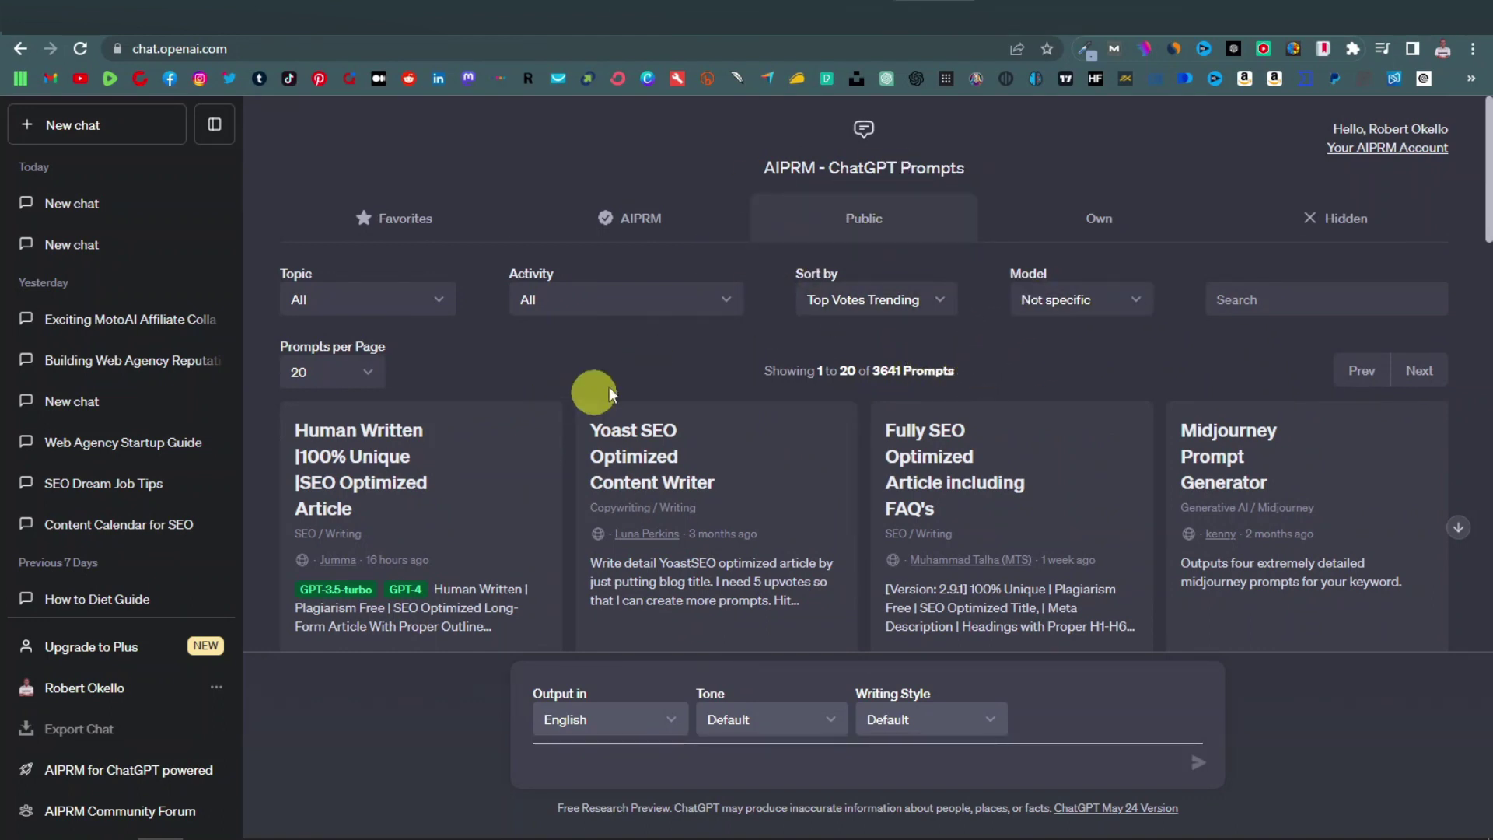
{"action": "mouse_move", "coordinate": [444, 469]}
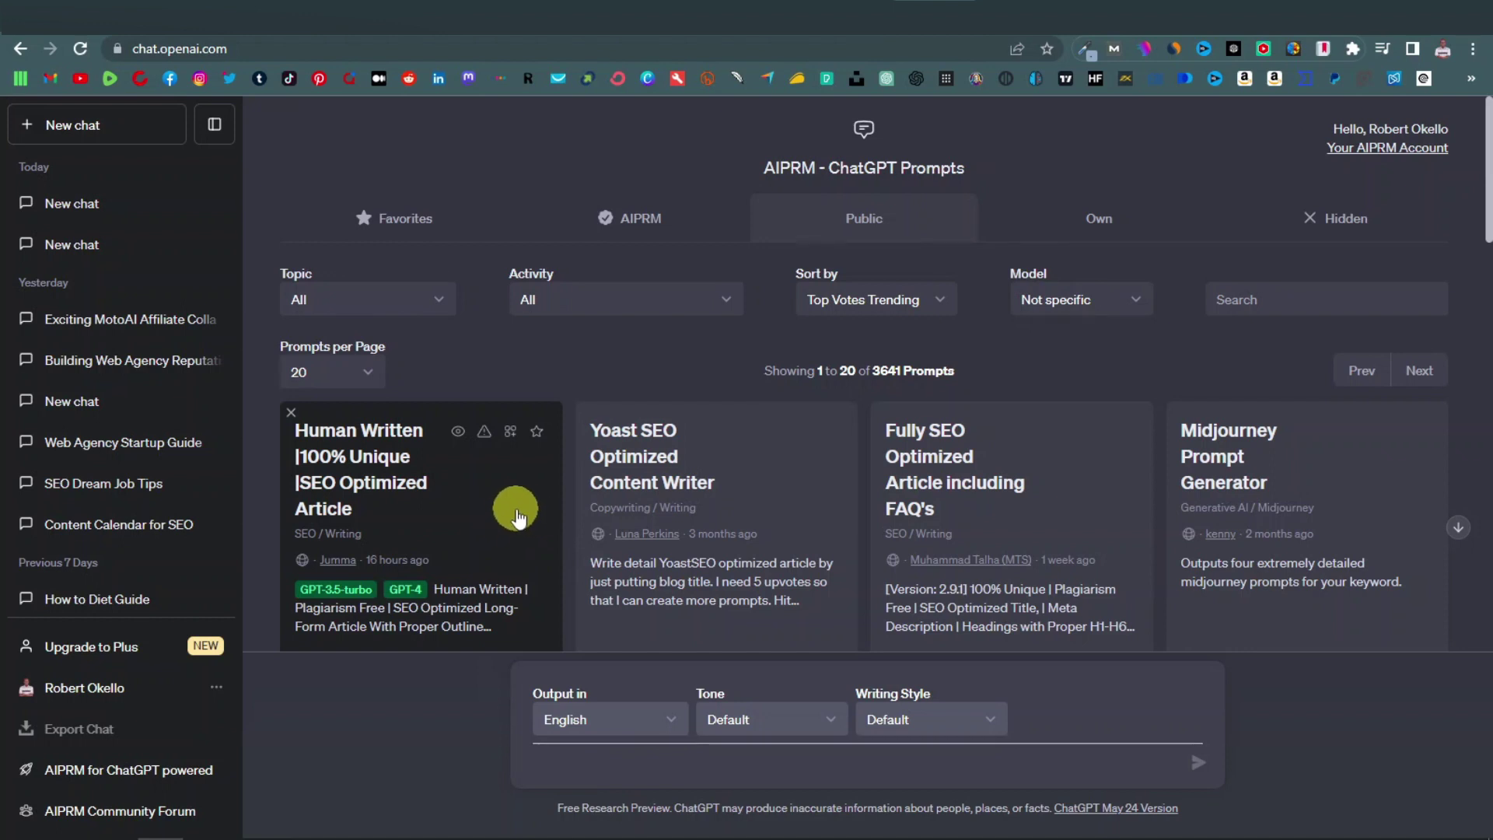
{"action": "mouse_move", "coordinate": [691, 524]}
{"action": "mouse_move", "coordinate": [1076, 523]}
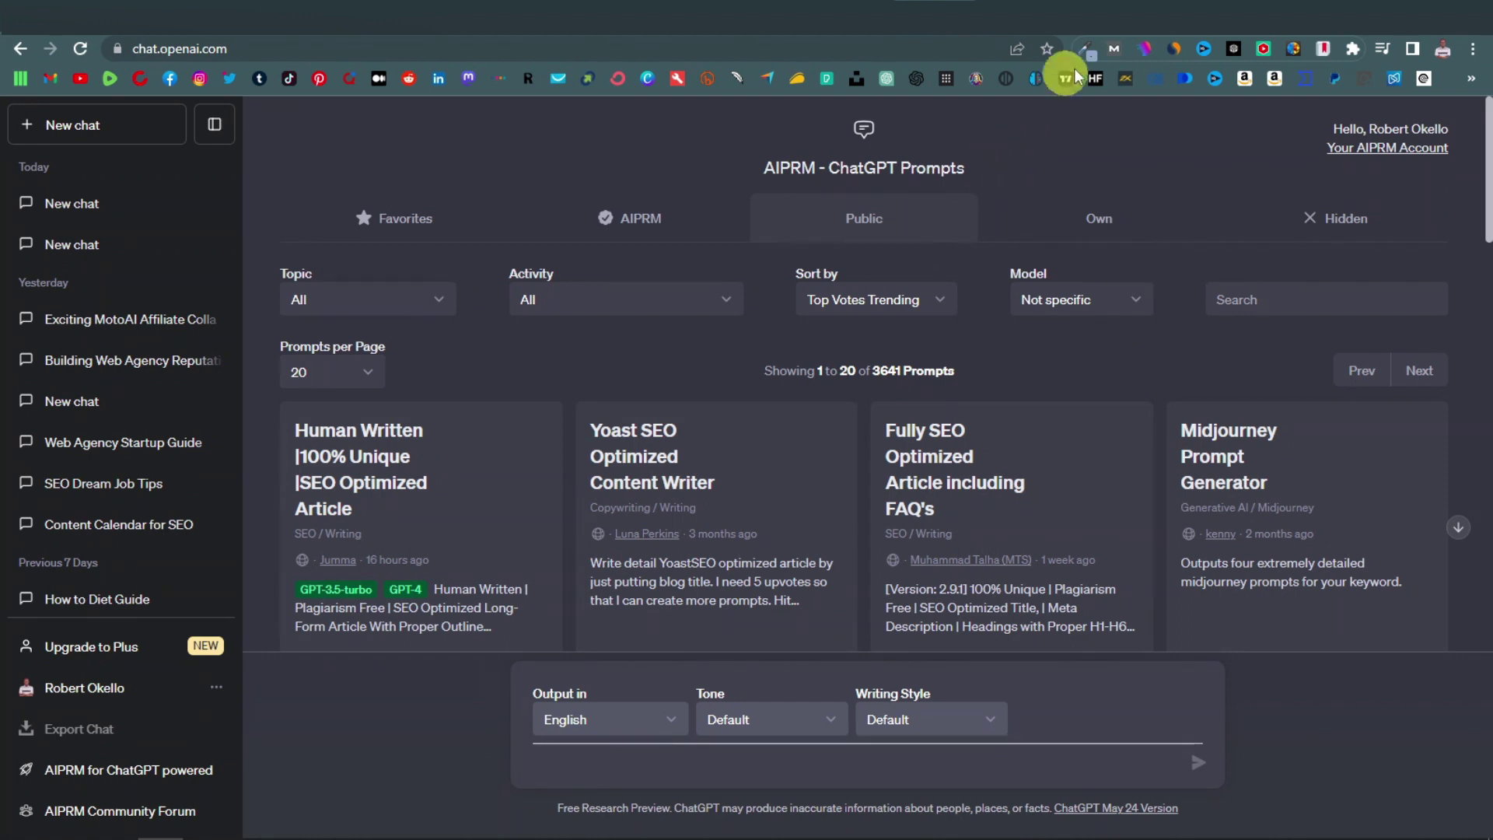
Step: Switch to the blog article on the best ChatGPT Chrome extensions and find the AIPRM extension download link
{"action": "left_click", "coordinate": [1196, 12]}
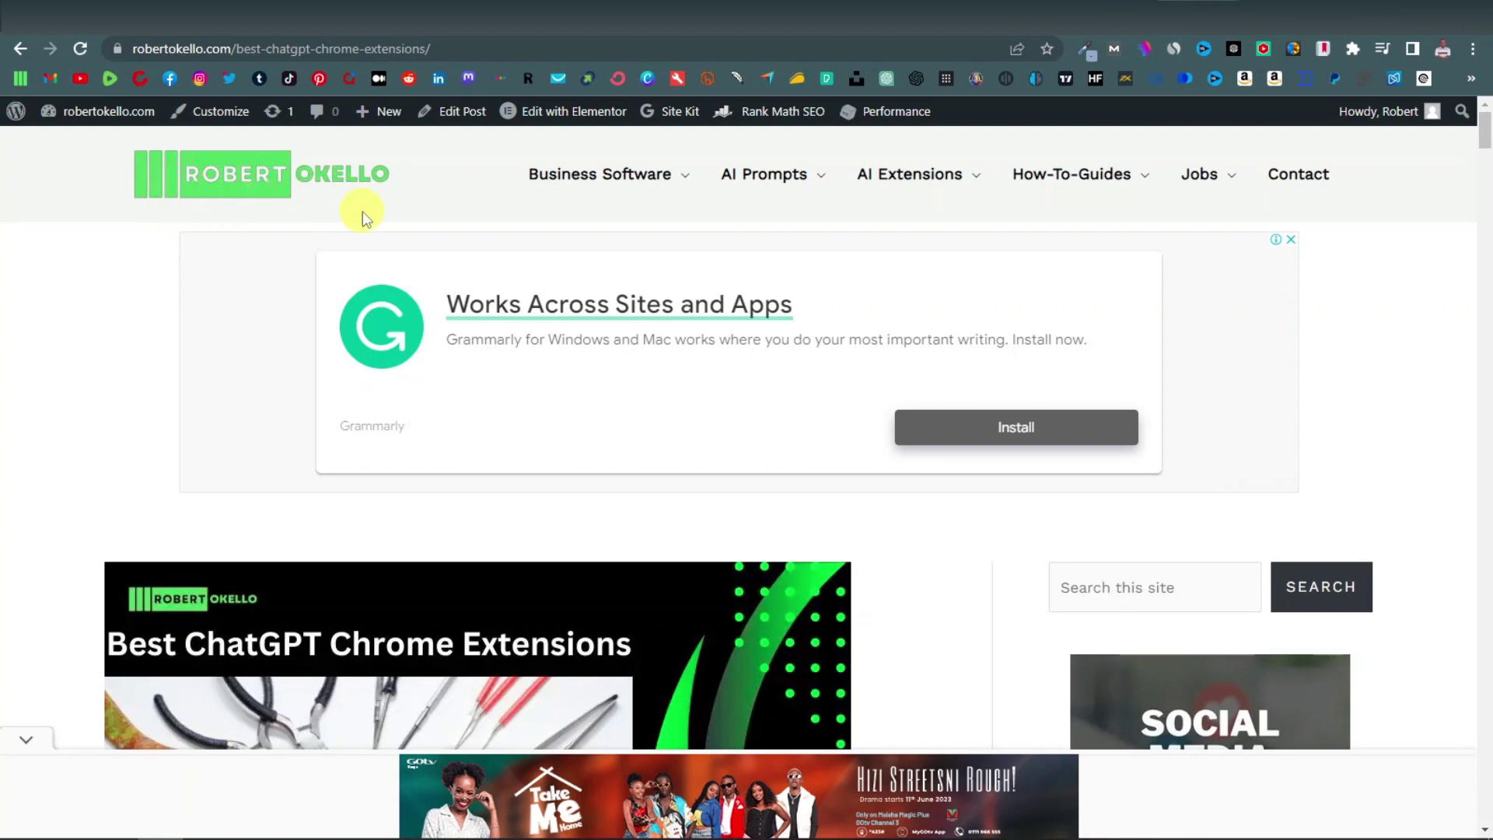
{"action": "mouse_move", "coordinate": [886, 194]}
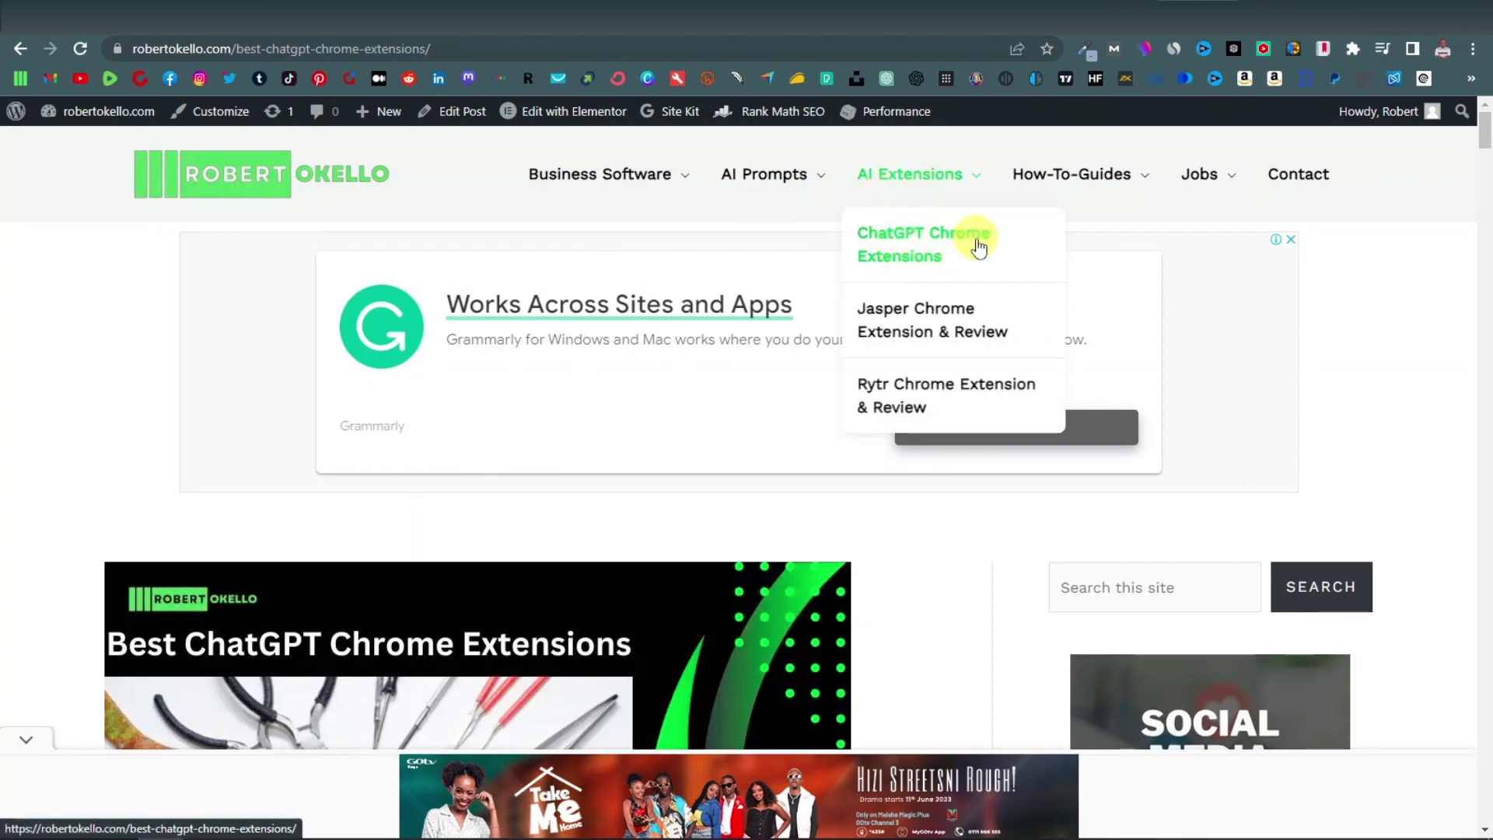
{"action": "scroll", "coordinate": [560, 427], "scroll_direction": "down", "scroll_amount": 13}
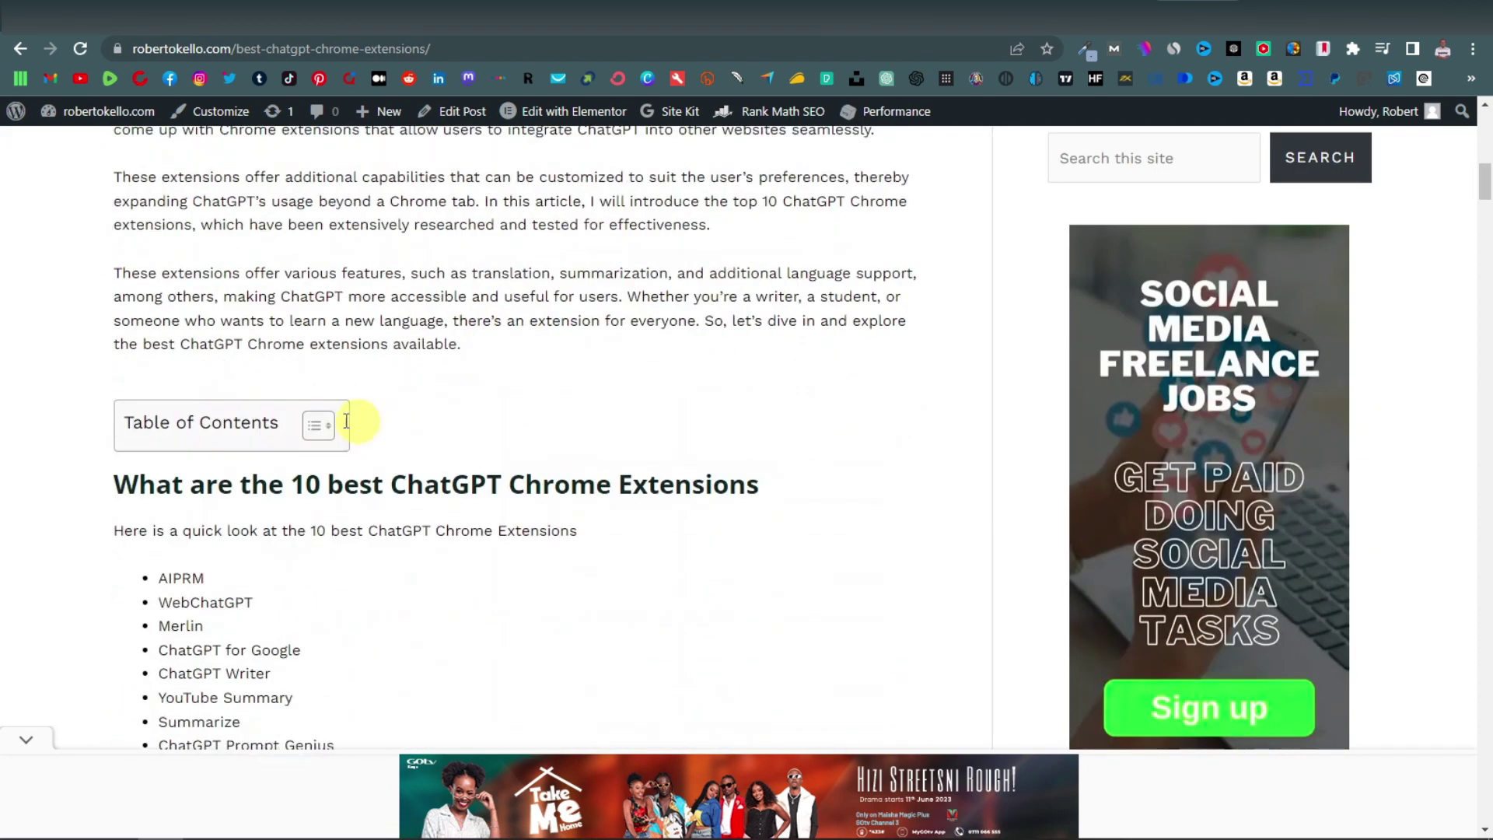
{"action": "scroll", "coordinate": [346, 421], "scroll_direction": "down", "scroll_amount": 15}
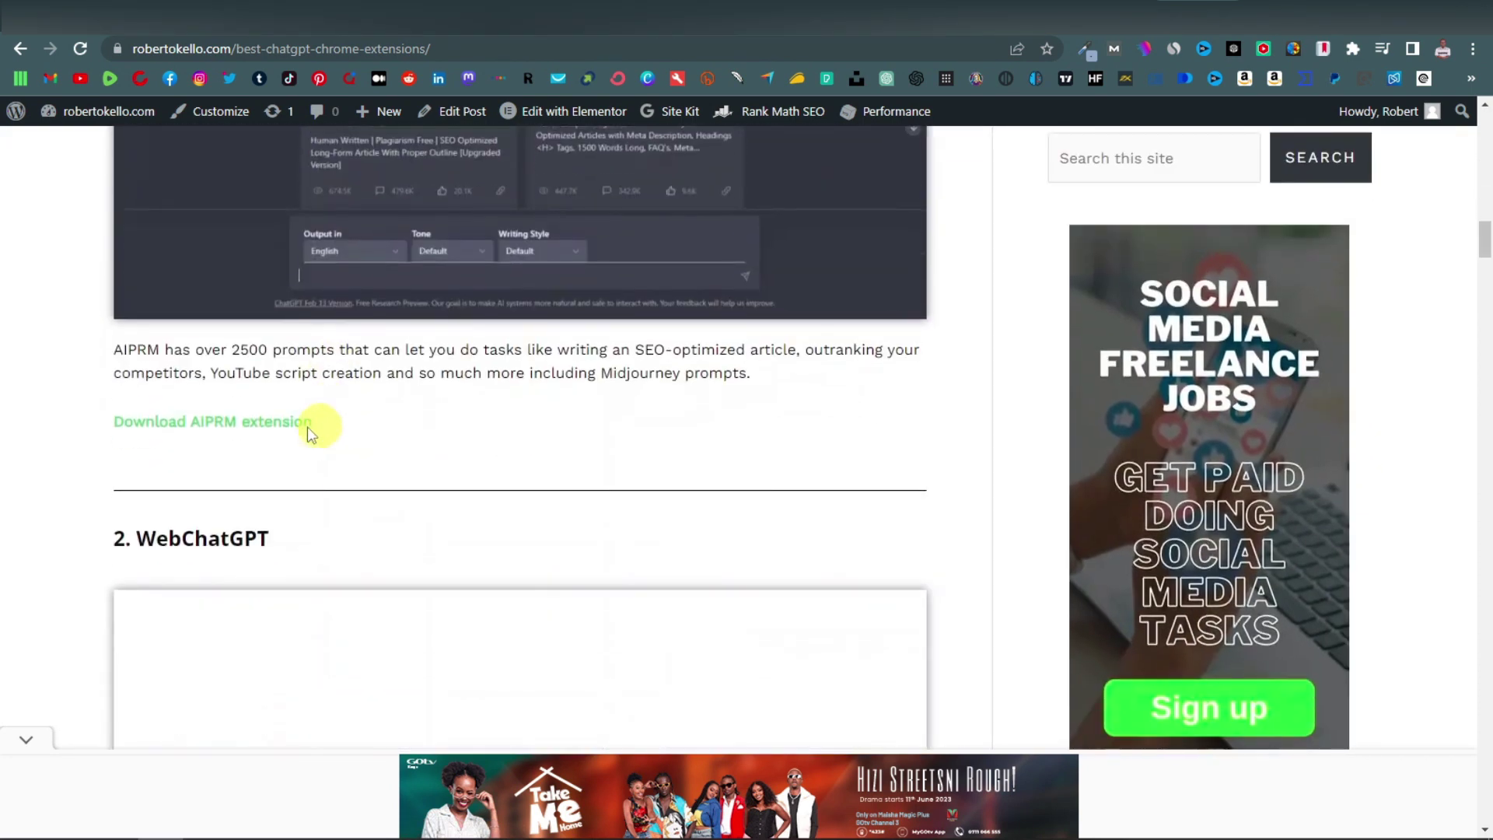
{"action": "left_click_drag", "start_coordinate": [106, 426], "coordinate": [327, 423]}
{"action": "left_click", "coordinate": [372, 433]}
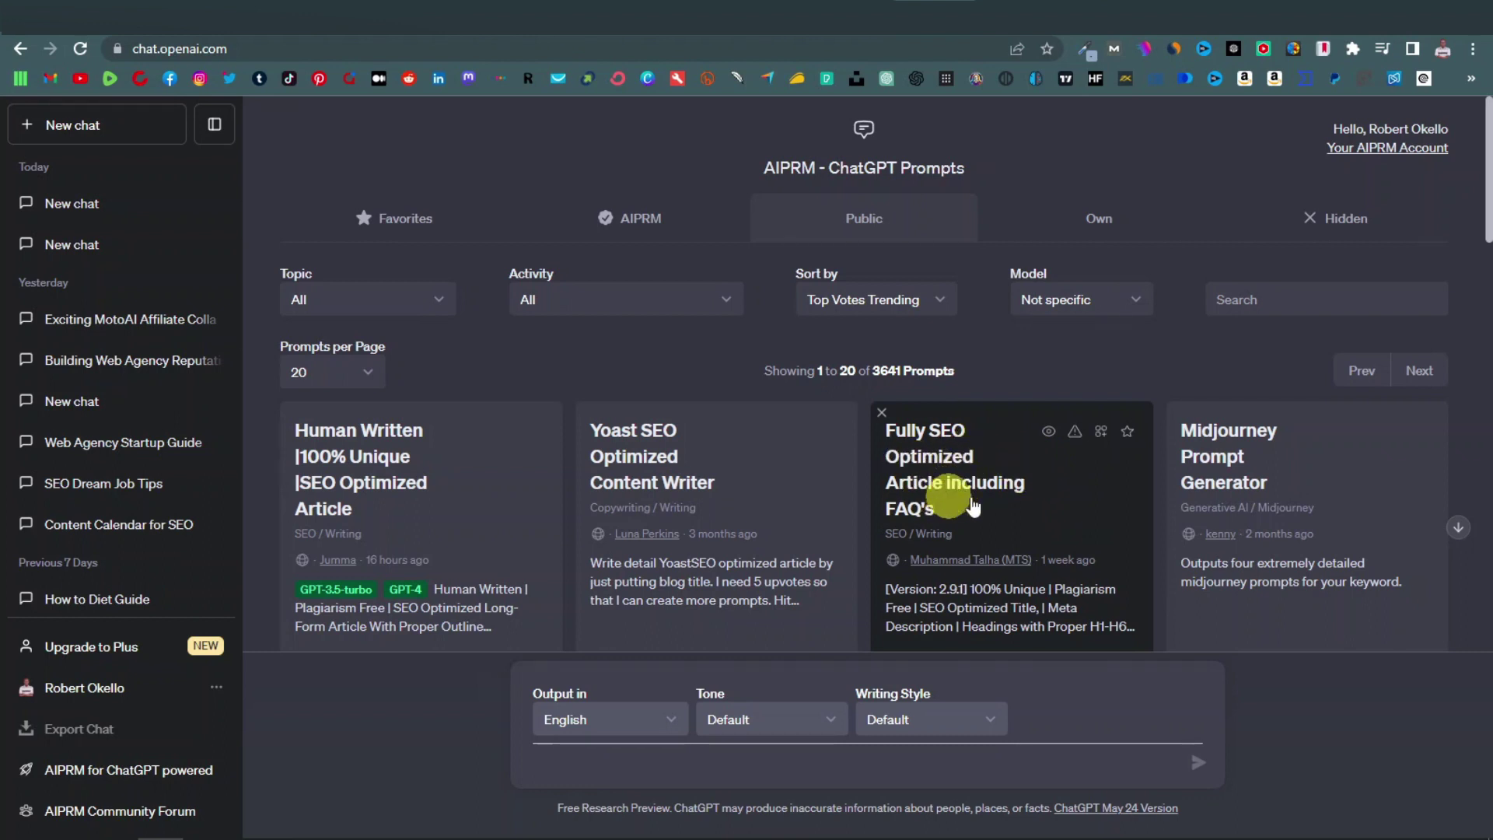
Step: Back in ChatGPT, generate an article with the "Fully SEO Optimized Article including FAQ's" prompt, using the title "10 ways to lose weight"
{"action": "left_click", "coordinate": [1074, 518]}
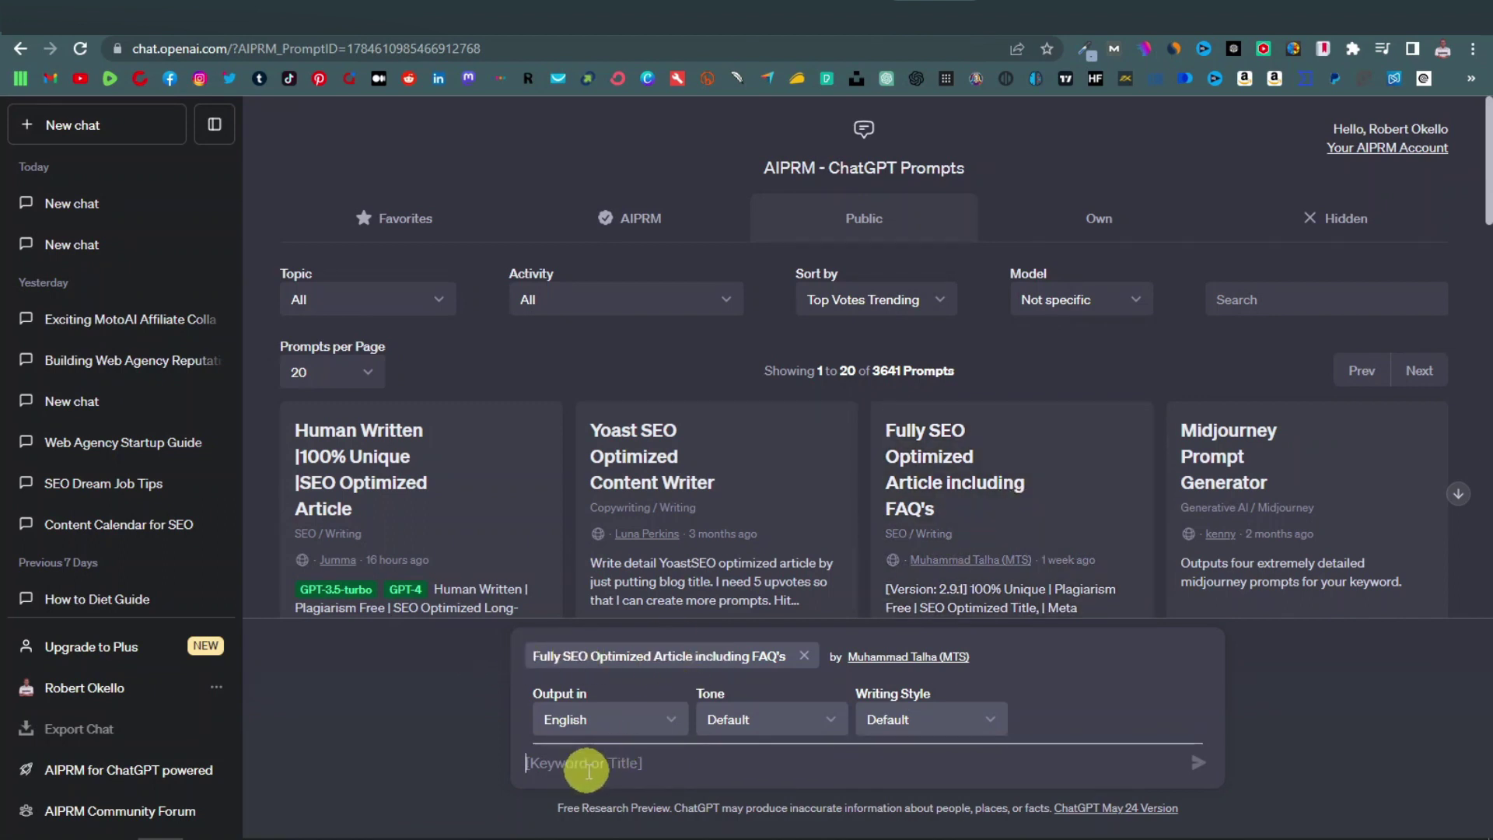
{"action": "type", "text": "10 ways"}
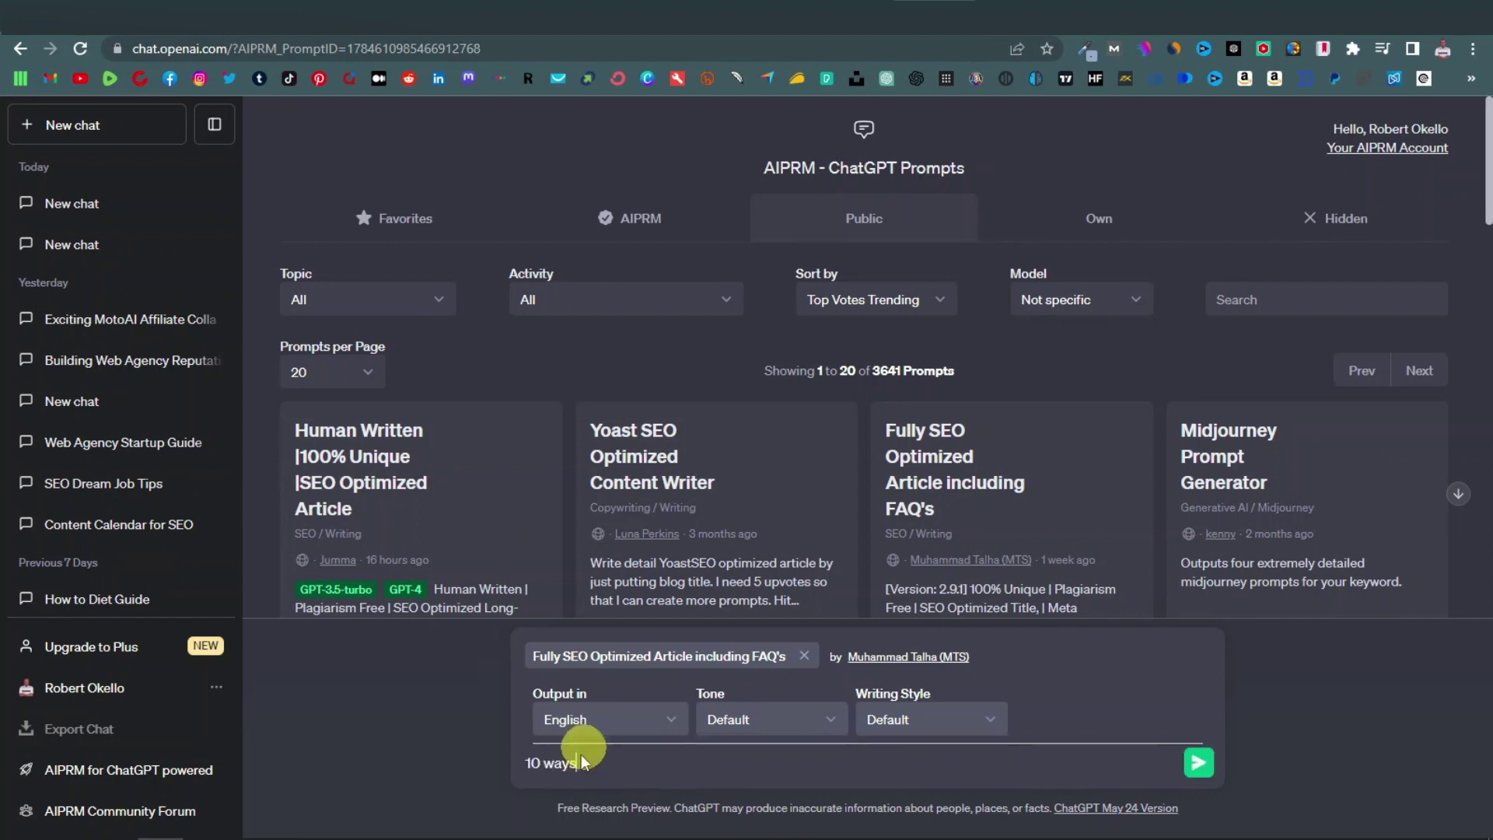
{"action": "type", "text": " to lose weight"}
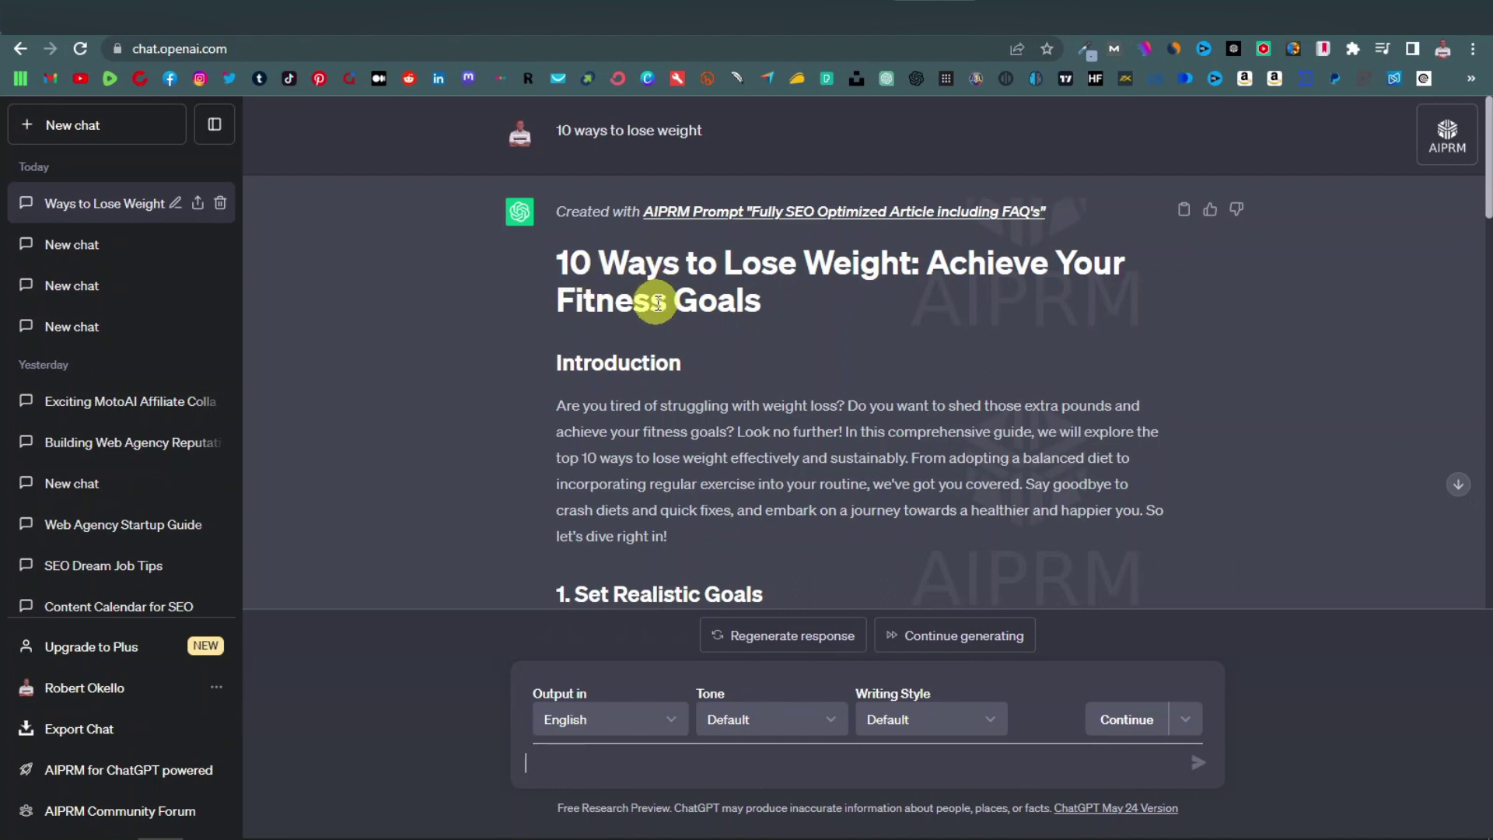
Step: Read through the generated weight-loss article and have ChatGPT continue writing from the cut-off "Manage Stress Levels" section
{"action": "scroll", "coordinate": [614, 327], "scroll_direction": "down", "scroll_amount": 1}
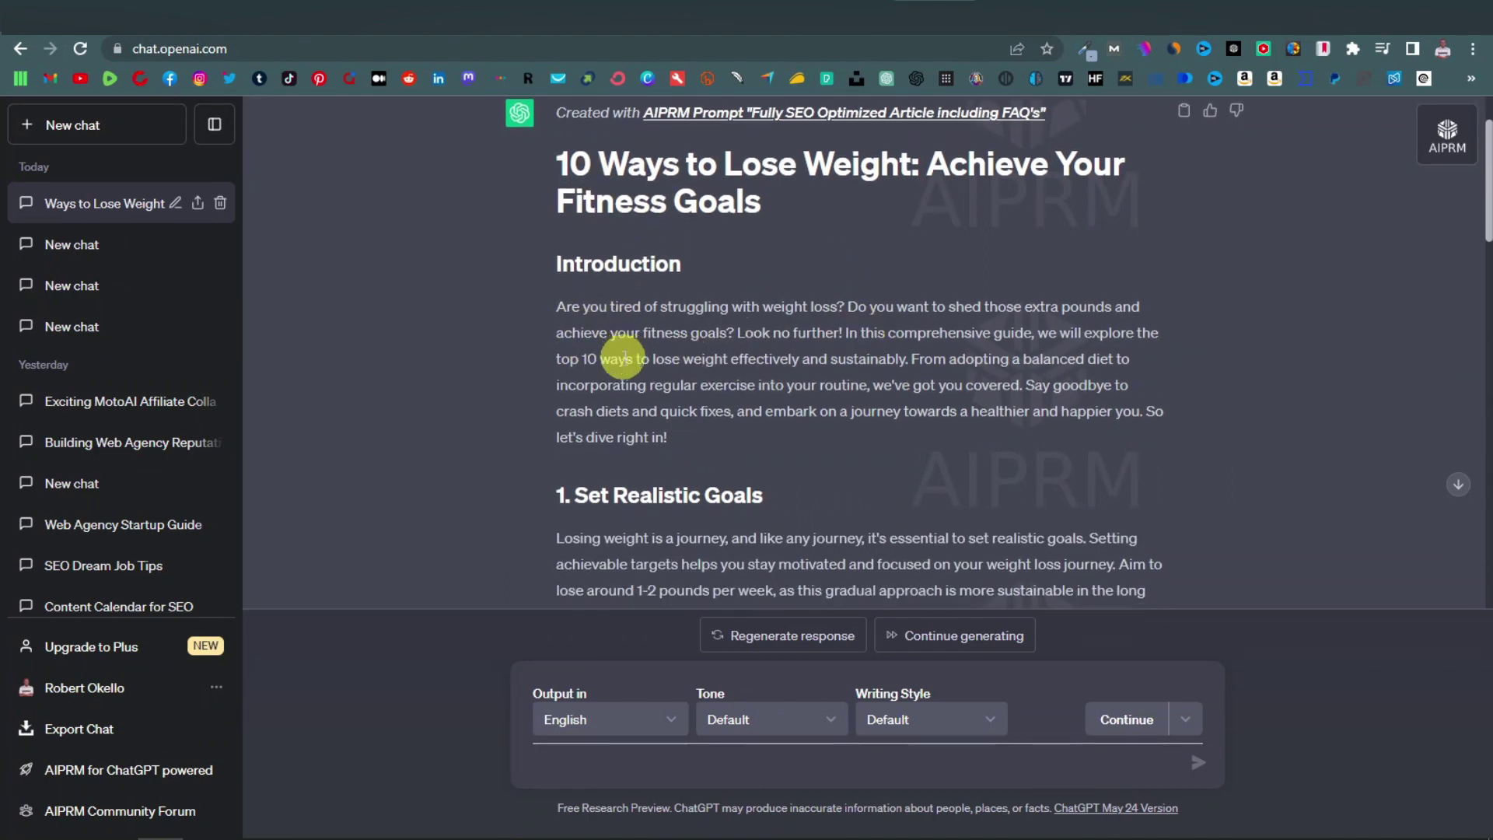
{"action": "scroll", "coordinate": [653, 314], "scroll_direction": "down", "scroll_amount": 2}
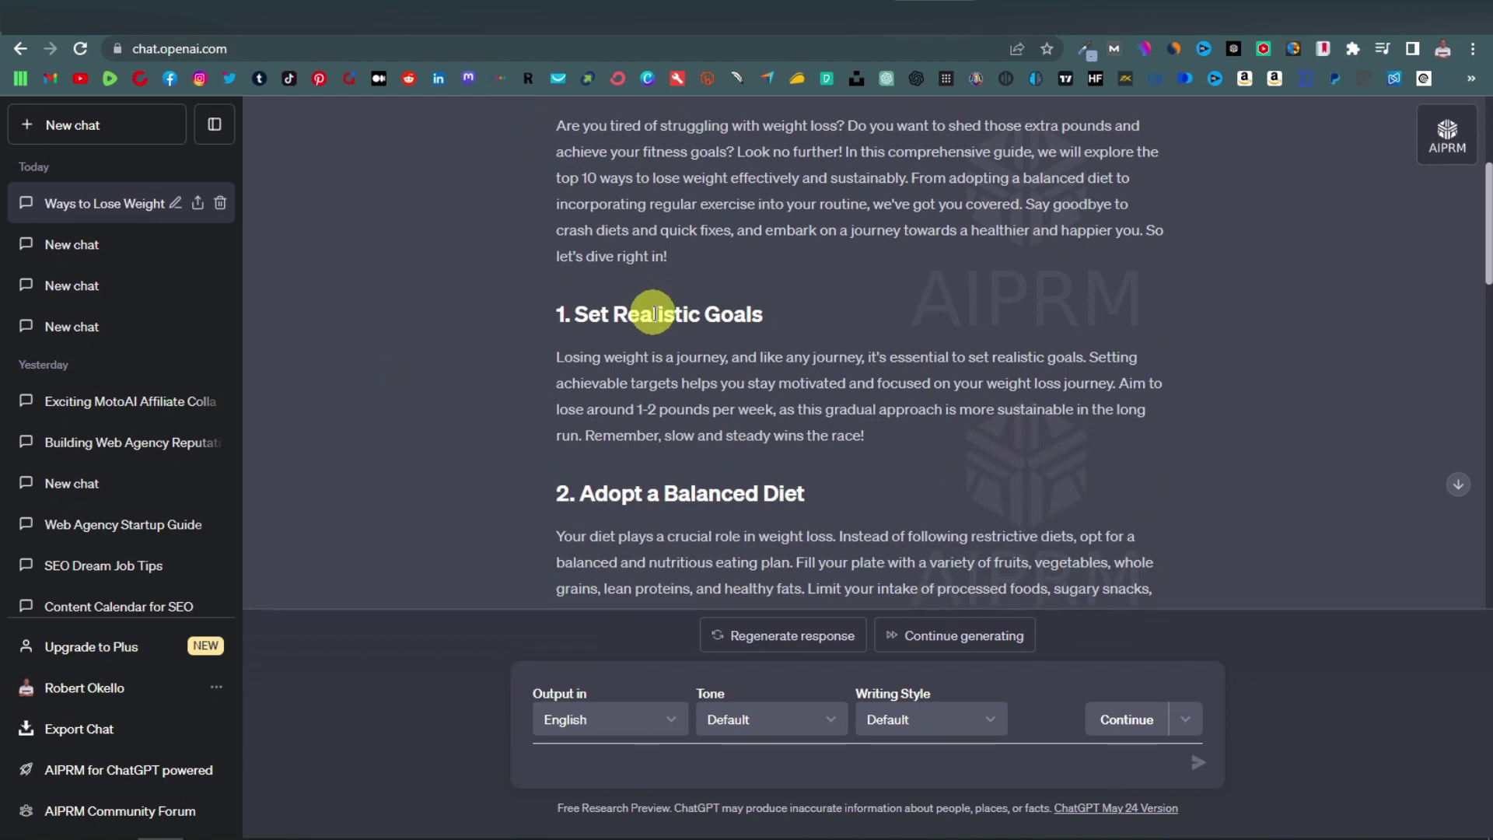
{"action": "scroll", "coordinate": [653, 314], "scroll_direction": "down", "scroll_amount": 1}
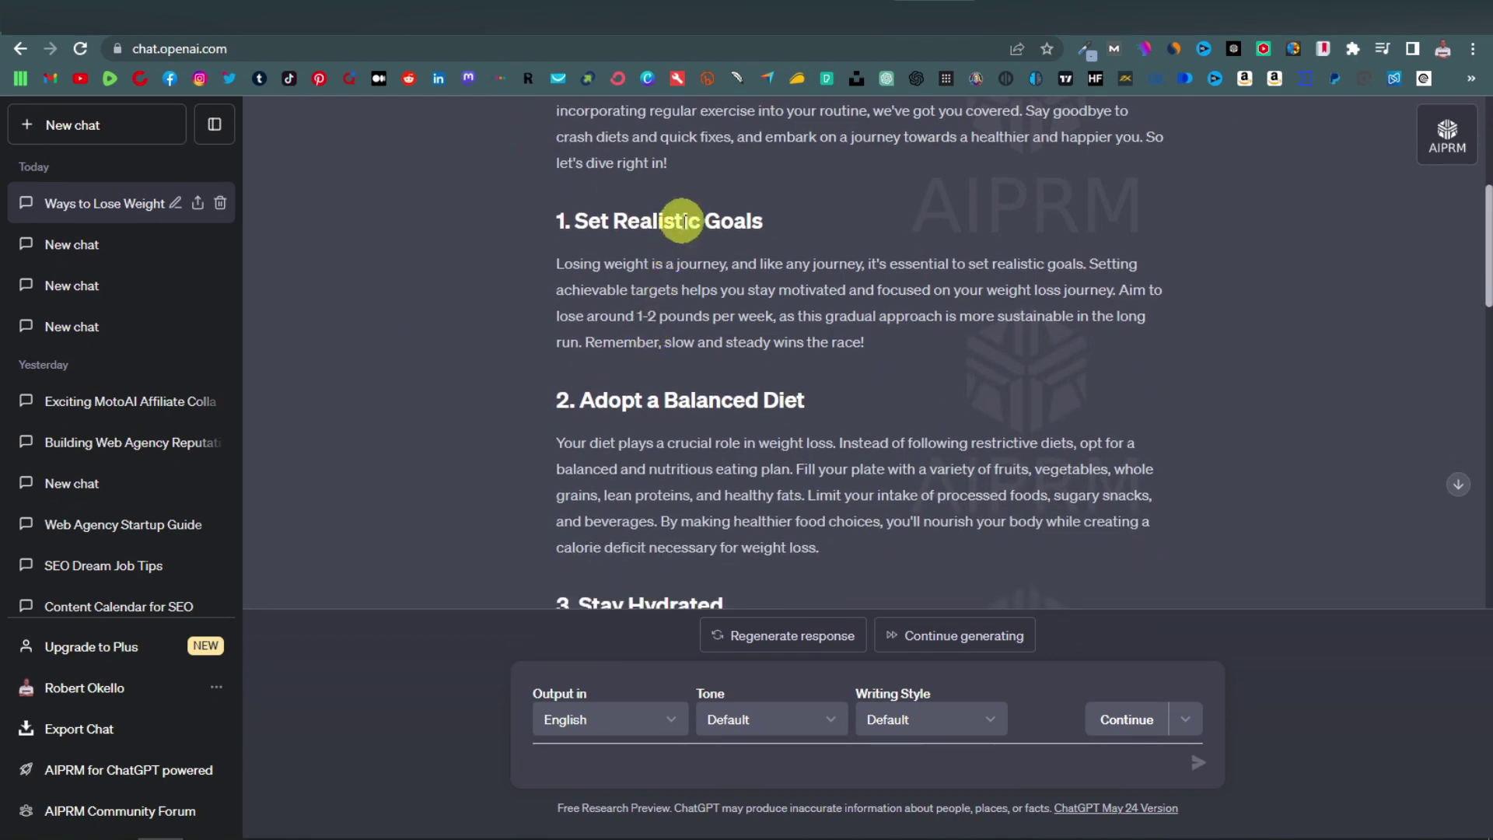
{"action": "scroll", "coordinate": [650, 393], "scroll_direction": "down", "scroll_amount": 14}
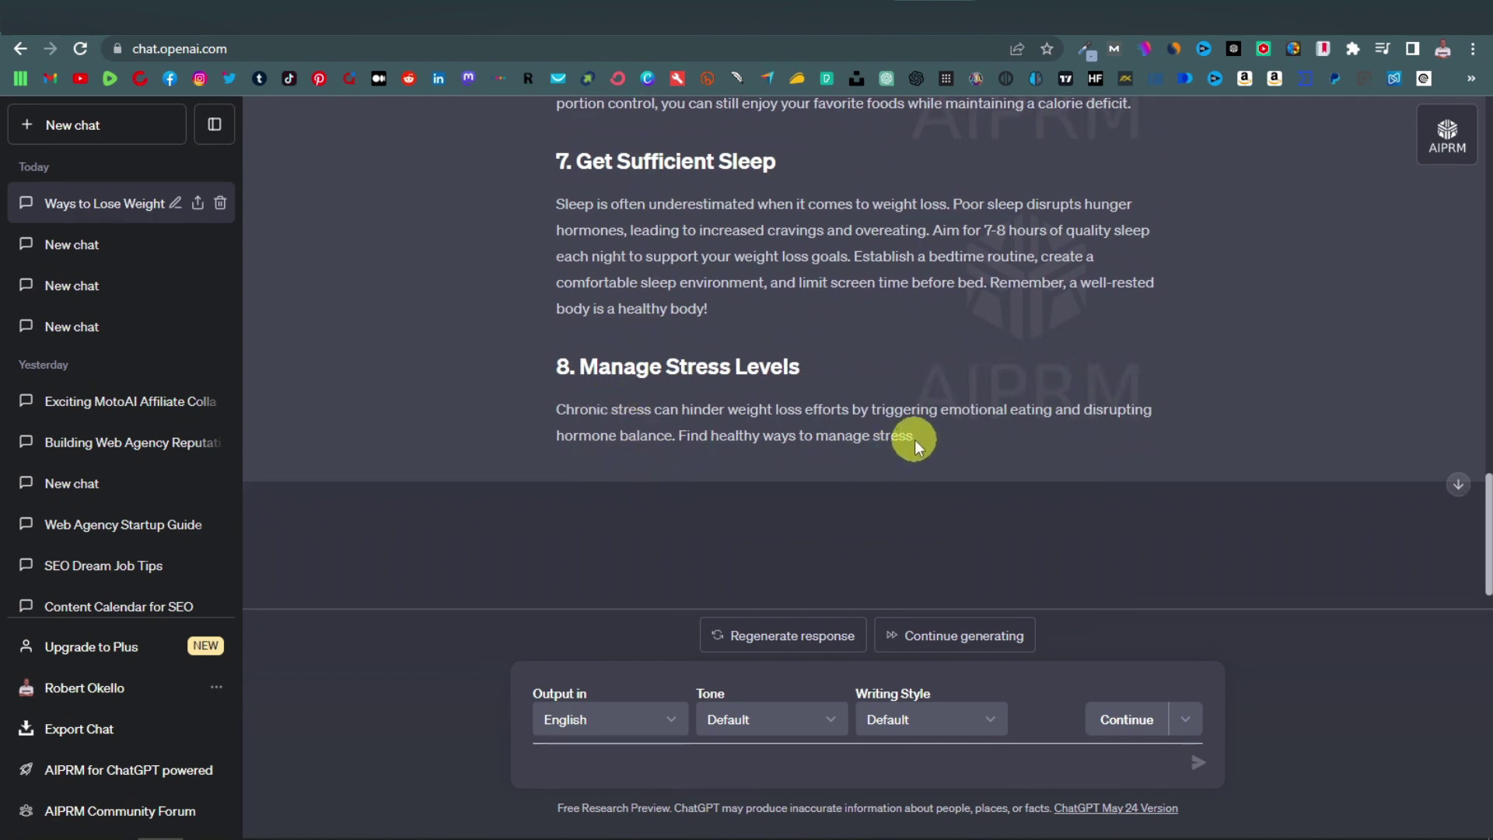
{"action": "left_click", "coordinate": [1139, 727]}
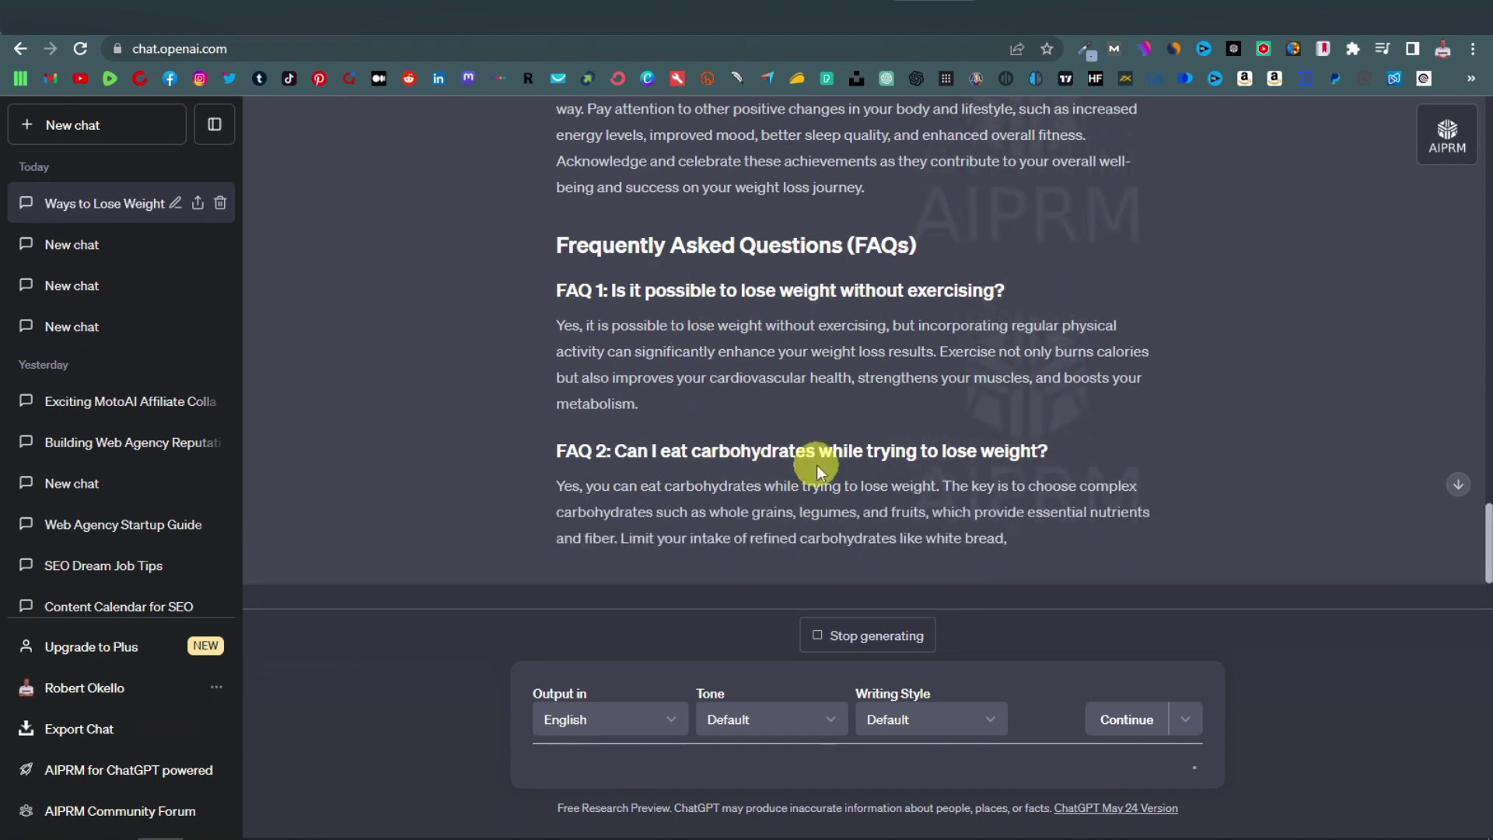
Step: Copy the whole generated article from its title through the conclusion and paste it into the blank Google Docs document
{"action": "scroll", "coordinate": [811, 465], "scroll_direction": "up", "scroll_amount": 5}
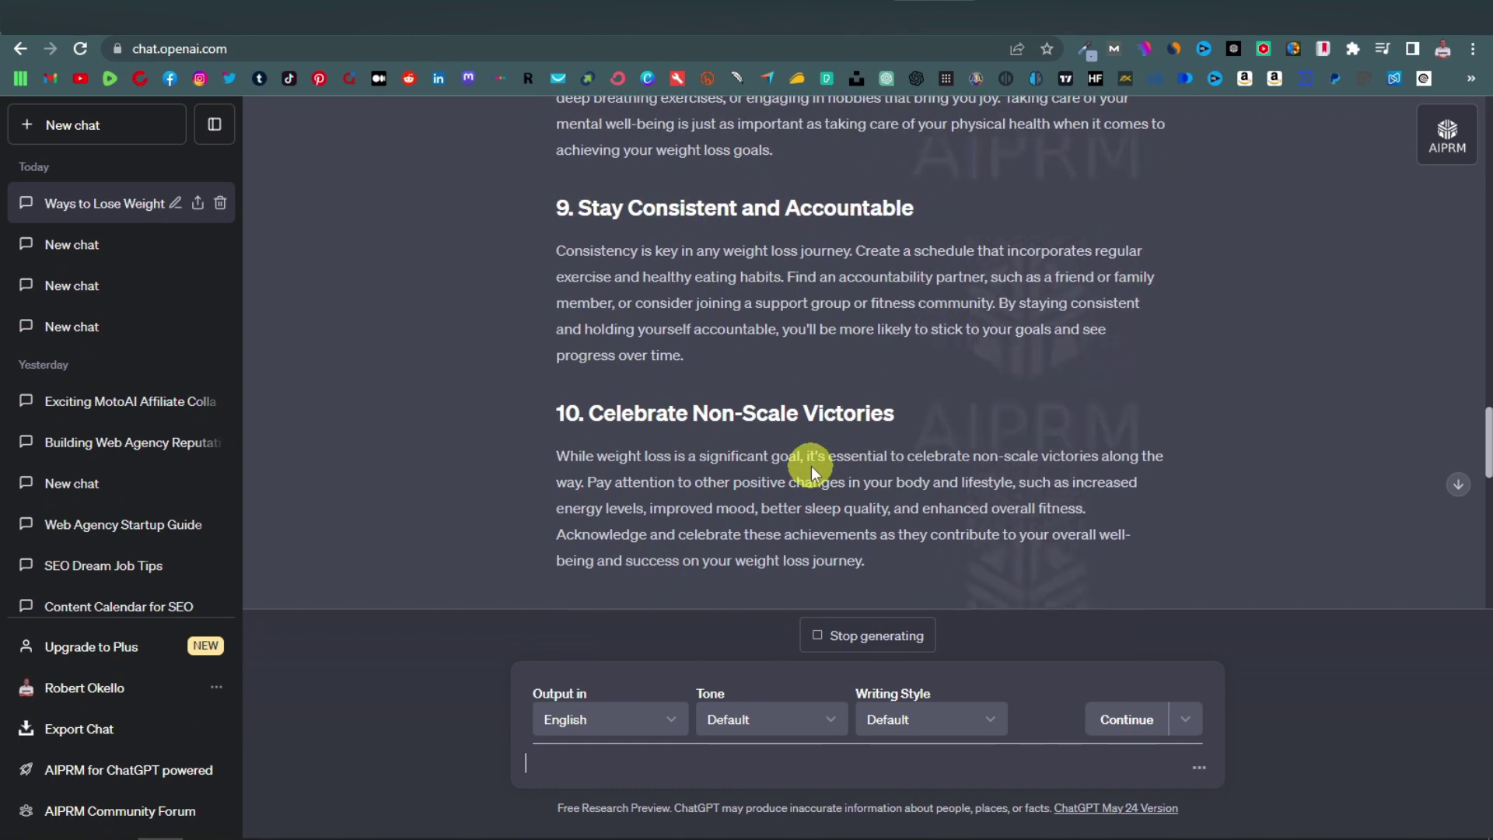
{"action": "scroll", "coordinate": [810, 465], "scroll_direction": "up", "scroll_amount": 20}
{"action": "scroll", "coordinate": [811, 465], "scroll_direction": "up", "scroll_amount": 4}
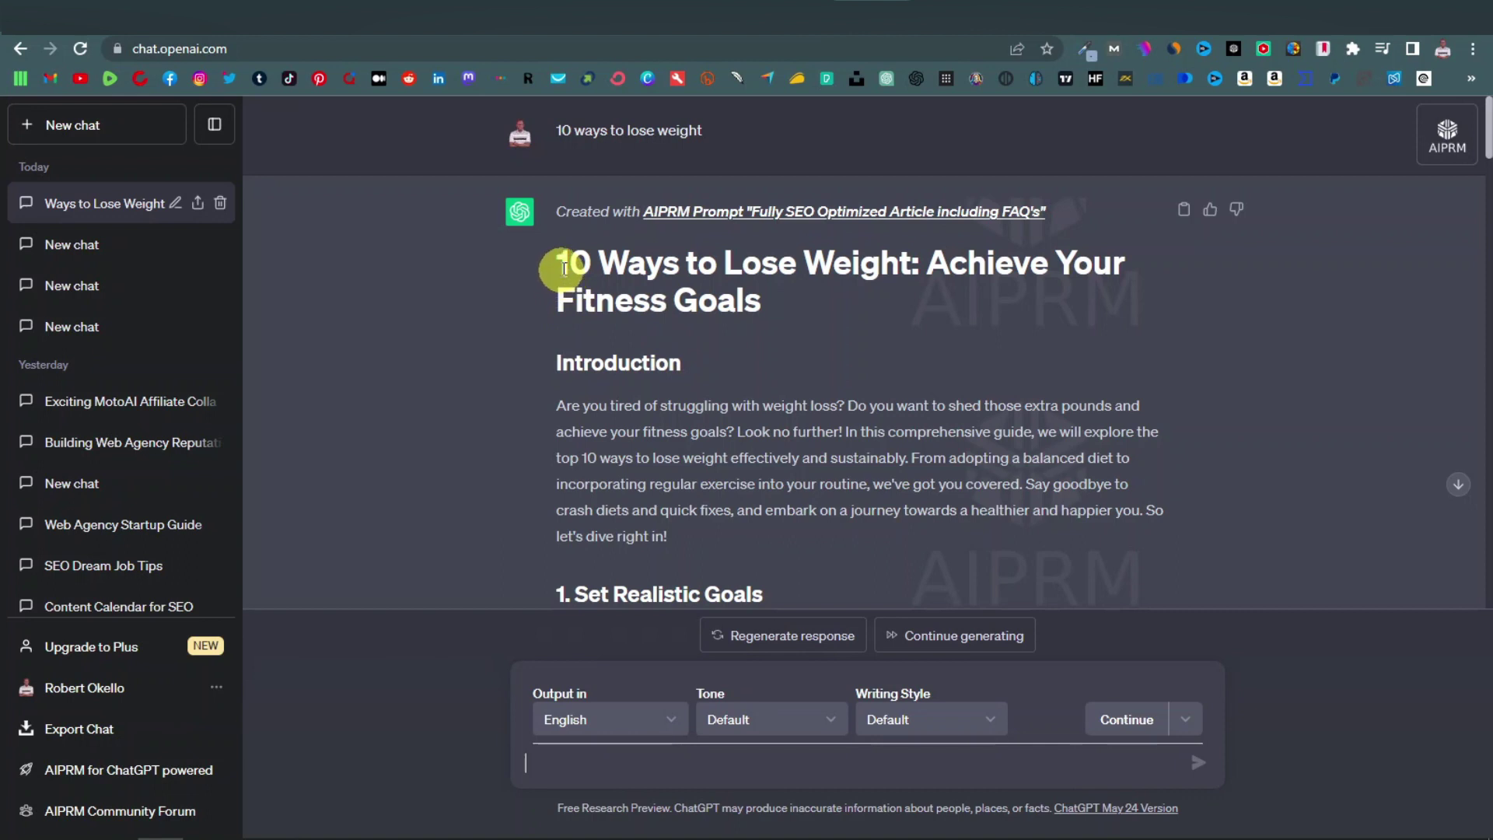
{"action": "left_click_drag", "start_coordinate": [567, 298], "coordinate": [657, 628]}
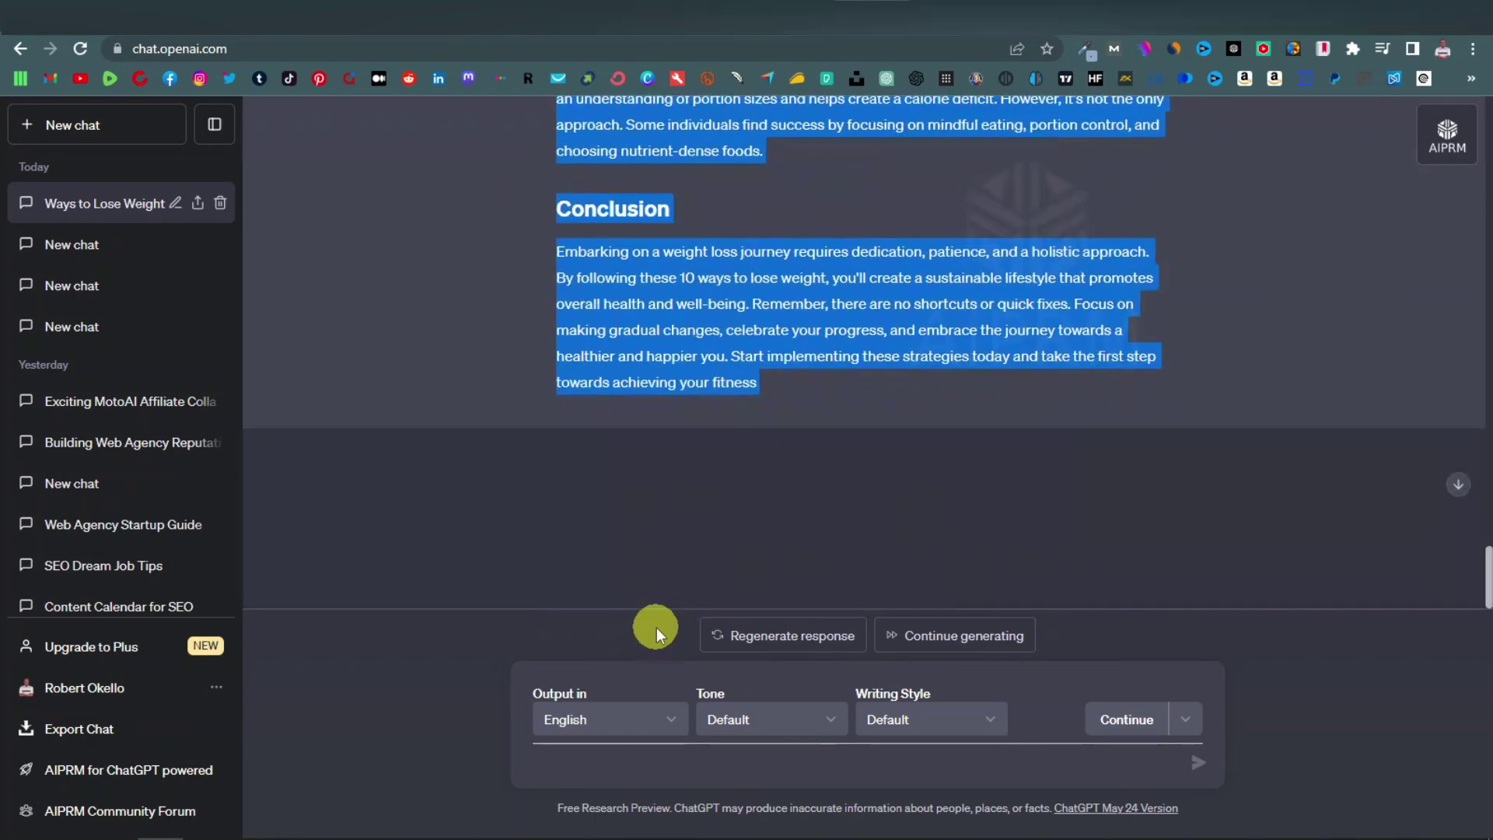
{"action": "right_click", "coordinate": [706, 307]}
{"action": "left_click", "coordinate": [793, 324]}
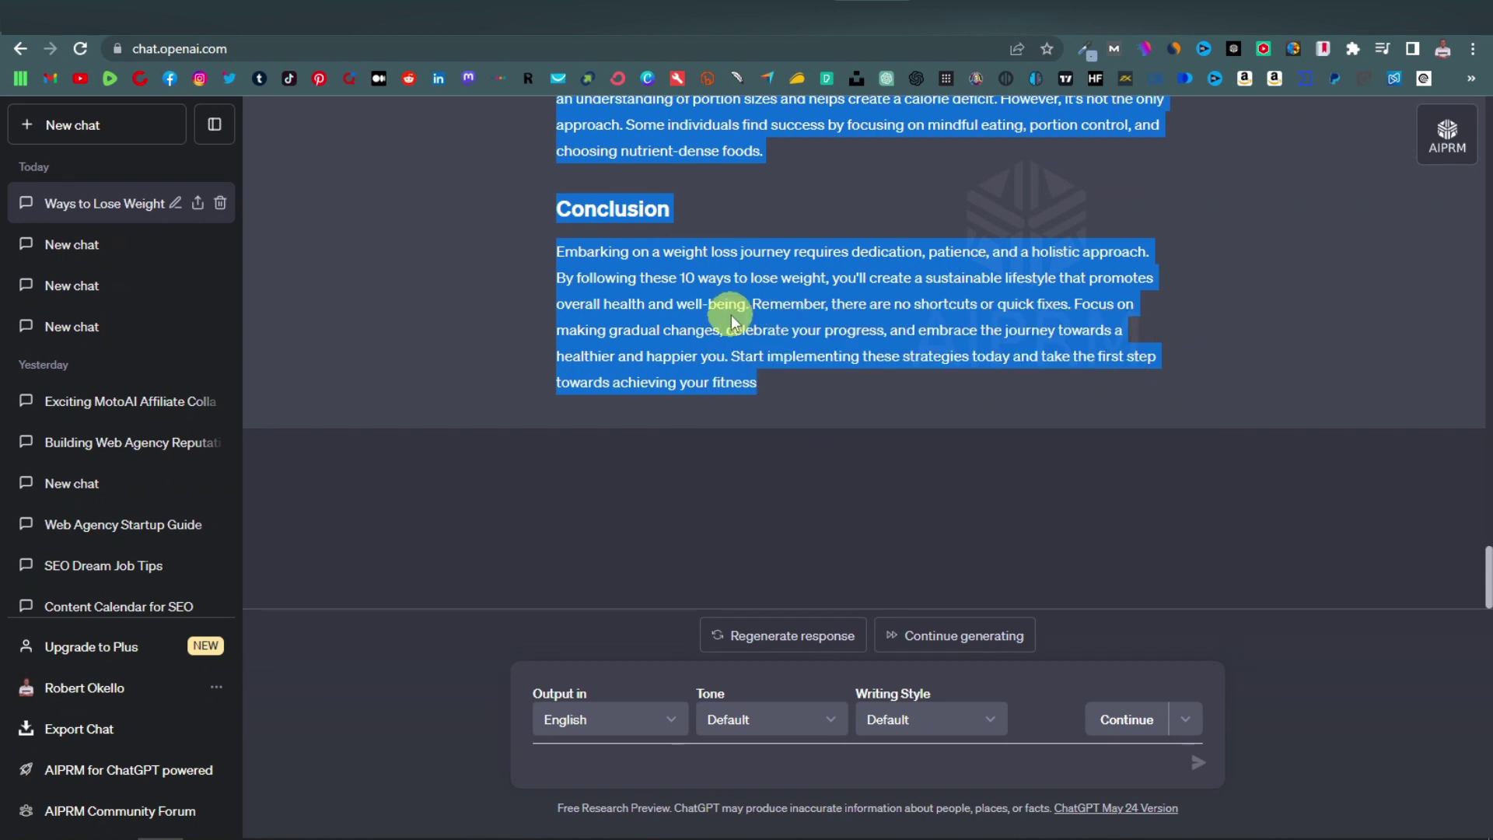
{"action": "key", "text": "ctrl+Tab"}
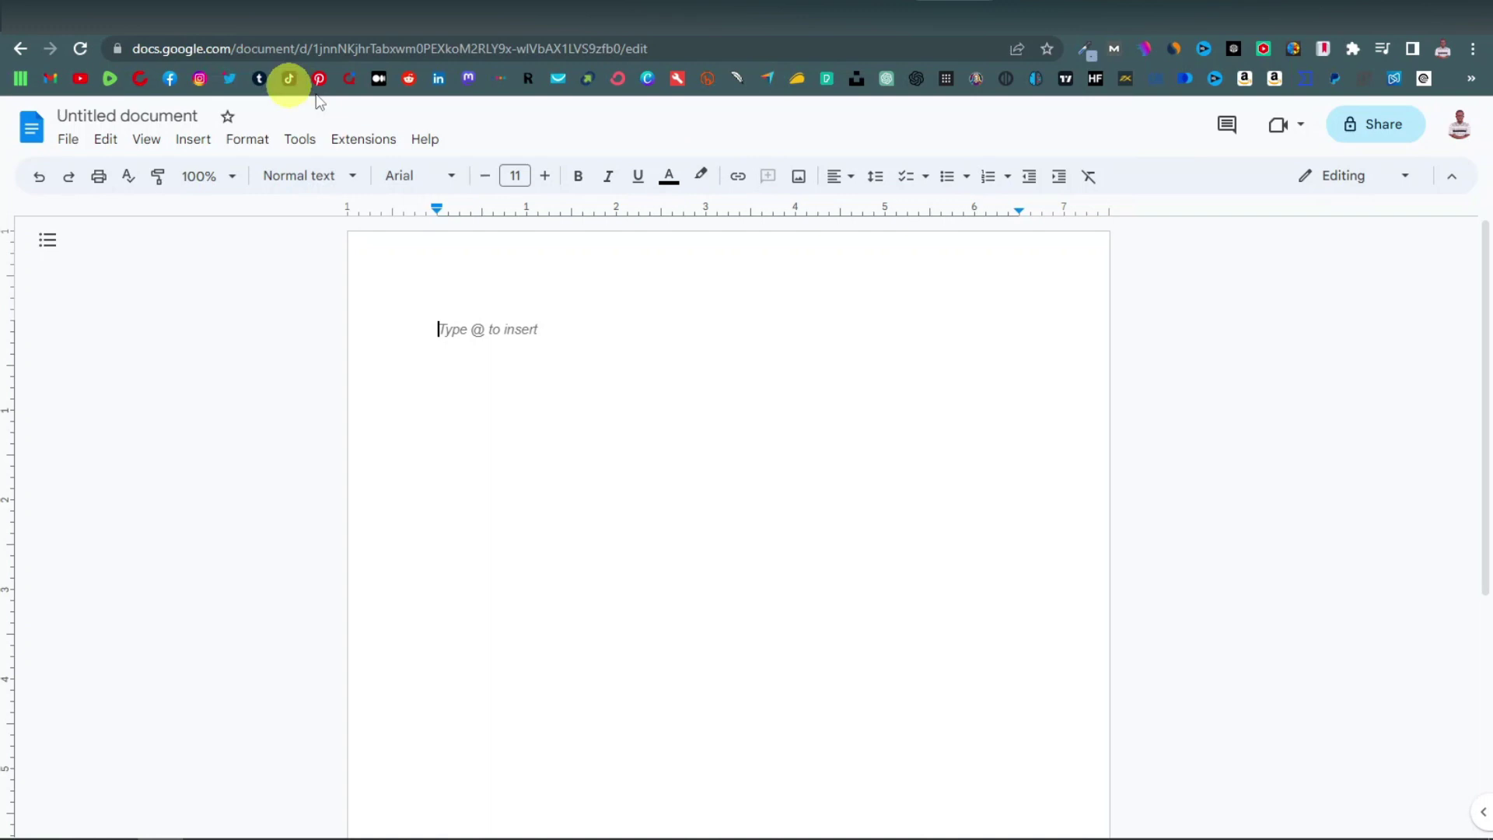
{"action": "right_click", "coordinate": [493, 334]}
{"action": "left_click", "coordinate": [616, 418]}
Step: Delete the leftover ChatGPT continuation block and the incomplete first copy of section "8. Manage Stress Levels" from the document
{"action": "scroll", "coordinate": [652, 522], "scroll_direction": "up", "scroll_amount": 14}
{"action": "scroll", "coordinate": [663, 528], "scroll_direction": "up", "scroll_amount": 15}
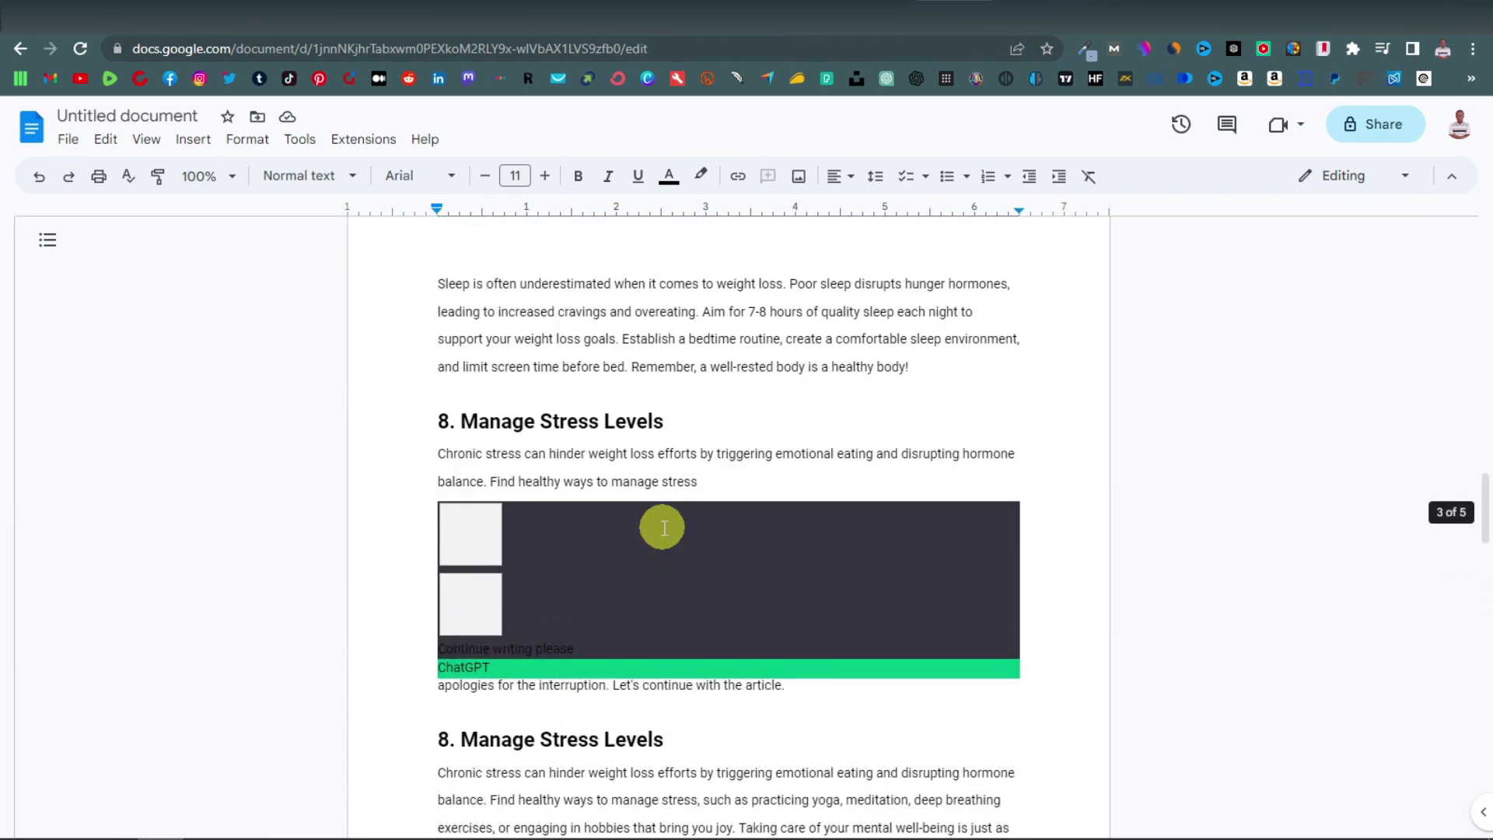
{"action": "scroll", "coordinate": [663, 528], "scroll_direction": "down", "scroll_amount": 2}
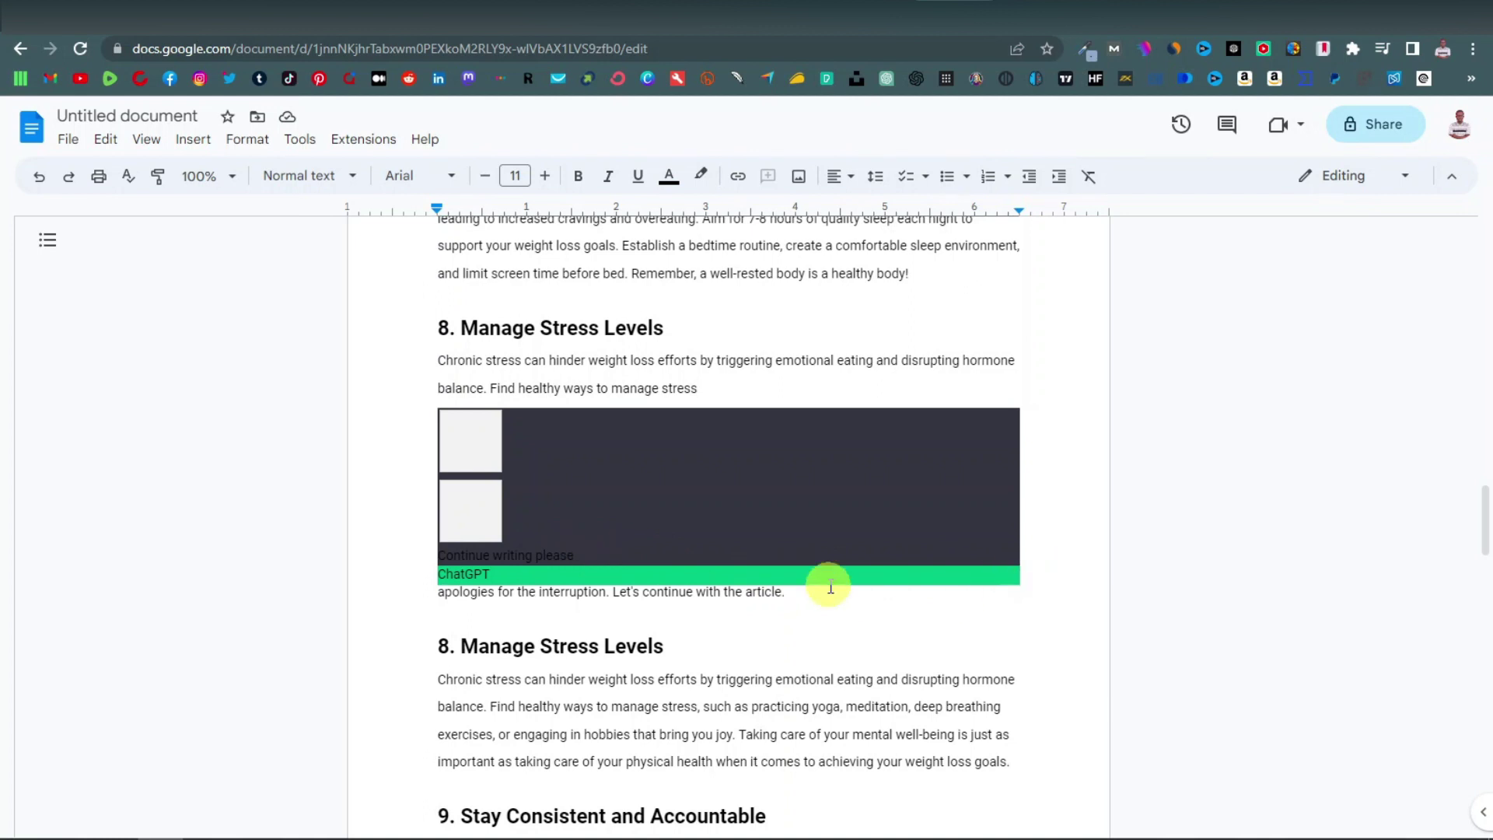
{"action": "left_click_drag", "start_coordinate": [785, 614], "coordinate": [424, 441]}
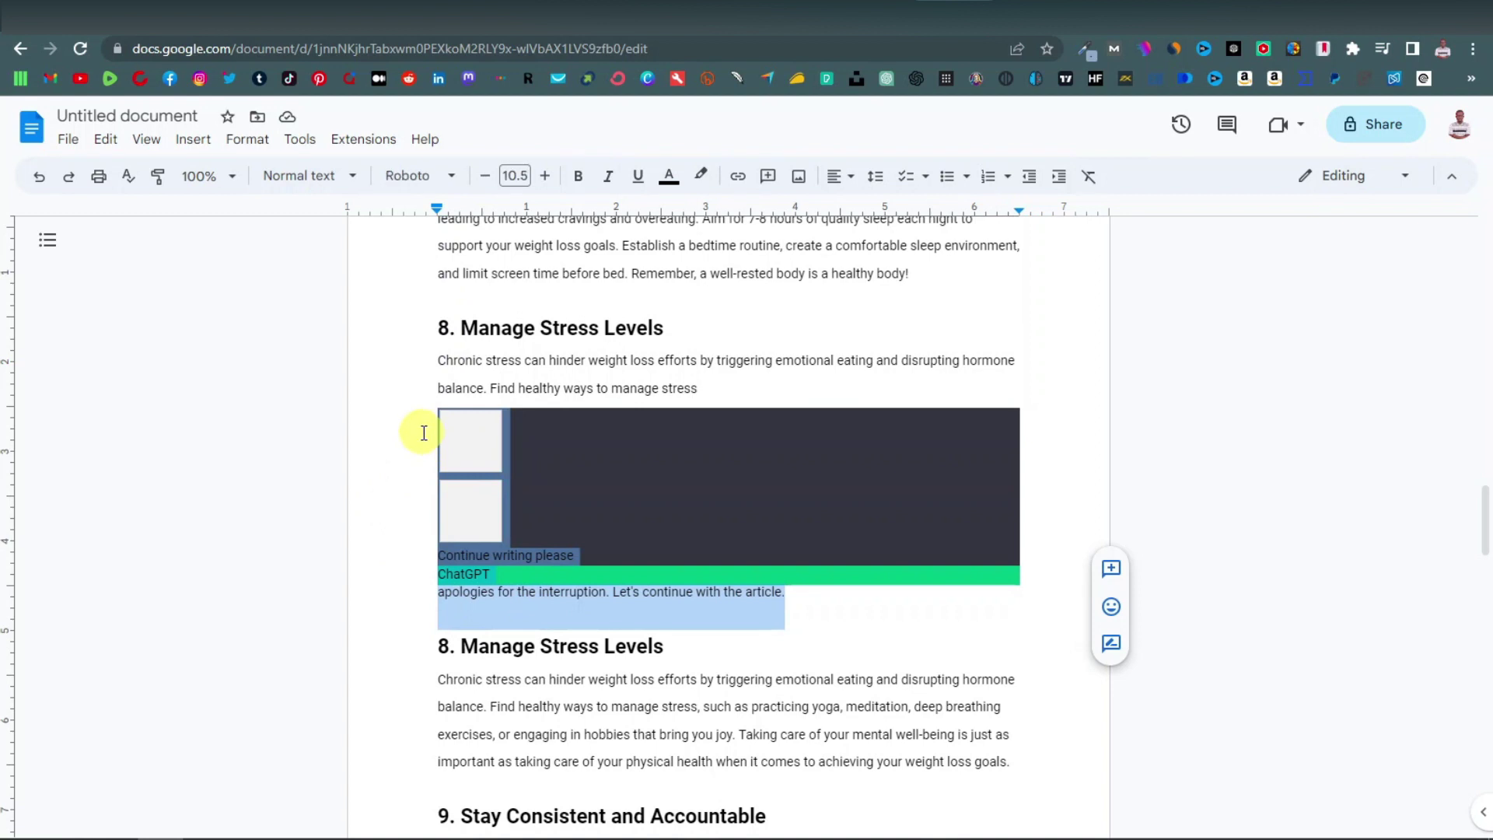
{"action": "key", "text": "BackSpace"}
{"action": "left_click_drag", "start_coordinate": [424, 433], "coordinate": [432, 342]}
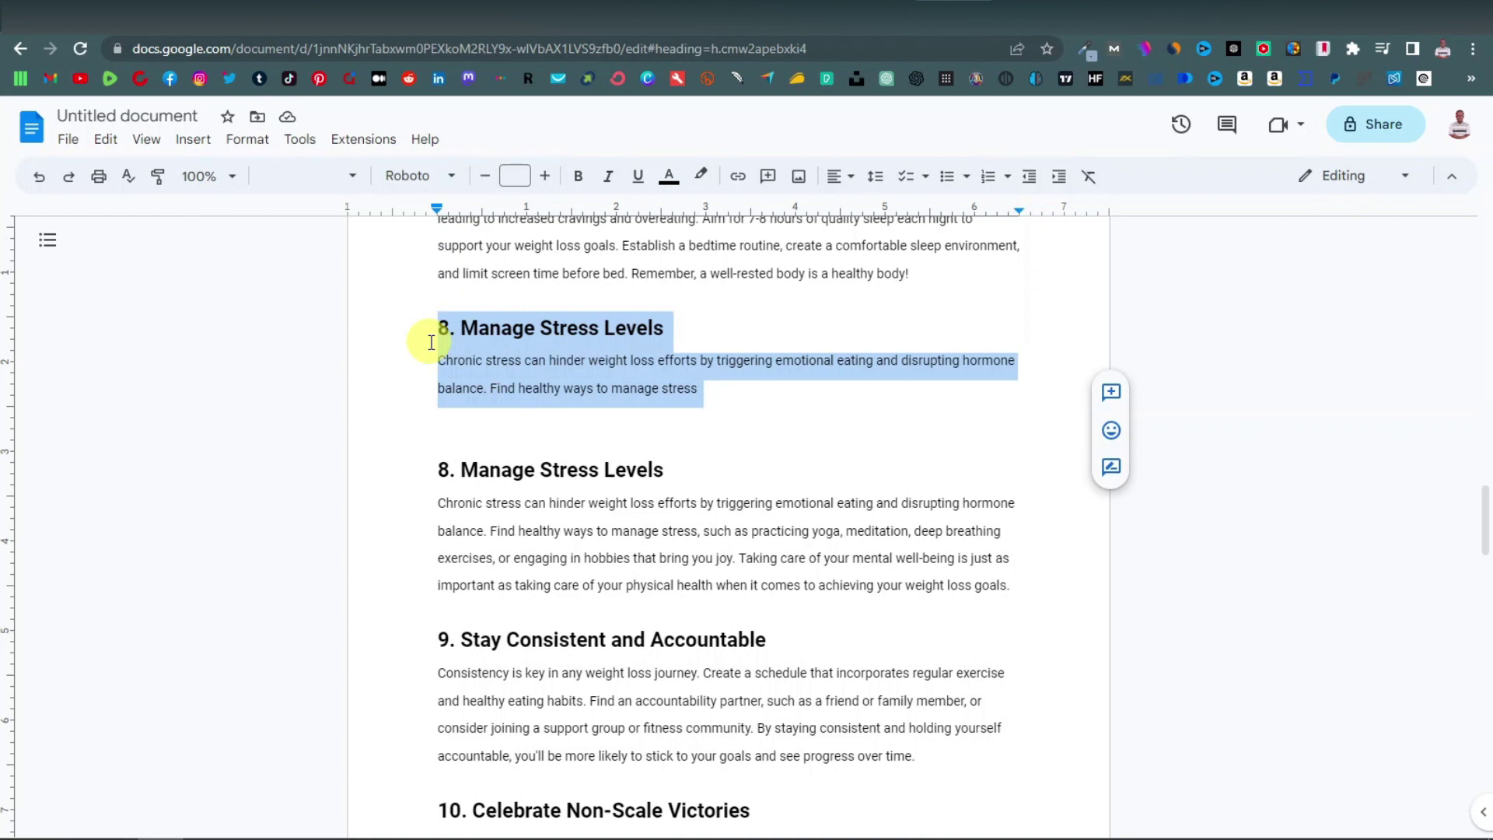
{"action": "key", "text": "BackSpace"}
{"action": "key", "text": "BackSpace"}
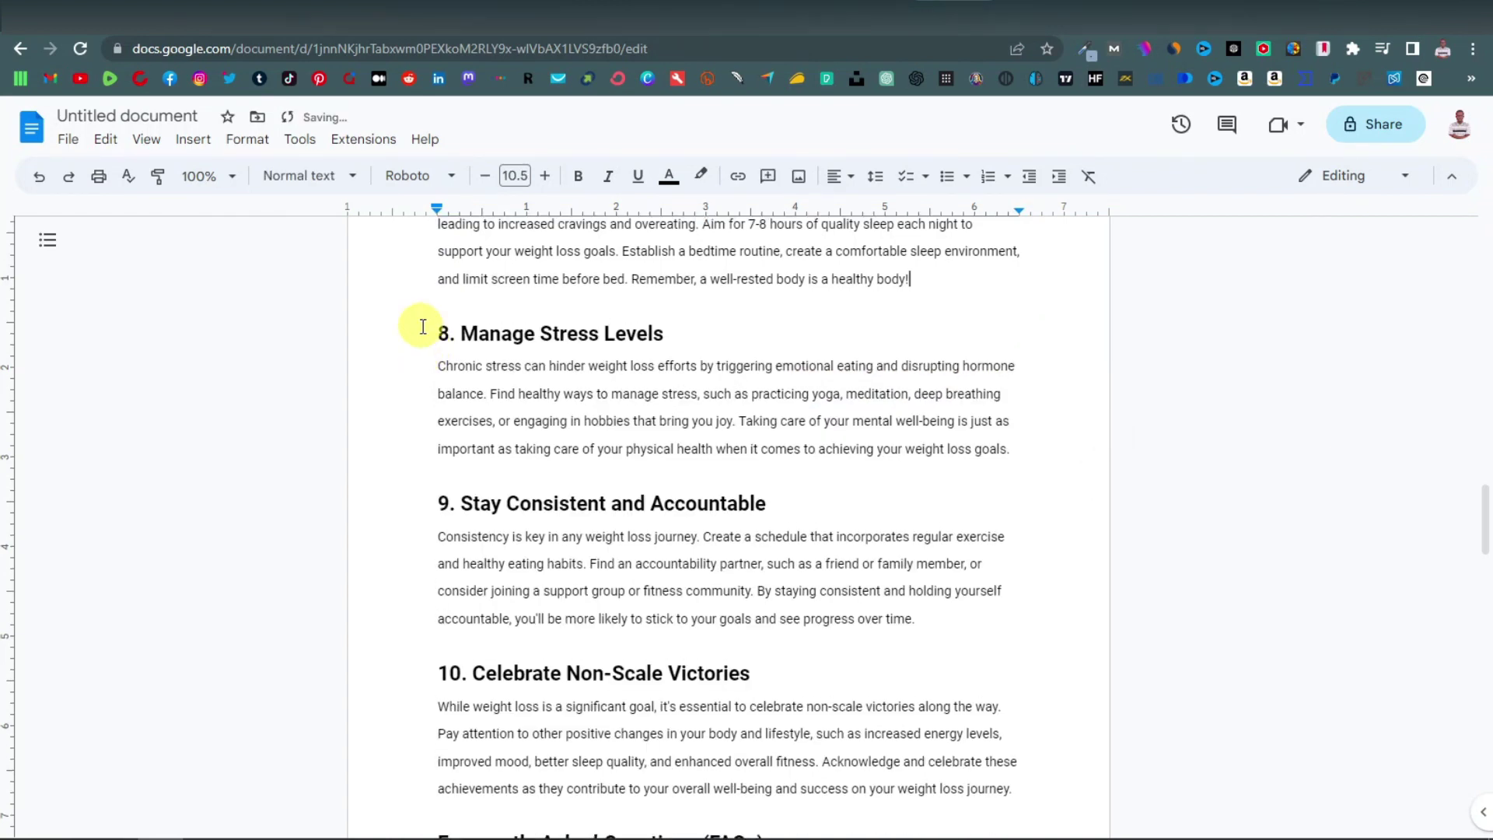
Step: Set the font size of the article title "10 Ways to Lose Weight: Achieve Your Fitness Goals" to 24
{"action": "scroll", "coordinate": [466, 389], "scroll_direction": "up", "scroll_amount": 7}
{"action": "scroll", "coordinate": [475, 412], "scroll_direction": "up", "scroll_amount": 10}
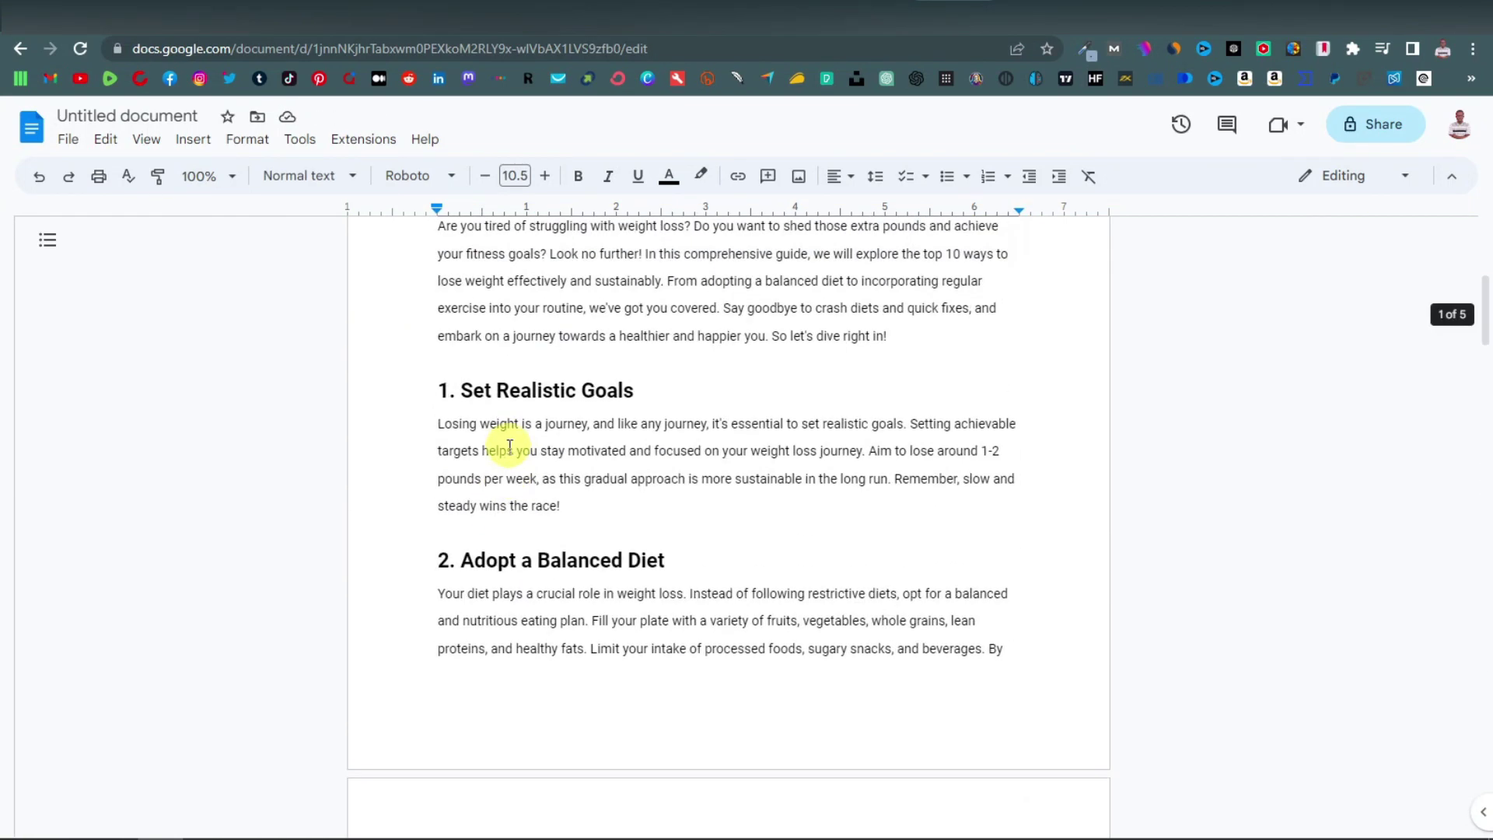
{"action": "scroll", "coordinate": [507, 450], "scroll_direction": "up", "scroll_amount": 5}
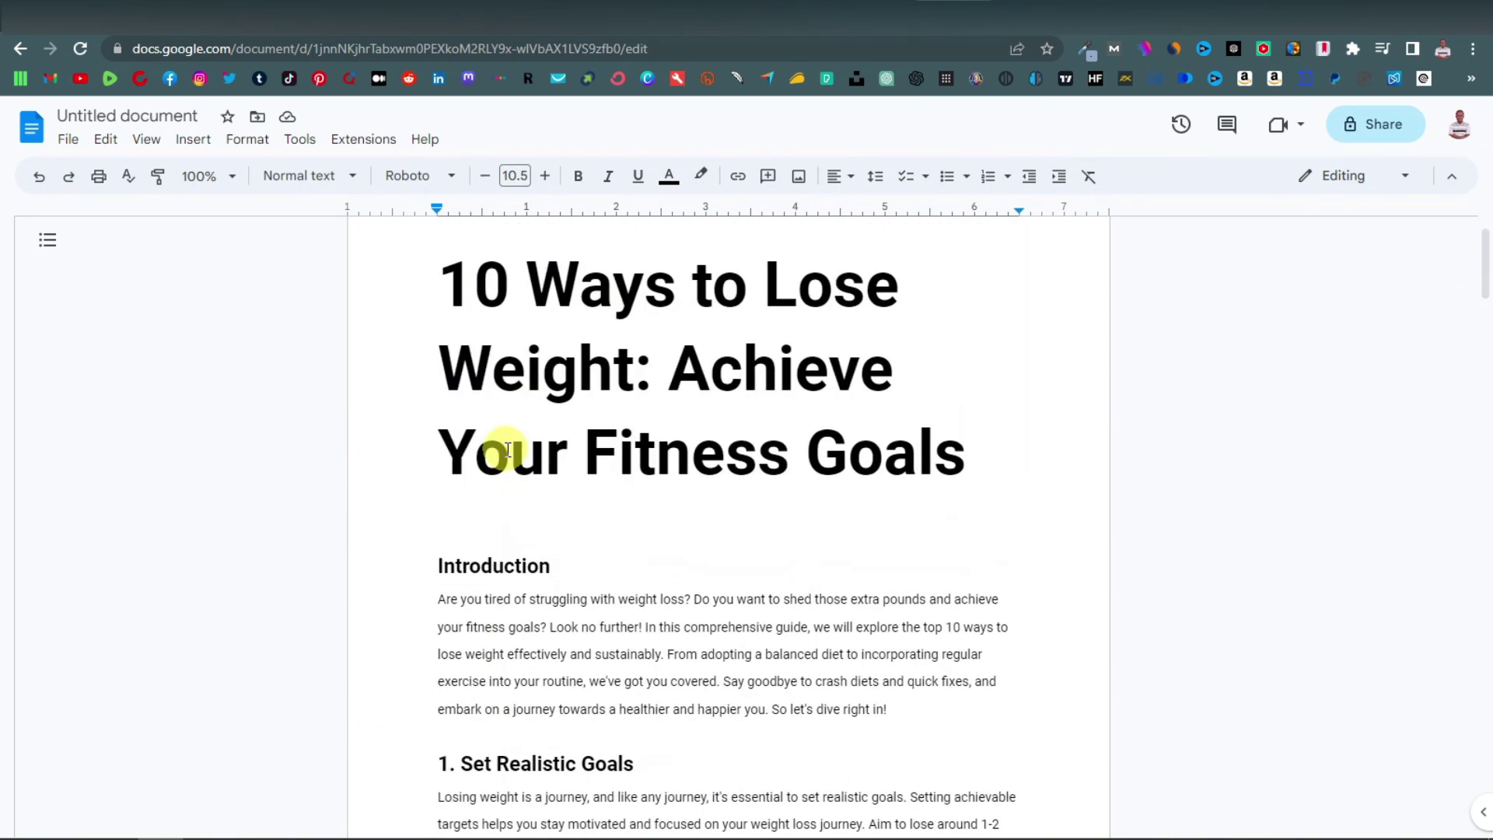
{"action": "scroll", "coordinate": [507, 448], "scroll_direction": "up", "scroll_amount": 2}
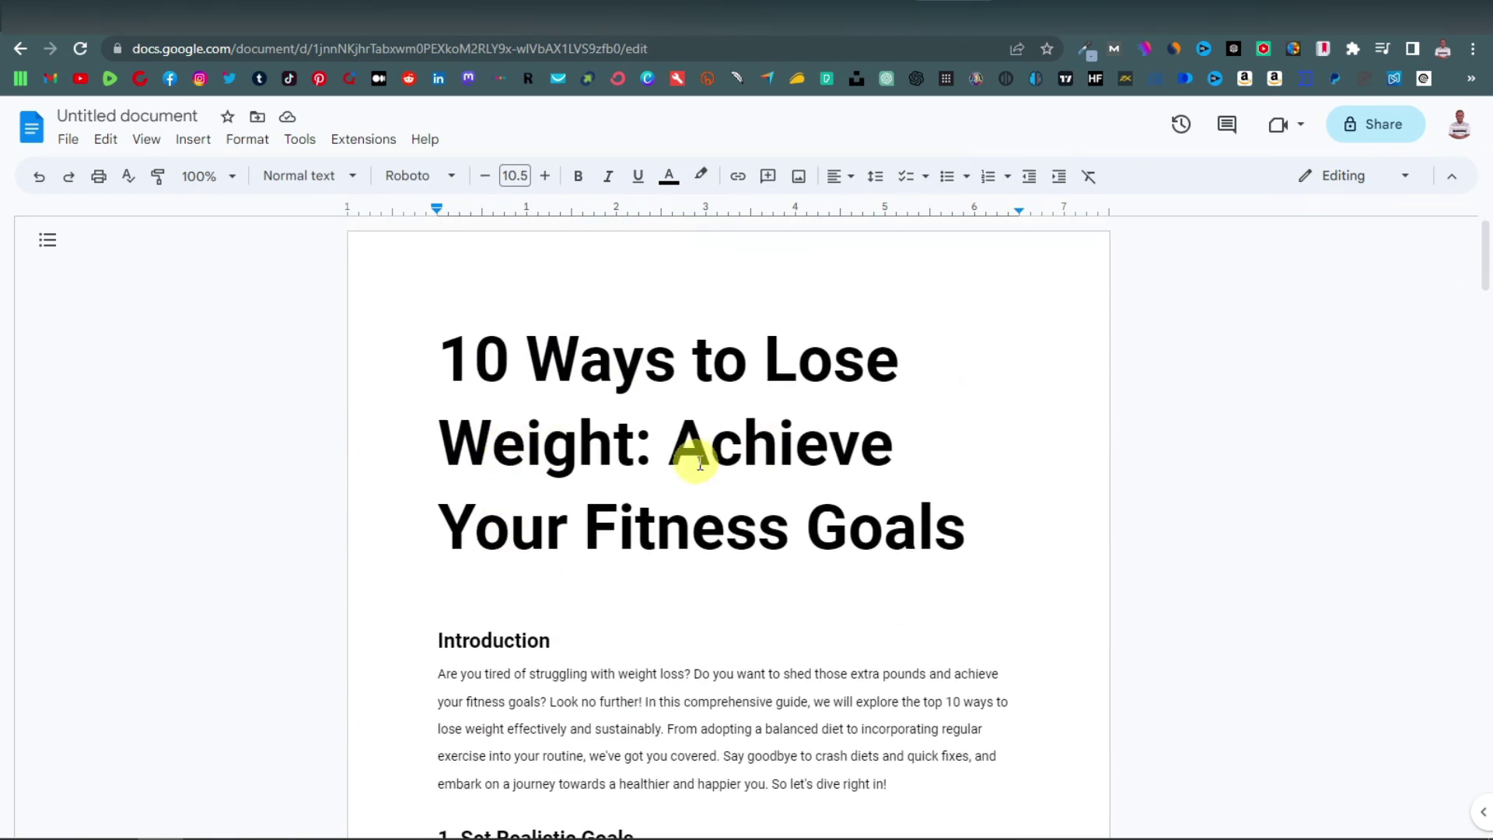
{"action": "triple_click", "coordinate": [711, 445]}
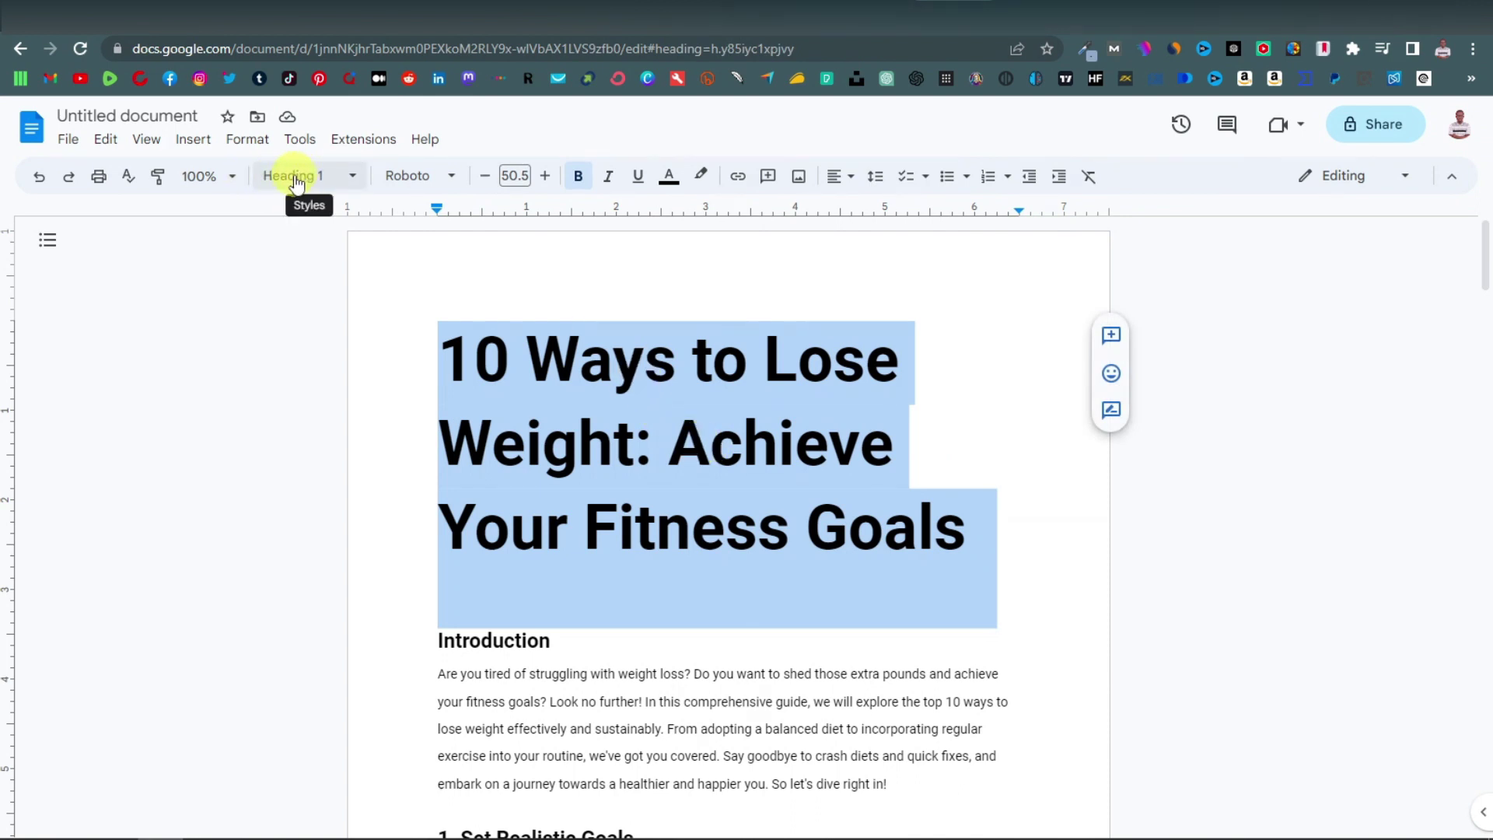
{"action": "left_click", "coordinate": [515, 175]}
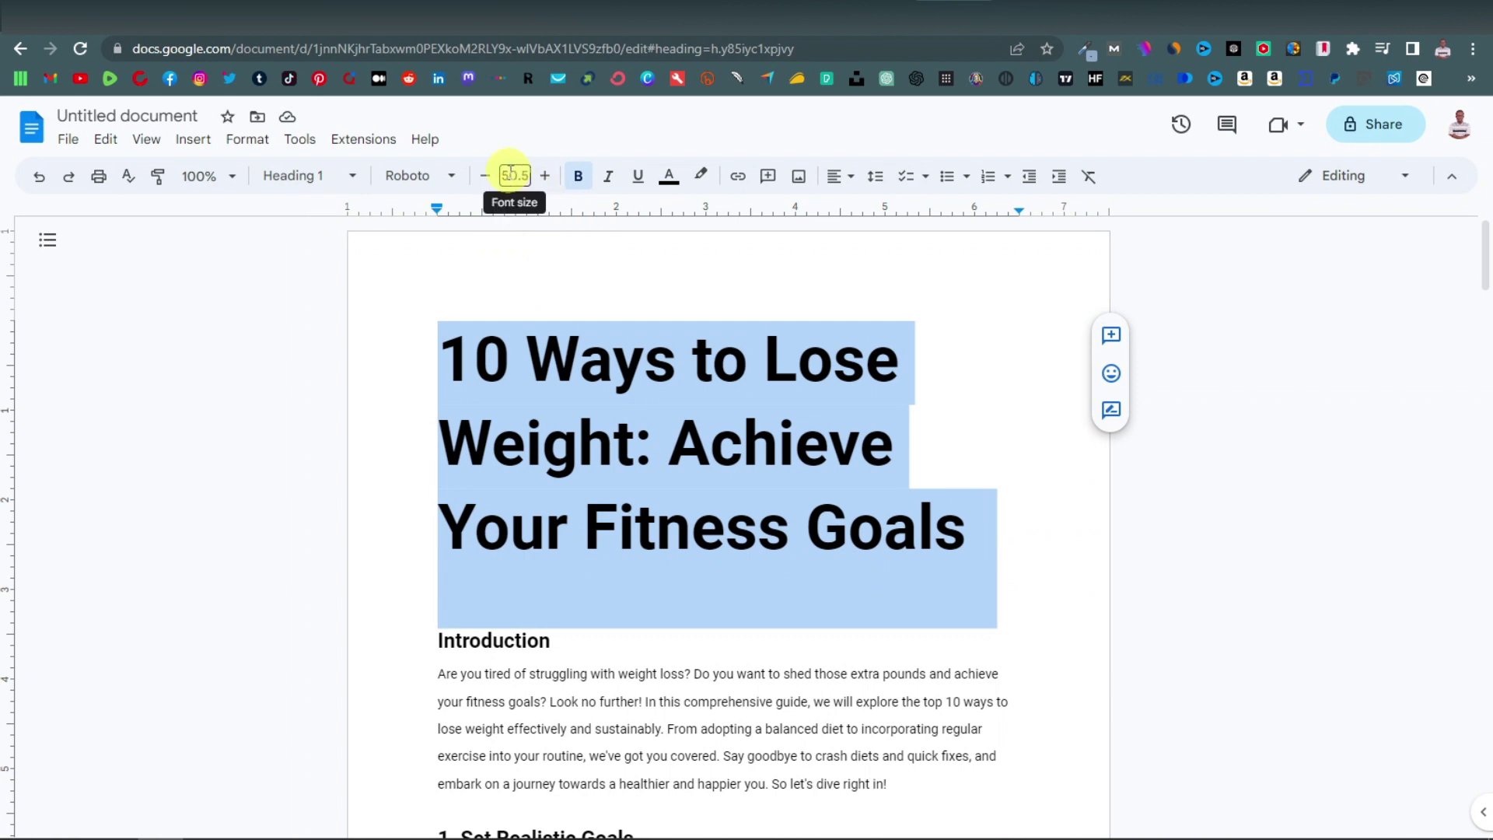
{"action": "left_click", "coordinate": [515, 177]}
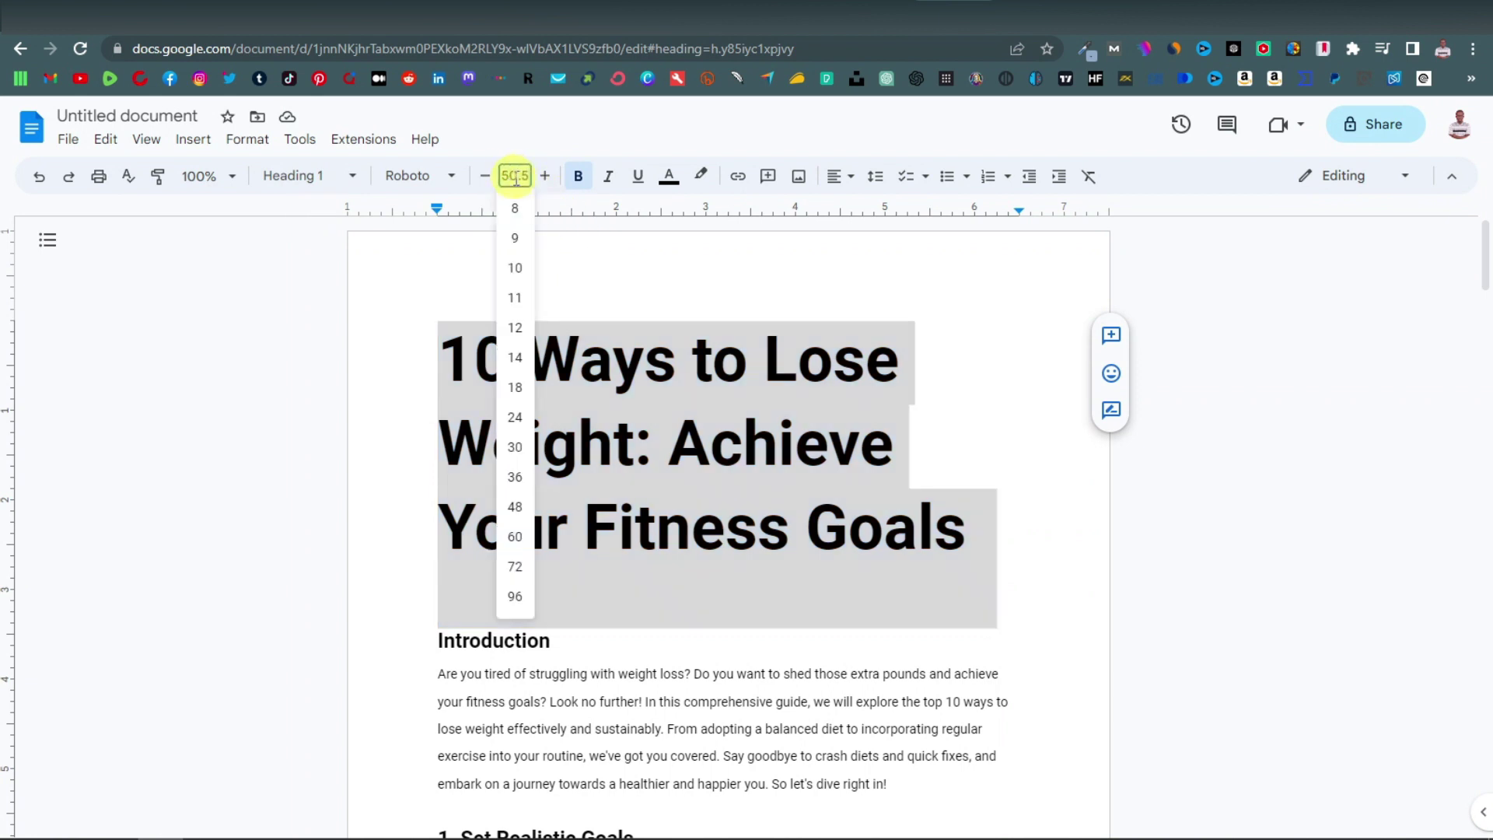
{"action": "left_click", "coordinate": [514, 417]}
Step: Delete the "Introduction" heading so the opening paragraph follows directly after the article title
{"action": "scroll", "coordinate": [607, 440], "scroll_direction": "down", "scroll_amount": 2}
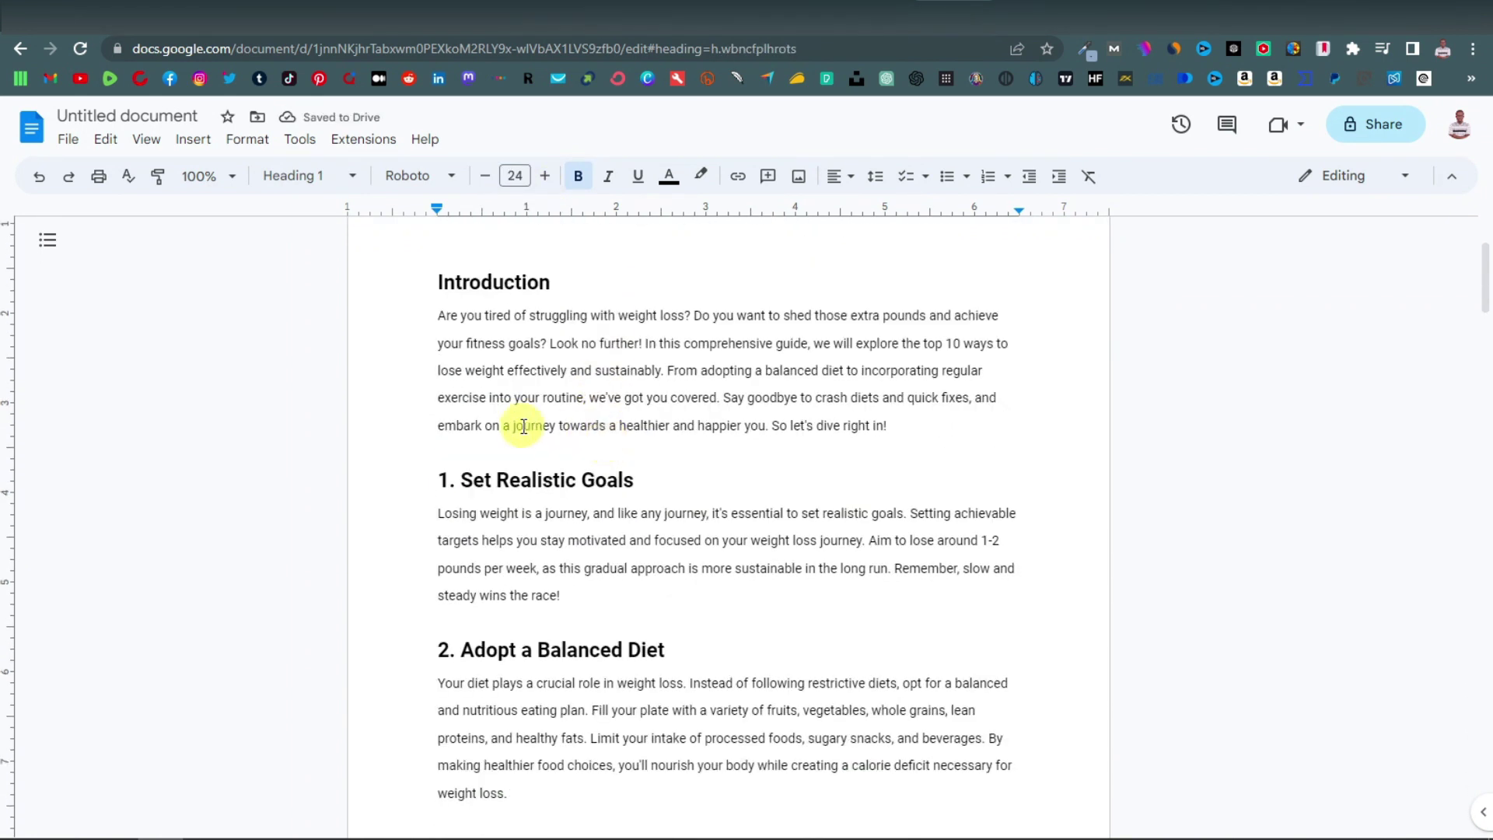
{"action": "scroll", "coordinate": [524, 426], "scroll_direction": "up", "scroll_amount": 1}
{"action": "double_click", "coordinate": [504, 378]}
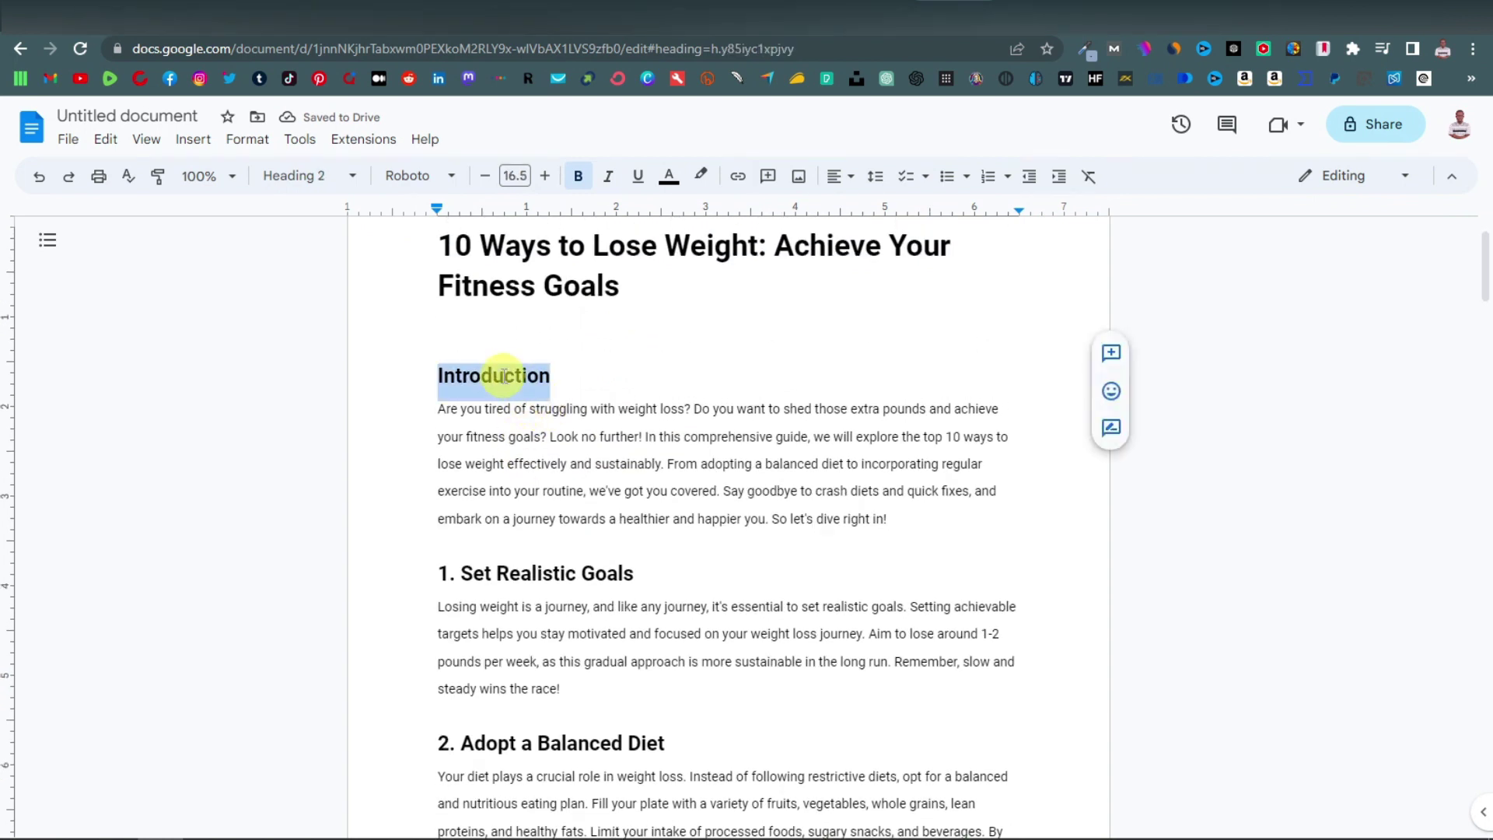
{"action": "key", "text": "BackSpace"}
{"action": "key", "text": "BackSpace"}
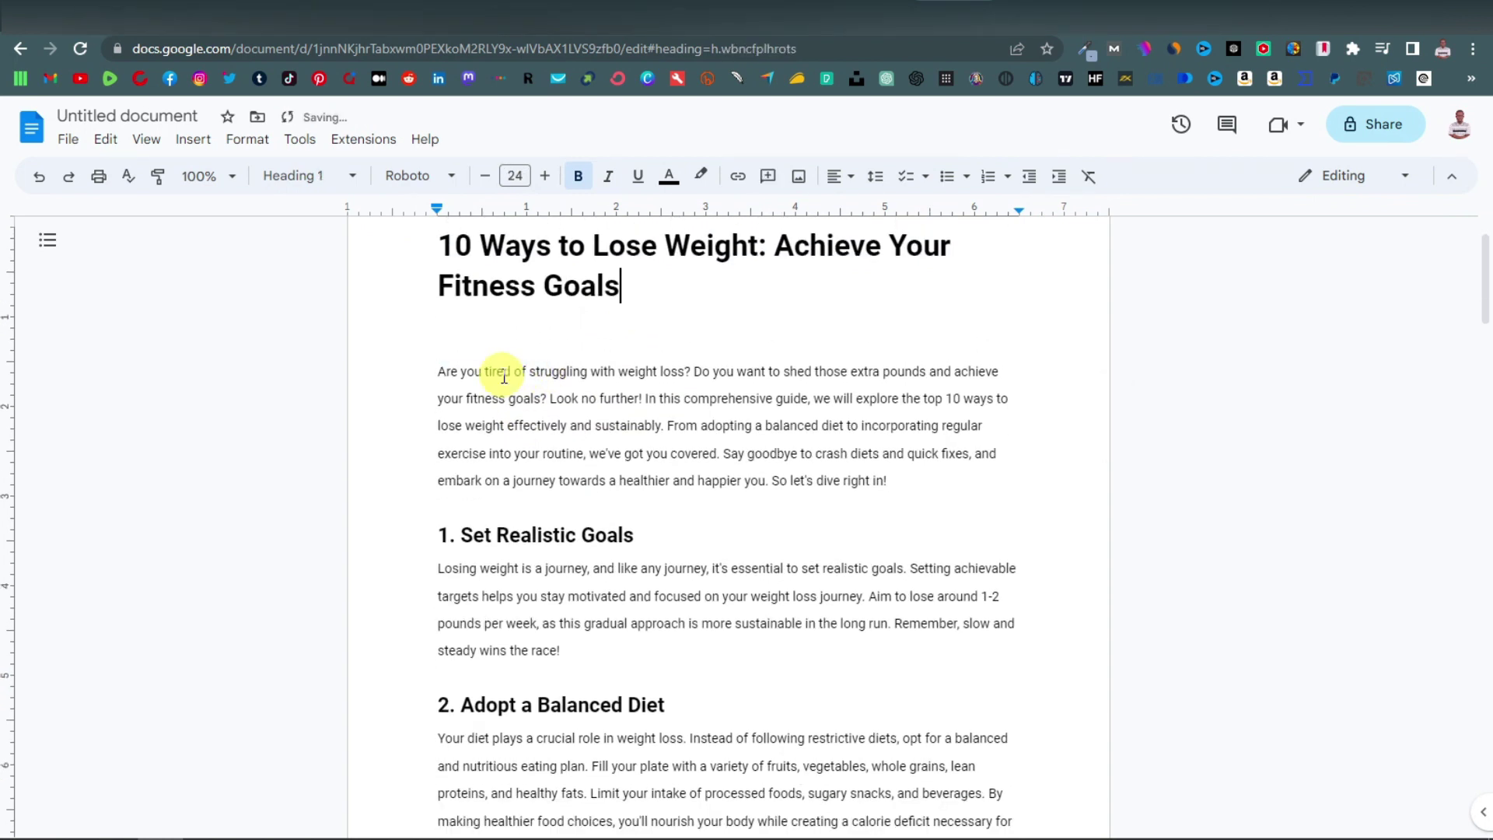
Step: Check the heading styles of the numbered sections and look over the rest of the article, including the FAQs
{"action": "left_click", "coordinate": [533, 535]}
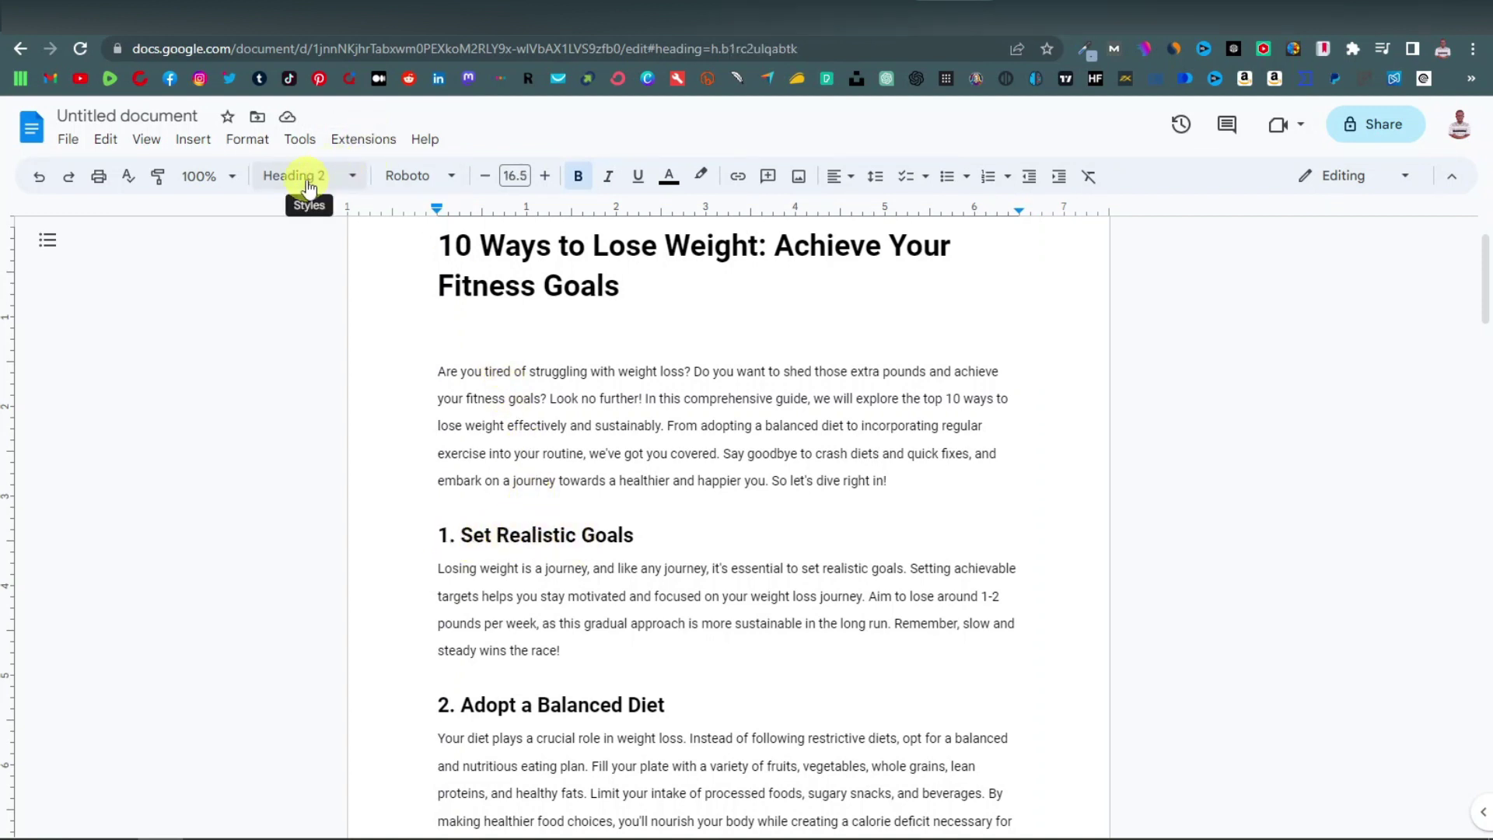
{"action": "scroll", "coordinate": [527, 483], "scroll_direction": "down", "scroll_amount": 4}
{"action": "left_click", "coordinate": [551, 435]}
{"action": "left_click", "coordinate": [521, 622]}
{"action": "scroll", "coordinate": [601, 565], "scroll_direction": "down", "scroll_amount": 4}
{"action": "scroll", "coordinate": [601, 565], "scroll_direction": "down", "scroll_amount": 20}
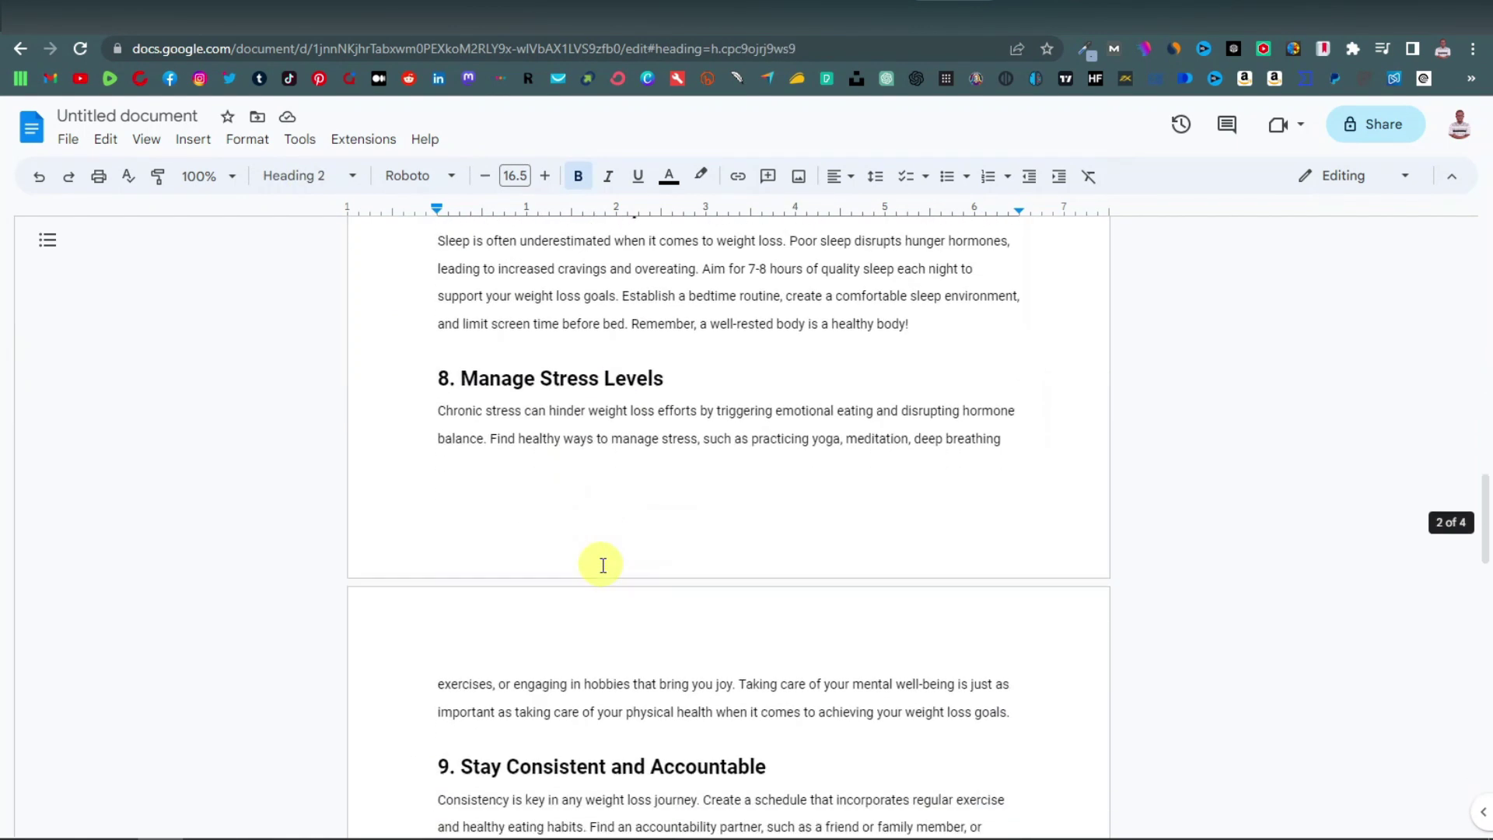
{"action": "scroll", "coordinate": [603, 566], "scroll_direction": "down", "scroll_amount": 5}
{"action": "scroll", "coordinate": [601, 565], "scroll_direction": "up", "scroll_amount": 2}
{"action": "scroll", "coordinate": [601, 565], "scroll_direction": "down", "scroll_amount": 6}
{"action": "scroll", "coordinate": [601, 564], "scroll_direction": "down", "scroll_amount": 6}
{"action": "scroll", "coordinate": [600, 563], "scroll_direction": "up", "scroll_amount": 11}
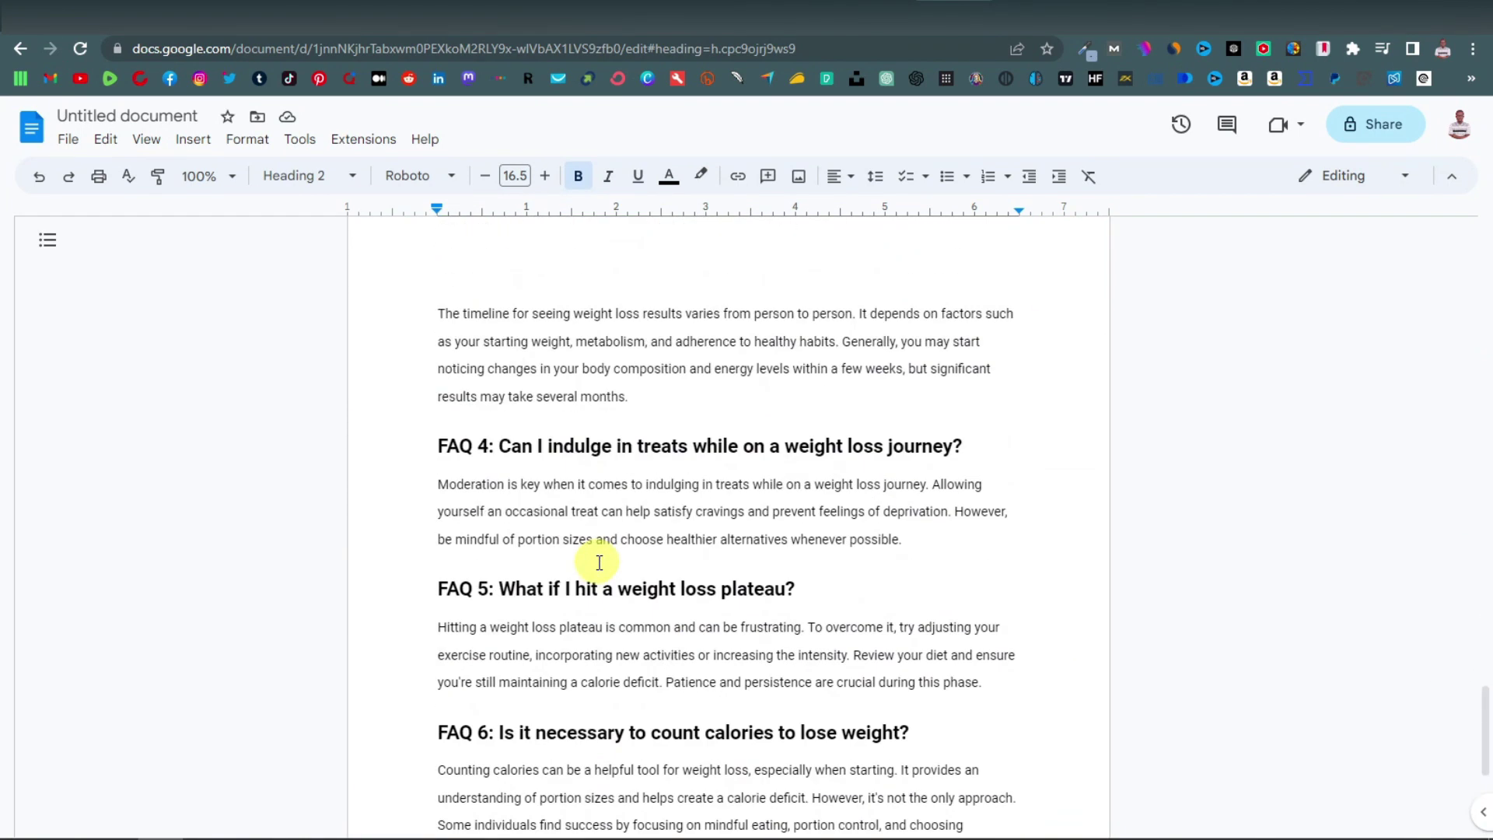
{"action": "scroll", "coordinate": [599, 562], "scroll_direction": "down", "scroll_amount": 2}
{"action": "scroll", "coordinate": [599, 562], "scroll_direction": "down", "scroll_amount": 3}
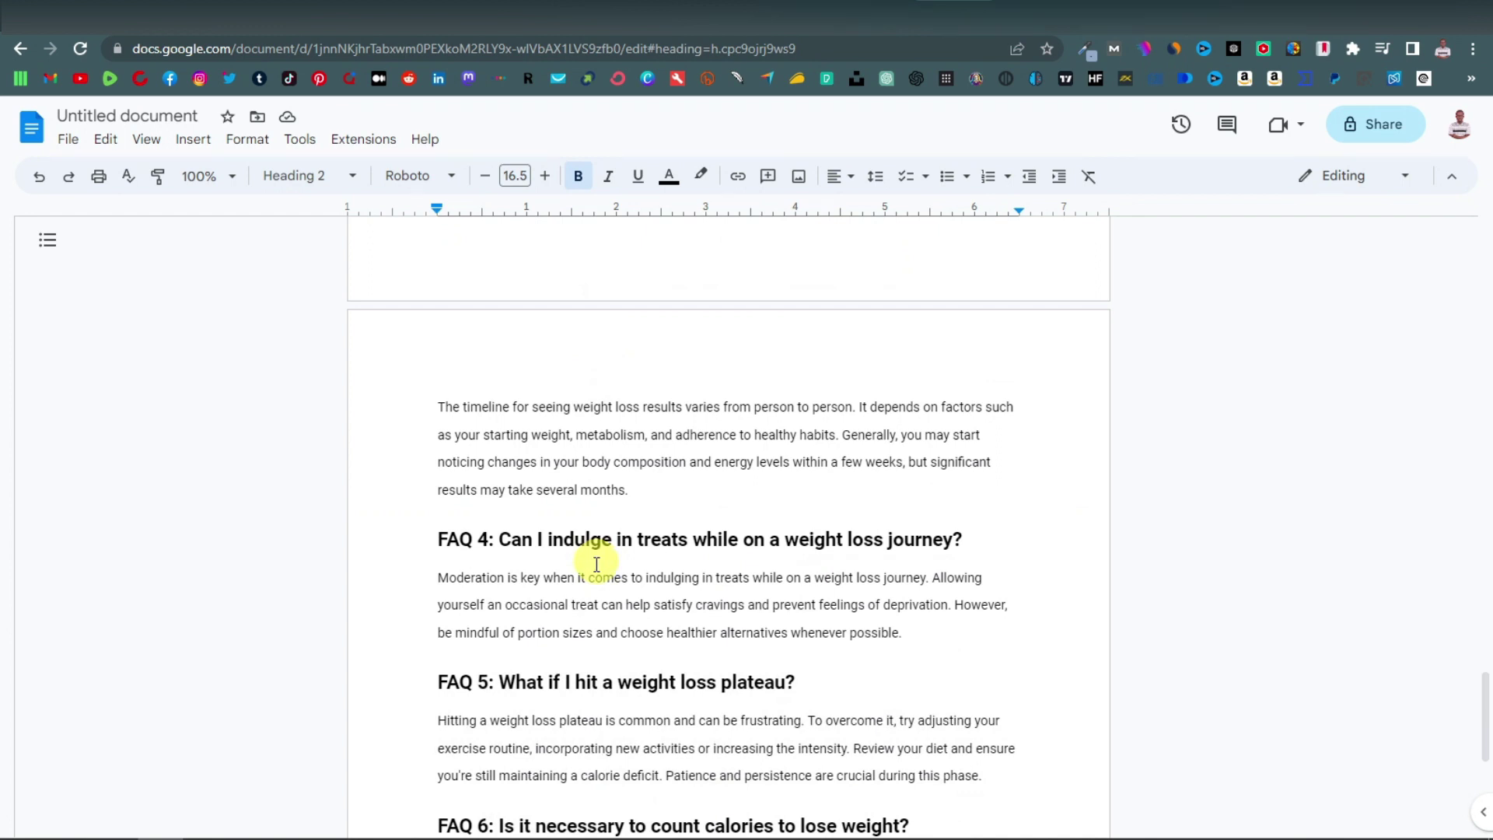
Step: Switch to the Zotrim offer details page on MoreNiche and find its list of creatives
{"action": "left_click", "coordinate": [794, 1]}
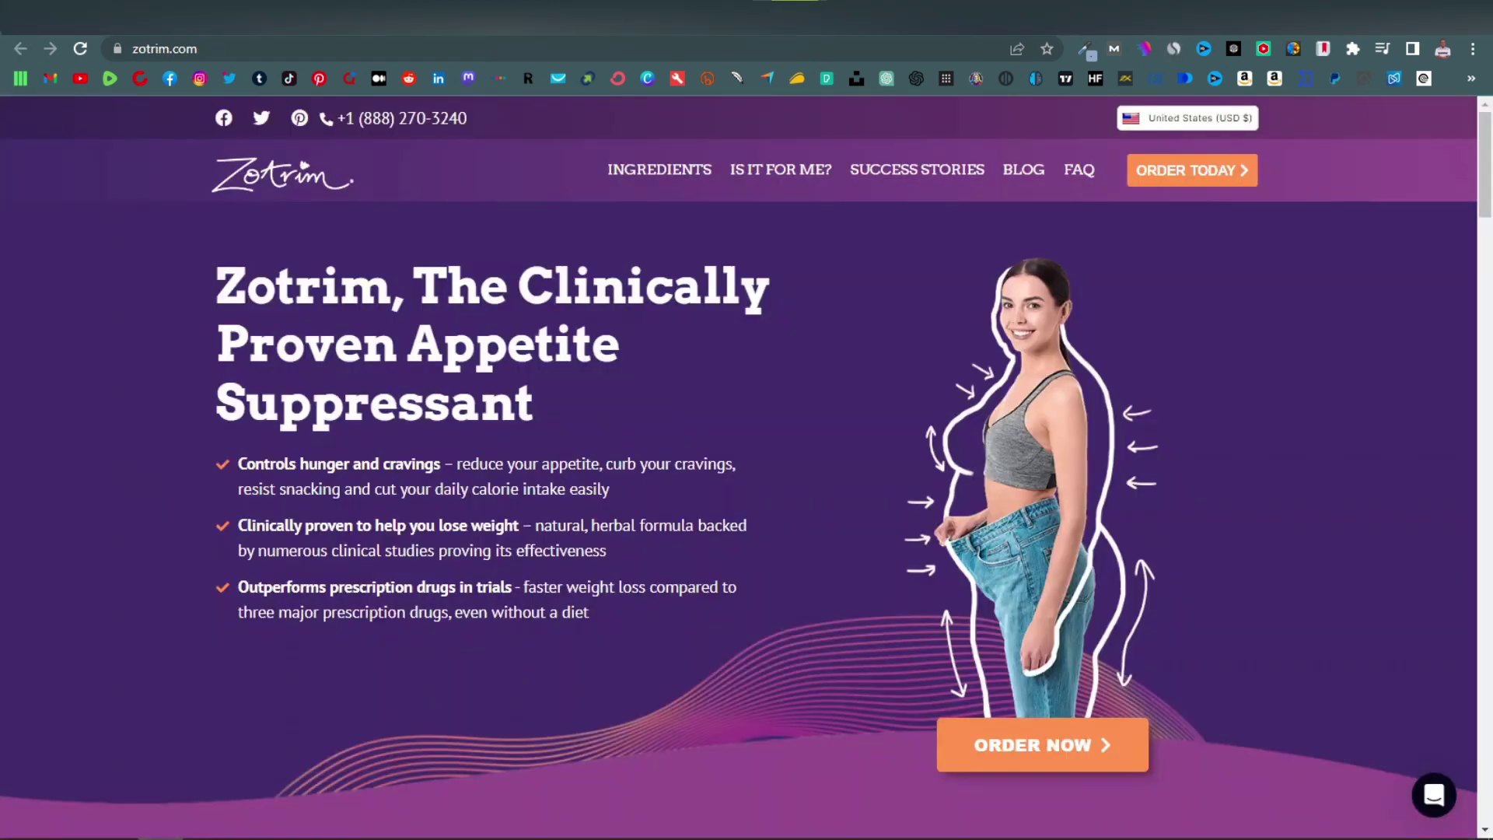
{"action": "key", "text": "ctrl+Tab"}
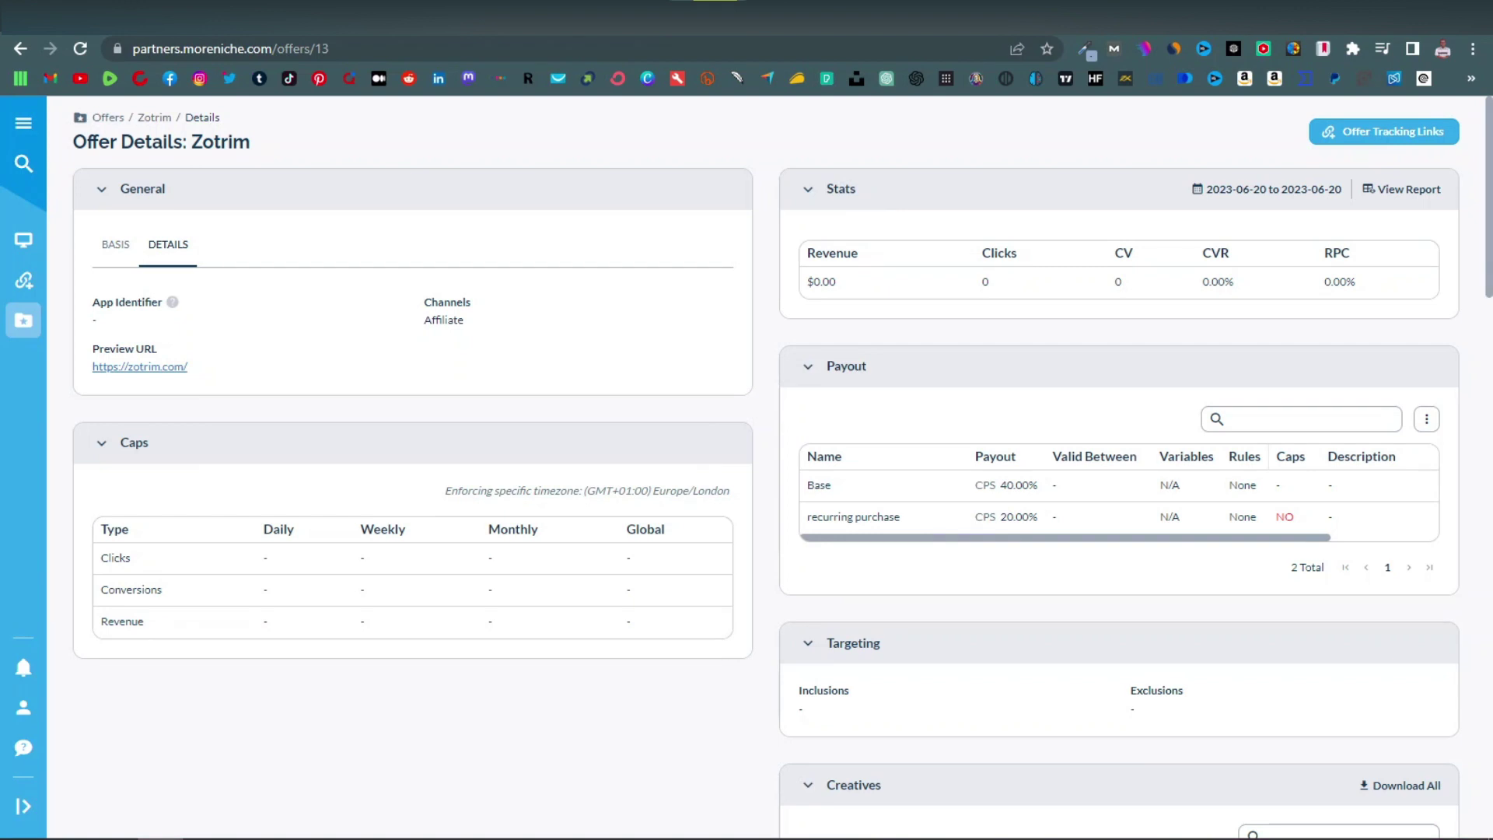
{"action": "scroll", "coordinate": [807, 274], "scroll_direction": "down", "scroll_amount": 2}
{"action": "scroll", "coordinate": [825, 284], "scroll_direction": "down", "scroll_amount": 2}
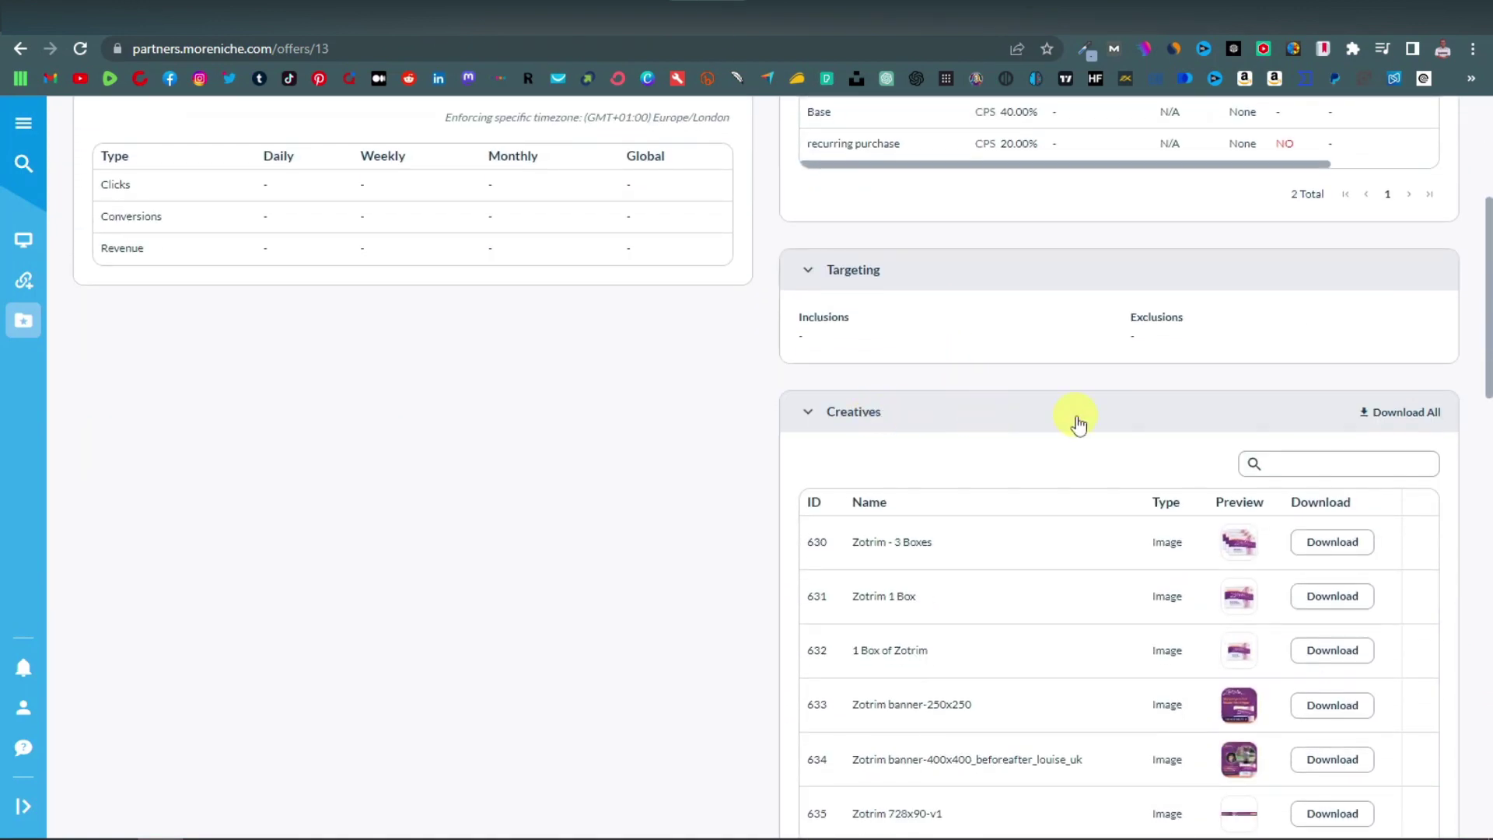
{"action": "scroll", "coordinate": [1078, 421], "scroll_direction": "down", "scroll_amount": 2}
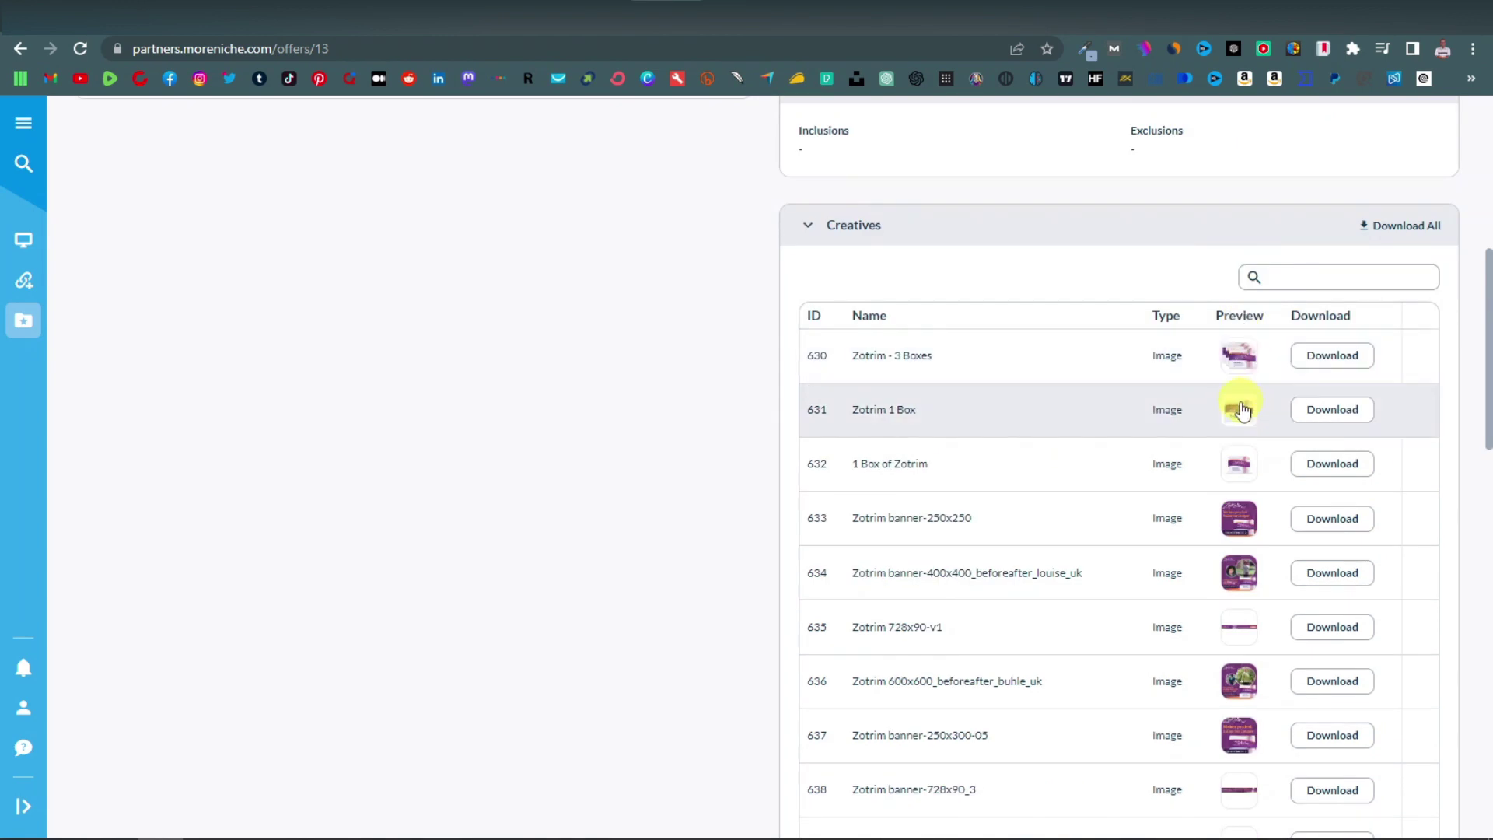
Step: Preview the "Zotrim - 3 Boxes", "Zotrim 1 Box" and "1 Box of Zotrim" product images one after another
{"action": "left_click", "coordinate": [1239, 357]}
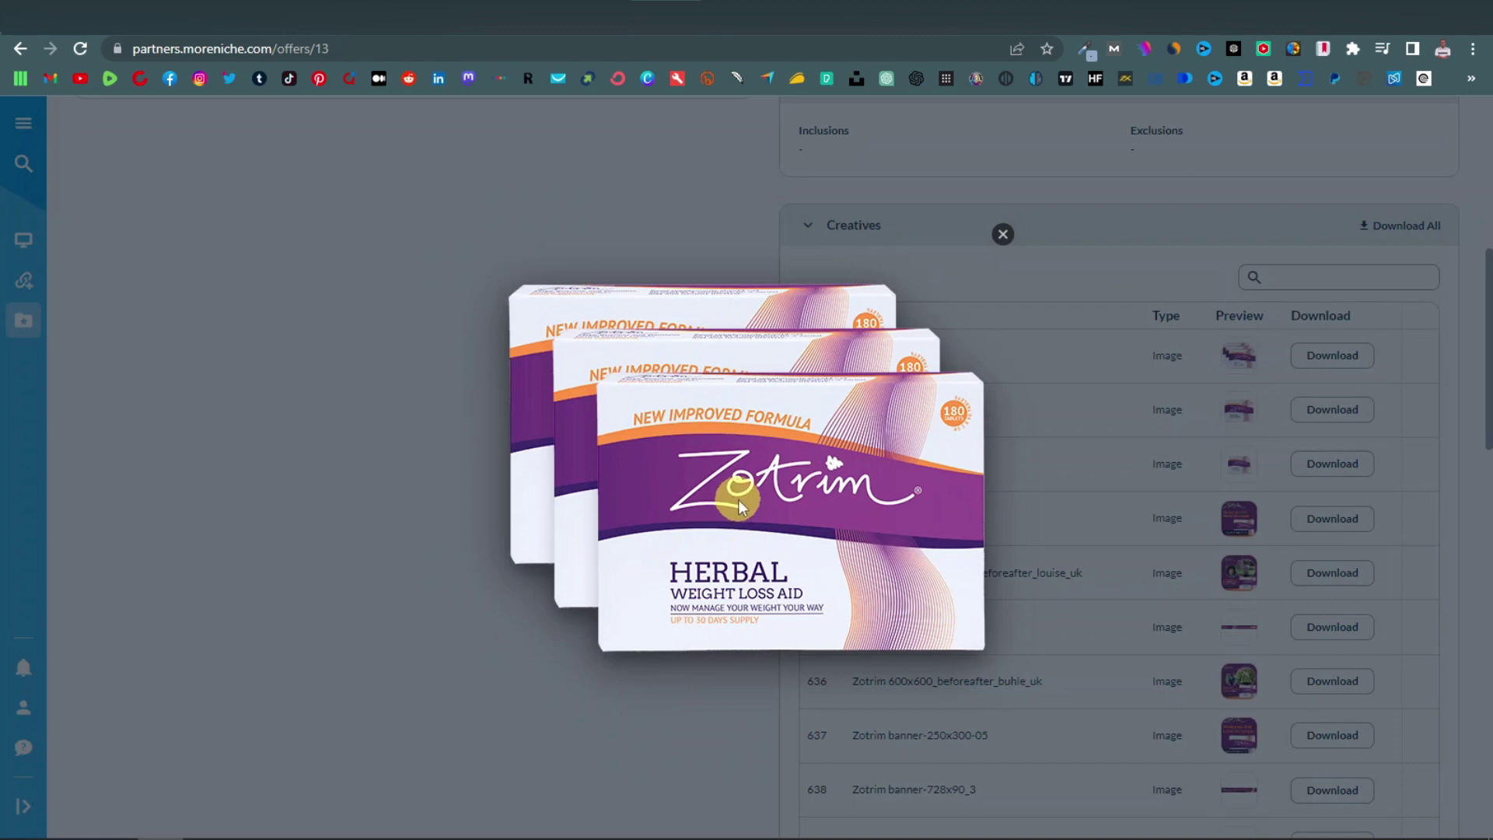
{"action": "left_click", "coordinate": [1012, 238]}
{"action": "left_click", "coordinate": [1240, 407]}
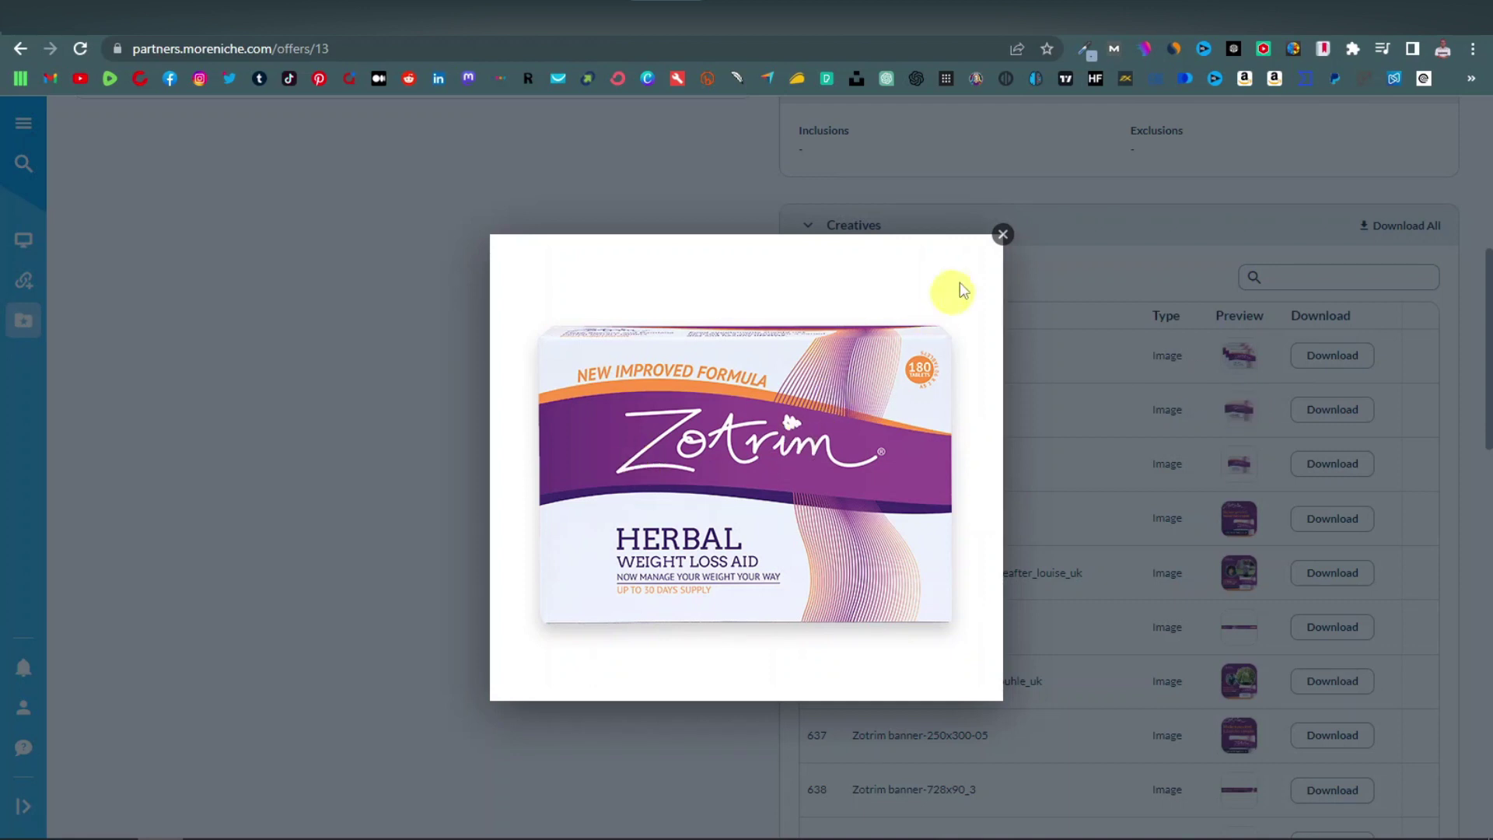
{"action": "left_click", "coordinate": [1004, 236]}
{"action": "left_click", "coordinate": [1238, 465]}
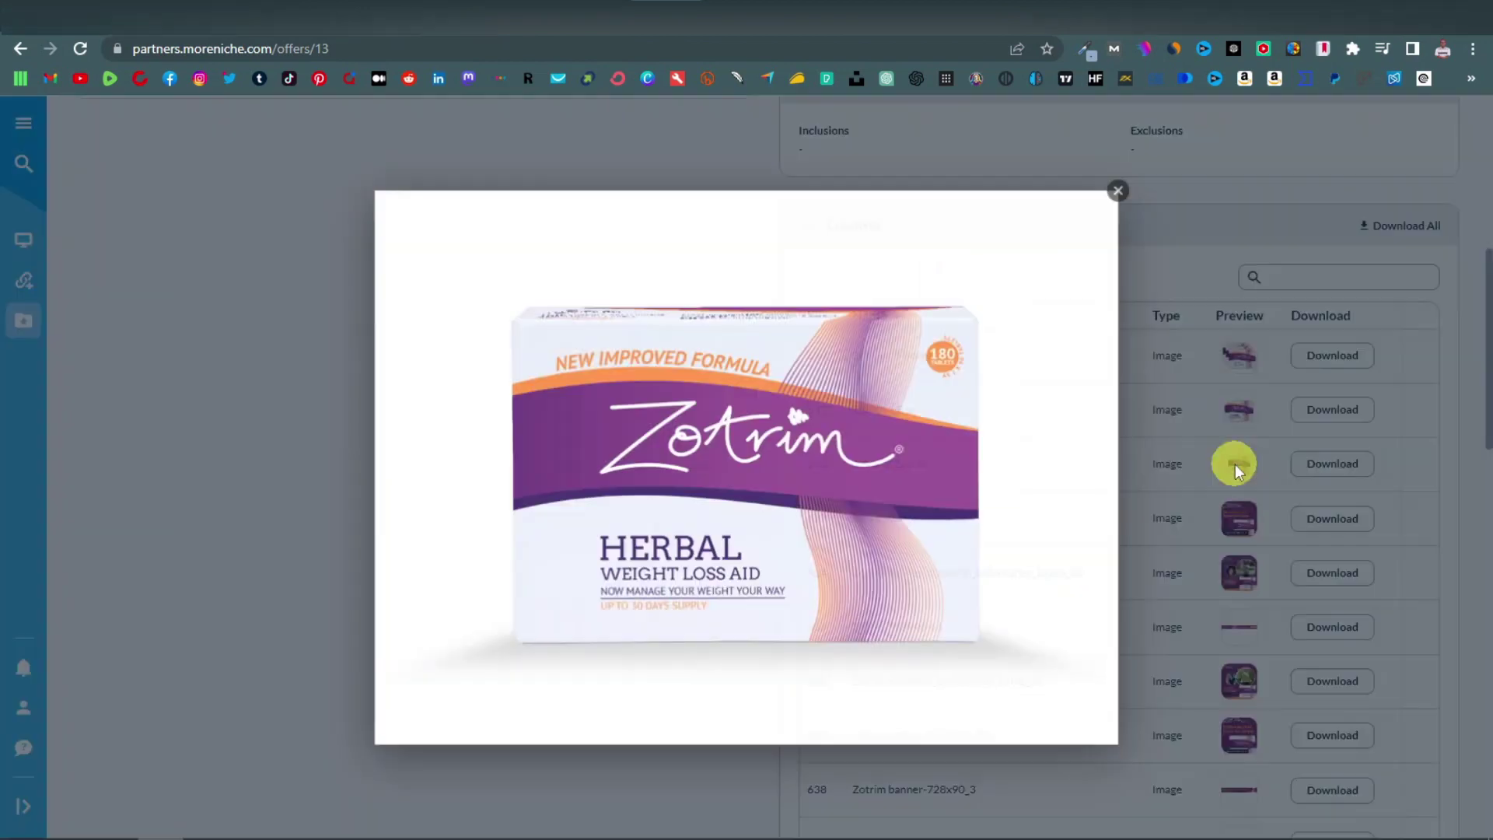
Step: Preview the "Zotrim banner-250x250" creative and the 400x400 before-and-after banner, closing each preview
{"action": "left_click", "coordinate": [1118, 191]}
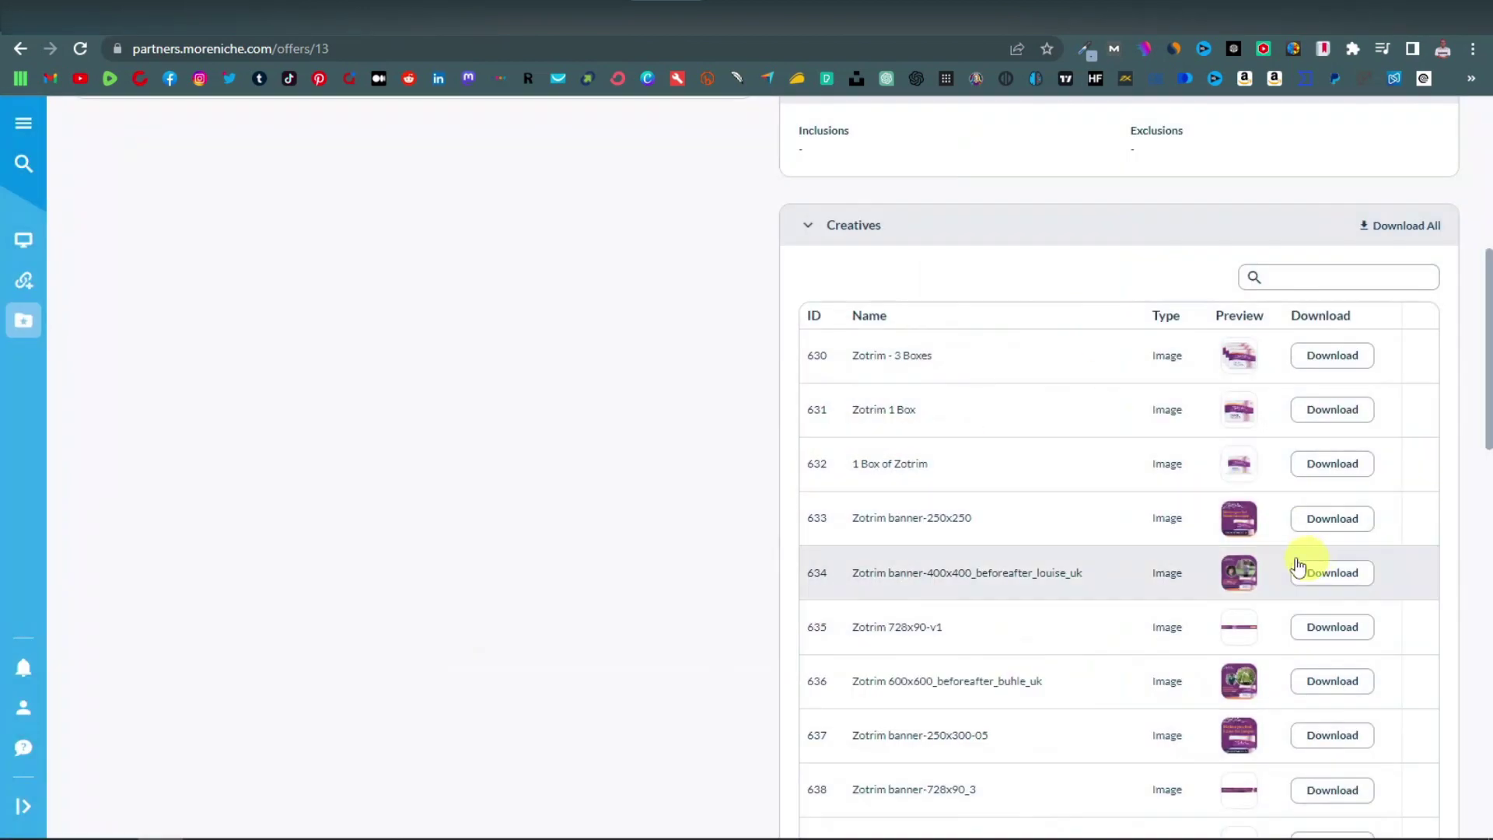
{"action": "left_click", "coordinate": [1239, 517]}
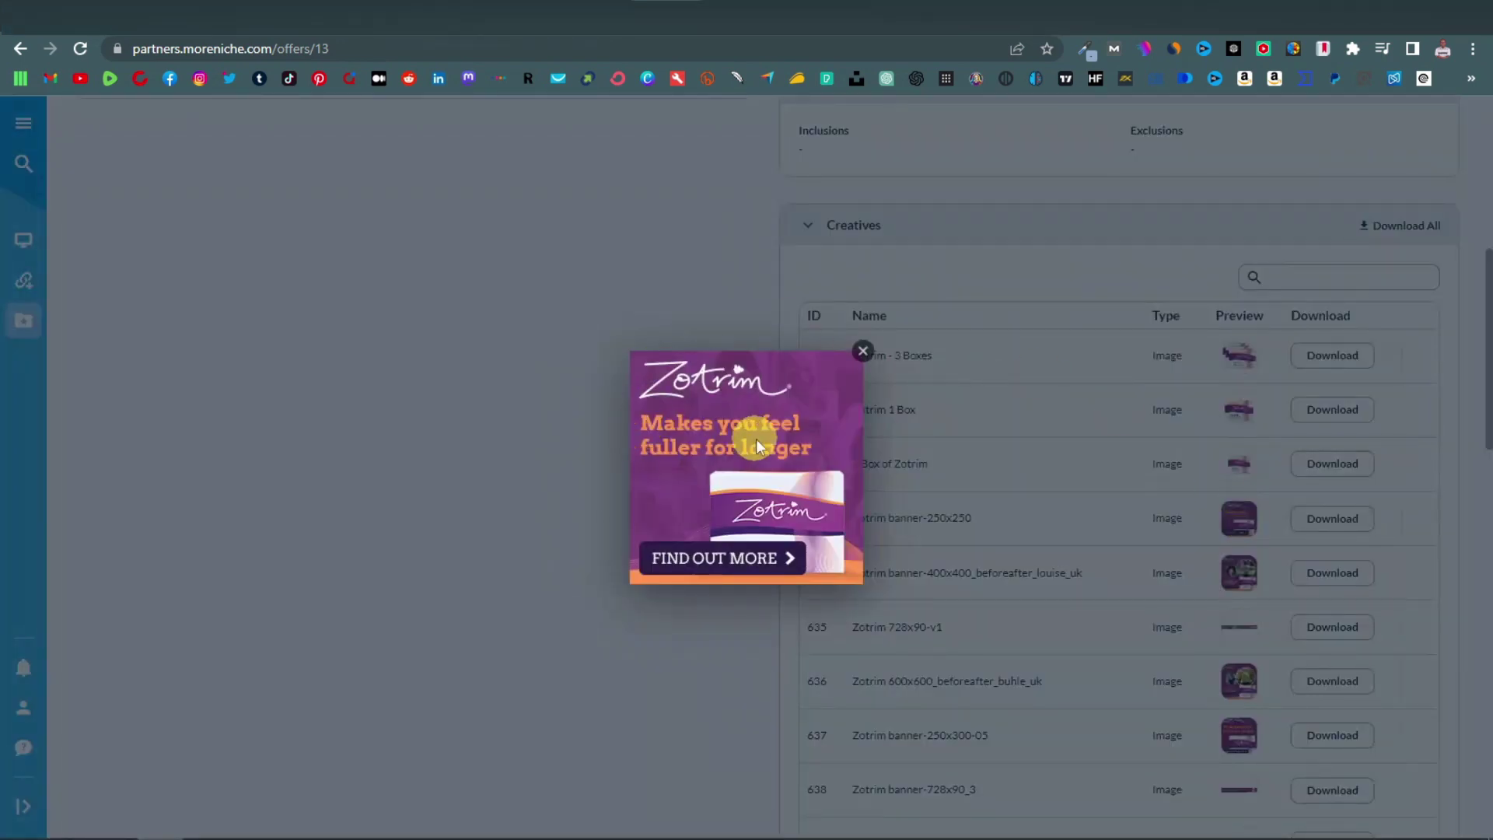
{"action": "left_click", "coordinate": [864, 351]}
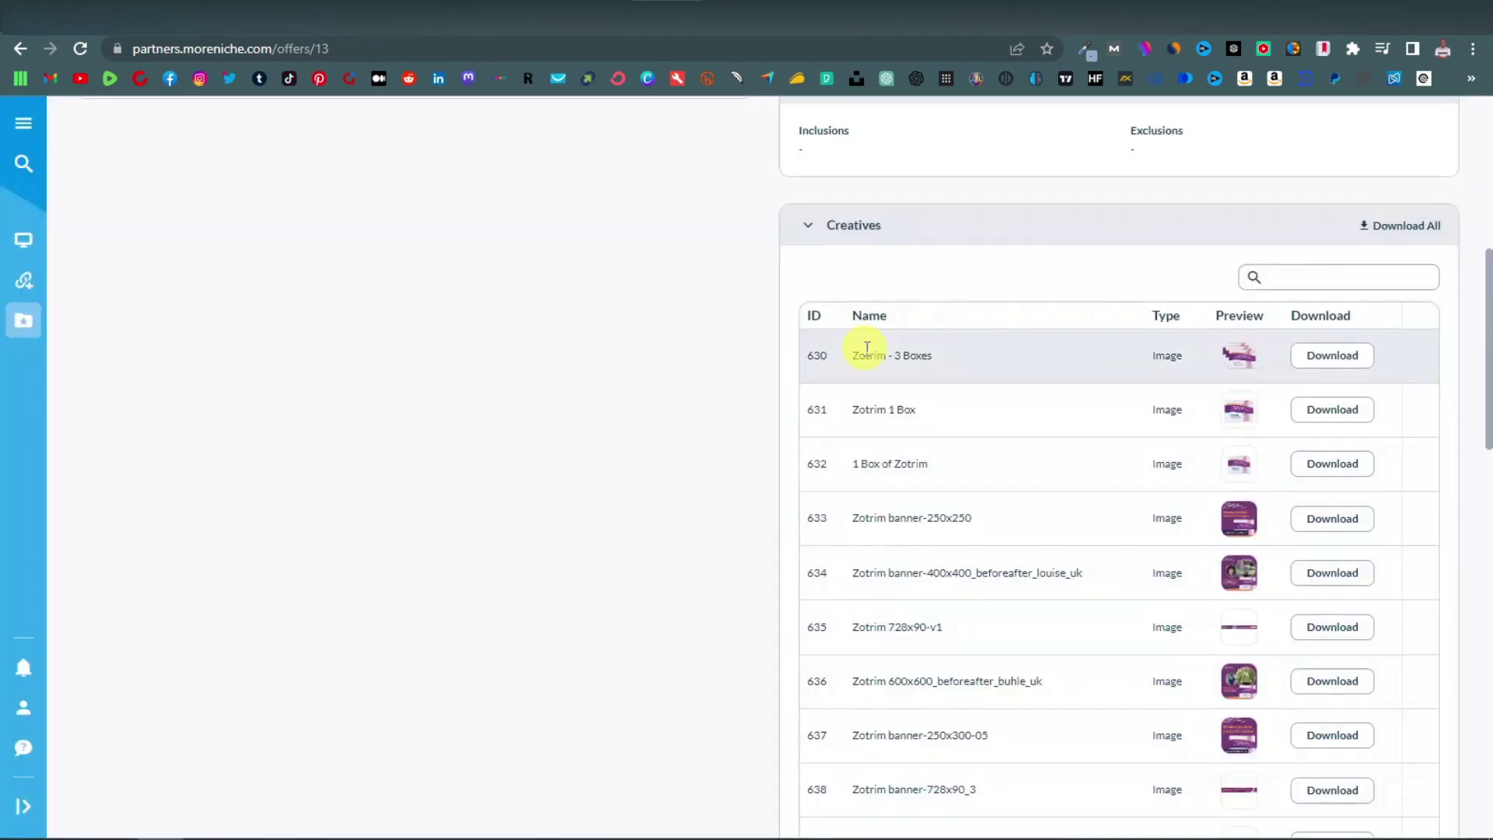
{"action": "left_click", "coordinate": [1240, 574]}
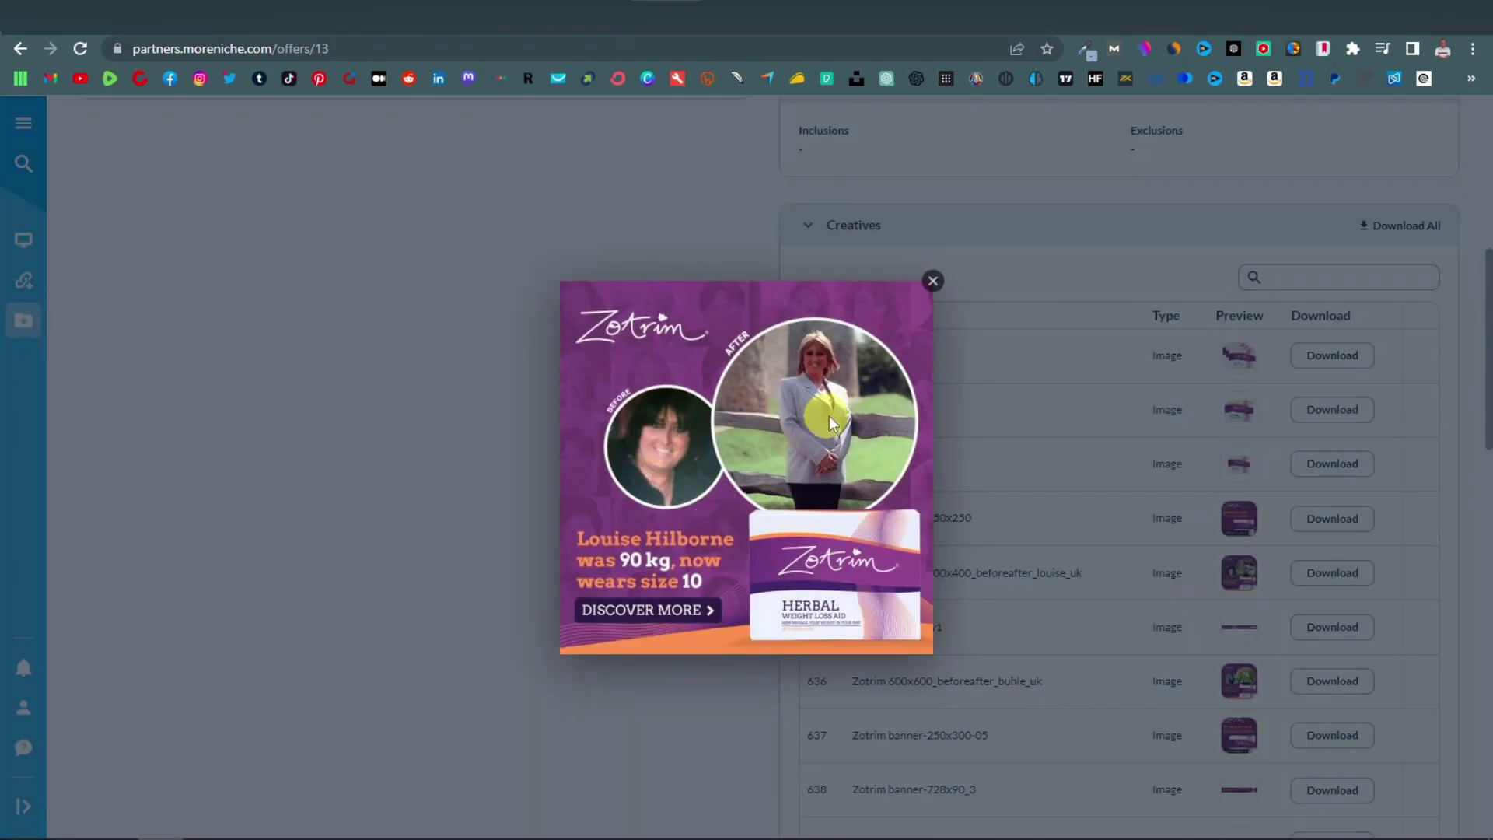
{"action": "left_click", "coordinate": [933, 285]}
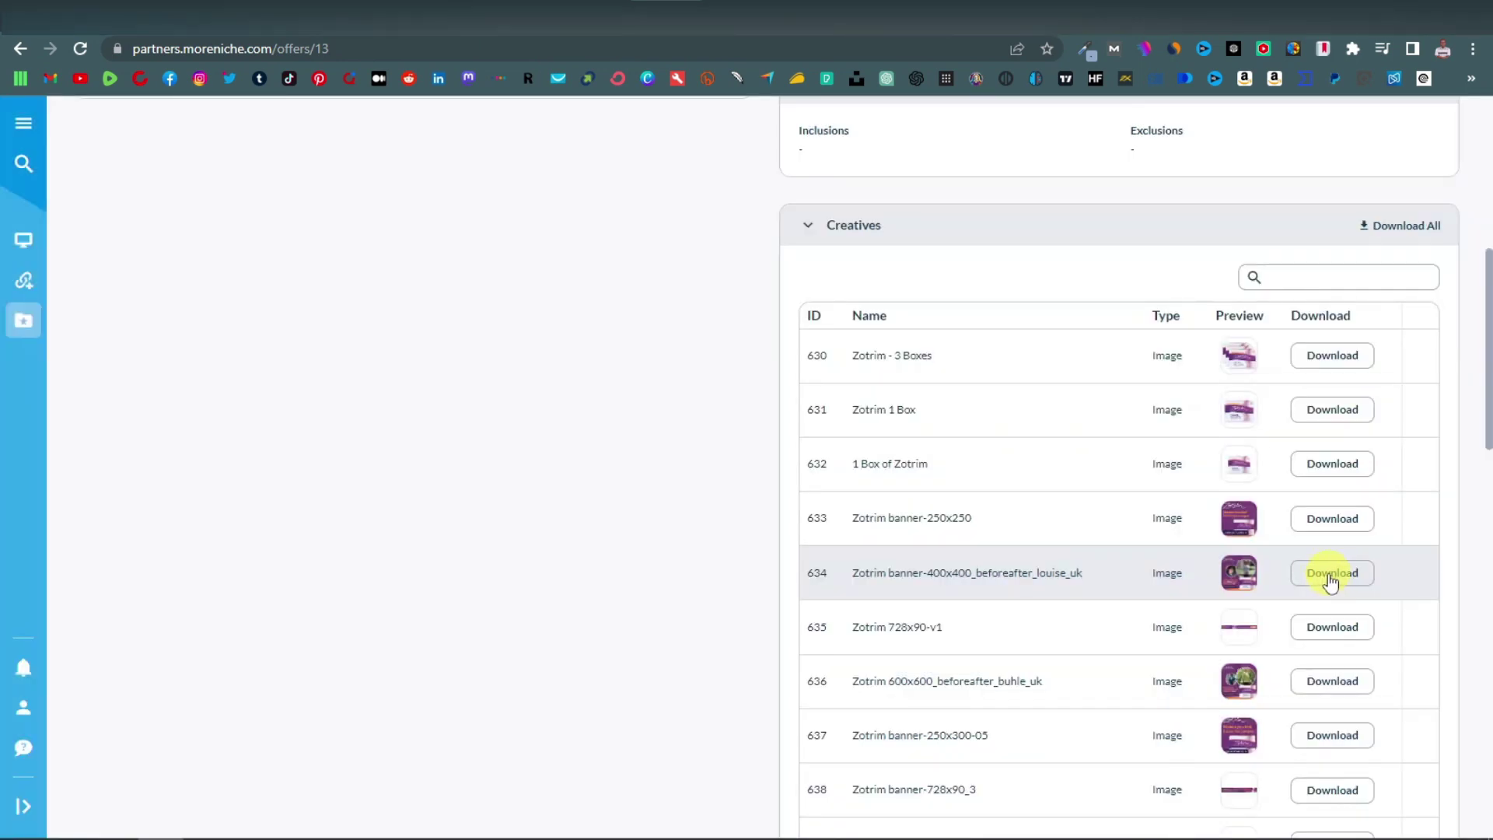
Step: Download the 400x400 before-and-after Zotrim banner and save it as a JPEG in the Downloads folder
{"action": "left_click", "coordinate": [1331, 575]}
{"action": "right_click", "coordinate": [754, 451]}
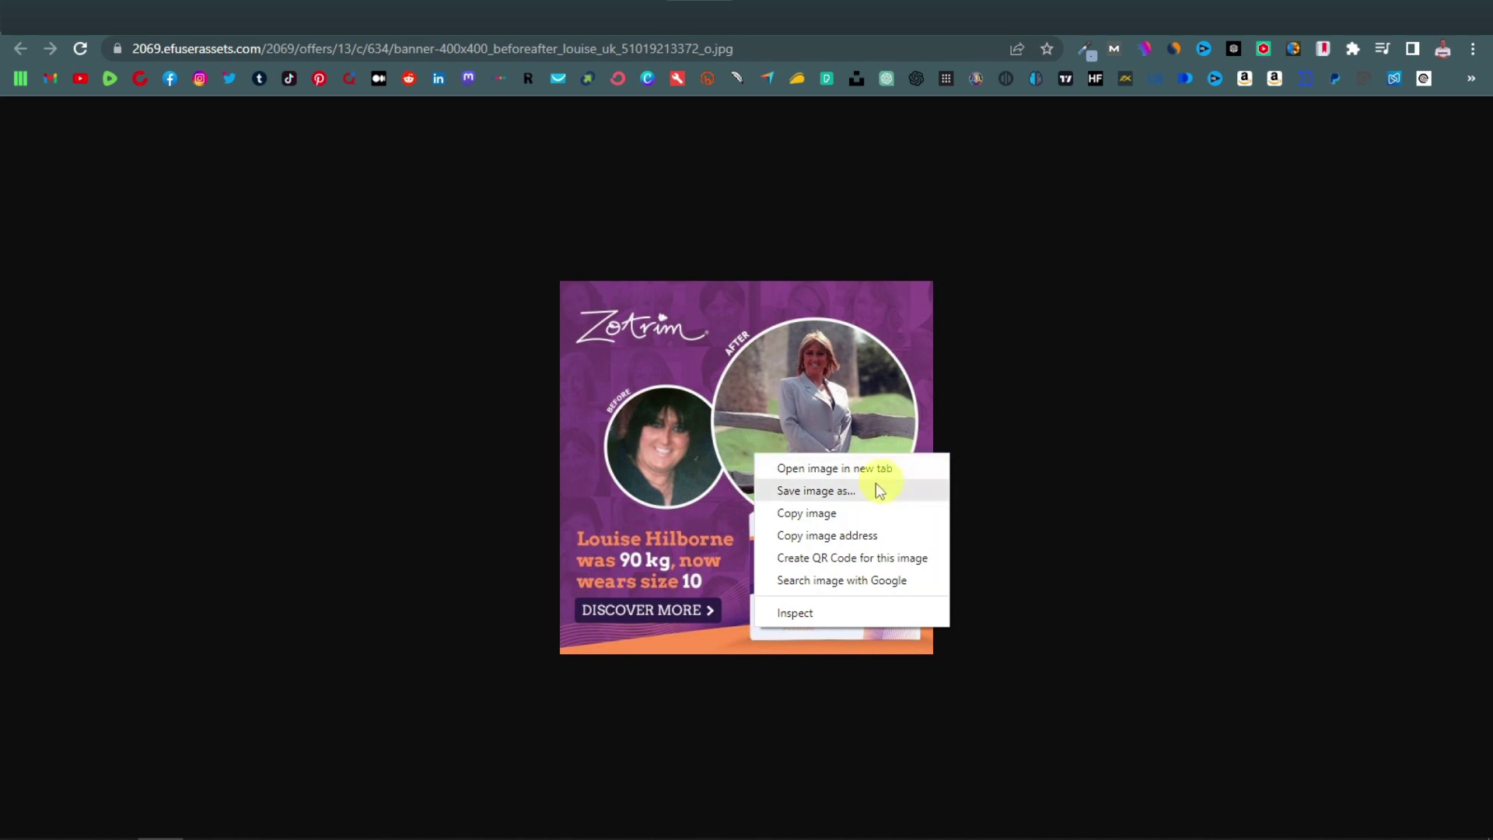
{"action": "left_click", "coordinate": [851, 492]}
{"action": "left_click", "coordinate": [1208, 535]}
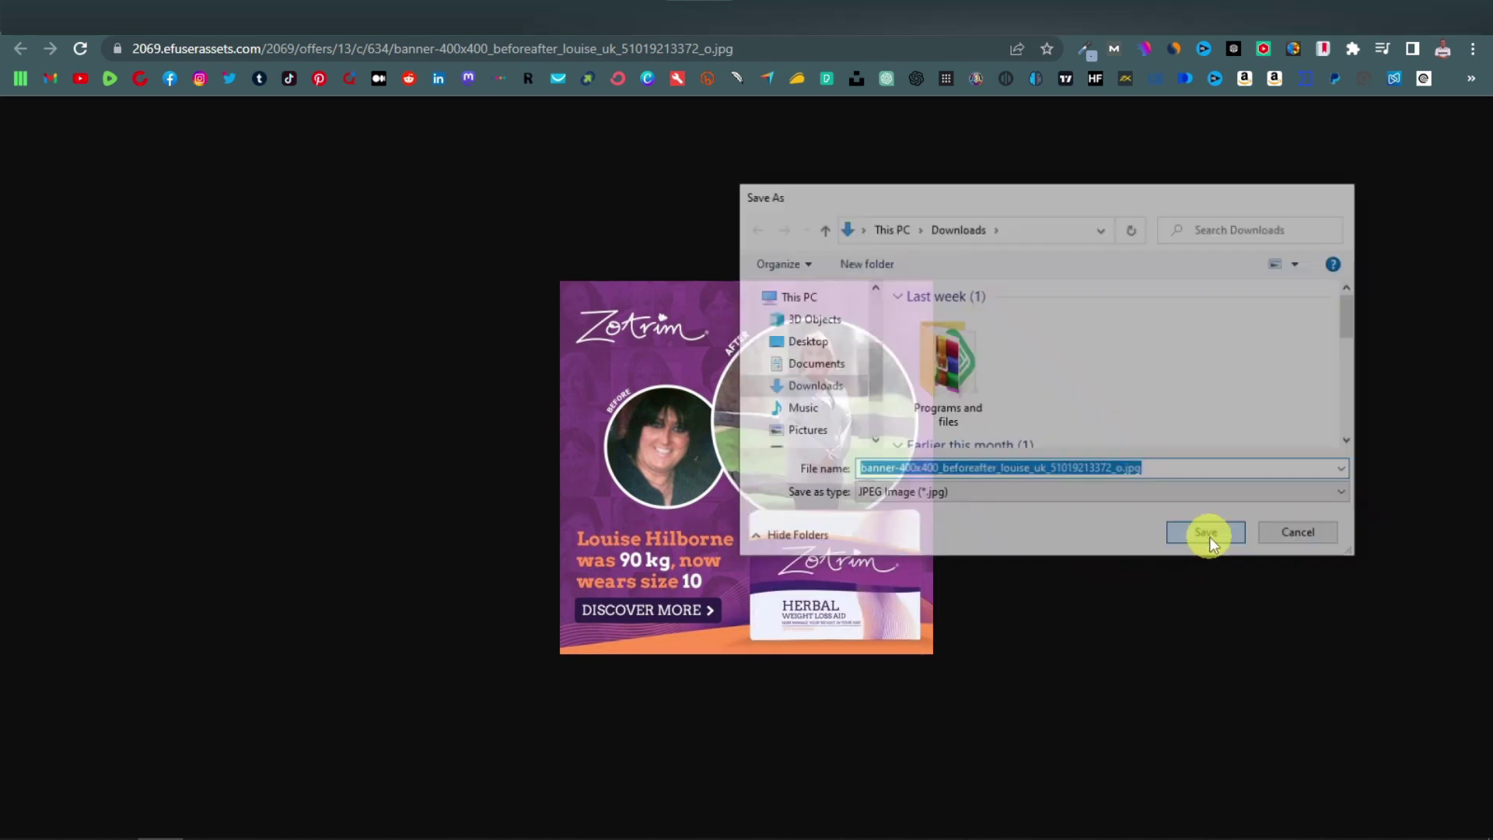
{"action": "left_click", "coordinate": [950, 320]}
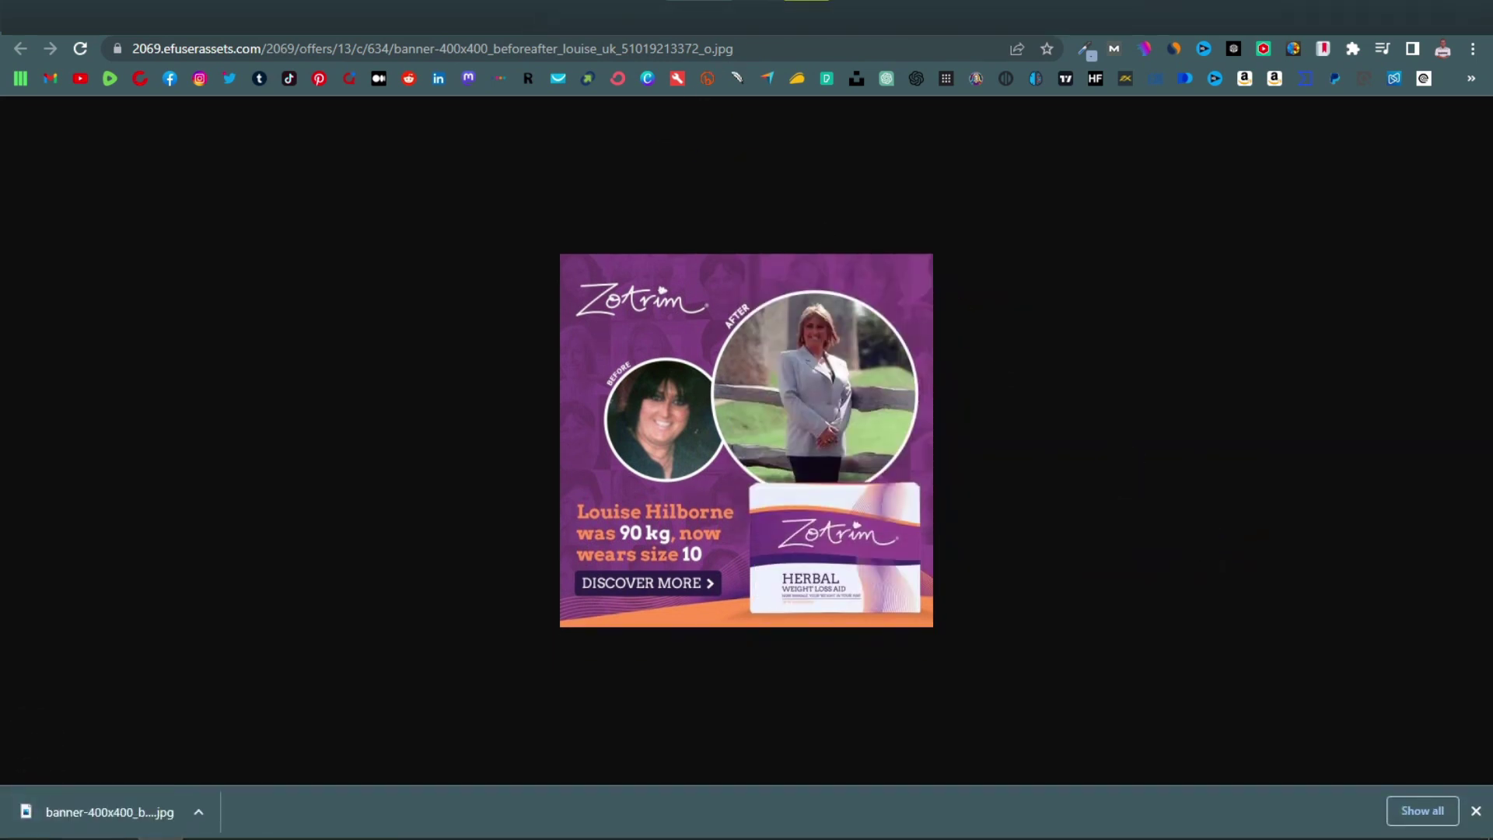
Step: Switch to the Google Docs article and add blank lines after the section "10. Celebrate Non-Scale Victories", before the FAQs
{"action": "key", "text": "ctrl+Tab"}
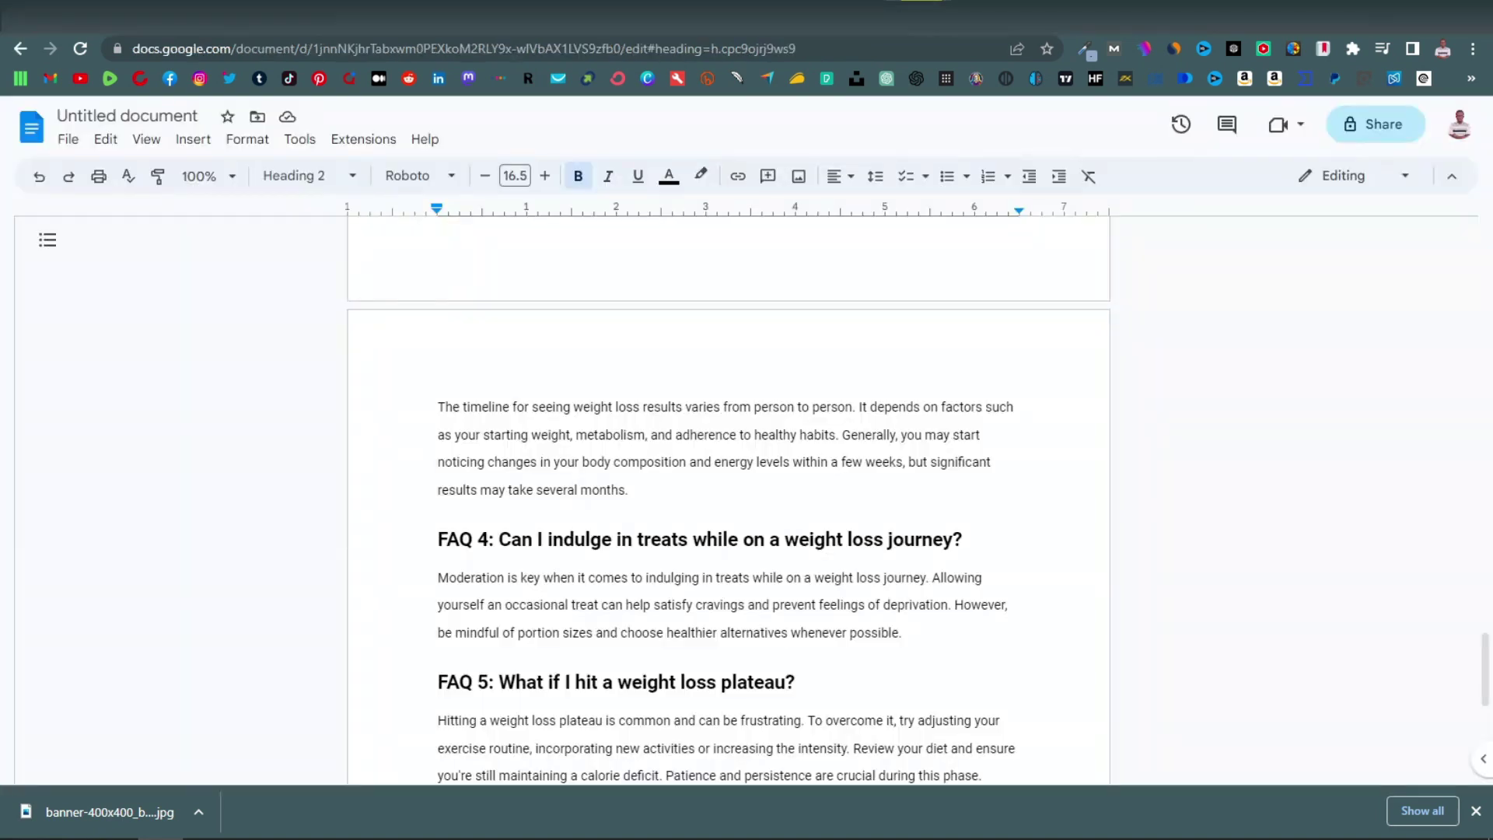
{"action": "scroll", "coordinate": [746, 404], "scroll_direction": "up", "scroll_amount": 2}
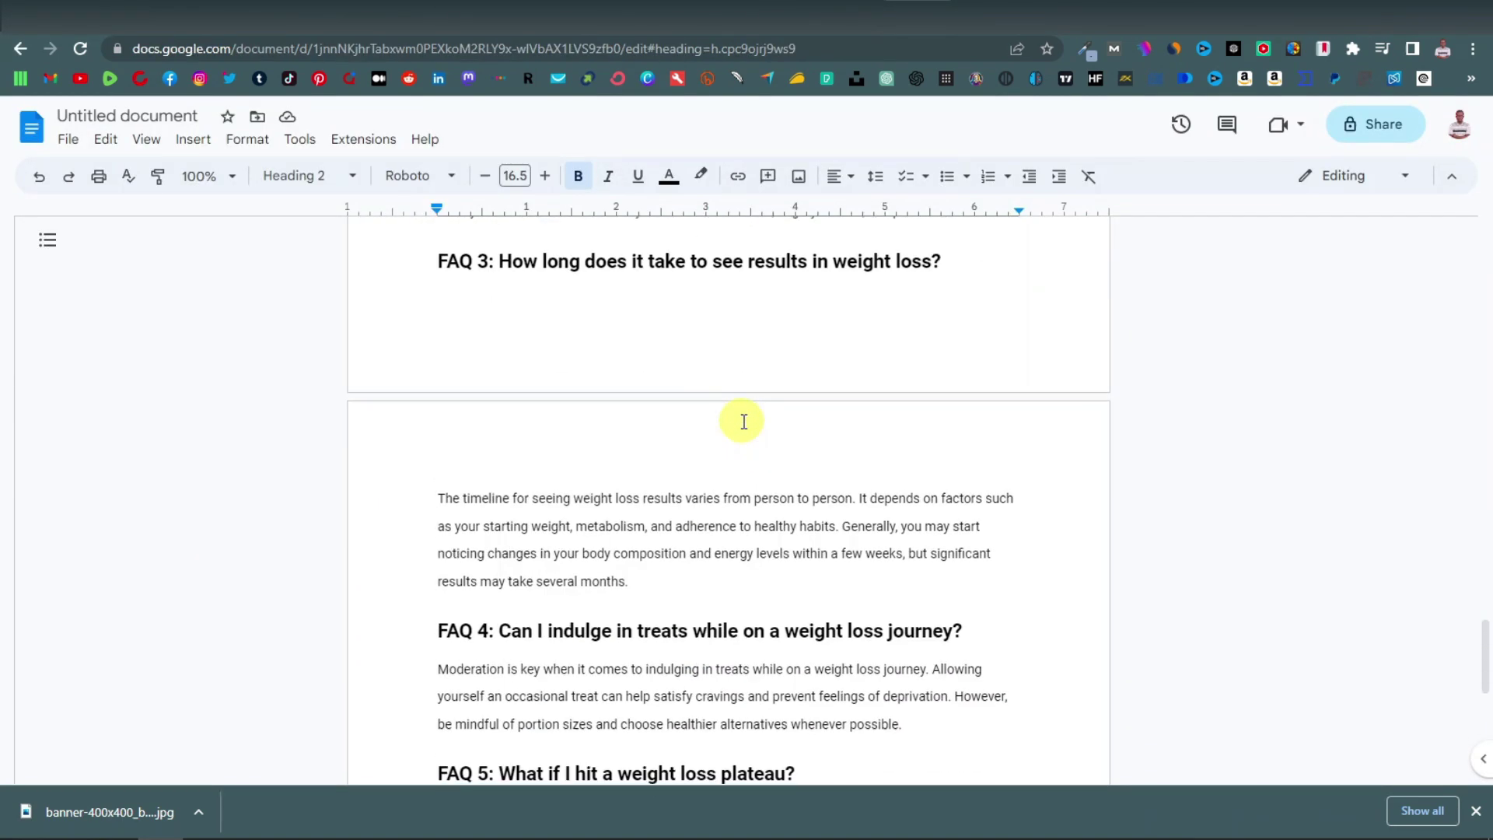
{"action": "scroll", "coordinate": [759, 418], "scroll_direction": "up", "scroll_amount": 15}
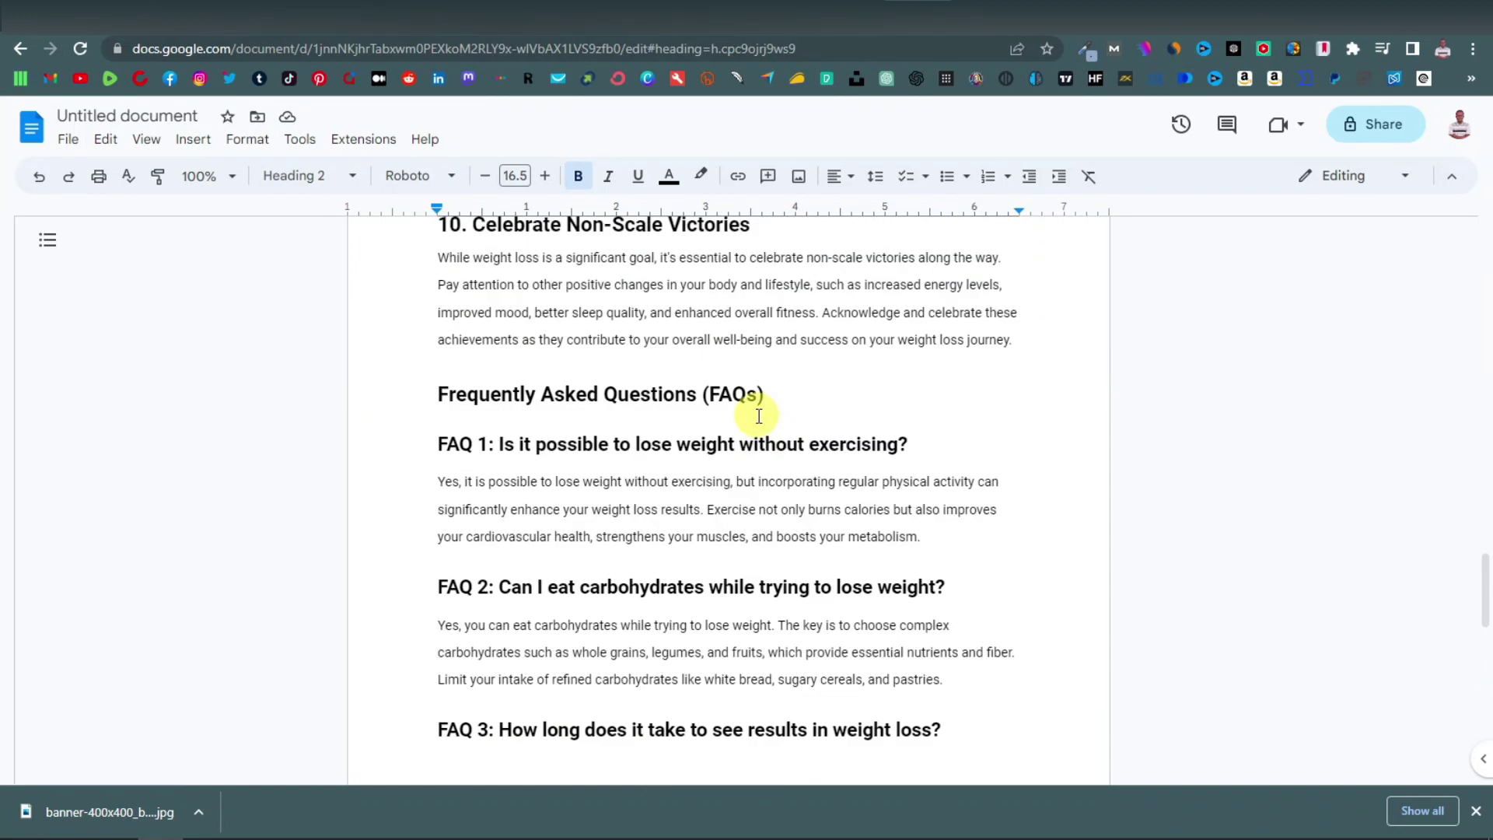
{"action": "scroll", "coordinate": [759, 416], "scroll_direction": "up", "scroll_amount": 5}
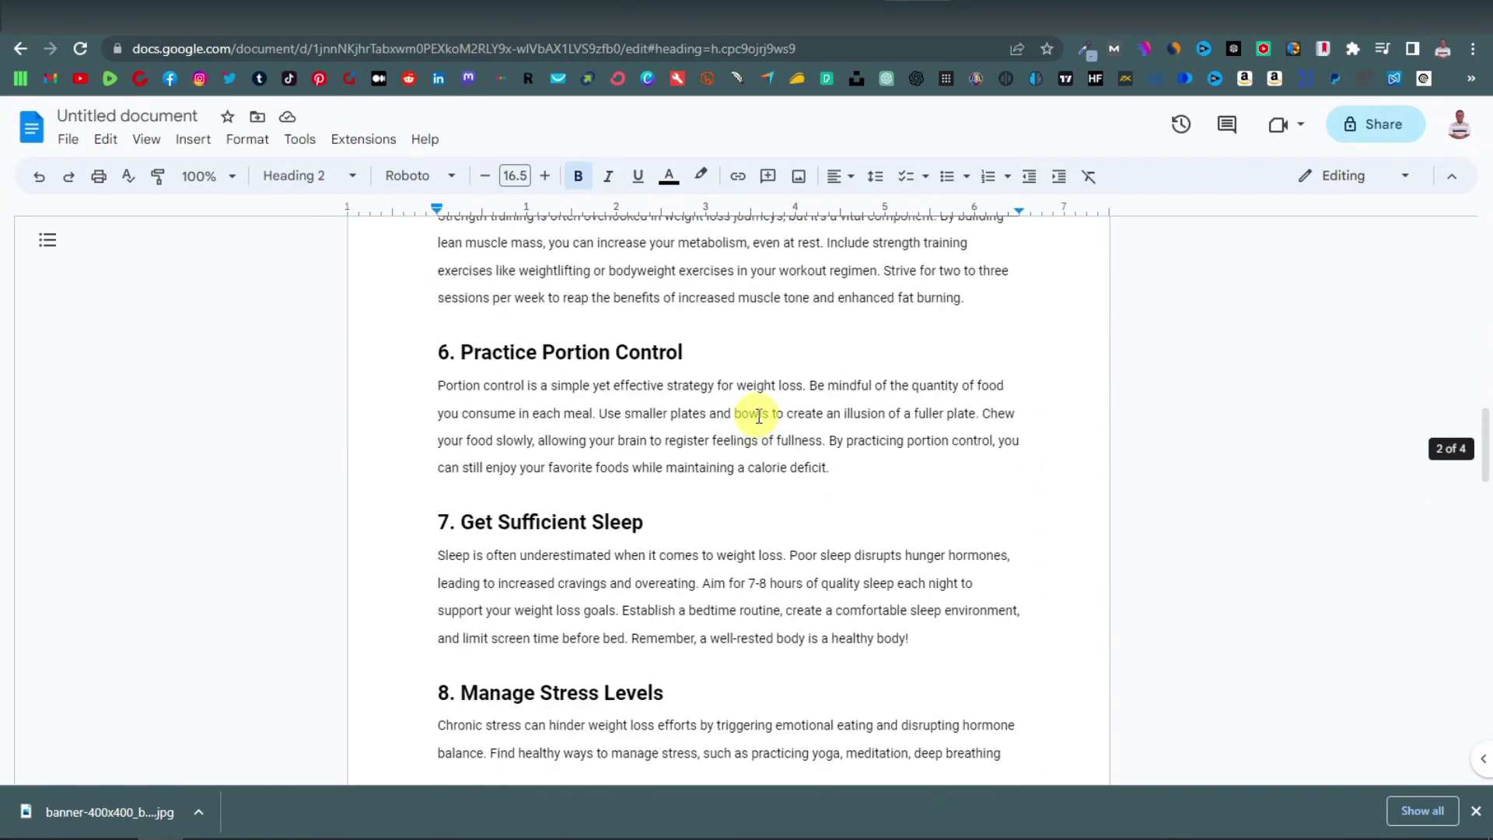
{"action": "scroll", "coordinate": [855, 424], "scroll_direction": "down", "scroll_amount": 12}
{"action": "left_click", "coordinate": [1026, 427]}
{"action": "key", "text": "Return"}
{"action": "key", "text": "Return"}
{"action": "key", "text": "Return"}
Step: Insert the downloaded 400x400 Zotrim banner into the blank space before the FAQs
{"action": "left_click_drag", "start_coordinate": [117, 812], "coordinate": [530, 500]}
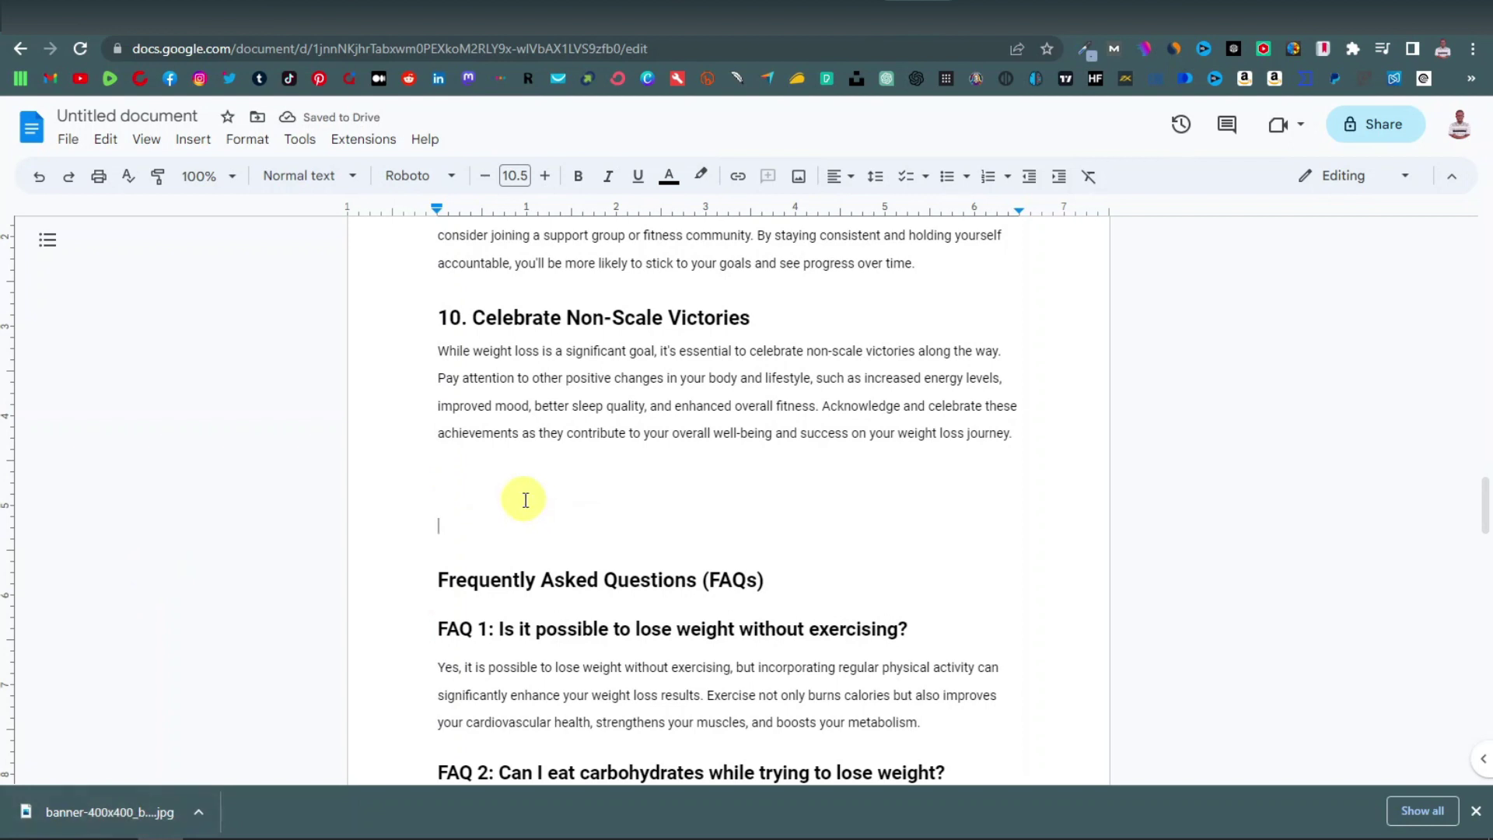
{"action": "key", "text": "ctrl+v"}
{"action": "scroll", "coordinate": [731, 592], "scroll_direction": "down", "scroll_amount": 1}
{"action": "scroll", "coordinate": [729, 560], "scroll_direction": "up", "scroll_amount": 1}
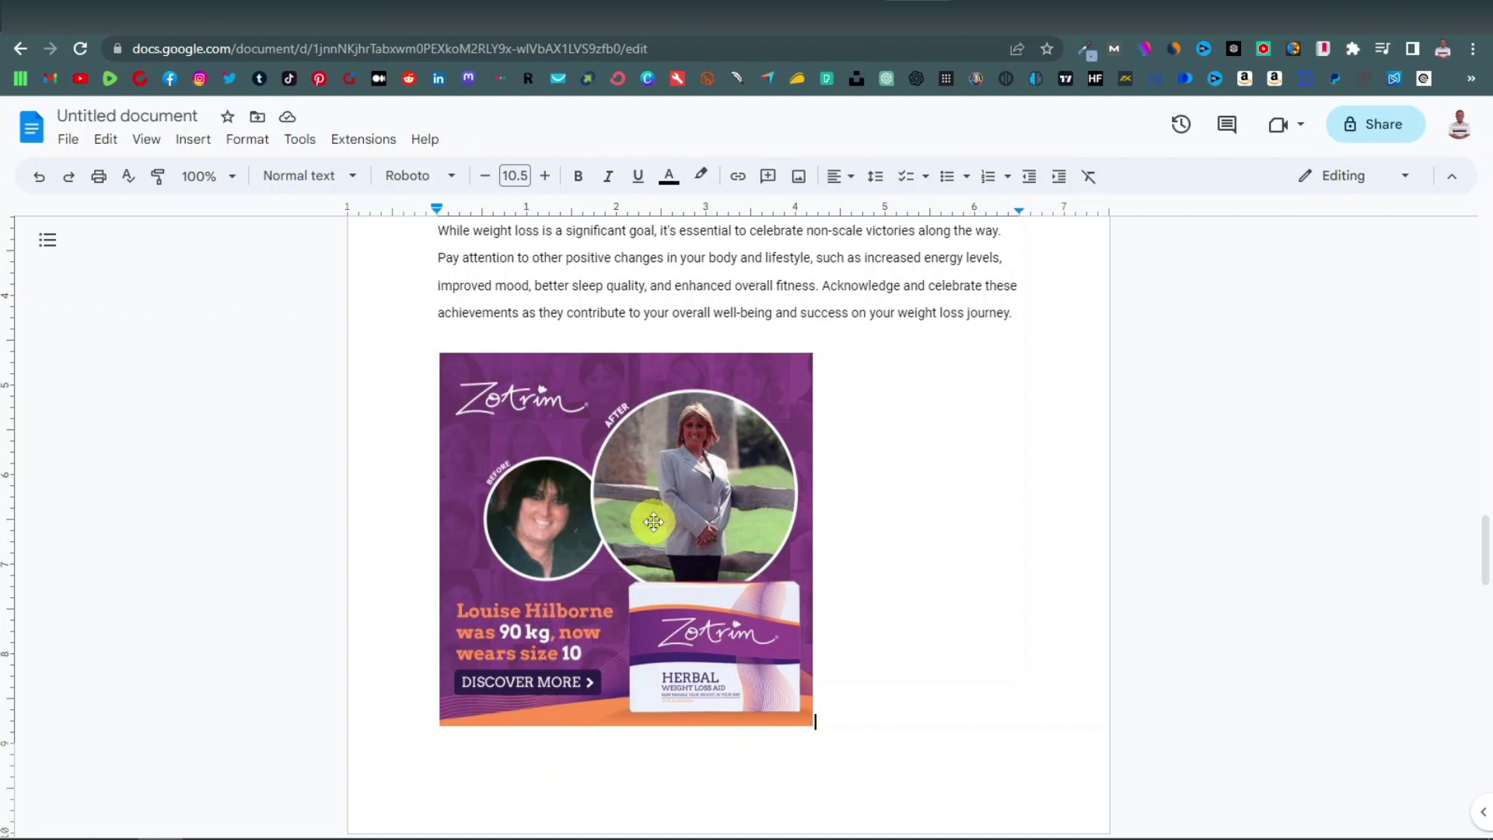
Step: Return to the Zotrim offer details on MoreNiche and open the offer's tracking links to copy the affiliate link
{"action": "key", "text": "ctrl+Tab"}
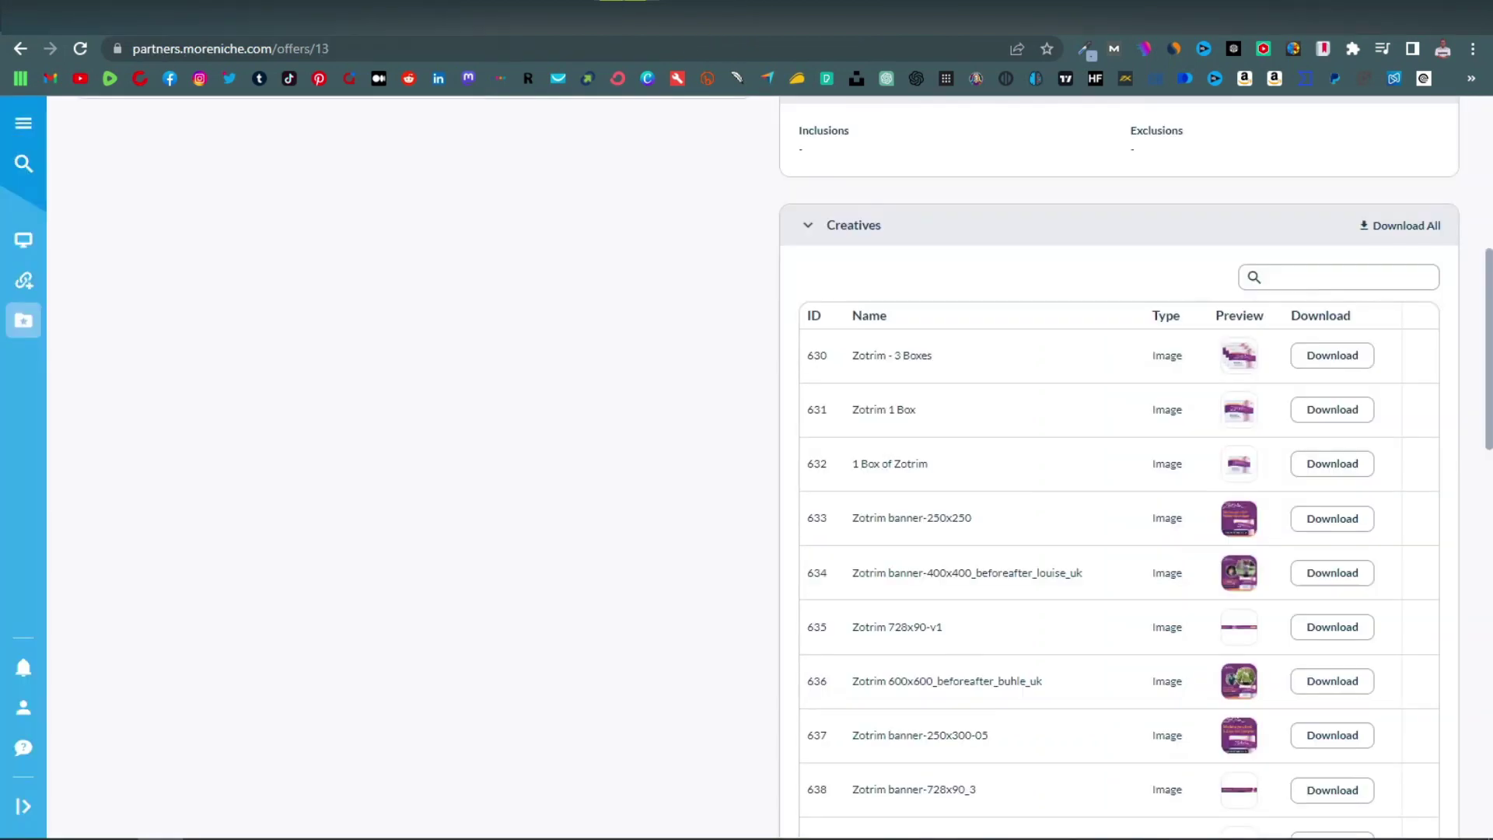
{"action": "scroll", "coordinate": [620, 126], "scroll_direction": "up", "scroll_amount": 7}
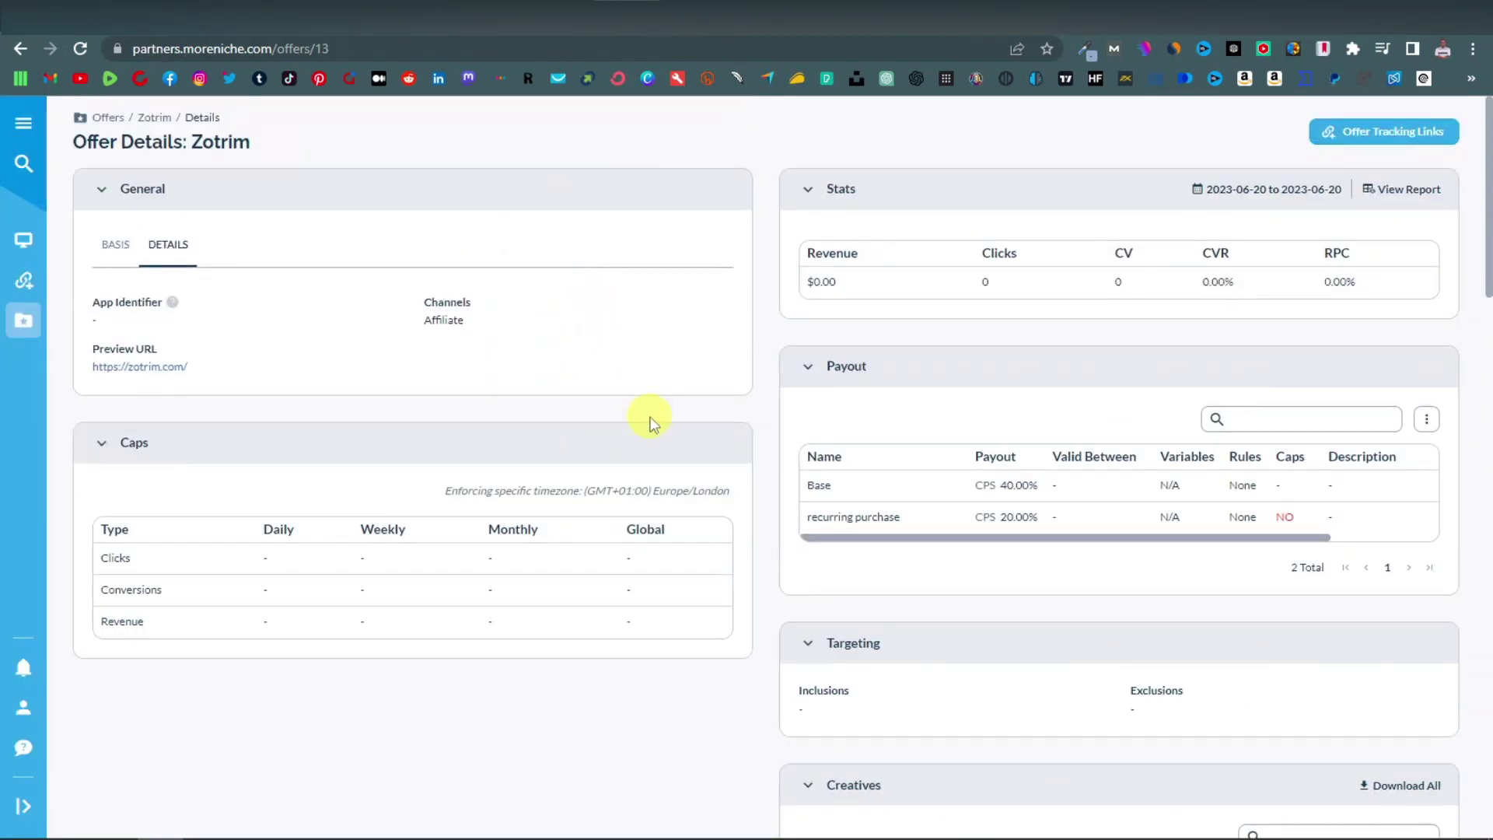
{"action": "left_click", "coordinate": [1407, 134]}
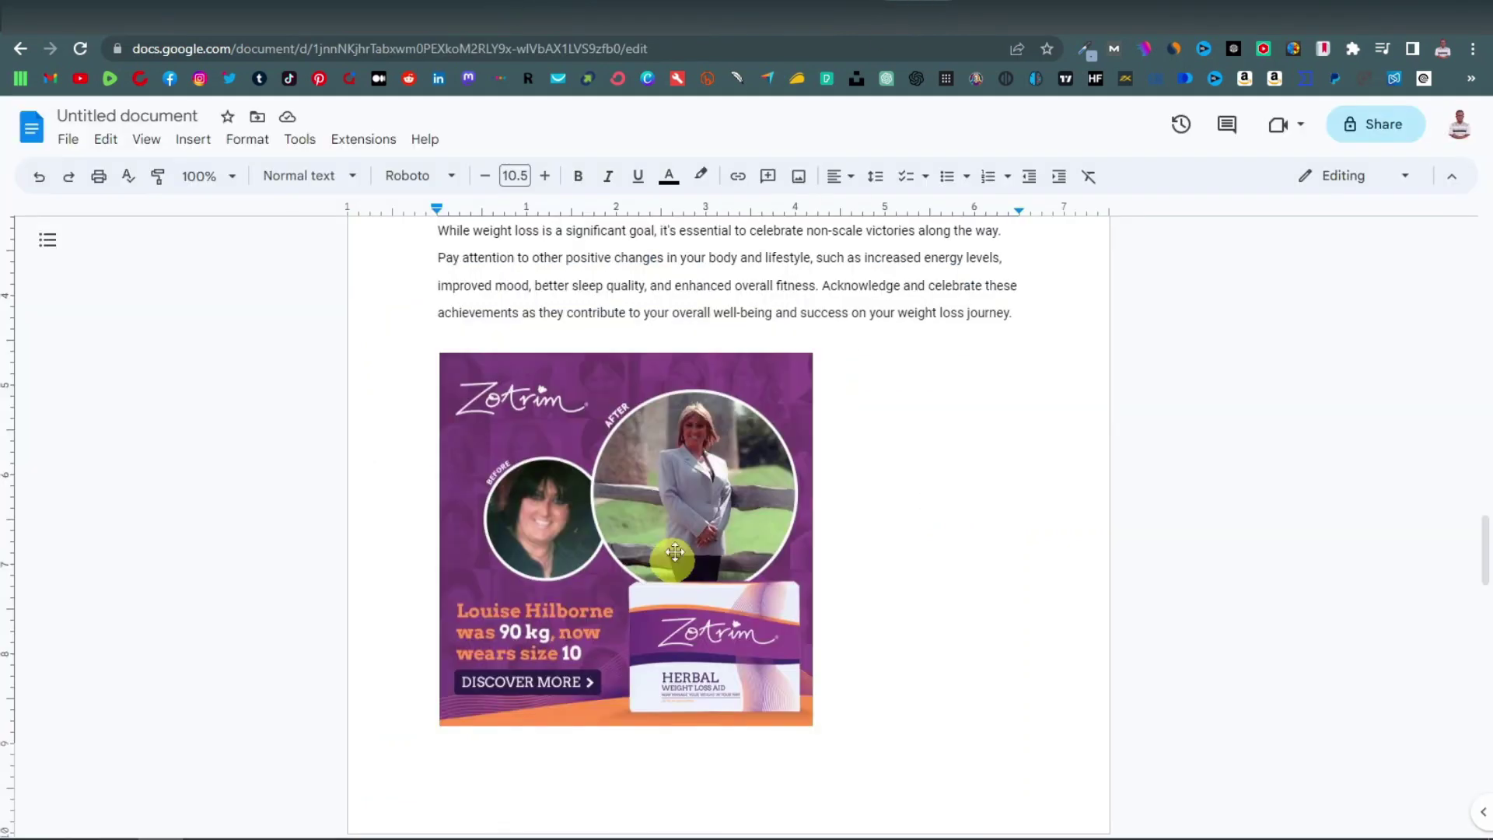
Step: Shrink the Zotrim banner in the article to about 3.2 inches wide and link it to the copied zotrim.com affiliate URL
{"action": "left_click", "coordinate": [591, 510]}
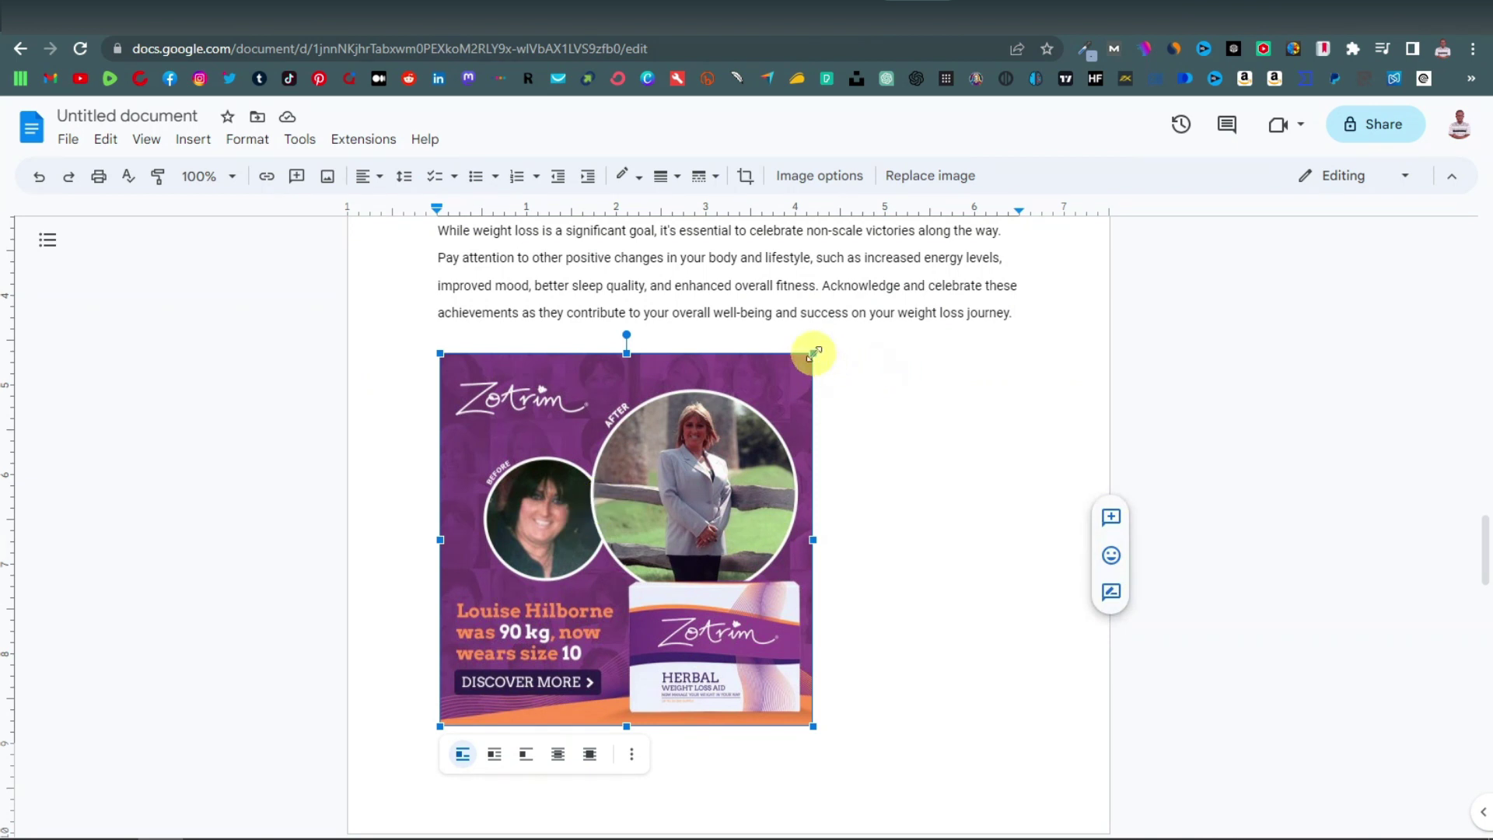
{"action": "left_click_drag", "start_coordinate": [805, 357], "coordinate": [661, 457]}
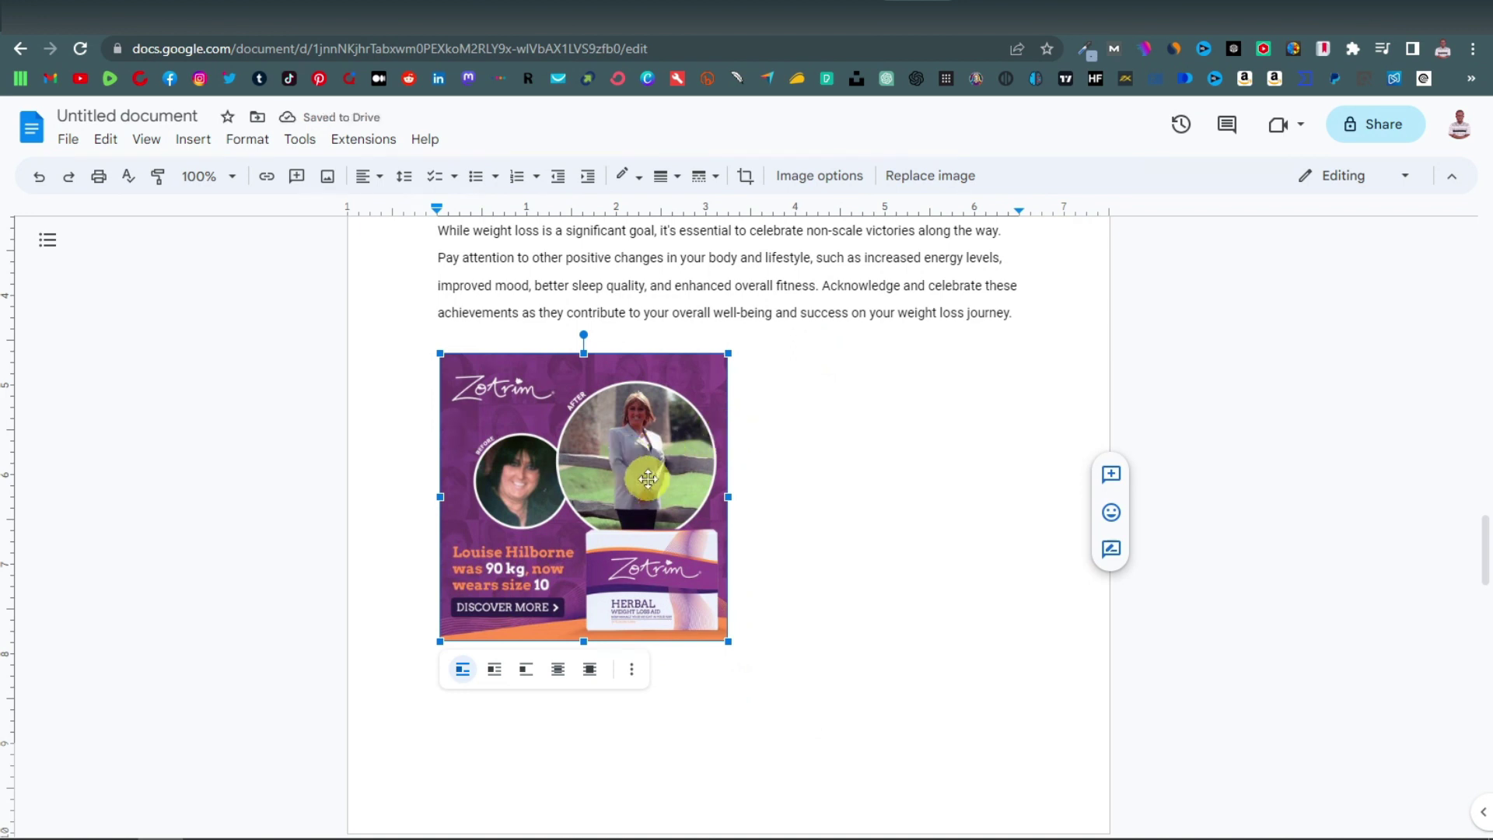
{"action": "left_click", "coordinate": [268, 178]}
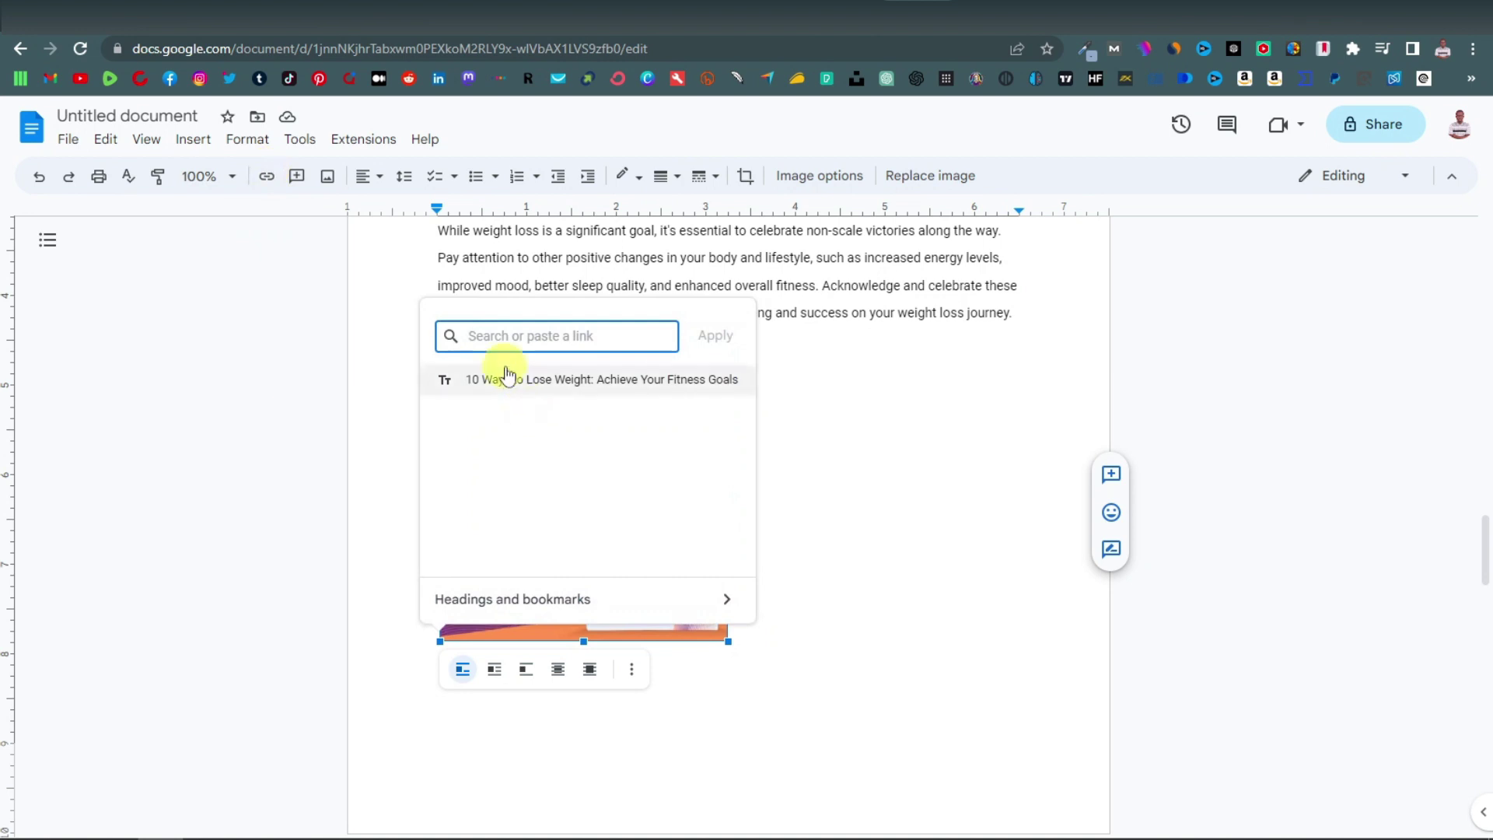
{"action": "right_click", "coordinate": [495, 335]}
{"action": "left_click", "coordinate": [564, 480]}
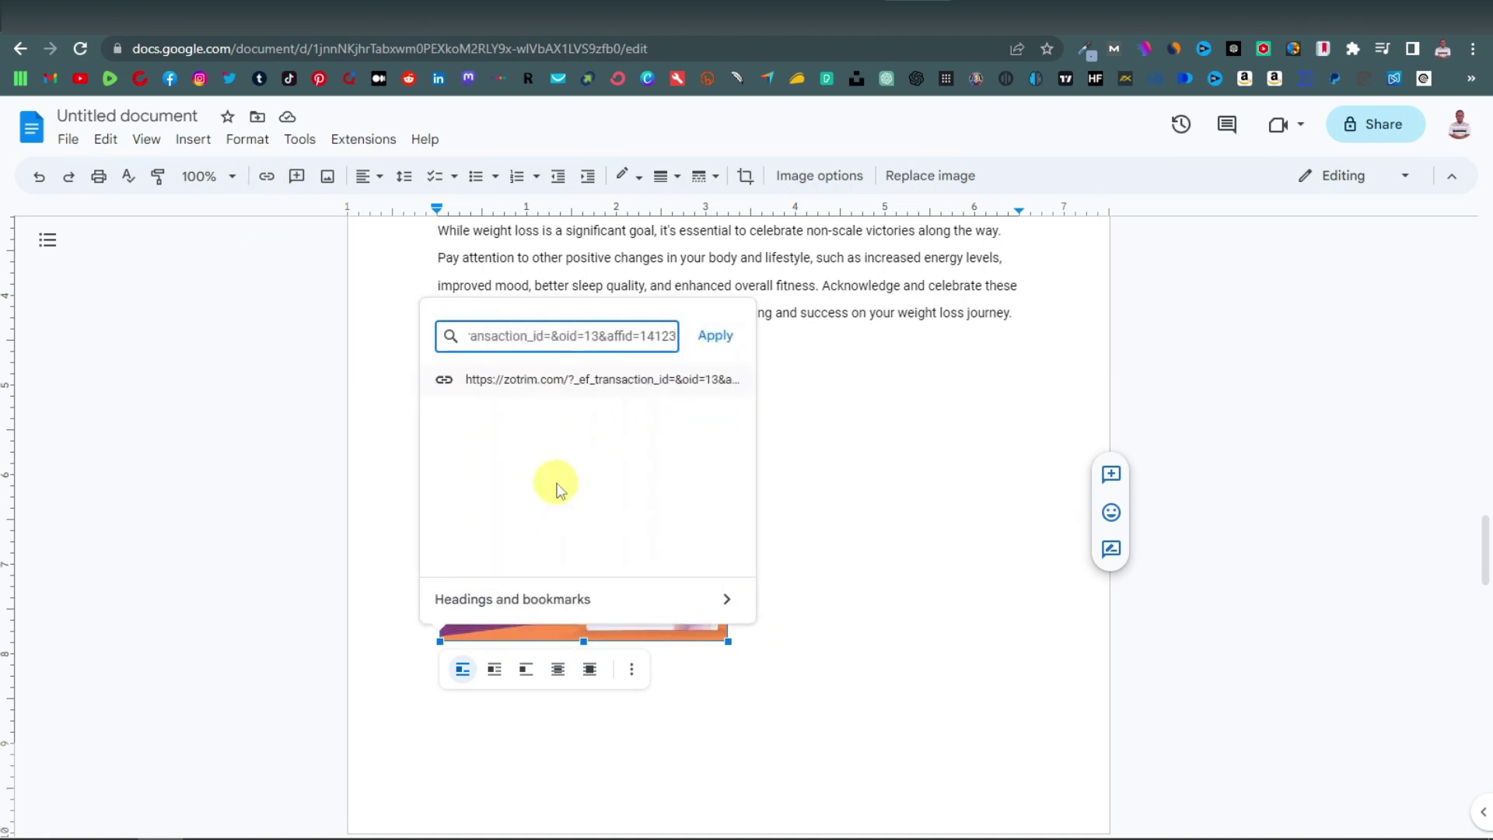
{"action": "left_click", "coordinate": [719, 338]}
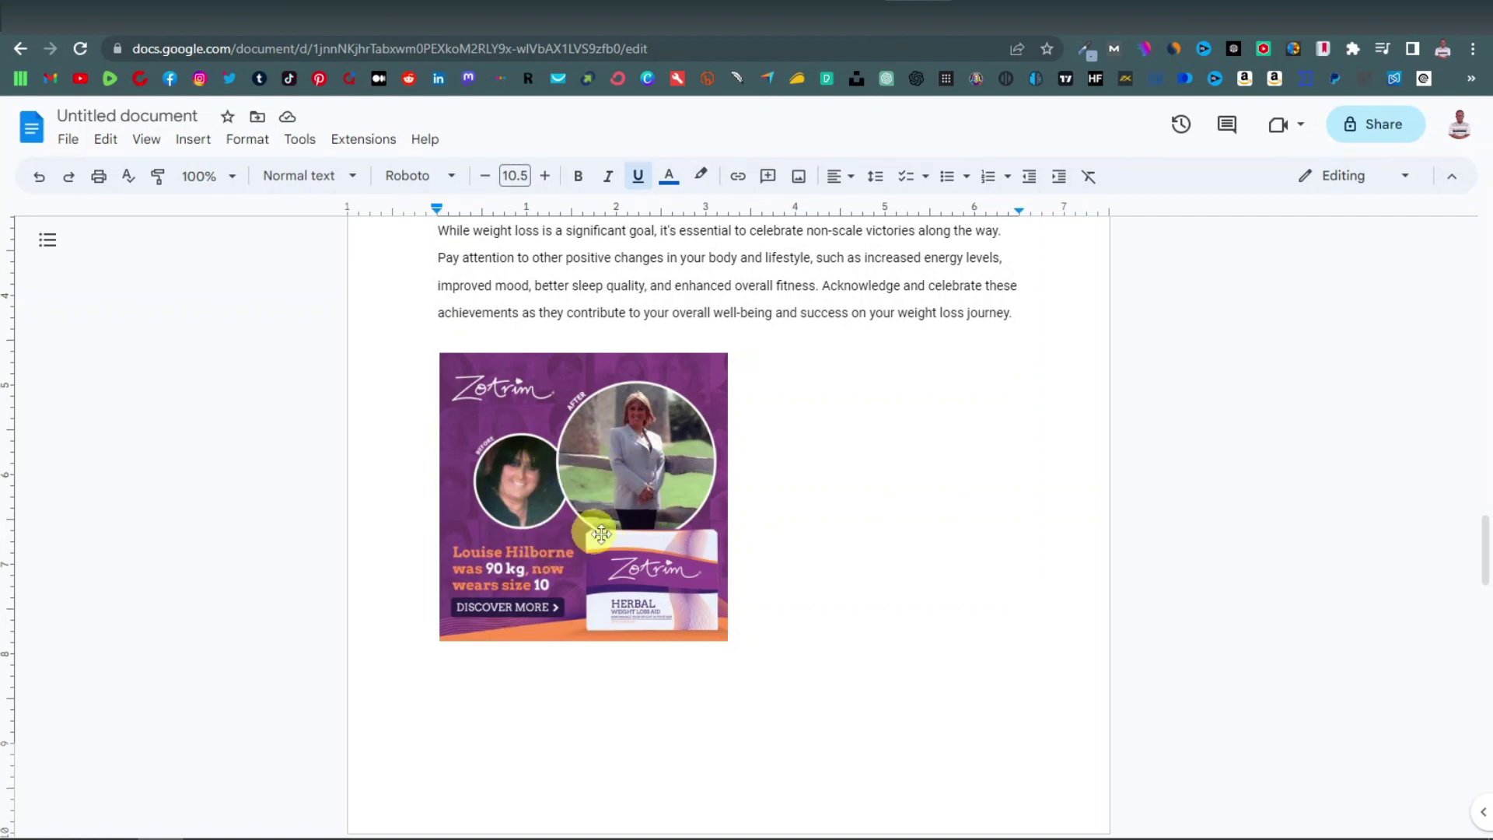
Step: Open Pexels and search its free photos for "weight loss"
{"action": "scroll", "coordinate": [643, 495], "scroll_direction": "up", "scroll_amount": 20}
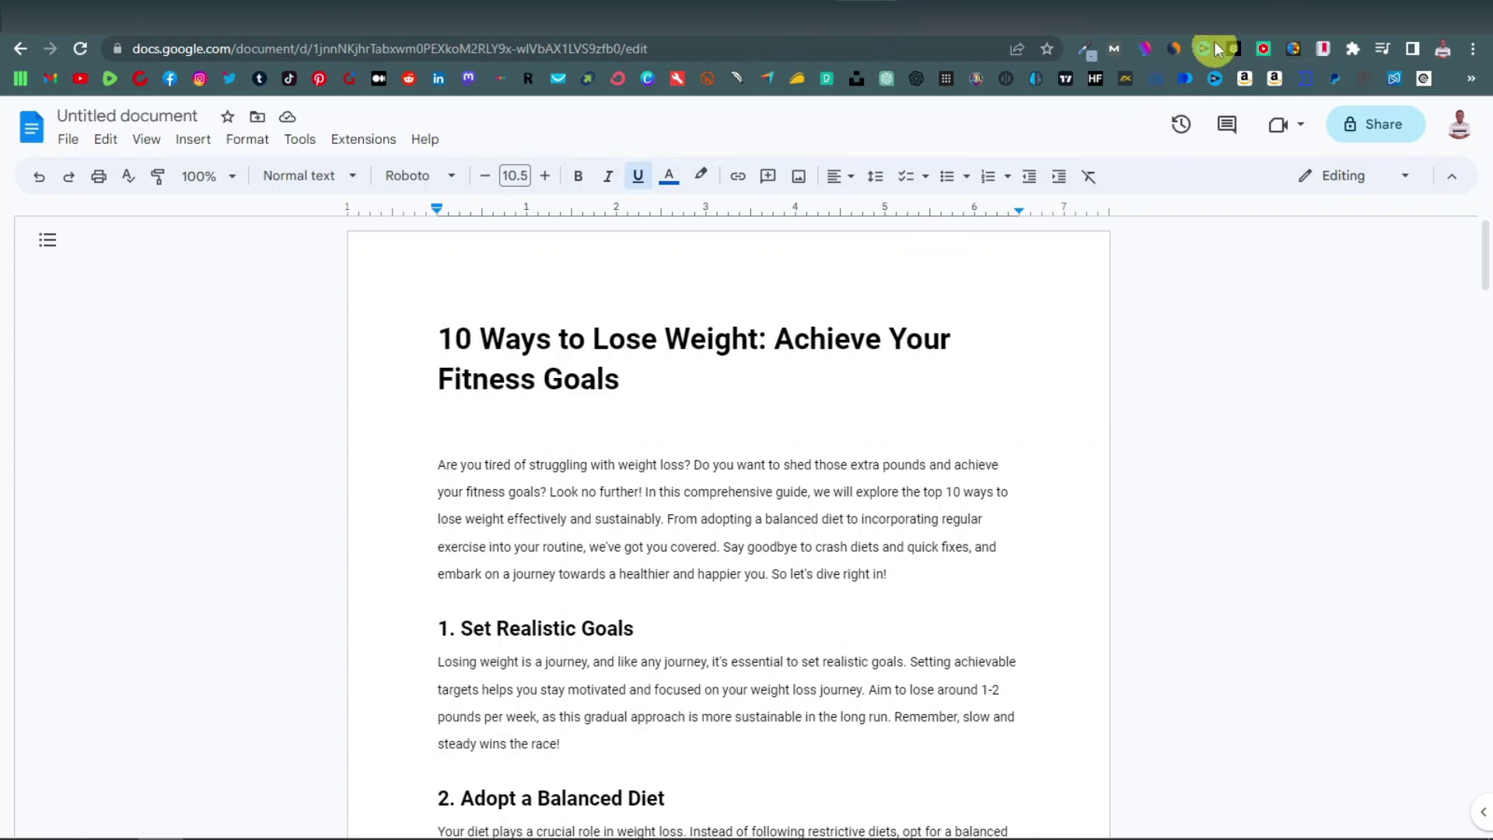
{"action": "left_click", "coordinate": [1207, 2]}
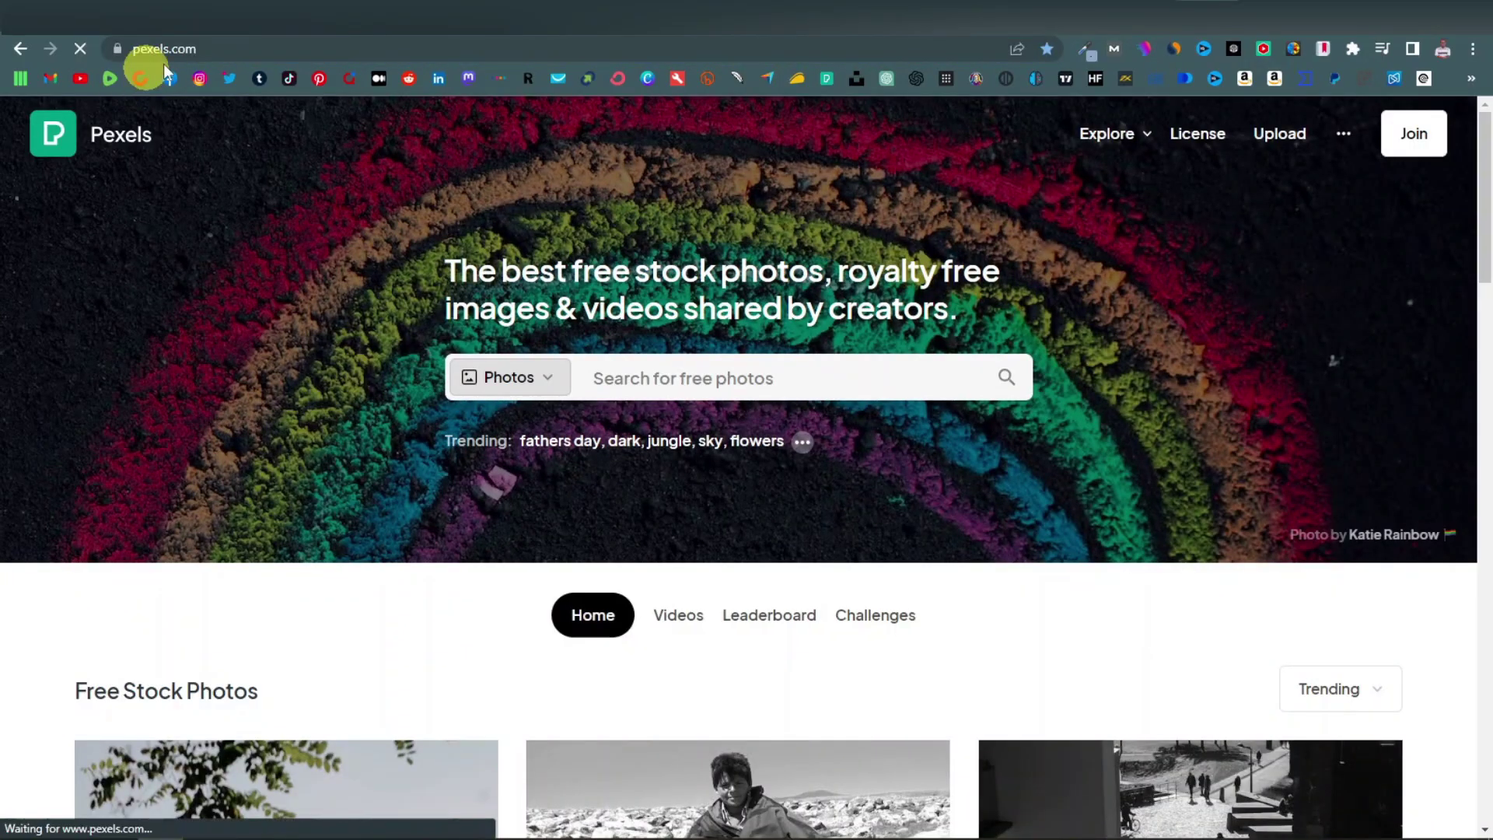
{"action": "left_click", "coordinate": [667, 375]}
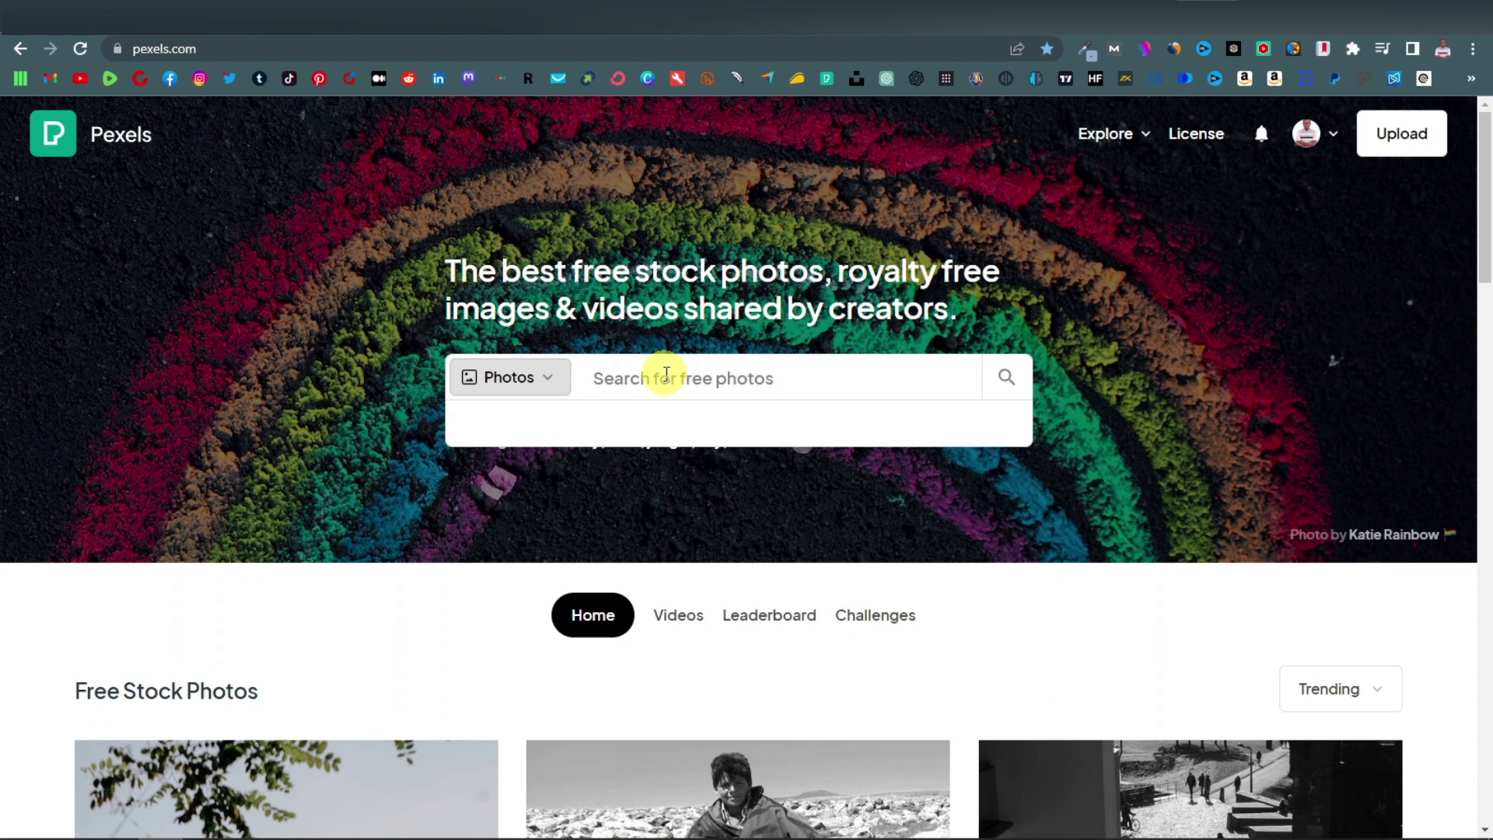
{"action": "type", "text": "weigh"}
{"action": "left_click", "coordinate": [534, 430]}
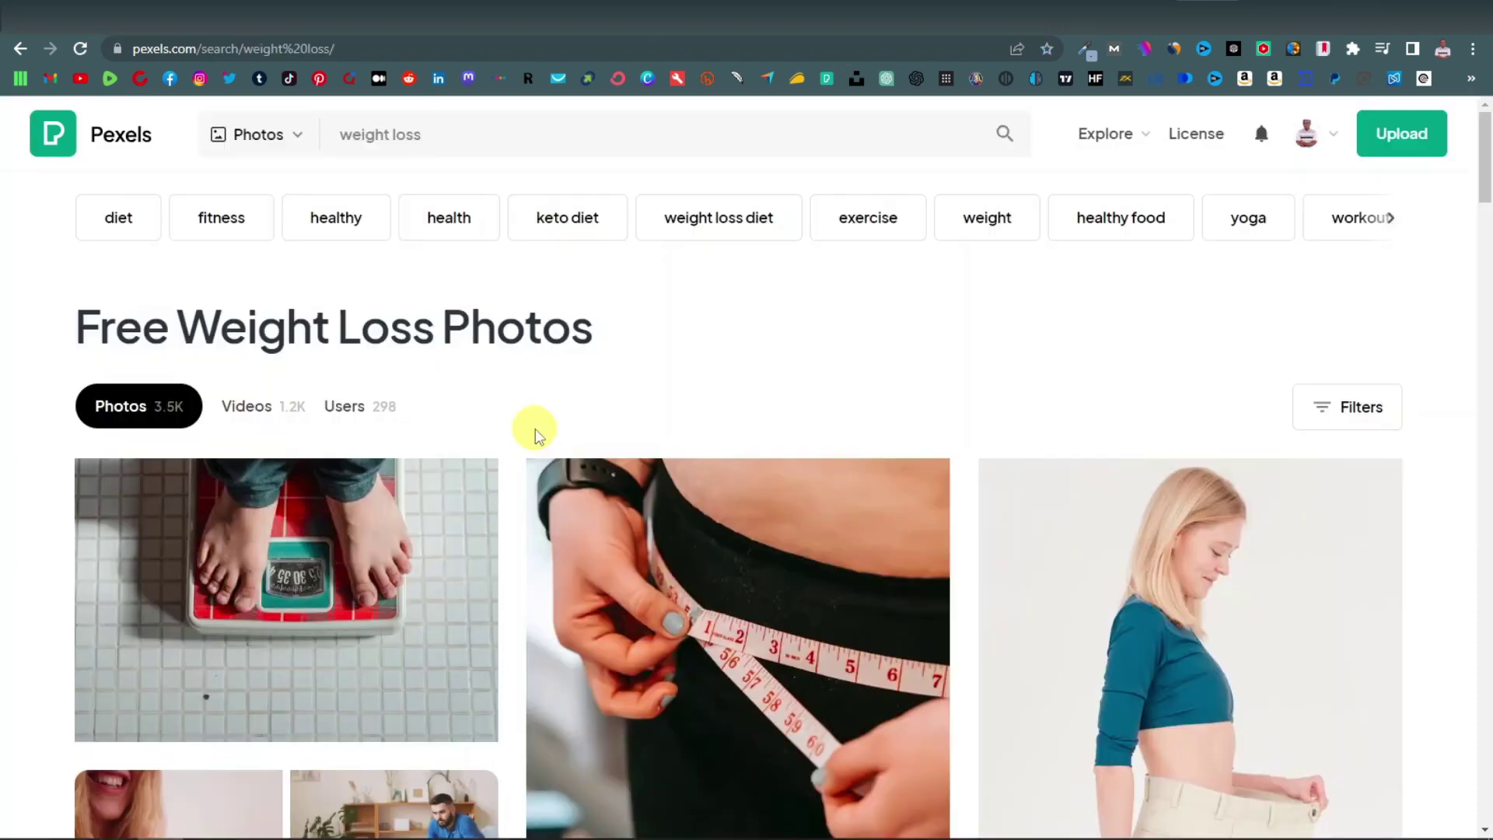
Step: Browse the Pexels weight loss photos for images that suit the article
{"action": "scroll", "coordinate": [537, 436], "scroll_direction": "down", "scroll_amount": 5}
{"action": "scroll", "coordinate": [537, 440], "scroll_direction": "down", "scroll_amount": 20}
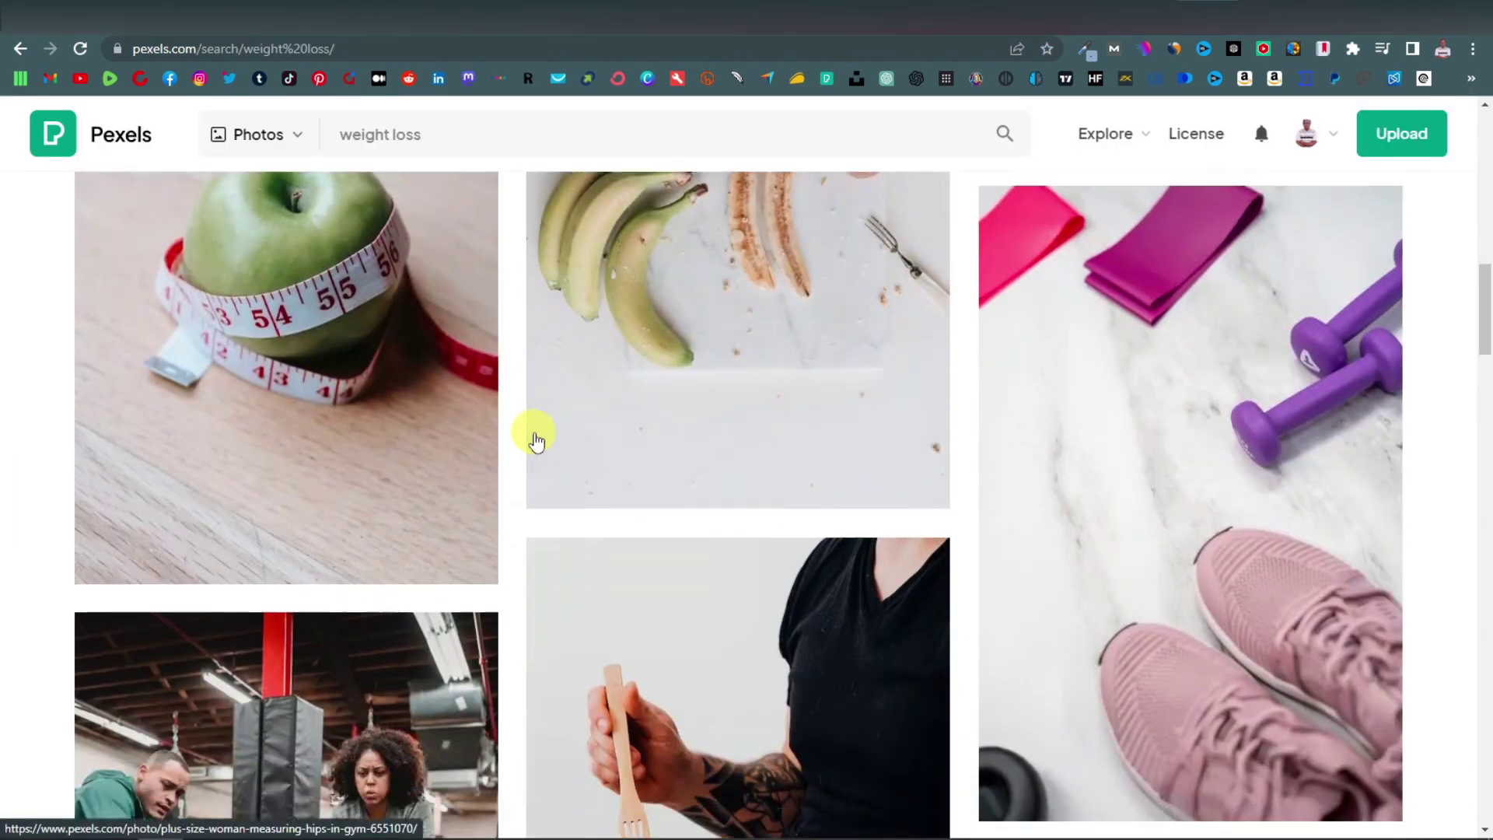
{"action": "scroll", "coordinate": [535, 439], "scroll_direction": "down", "scroll_amount": 15}
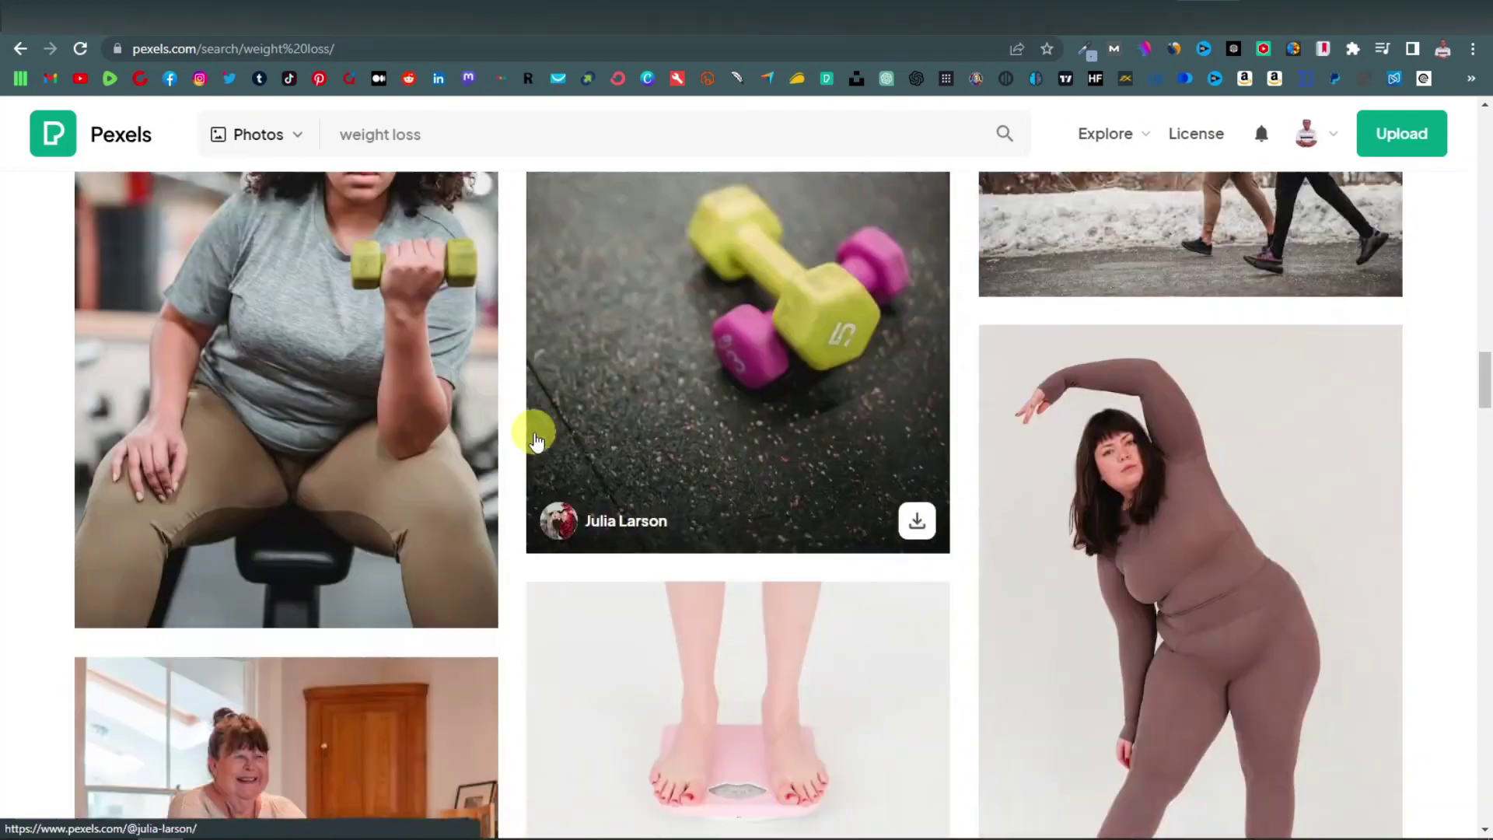
{"action": "scroll", "coordinate": [535, 439], "scroll_direction": "down", "scroll_amount": 15}
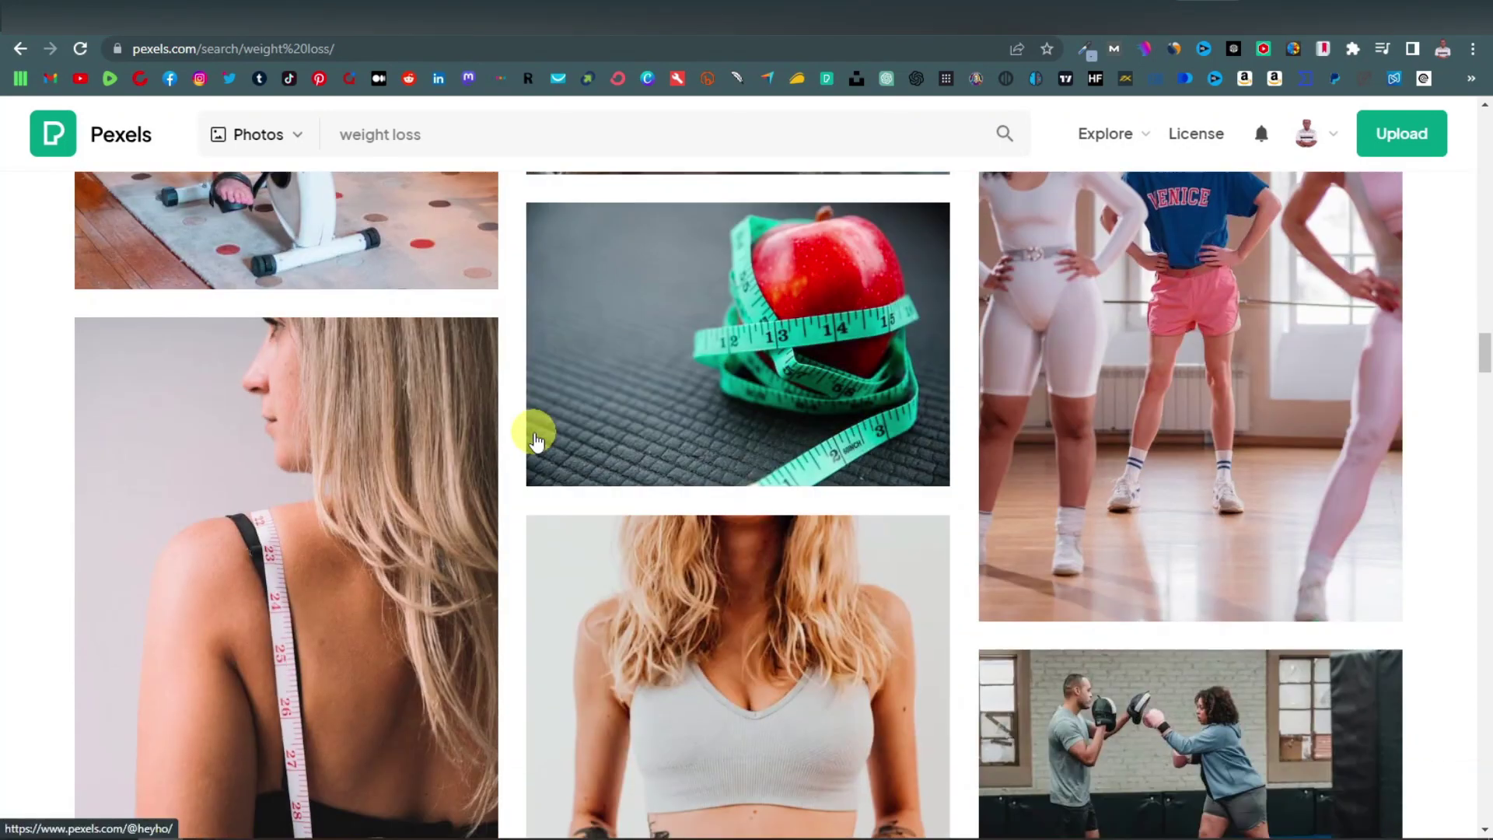
{"action": "scroll", "coordinate": [535, 439], "scroll_direction": "down", "scroll_amount": 12}
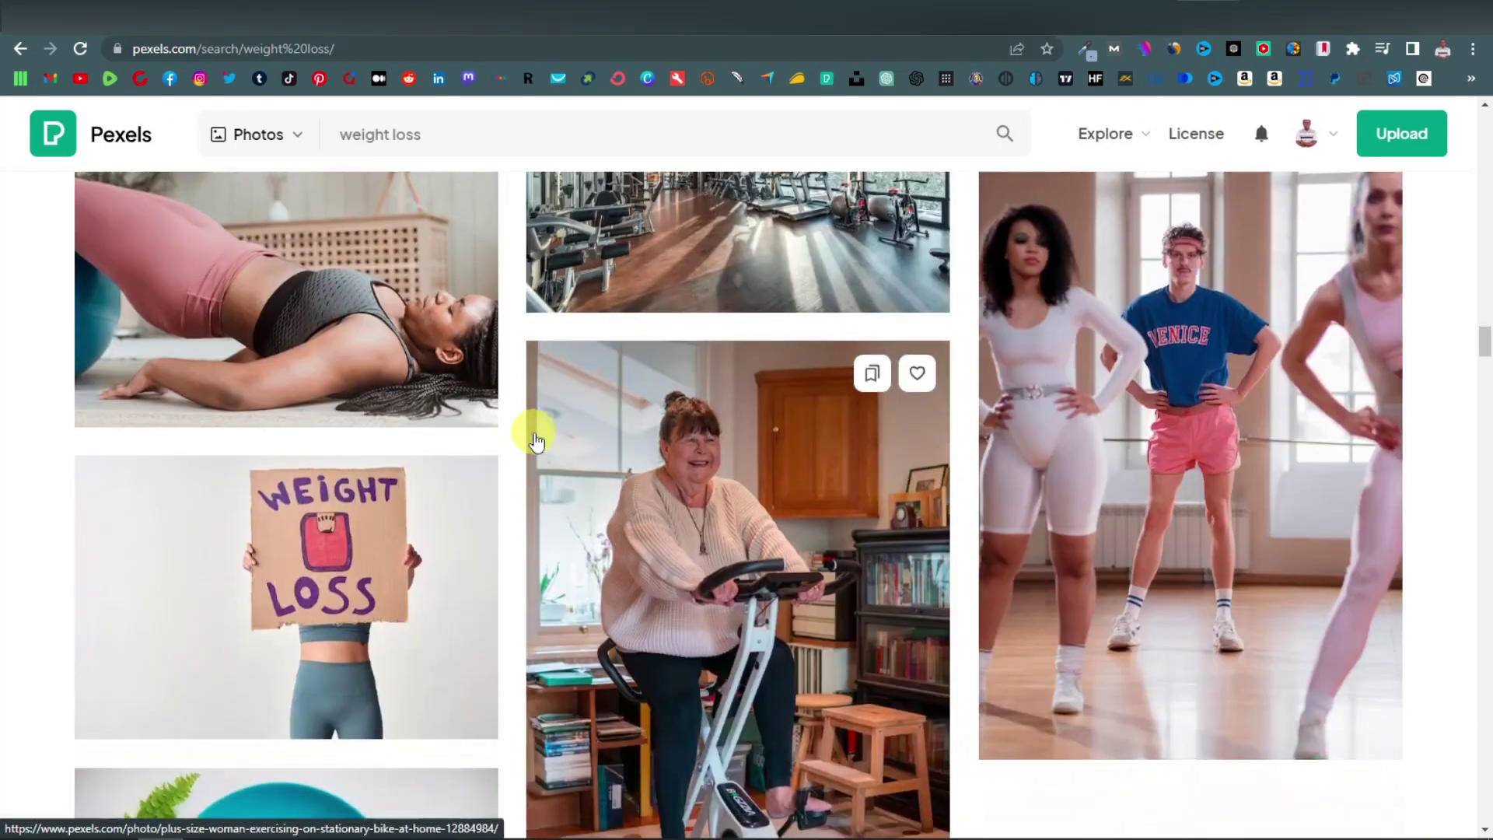
{"action": "scroll", "coordinate": [535, 439], "scroll_direction": "down", "scroll_amount": 15}
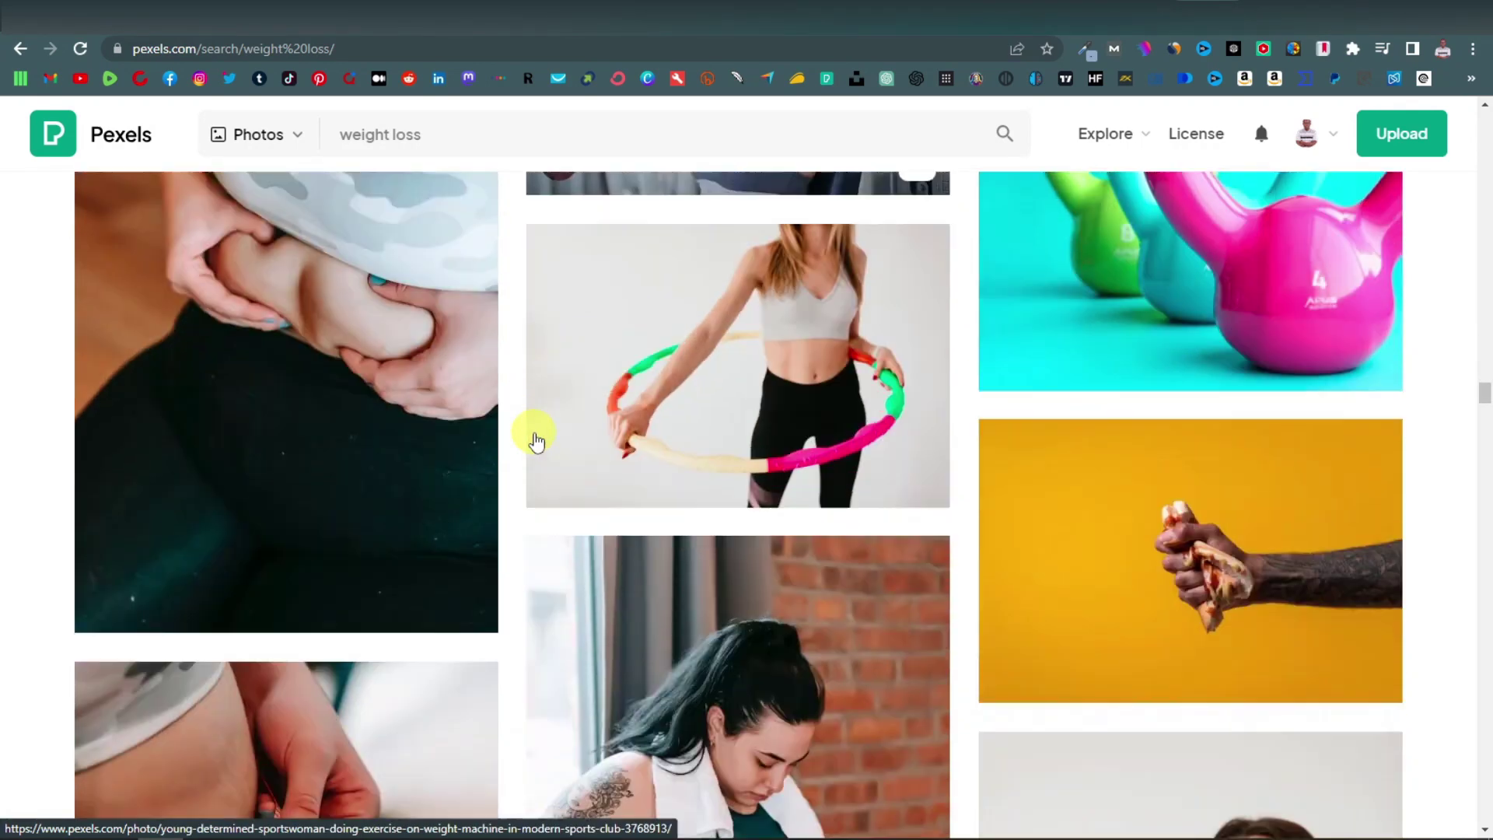
{"action": "scroll", "coordinate": [535, 440], "scroll_direction": "down", "scroll_amount": 7}
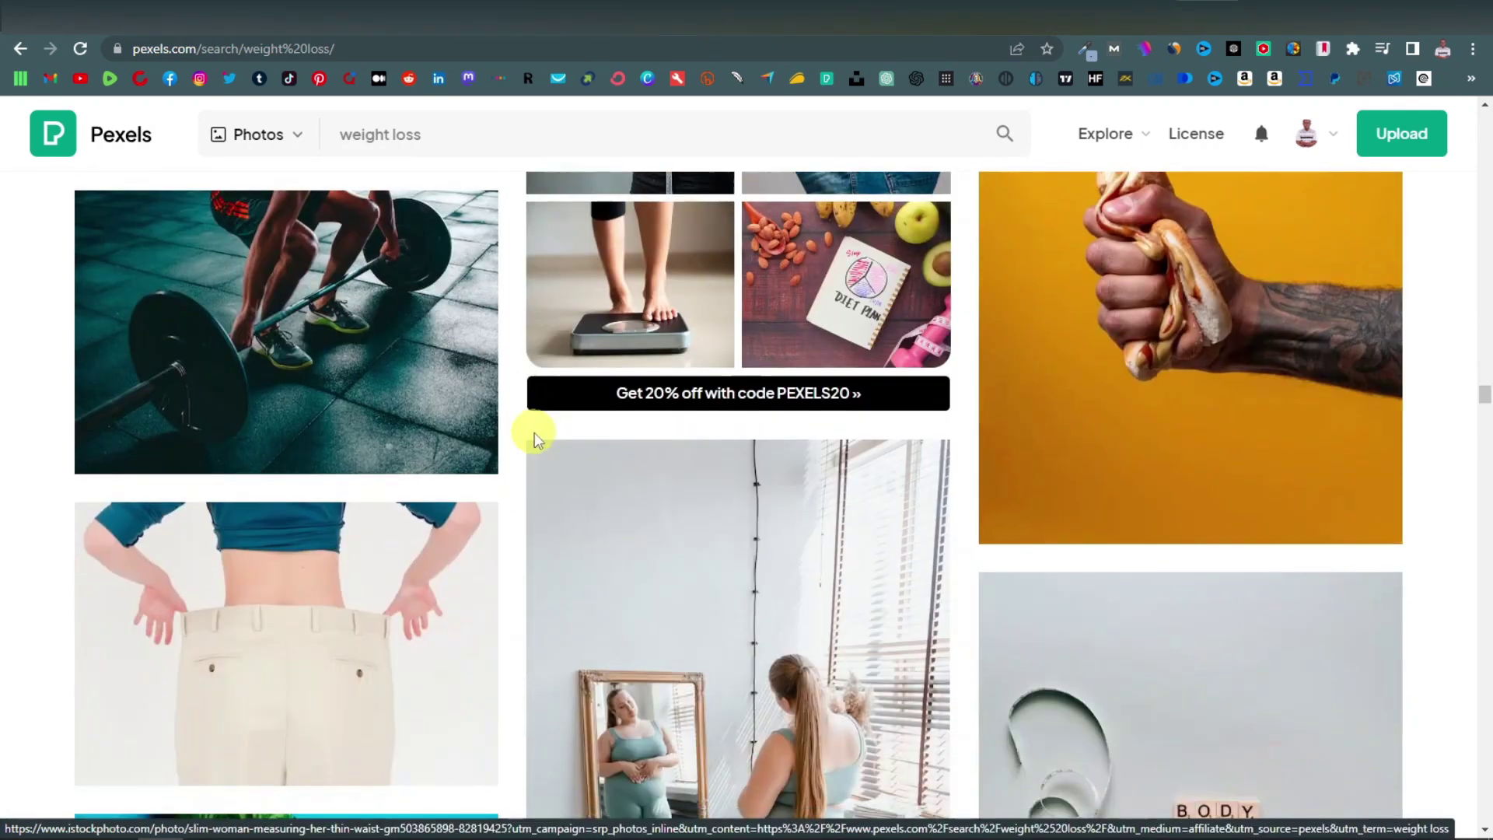
{"action": "scroll", "coordinate": [535, 439], "scroll_direction": "up", "scroll_amount": 14}
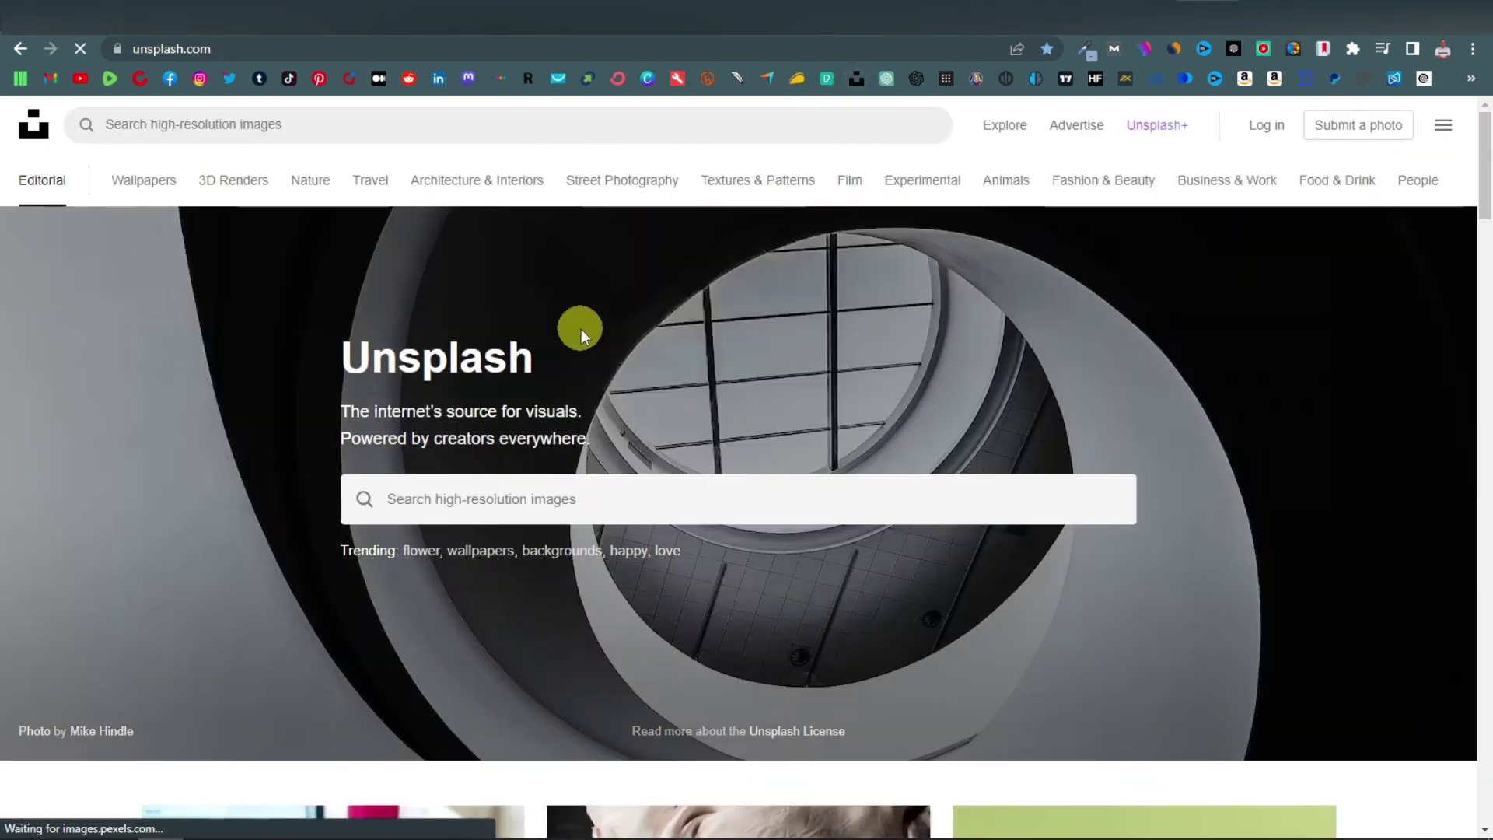
Step: Search Unsplash for "weight loss" images
{"action": "left_click", "coordinate": [486, 499]}
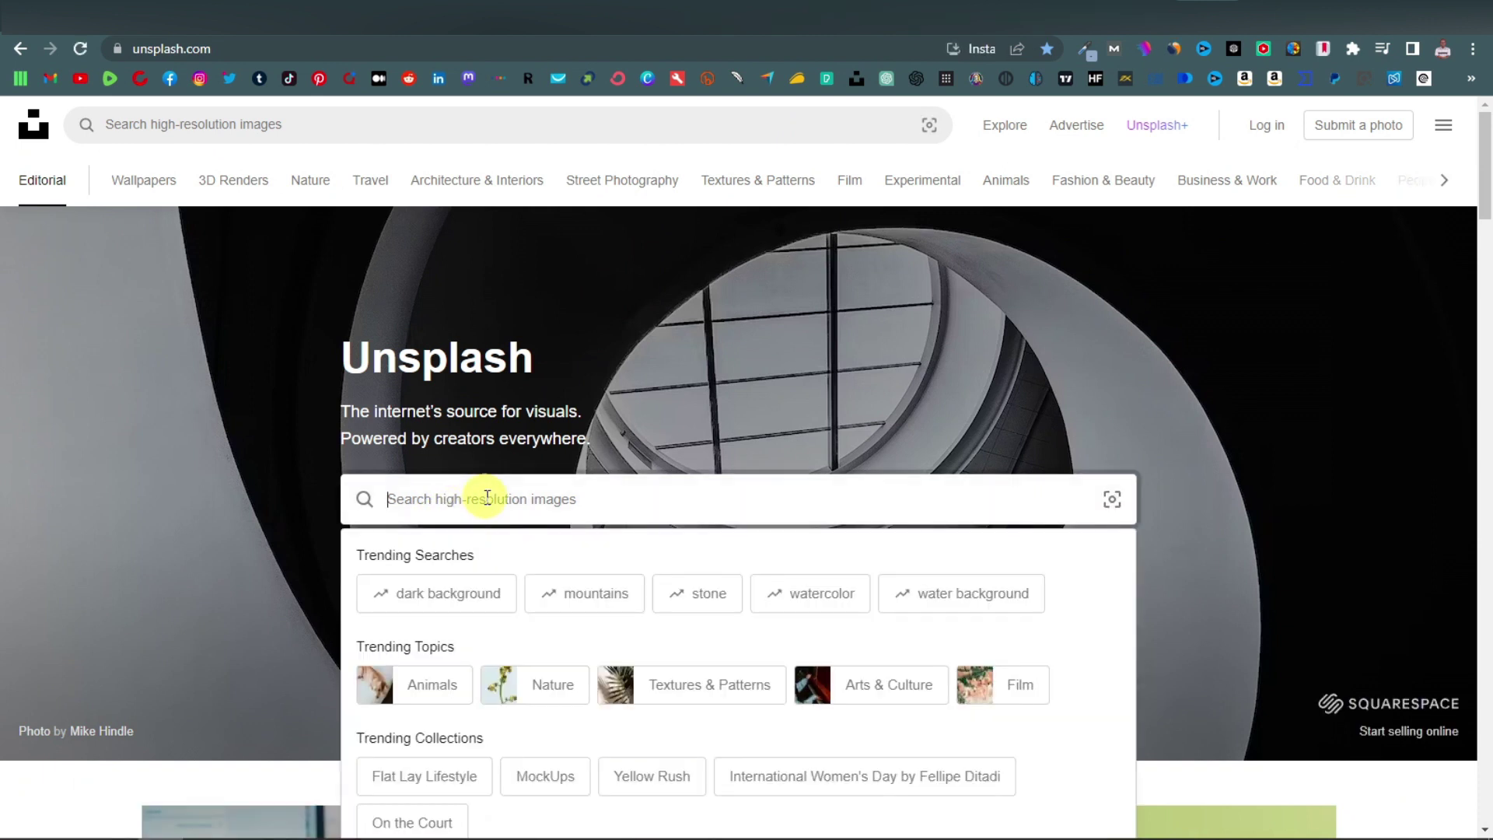
{"action": "type", "text": "weight"}
{"action": "left_click", "coordinate": [389, 553]}
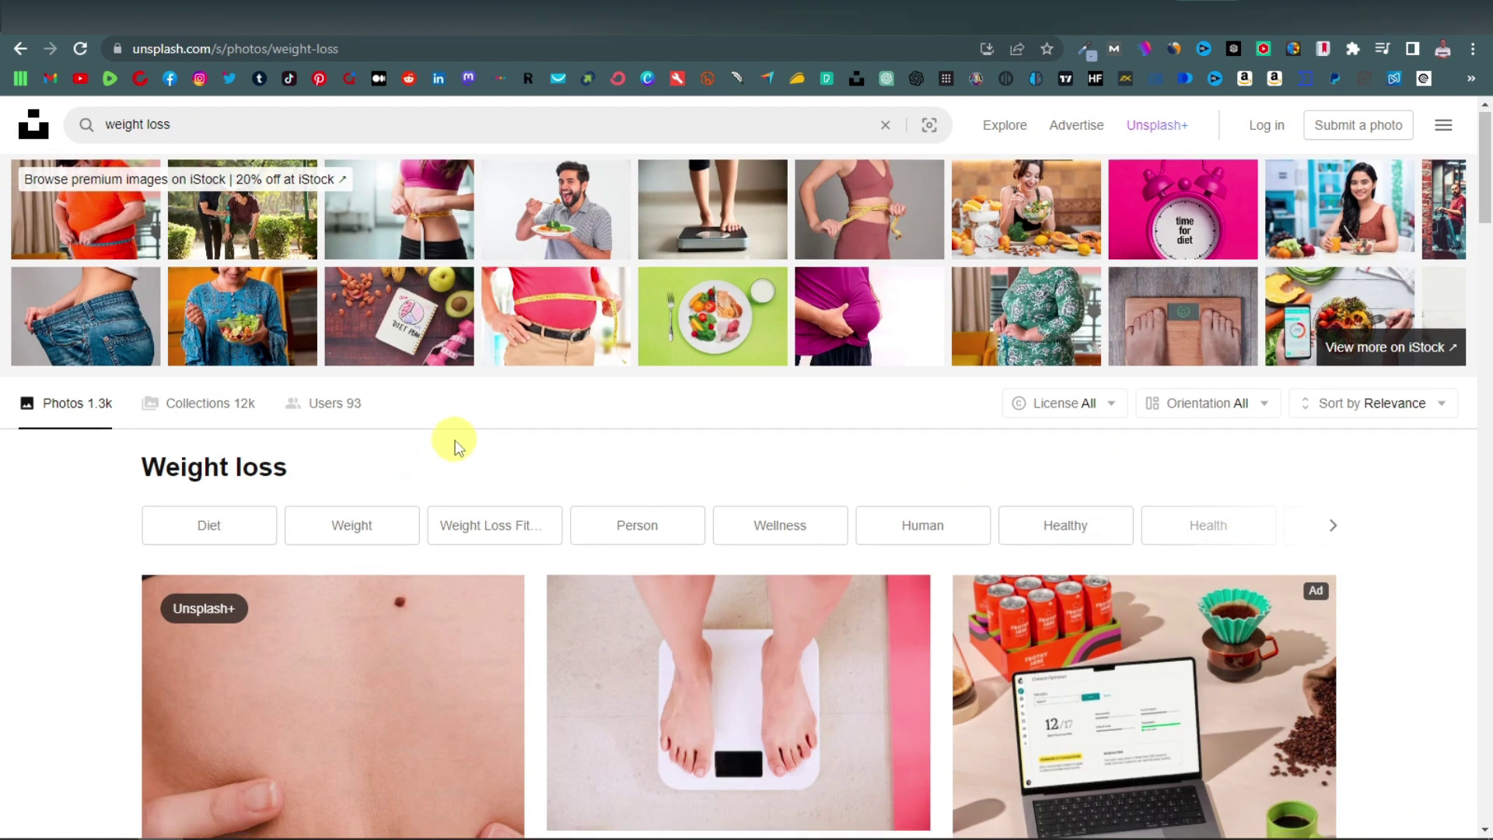
Step: Download the Unsplash photo of a yellow tape measure held around a woman's hips
{"action": "scroll", "coordinate": [456, 445], "scroll_direction": "down", "scroll_amount": 10}
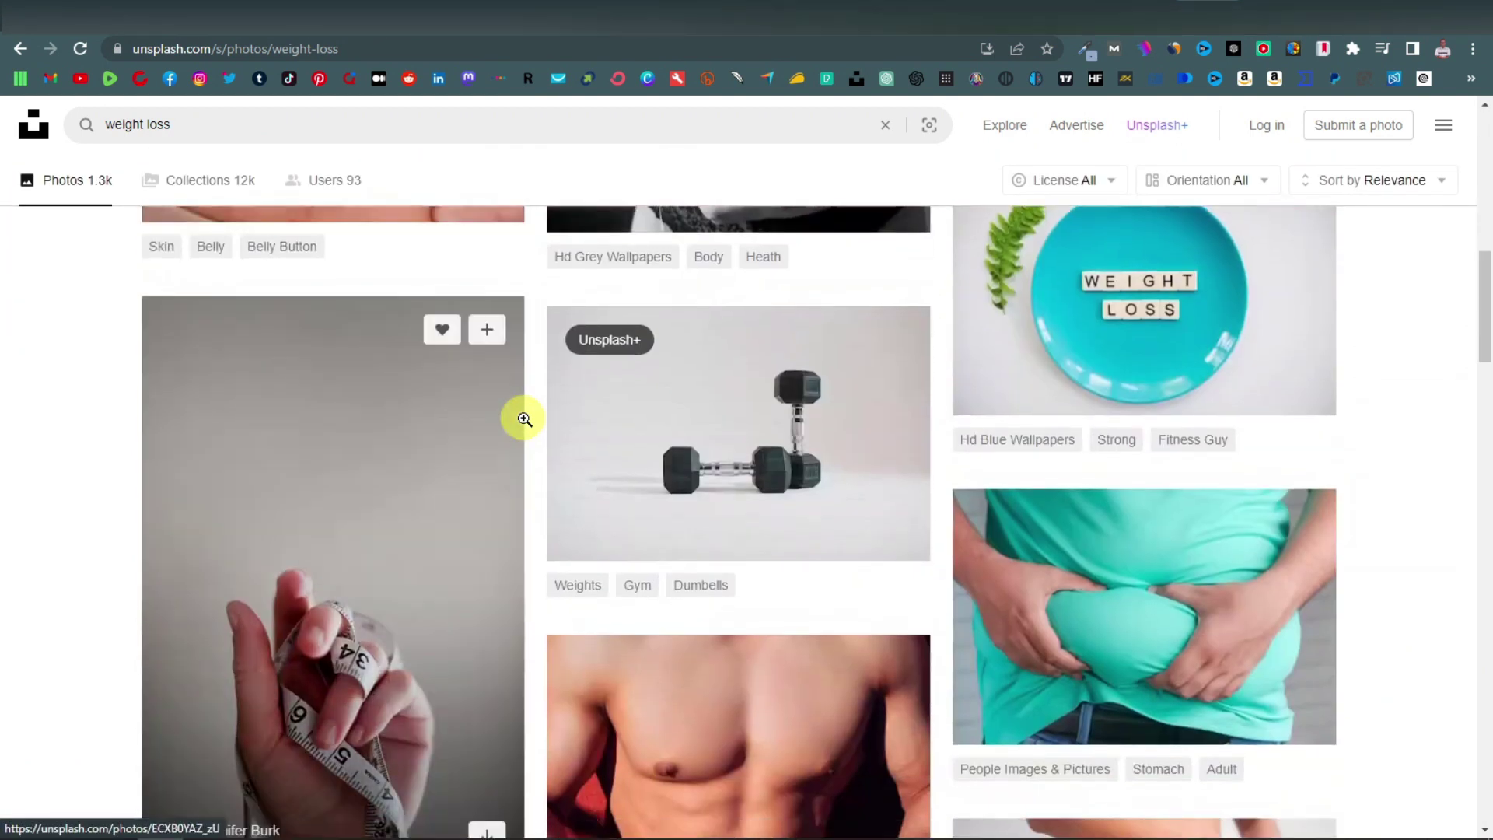
{"action": "scroll", "coordinate": [524, 420], "scroll_direction": "down", "scroll_amount": 7}
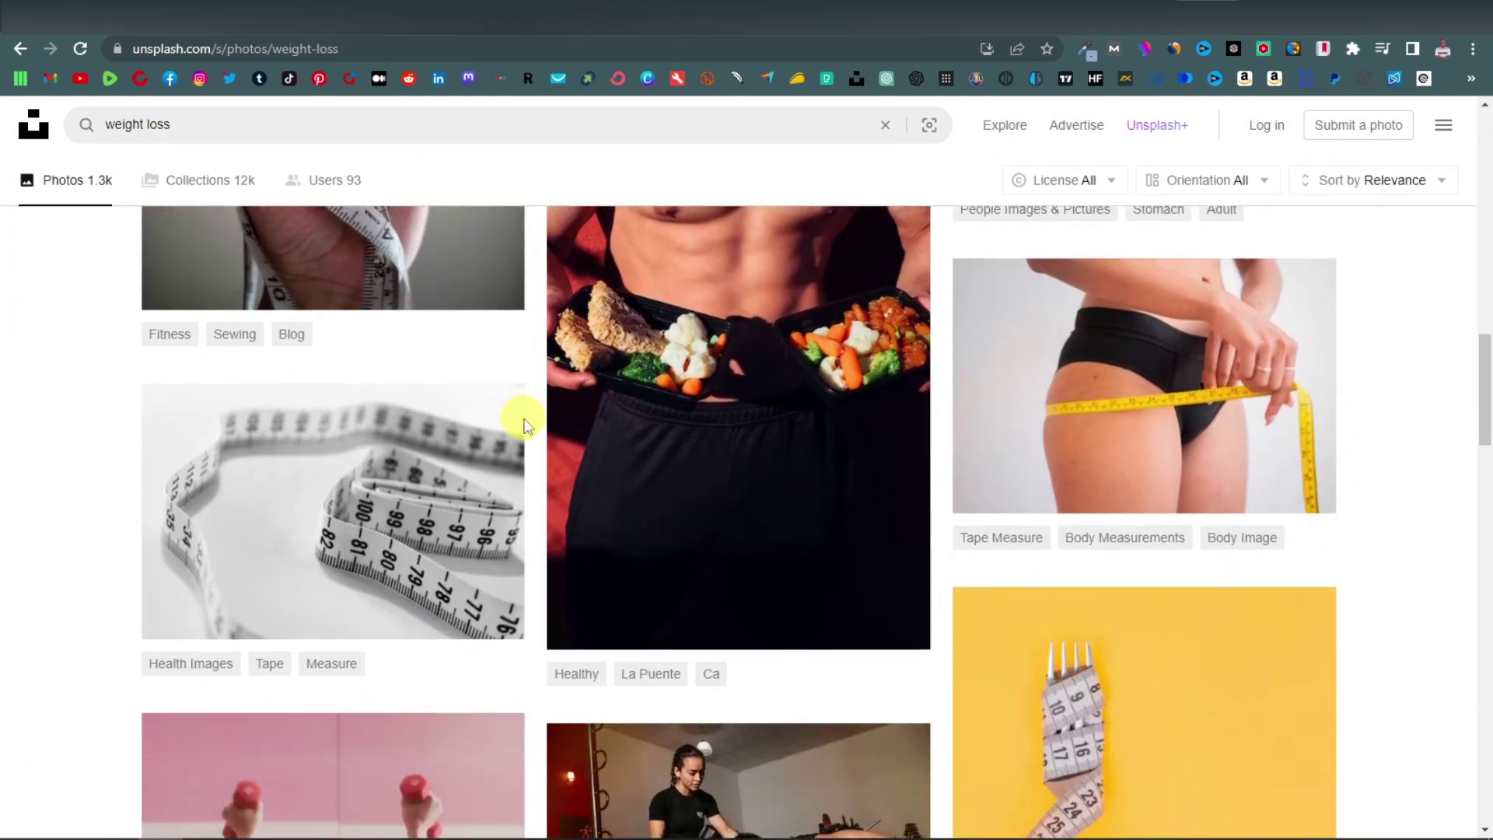
{"action": "left_click", "coordinate": [1300, 482]}
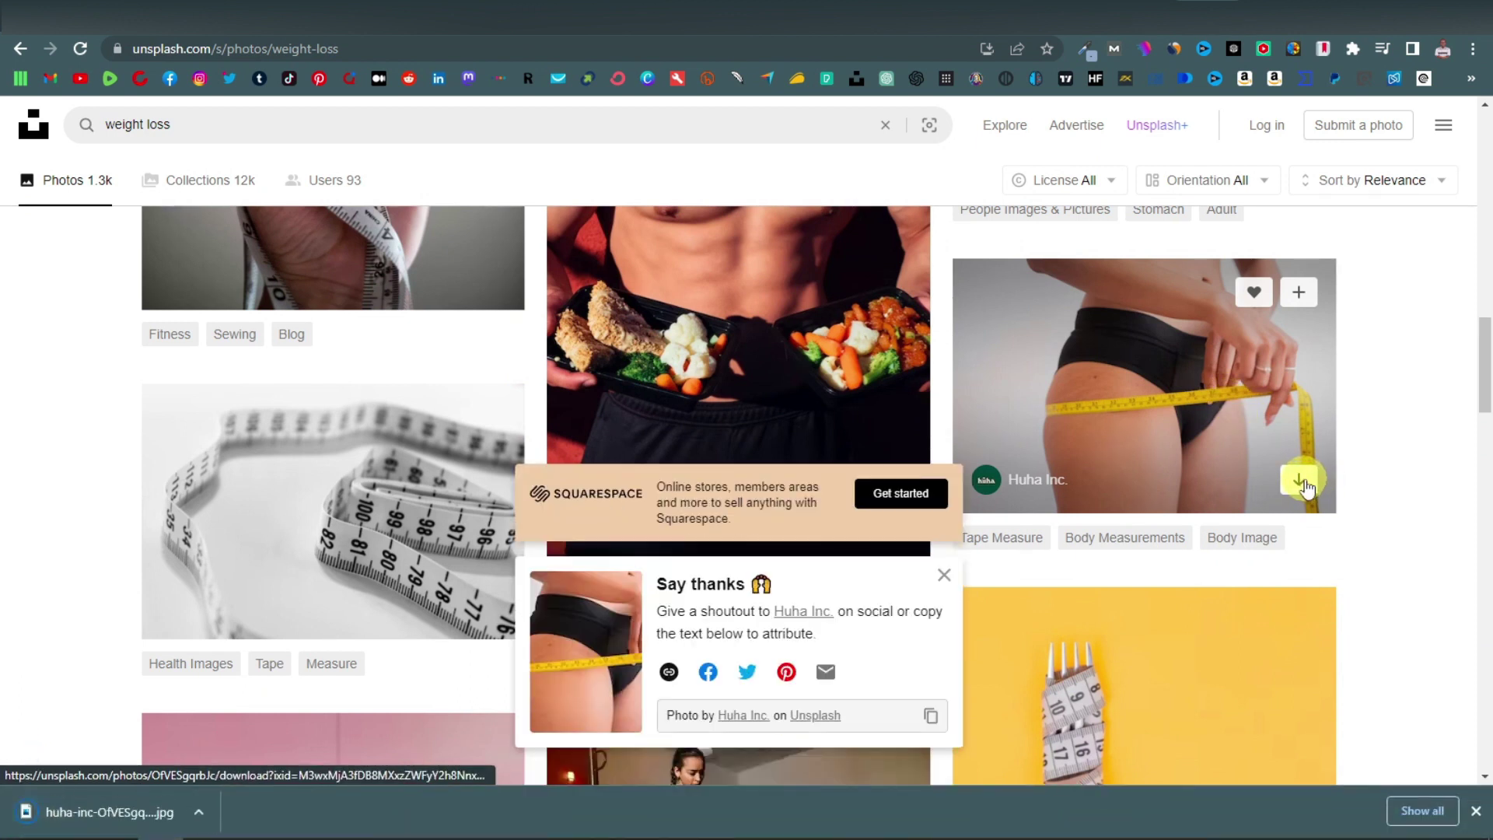
Step: Insert the downloaded tape measure photo into the Google Docs article, between the main title and the introduction
{"action": "left_click", "coordinate": [855, 10]}
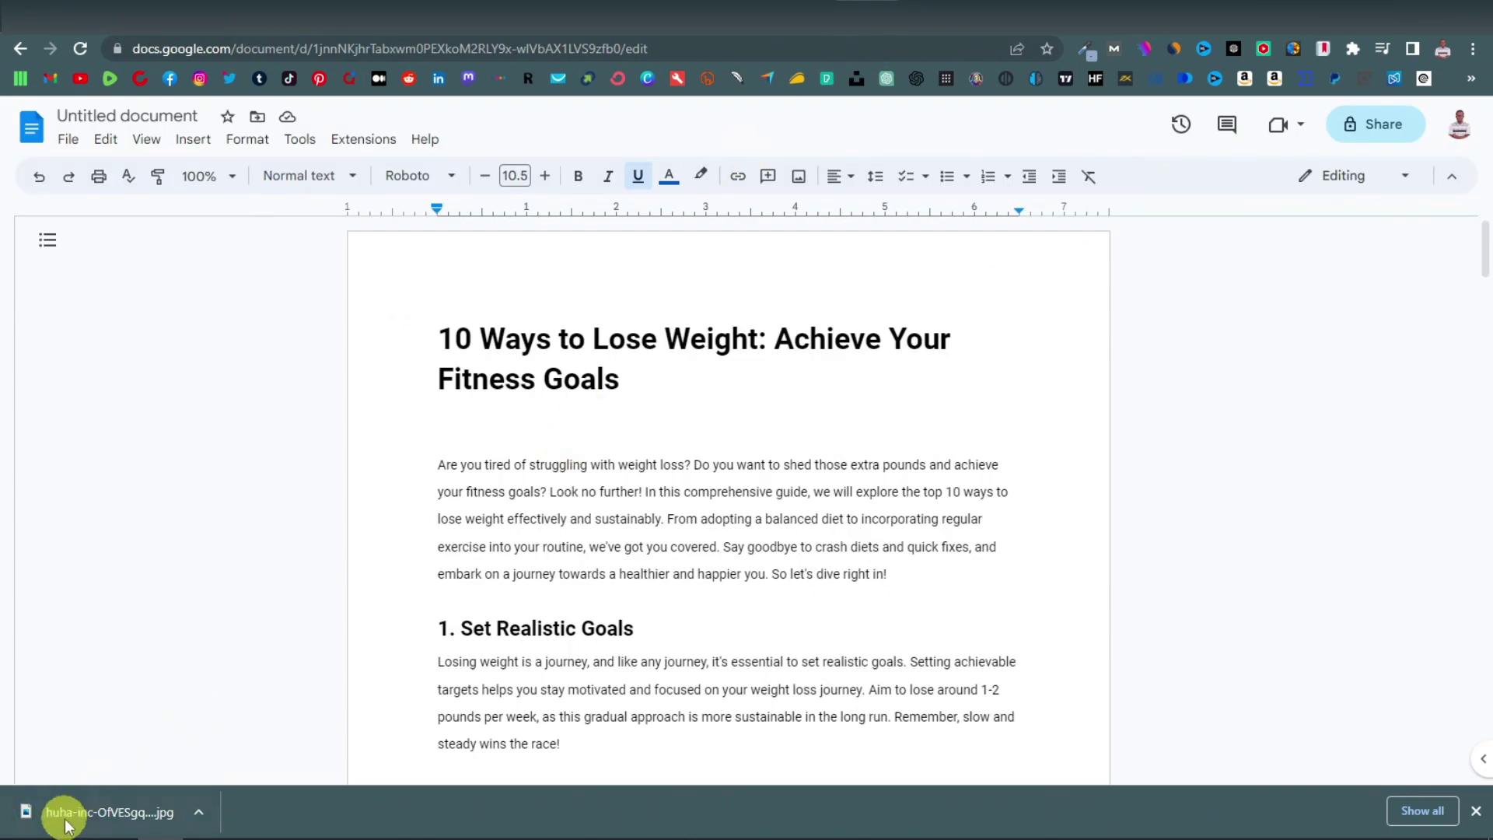
{"action": "left_click_drag", "start_coordinate": [479, 432], "coordinate": [49, 806]}
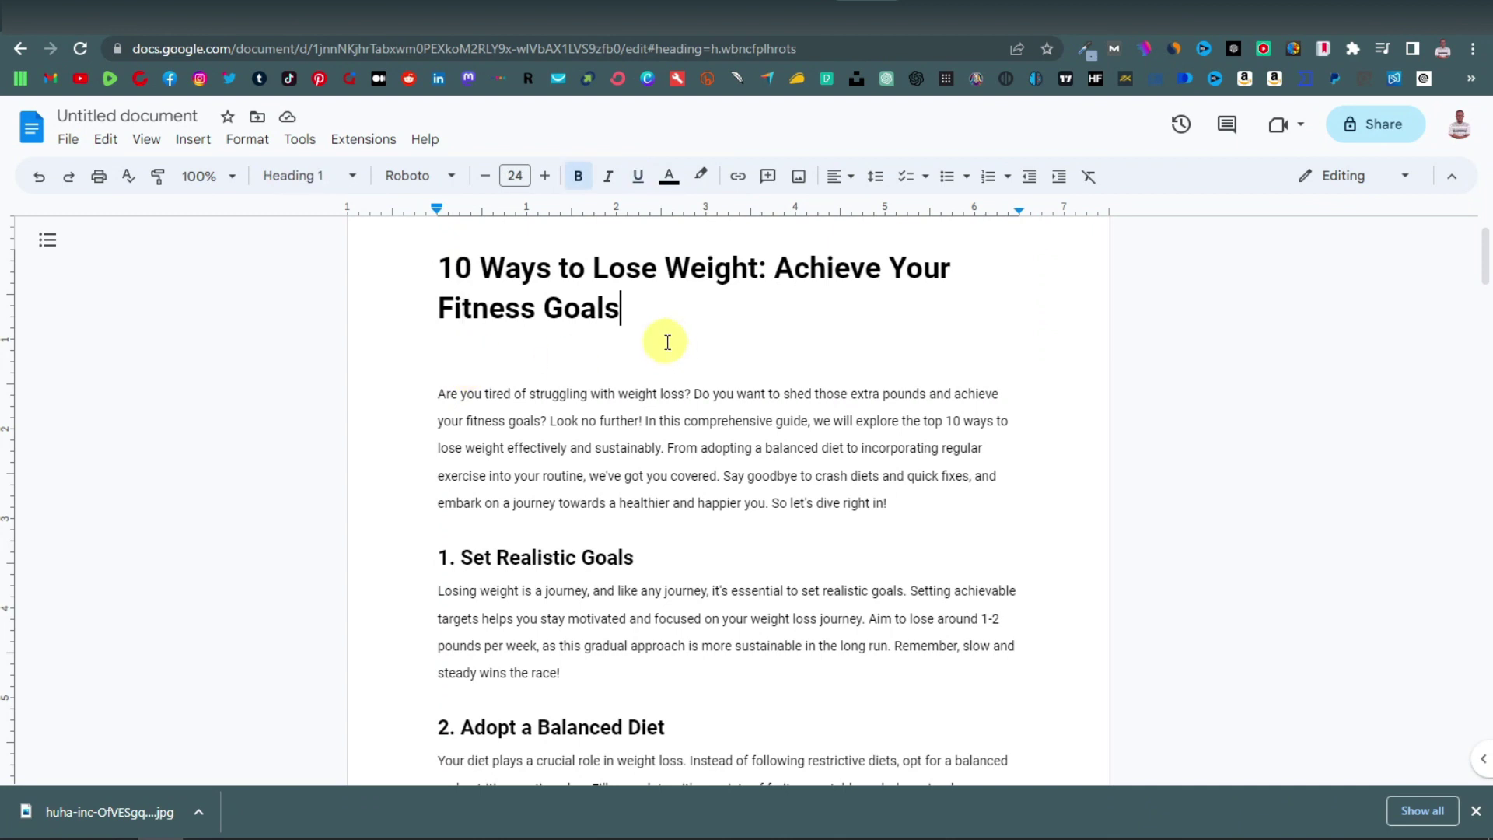
{"action": "key", "text": "Return"}
{"action": "left_click_drag", "start_coordinate": [103, 821], "coordinate": [475, 336]}
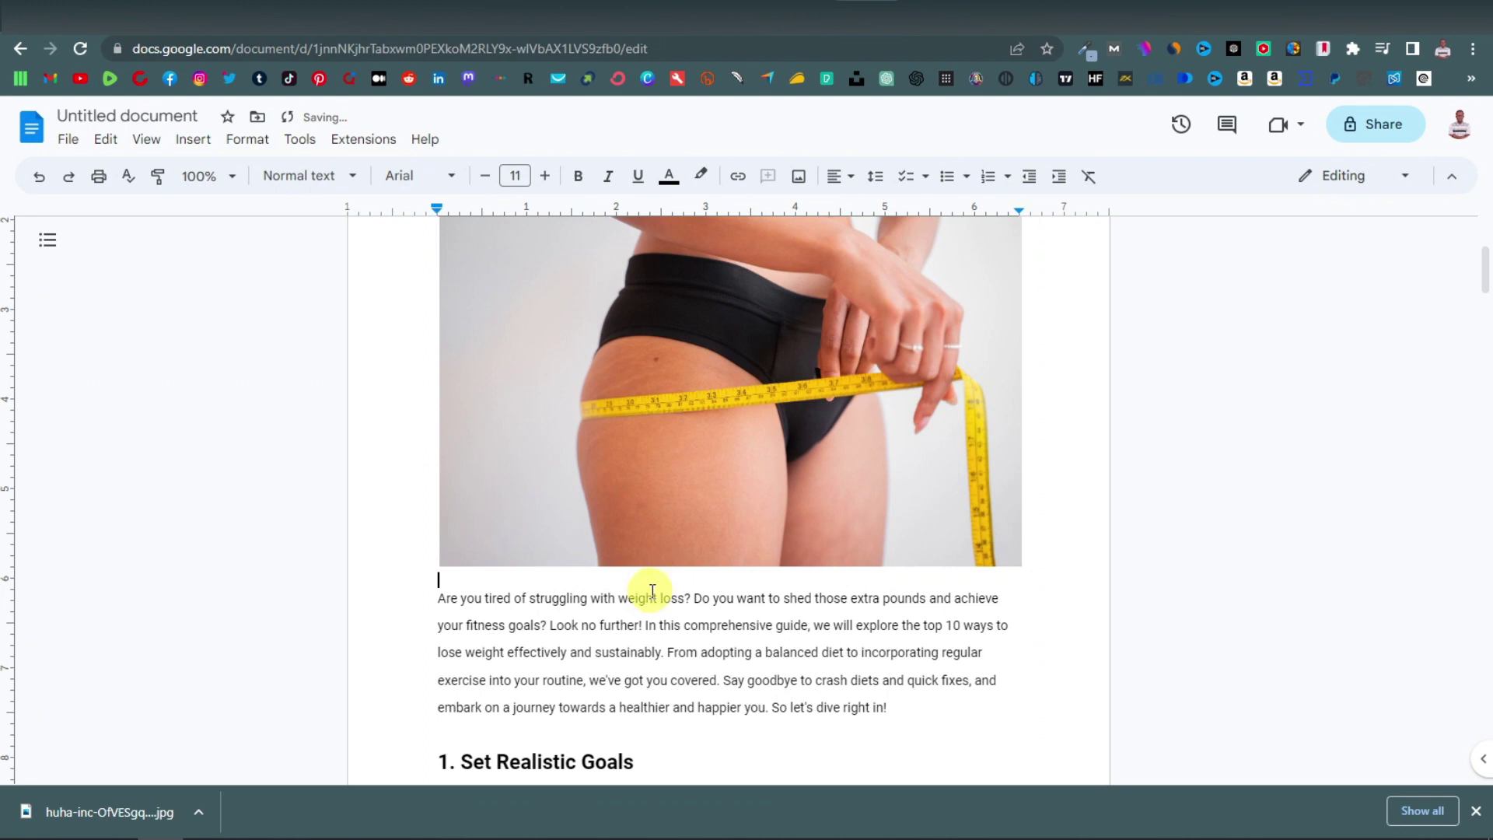
{"action": "scroll", "coordinate": [653, 594], "scroll_direction": "up", "scroll_amount": 4}
{"action": "left_click", "coordinate": [781, 395]}
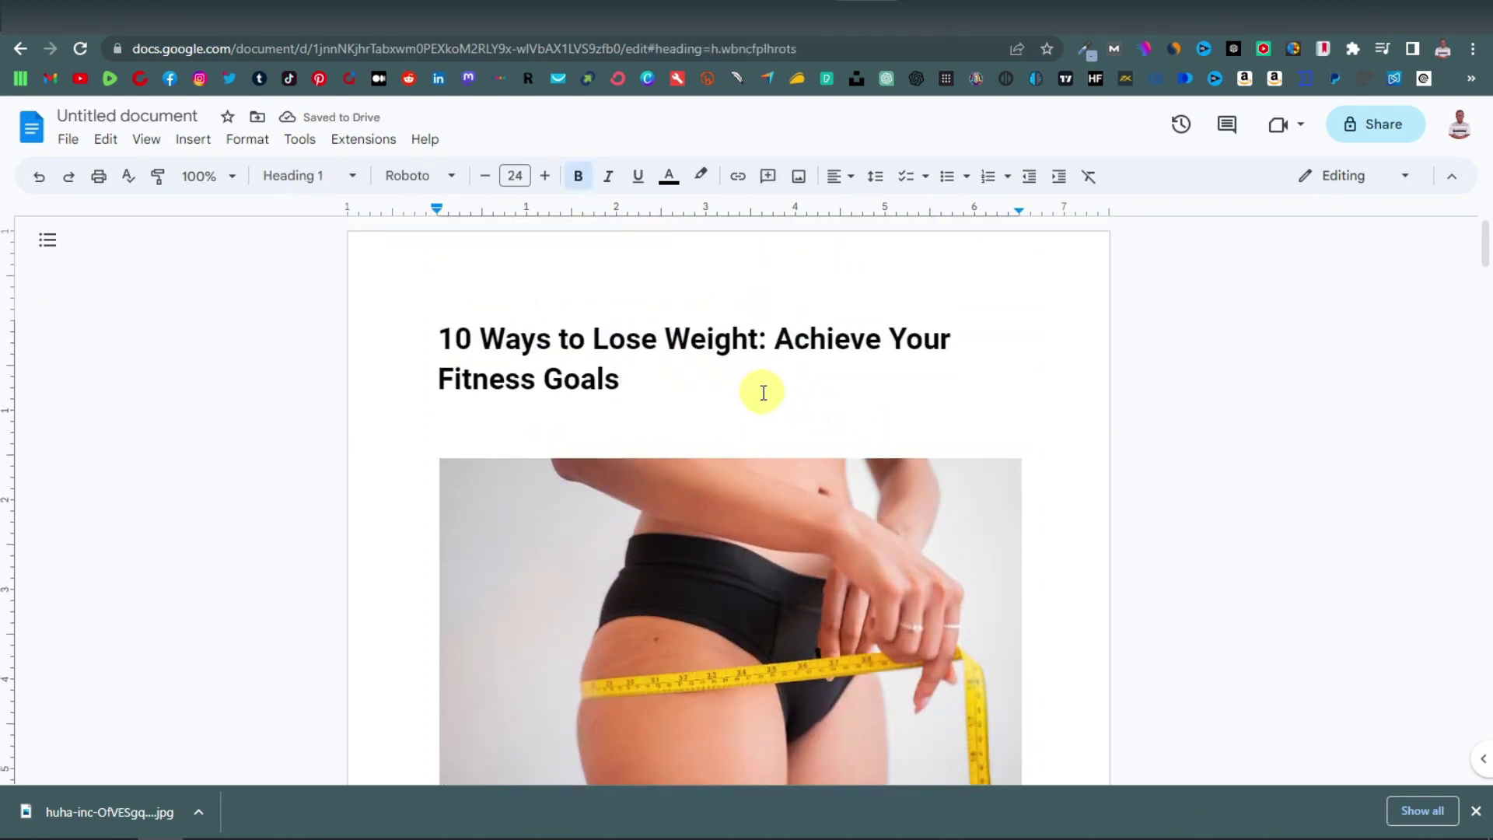
Step: Dismiss the downloads bar and name the document "10 Ways to Lose Weight: Achieve Your Fitness Goals"
{"action": "left_click", "coordinate": [1476, 811]}
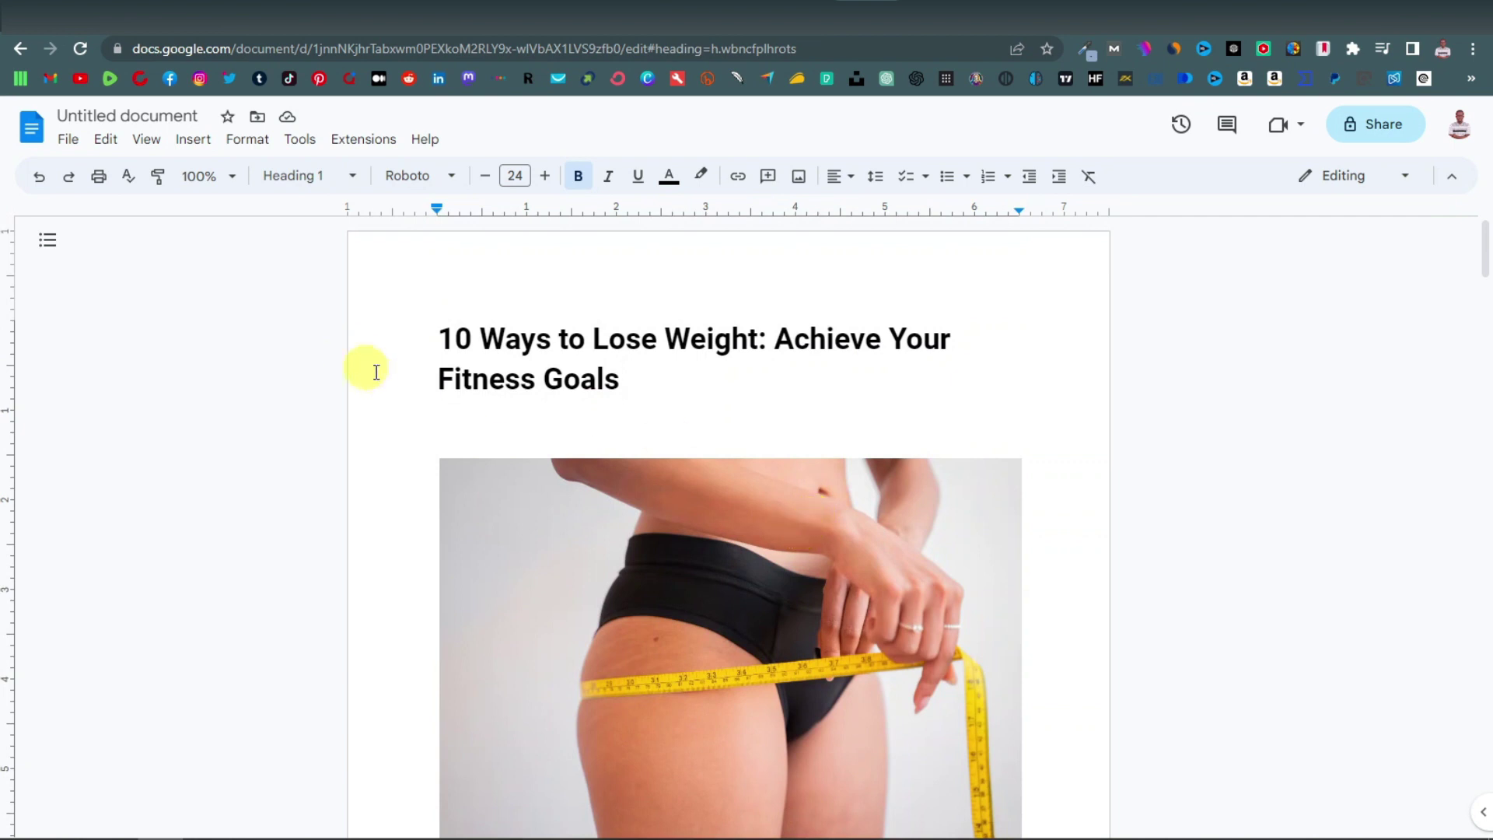
{"action": "left_click", "coordinate": [127, 115]}
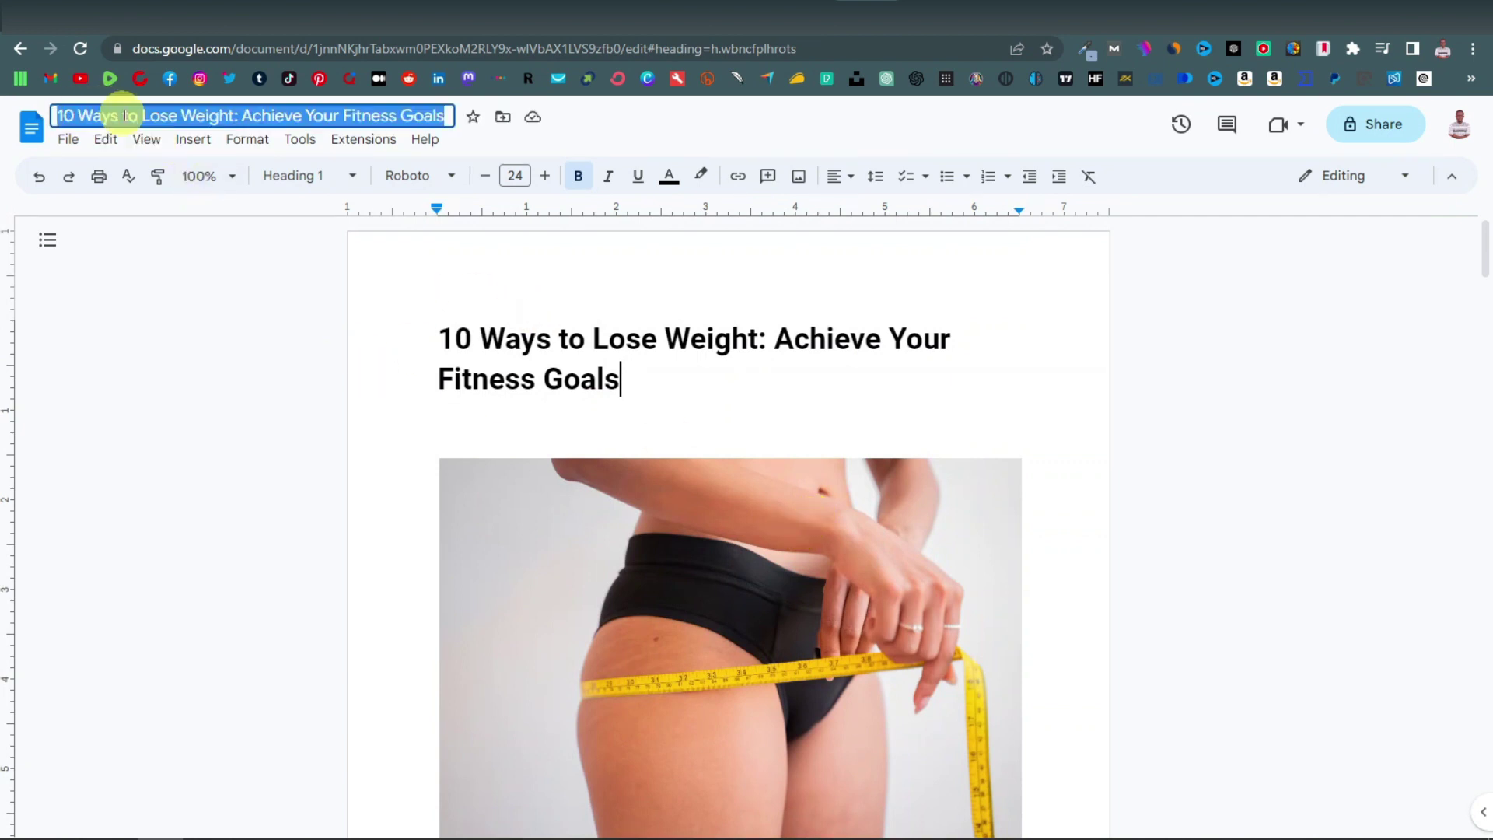
{"action": "left_click", "coordinate": [675, 382]}
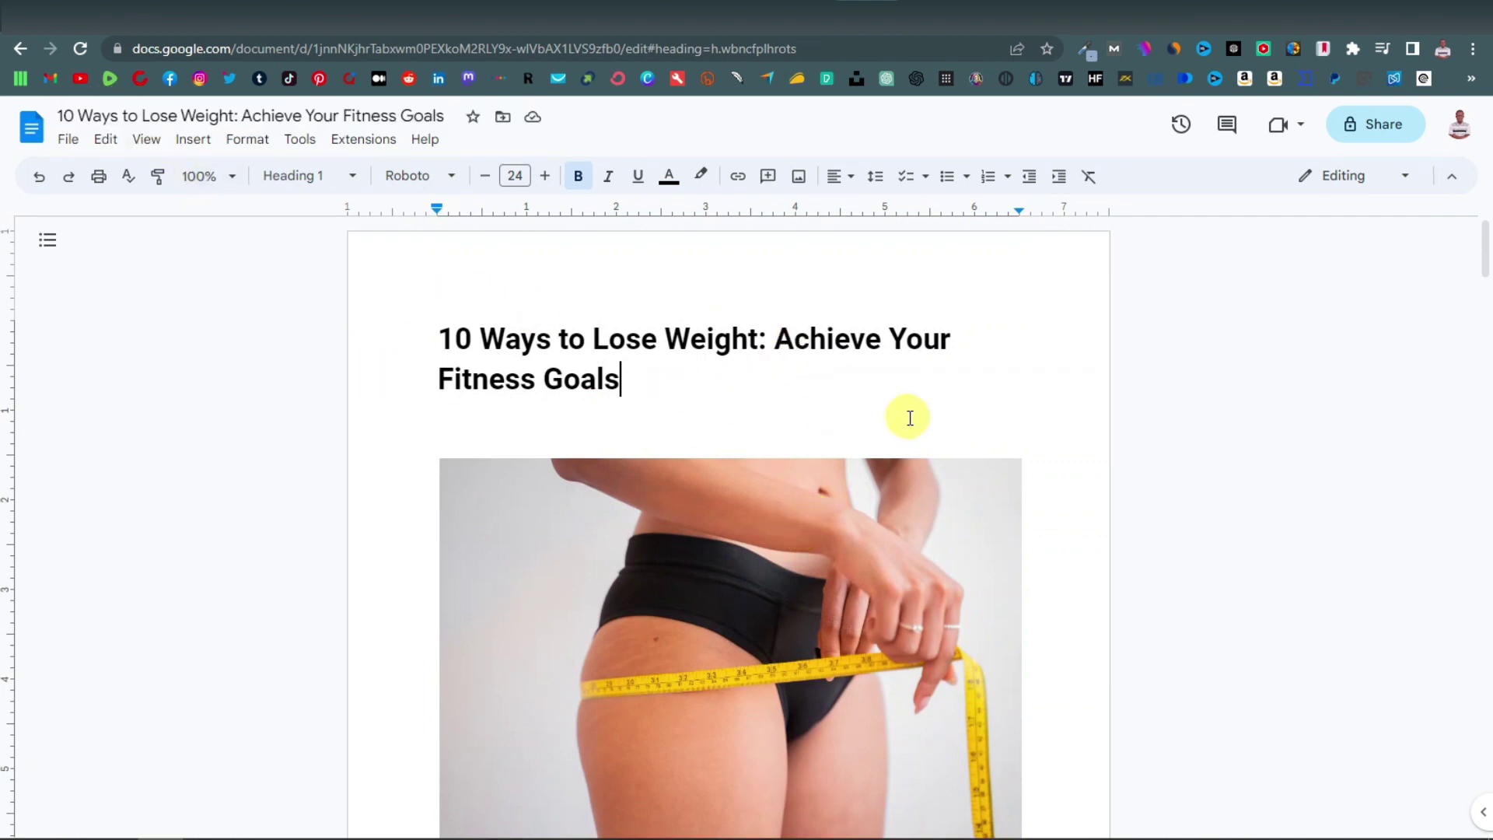
Step: Share the document with anyone with the link as Viewer and copy its link
{"action": "left_click", "coordinate": [1372, 128]}
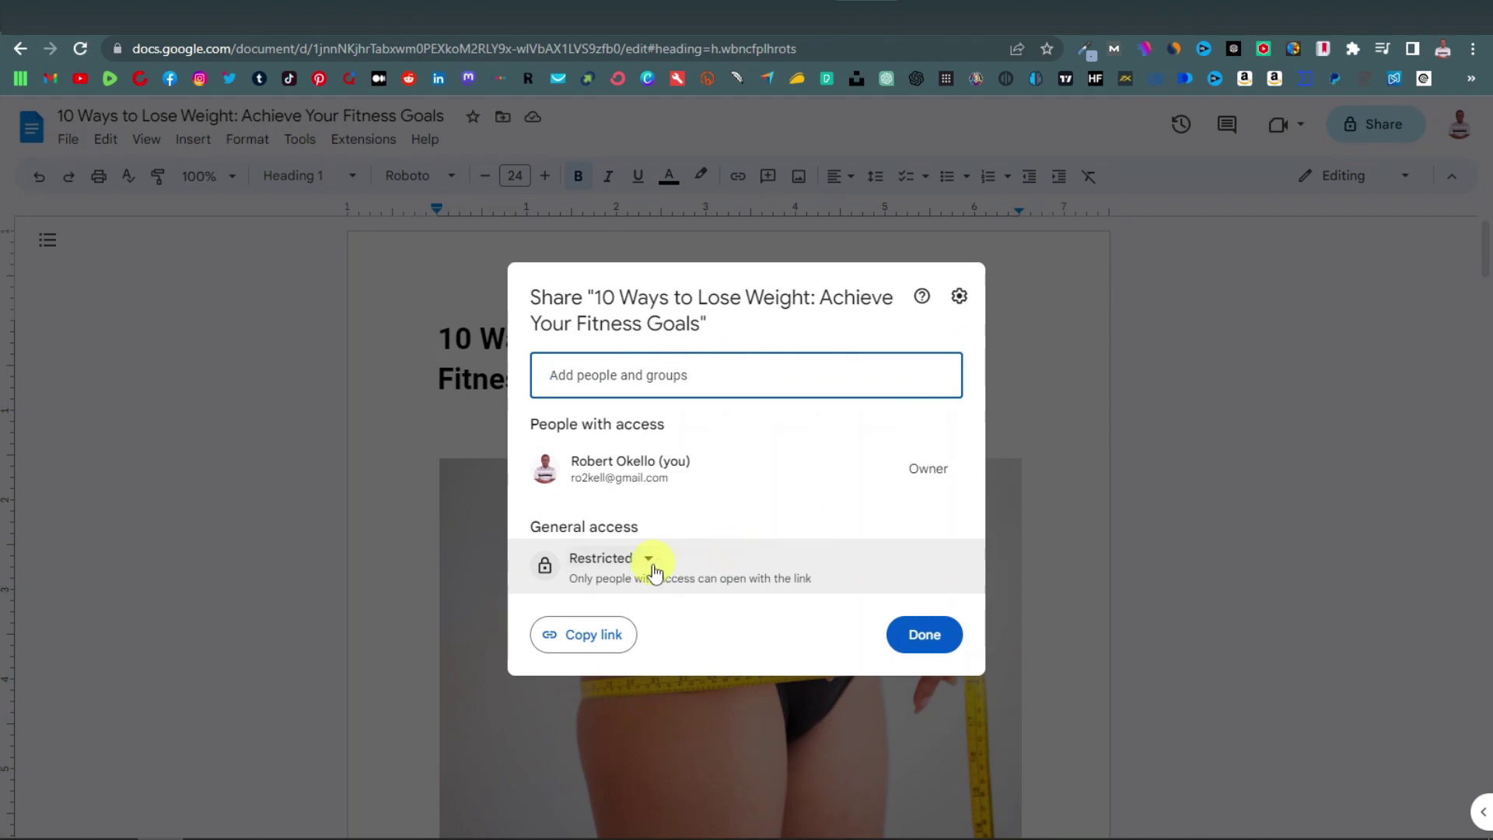
{"action": "left_click", "coordinate": [648, 560]}
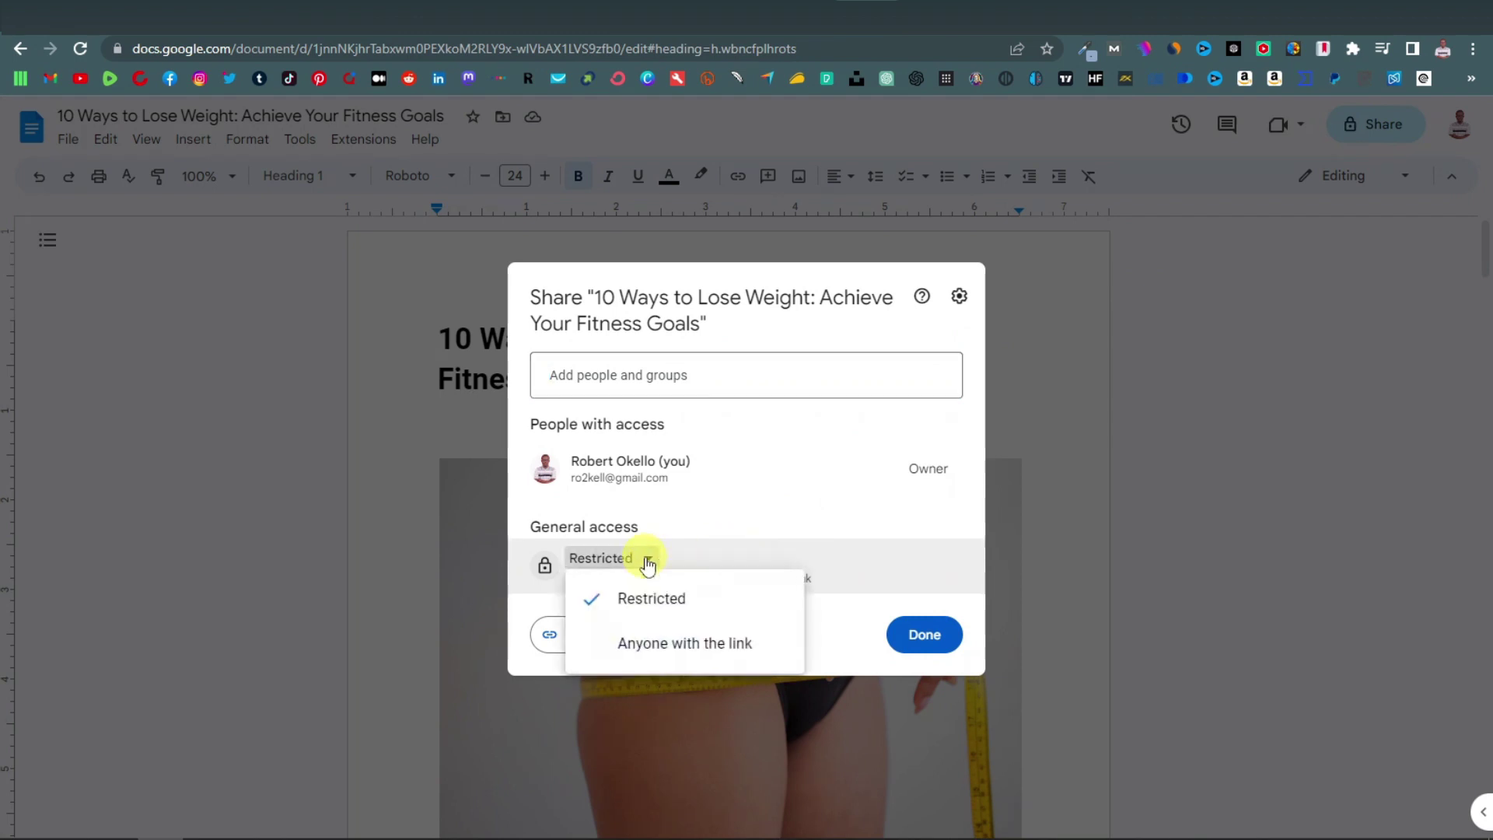
{"action": "left_click", "coordinate": [692, 645]}
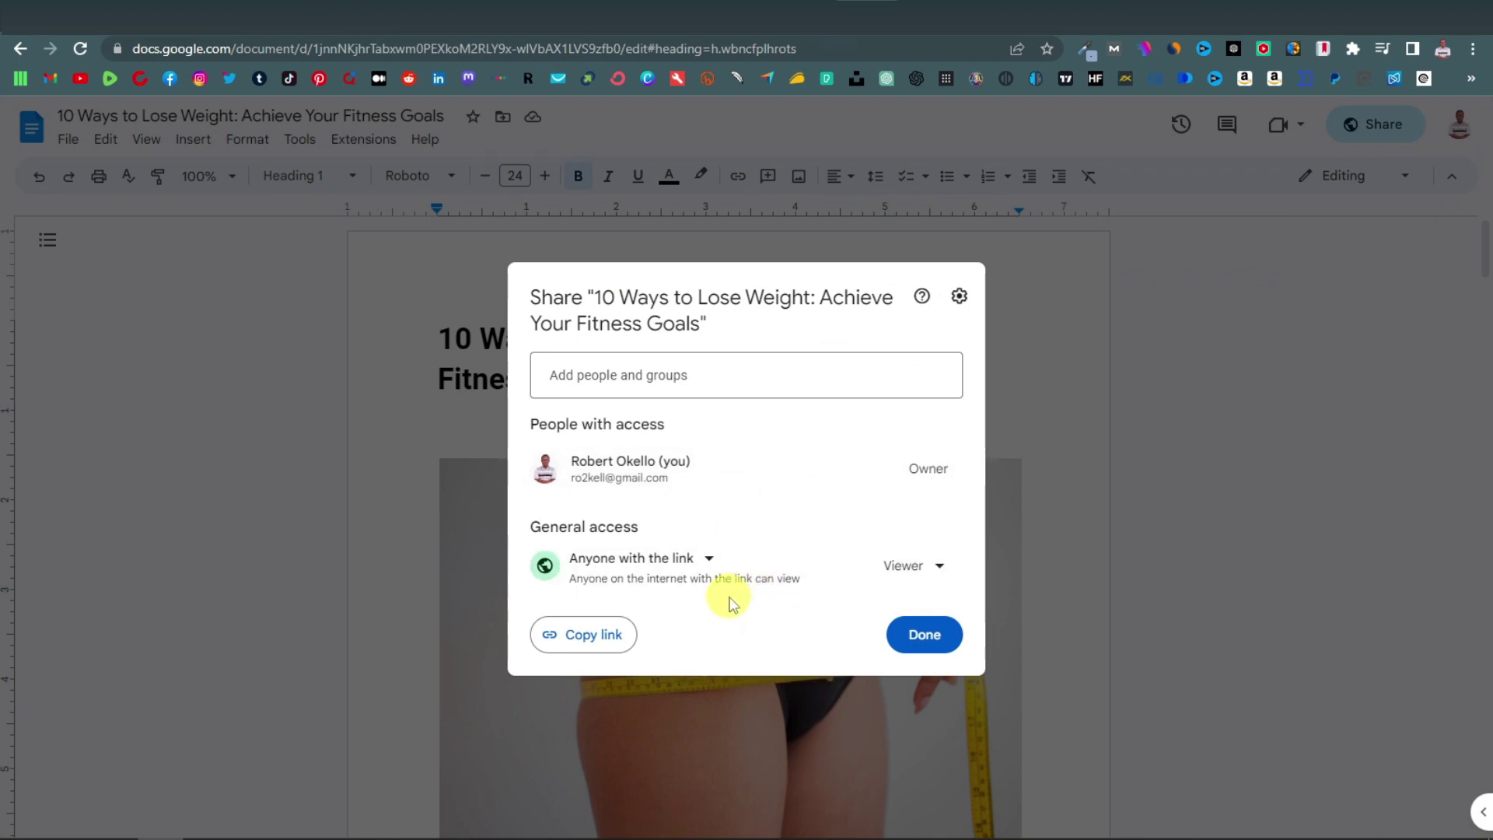
{"action": "left_click", "coordinate": [615, 642]}
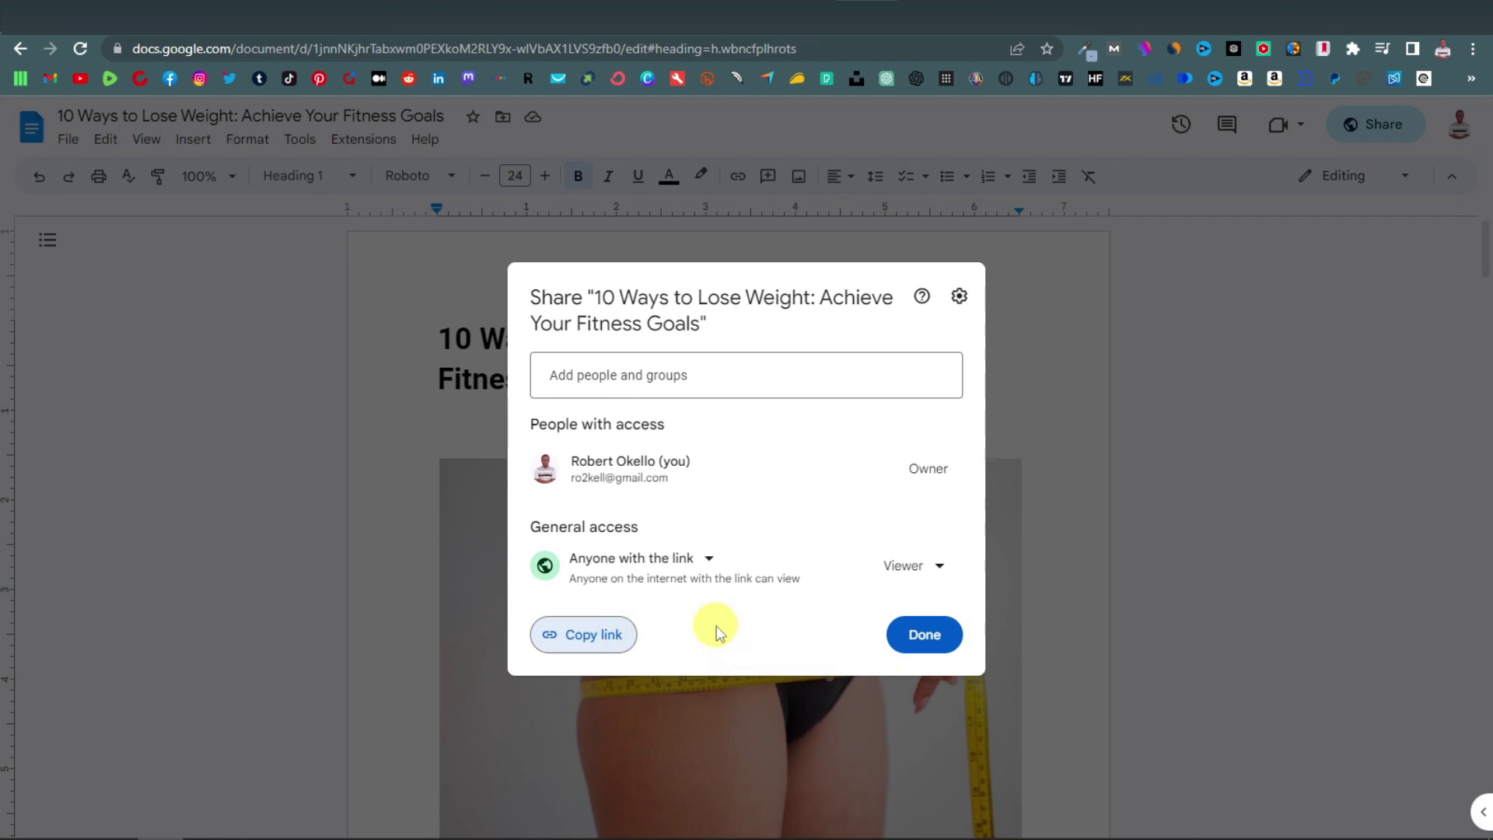
Step: Switch to Canva and create a blank 500 × 500 px Logo design
{"action": "key", "text": "ctrl+Tab"}
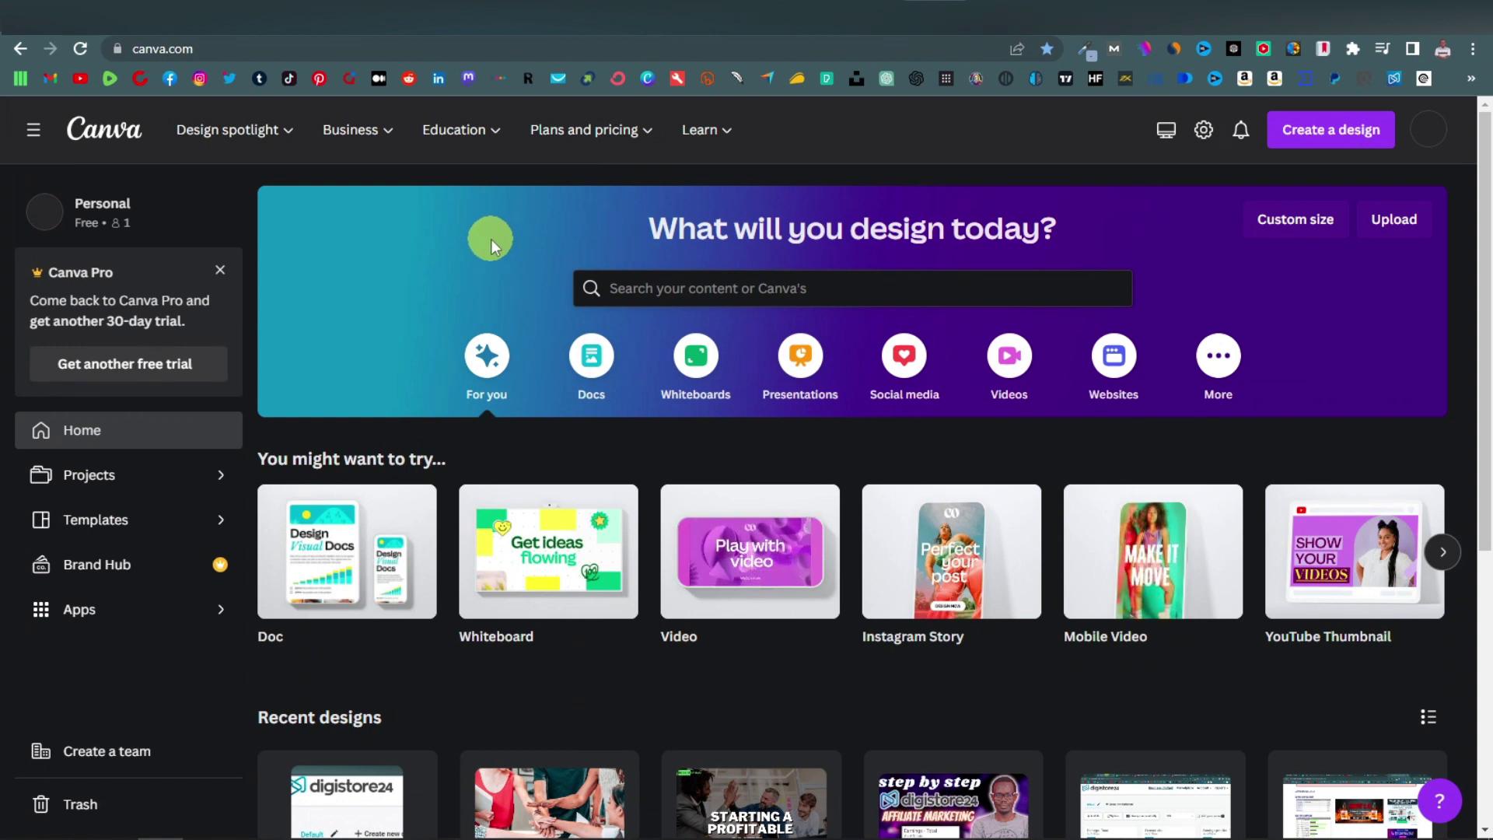
{"action": "left_click", "coordinate": [1448, 553]}
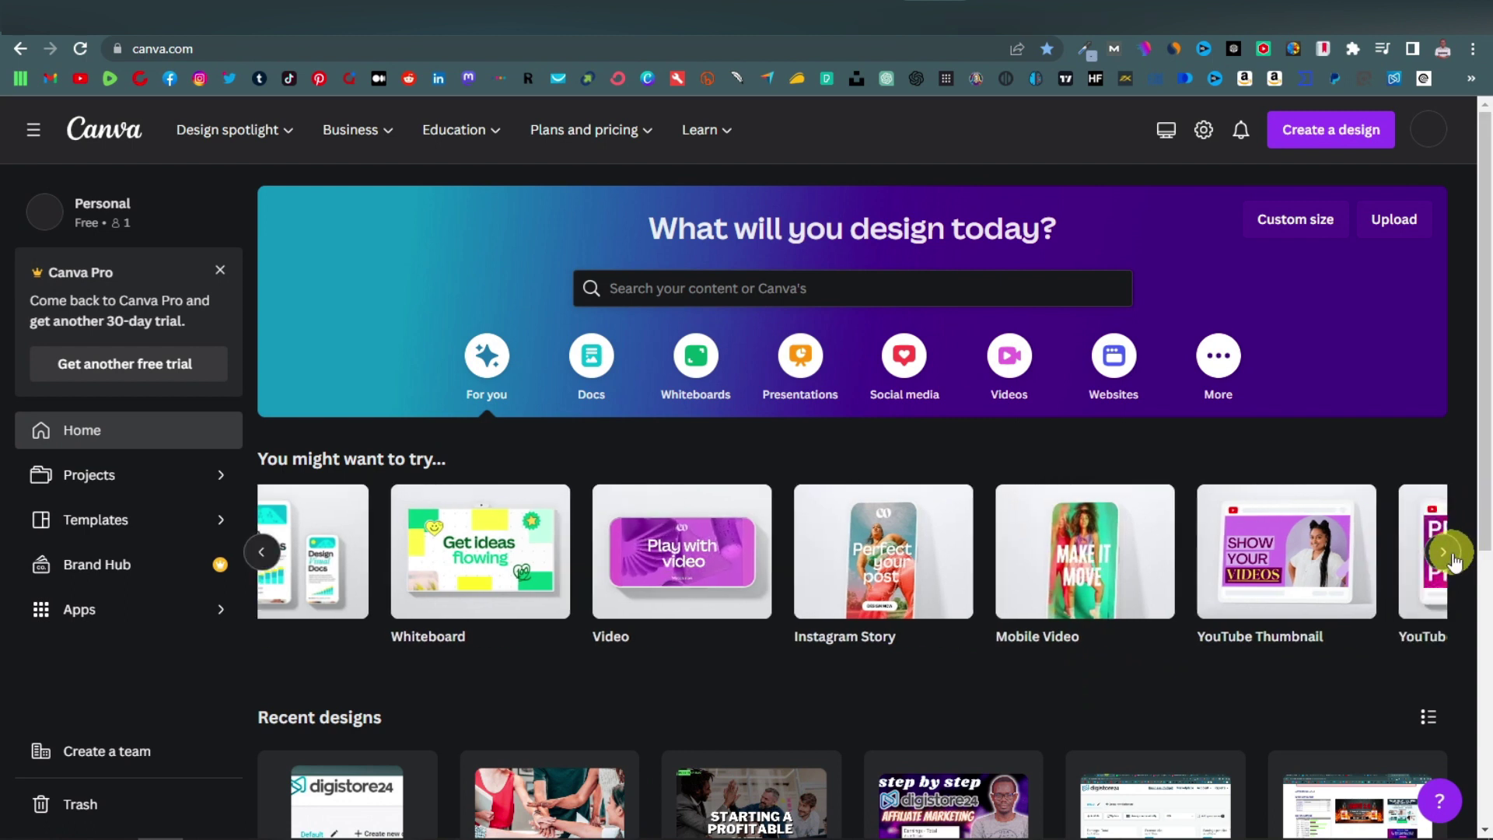
{"action": "left_click", "coordinate": [1444, 553]}
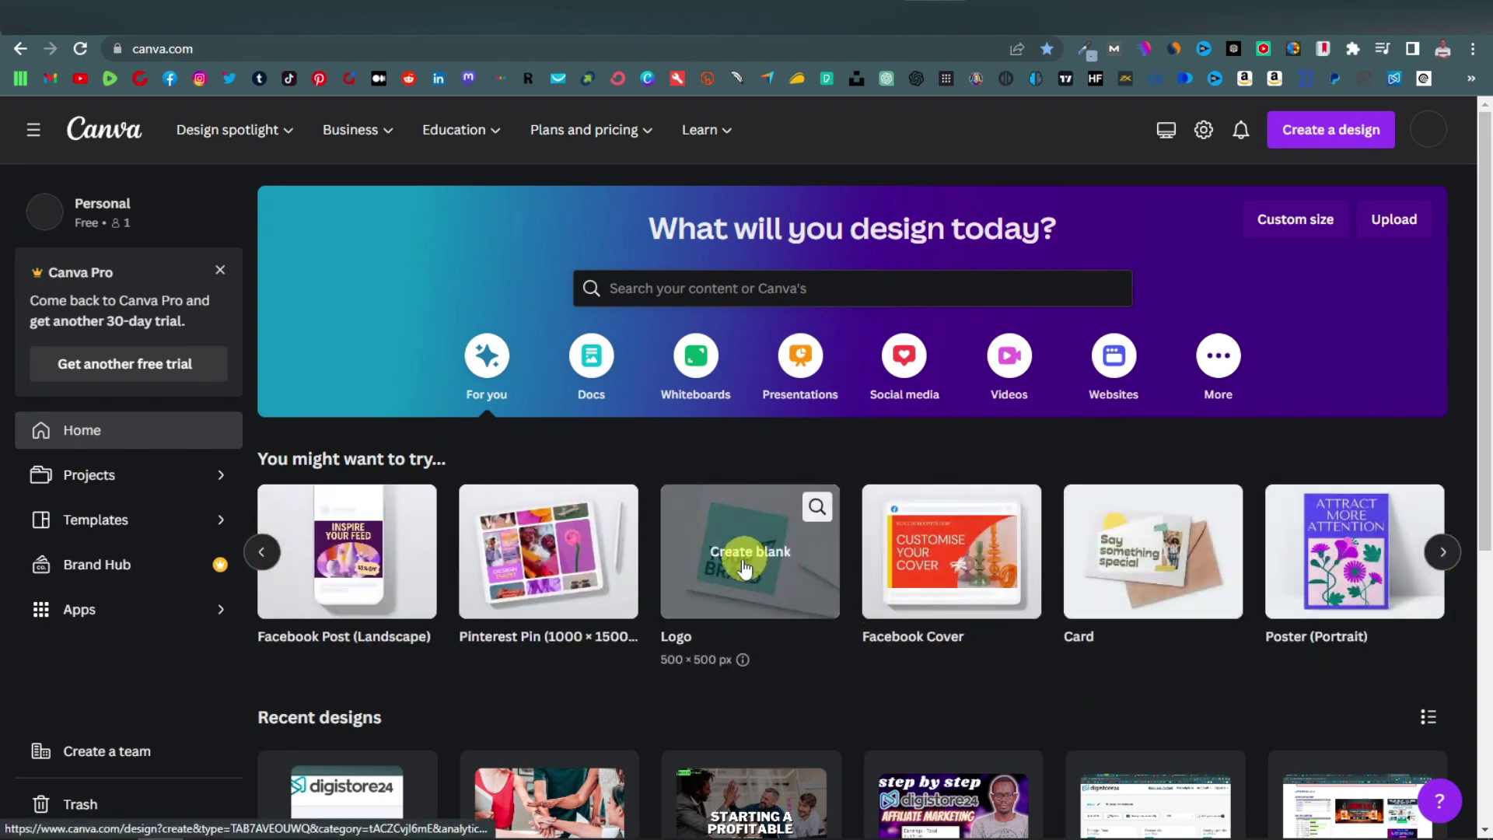
{"action": "left_click", "coordinate": [754, 562]}
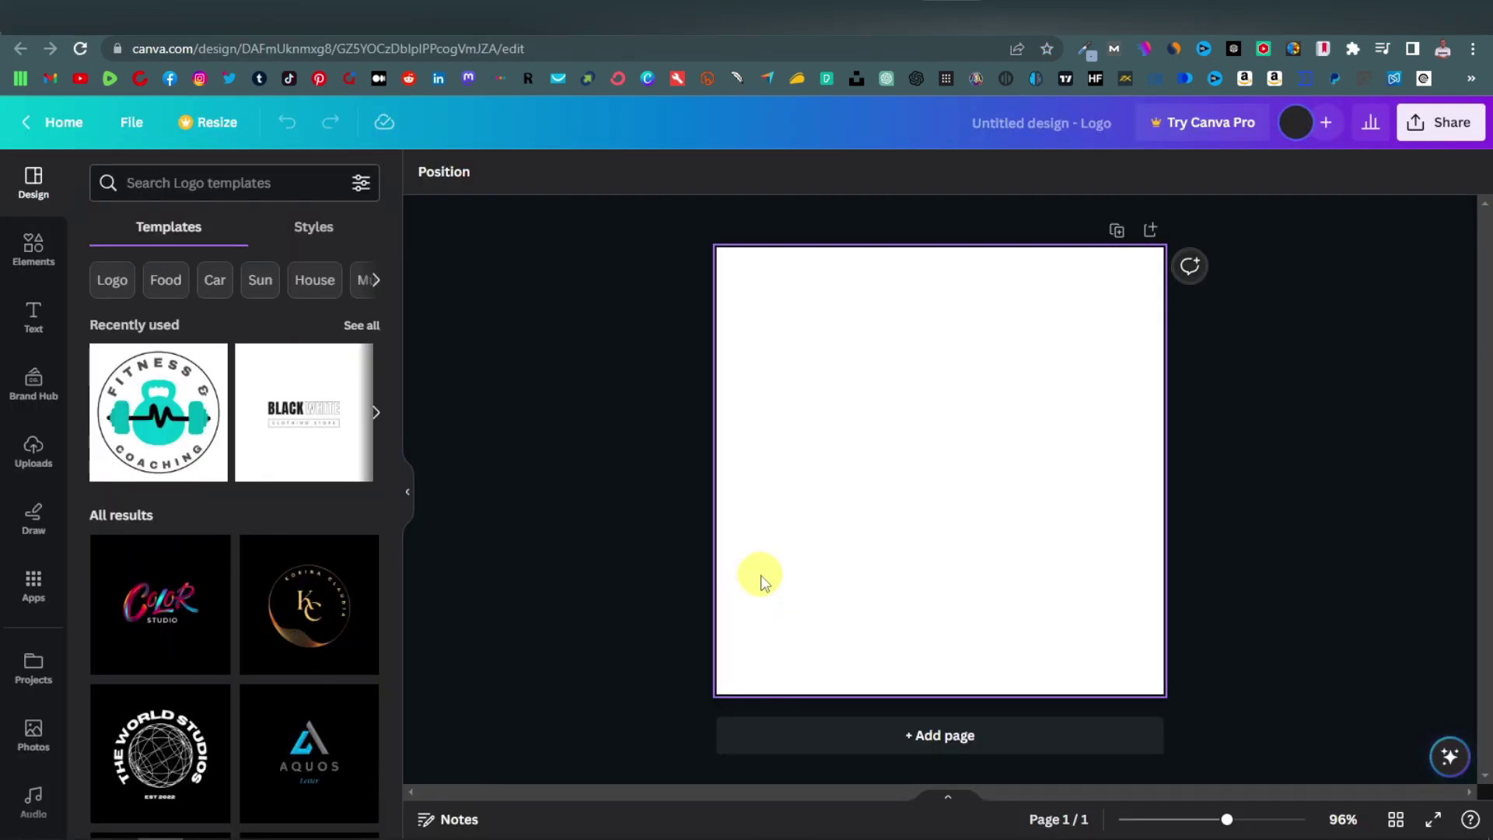
Step: Upload the Zotrim before-and-after banner image and place it on the blank page
{"action": "left_click", "coordinate": [110, 822]}
{"action": "left_click", "coordinate": [607, 394]}
{"action": "left_click_drag", "start_coordinate": [607, 404], "coordinate": [945, 673]}
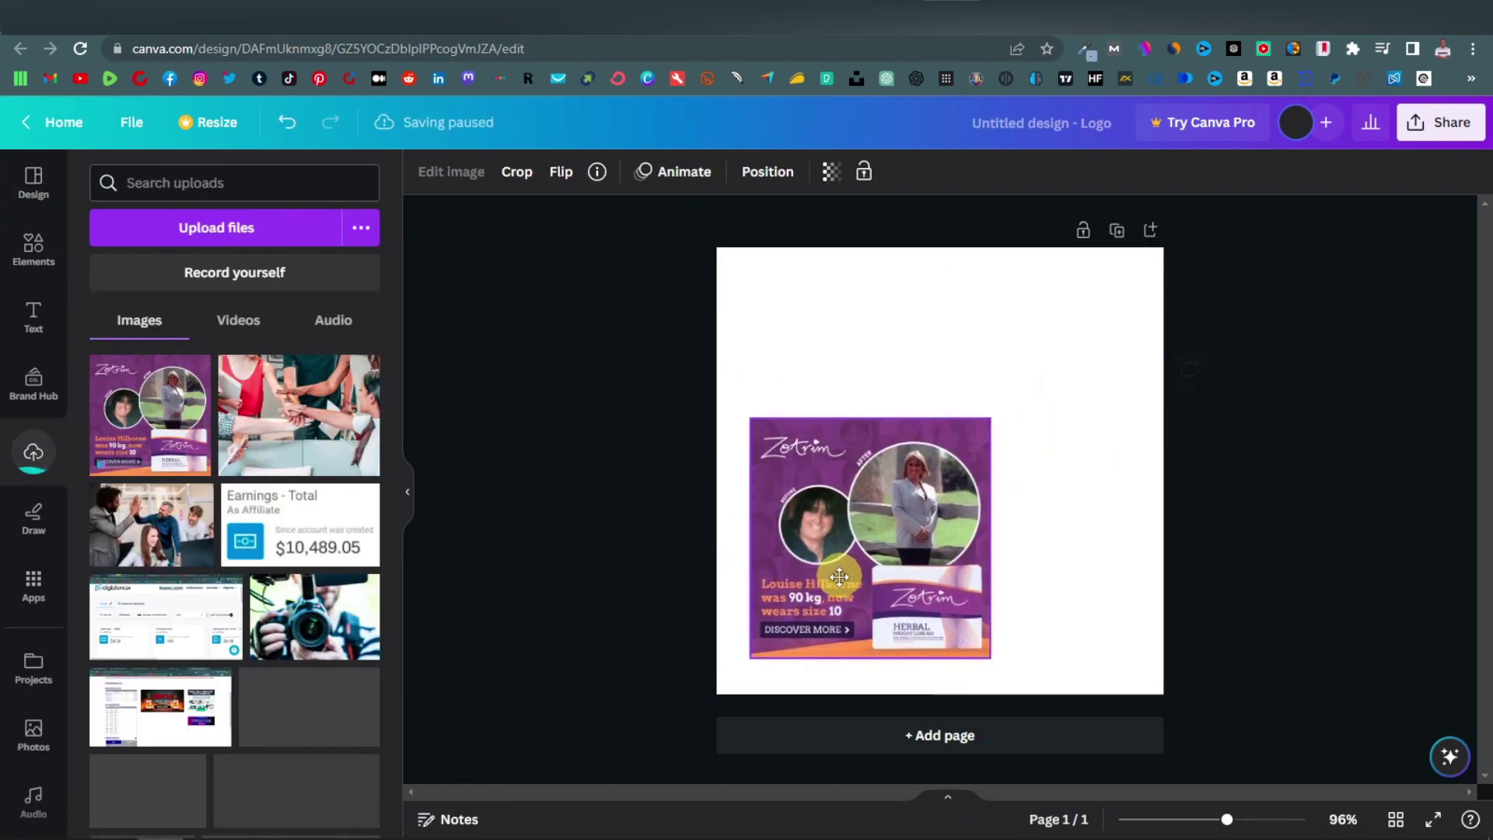
Step: Enlarge the Zotrim banner to most of the page width and centre it horizontally along the page's bottom edge
{"action": "left_click_drag", "start_coordinate": [956, 456], "coordinate": [1129, 309]}
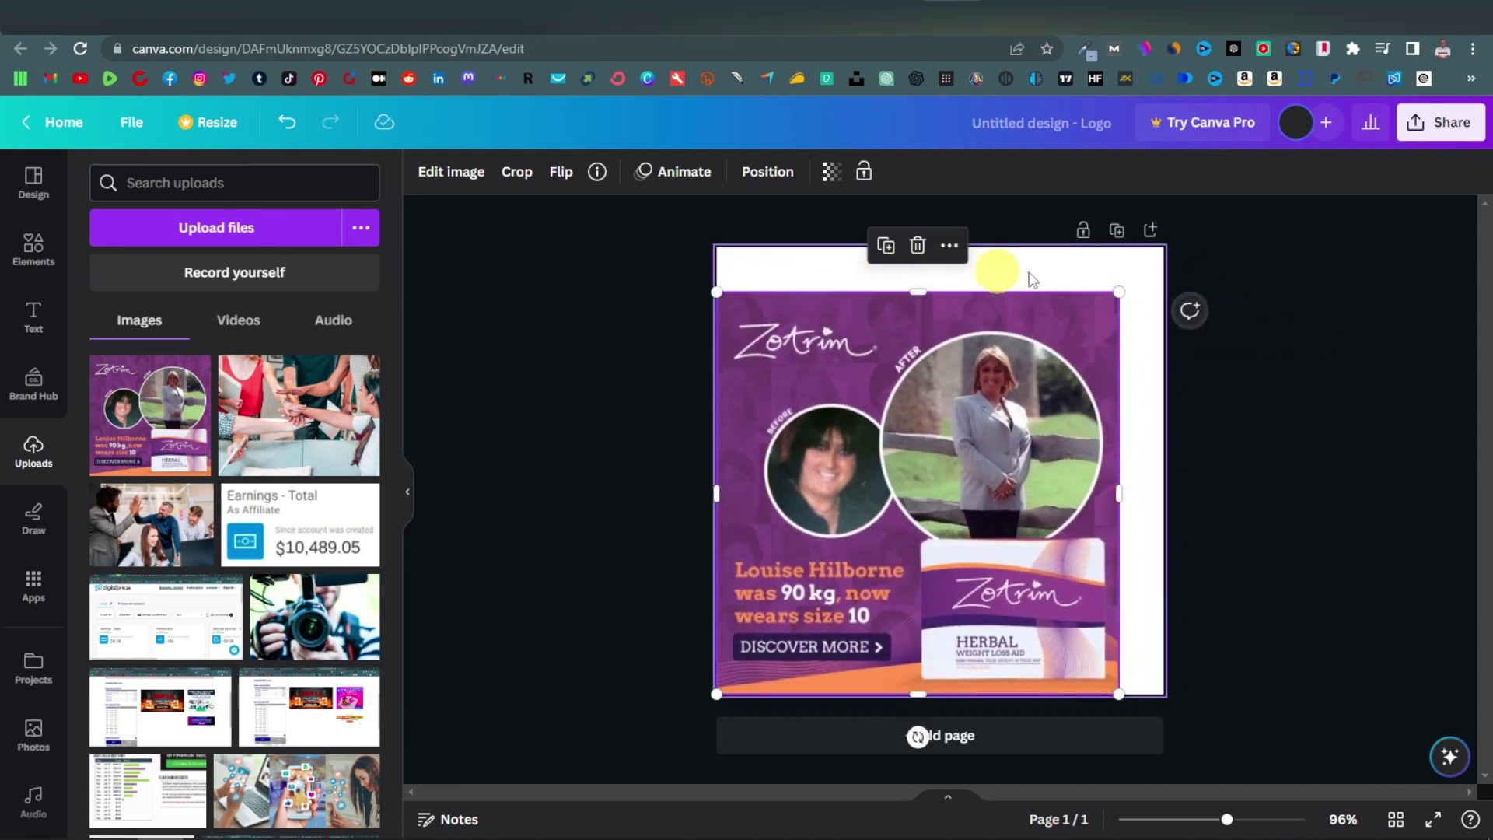
{"action": "left_click_drag", "start_coordinate": [1115, 296], "coordinate": [1103, 307]}
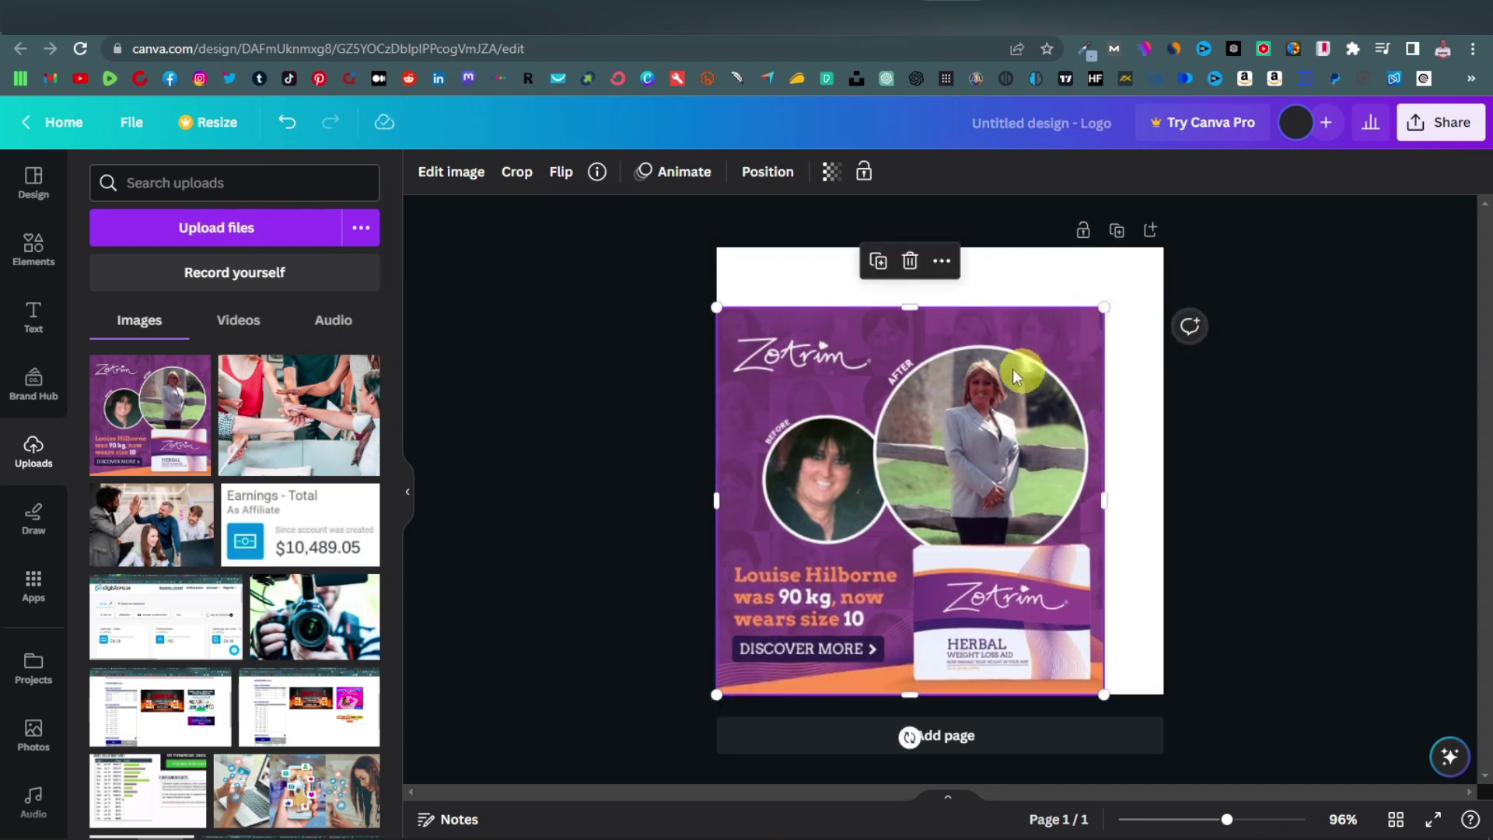
{"action": "left_click_drag", "start_coordinate": [964, 400], "coordinate": [975, 401]}
Step: Set the page background to the purple photo colour #6d3e79 taken from the banner
{"action": "left_click", "coordinate": [733, 472]}
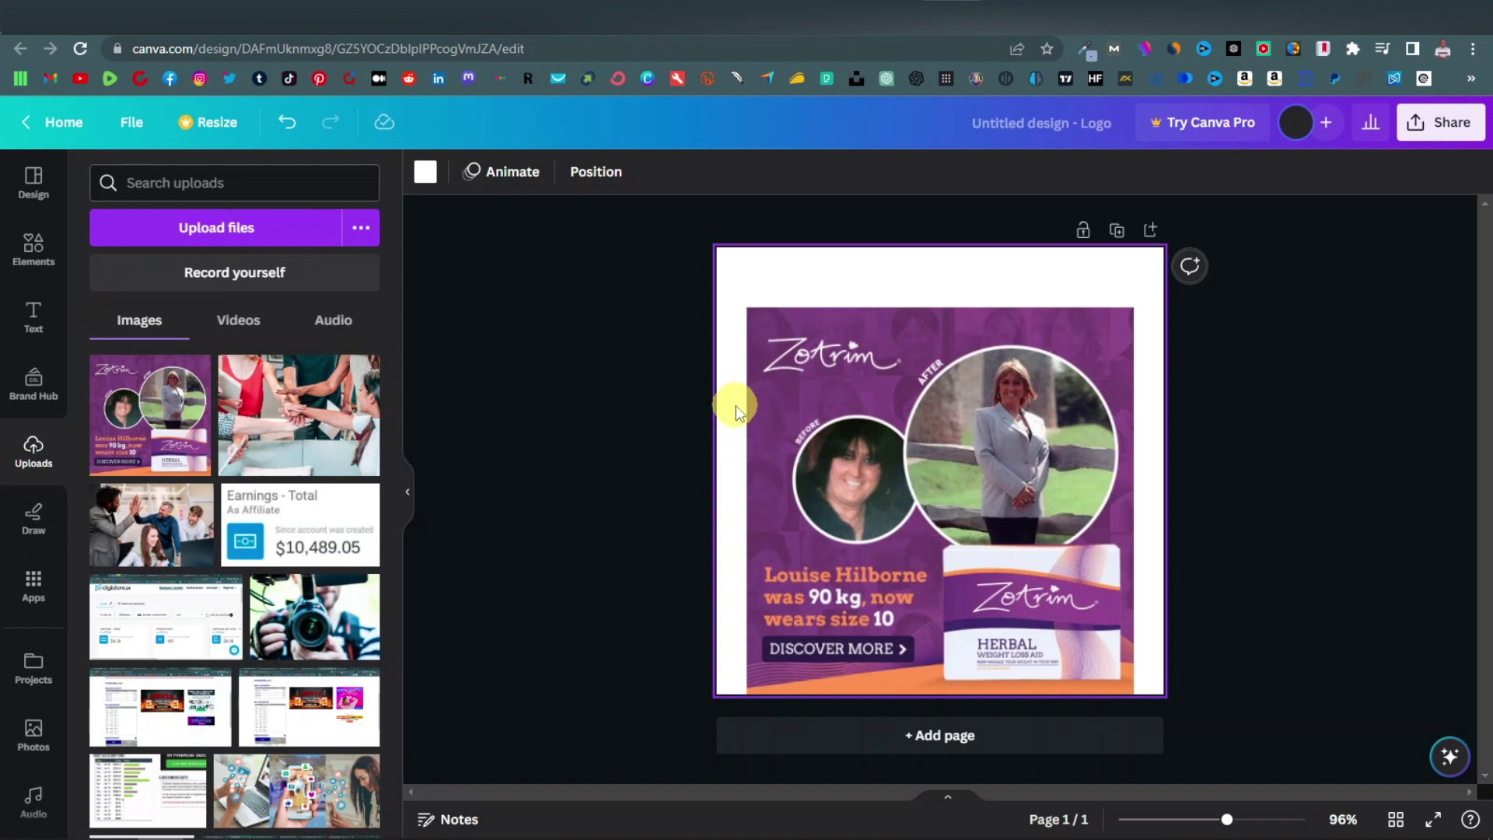
{"action": "left_click", "coordinate": [426, 179]}
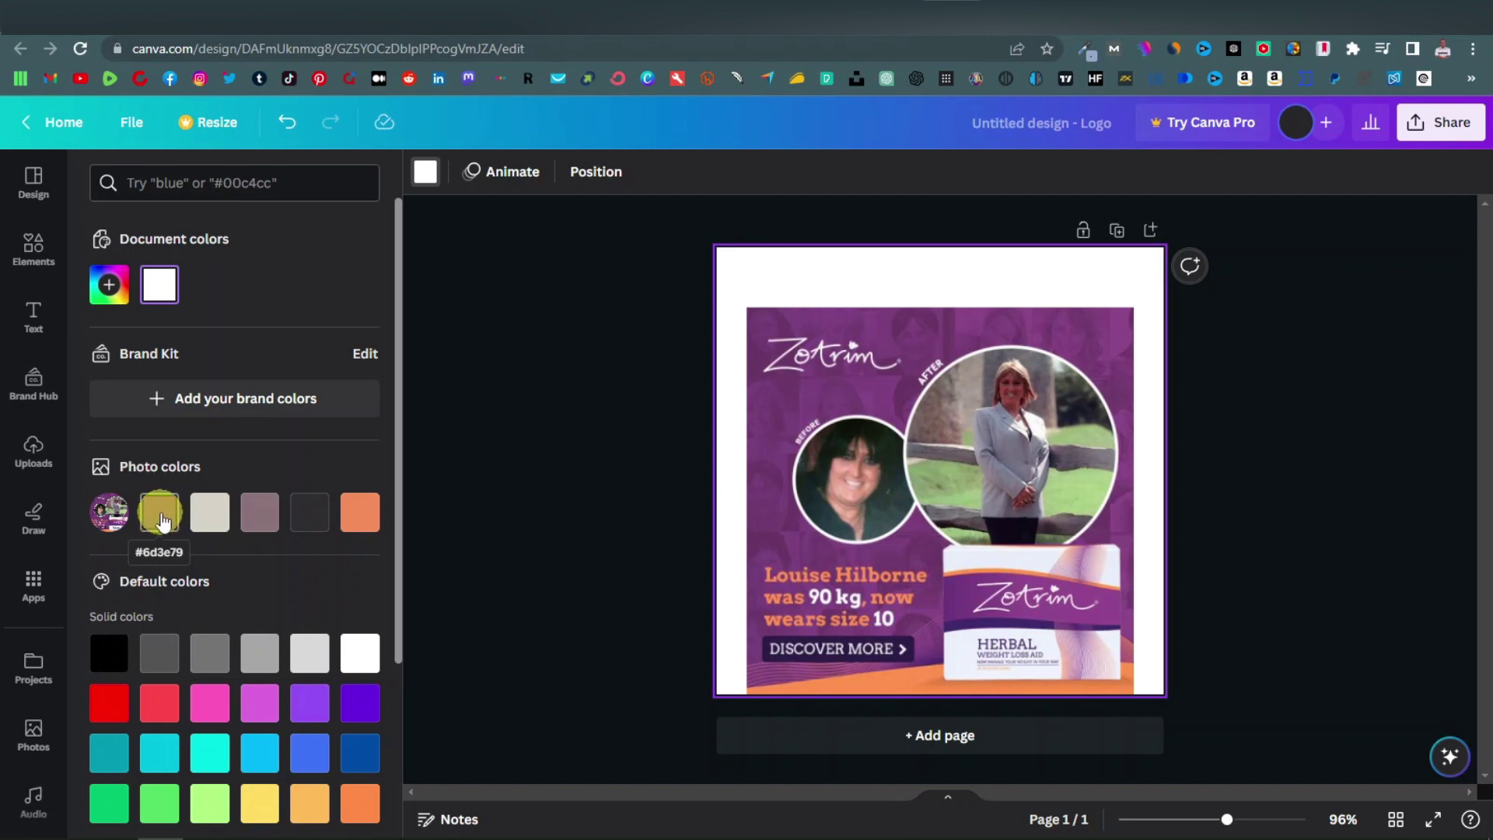
{"action": "left_click", "coordinate": [161, 520]}
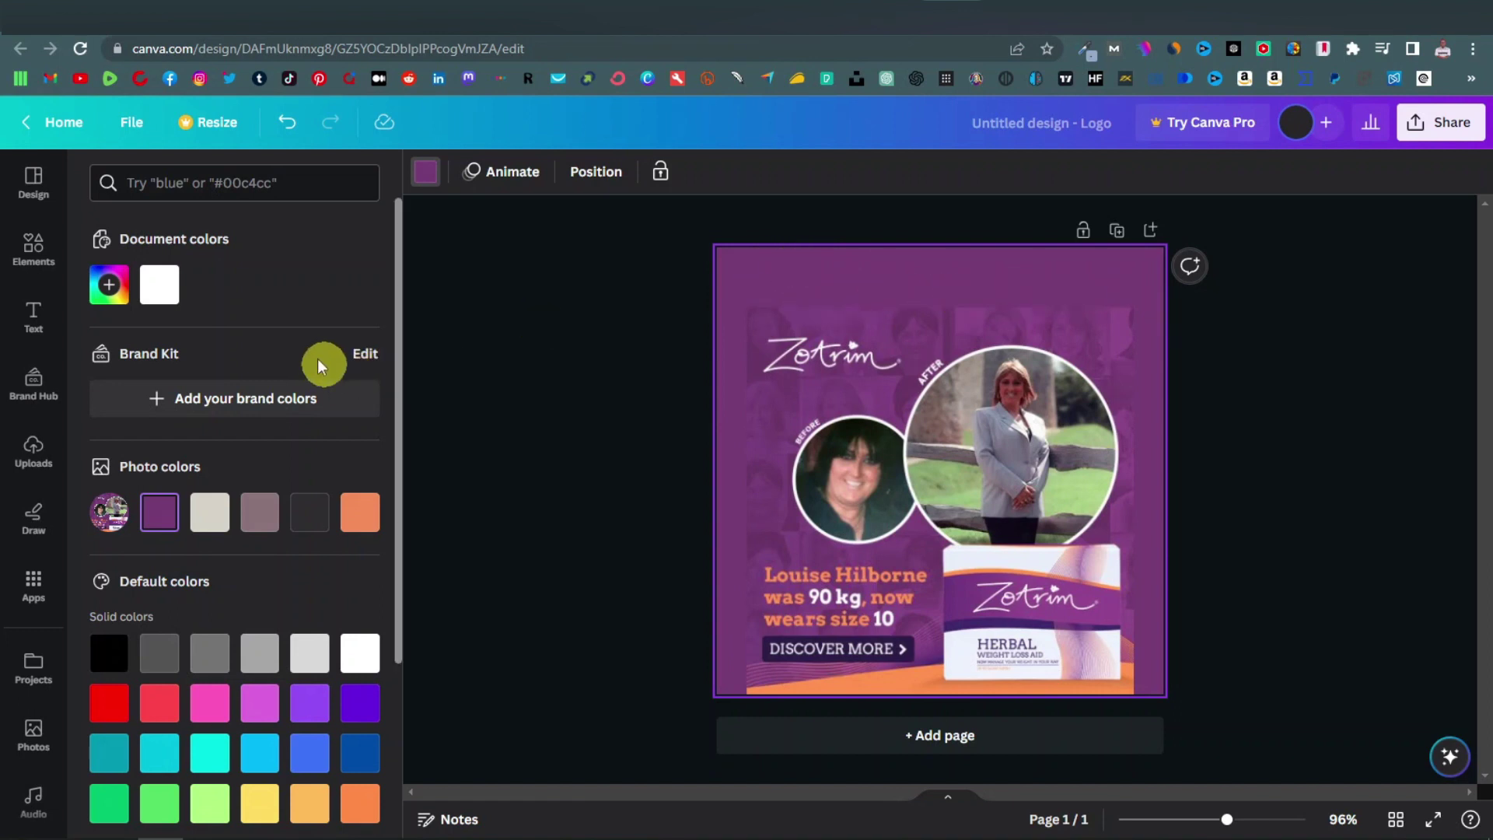
Step: Add a subheading text box, enlarge it to font size 26 and move it above the banner
{"action": "left_click", "coordinate": [31, 313]}
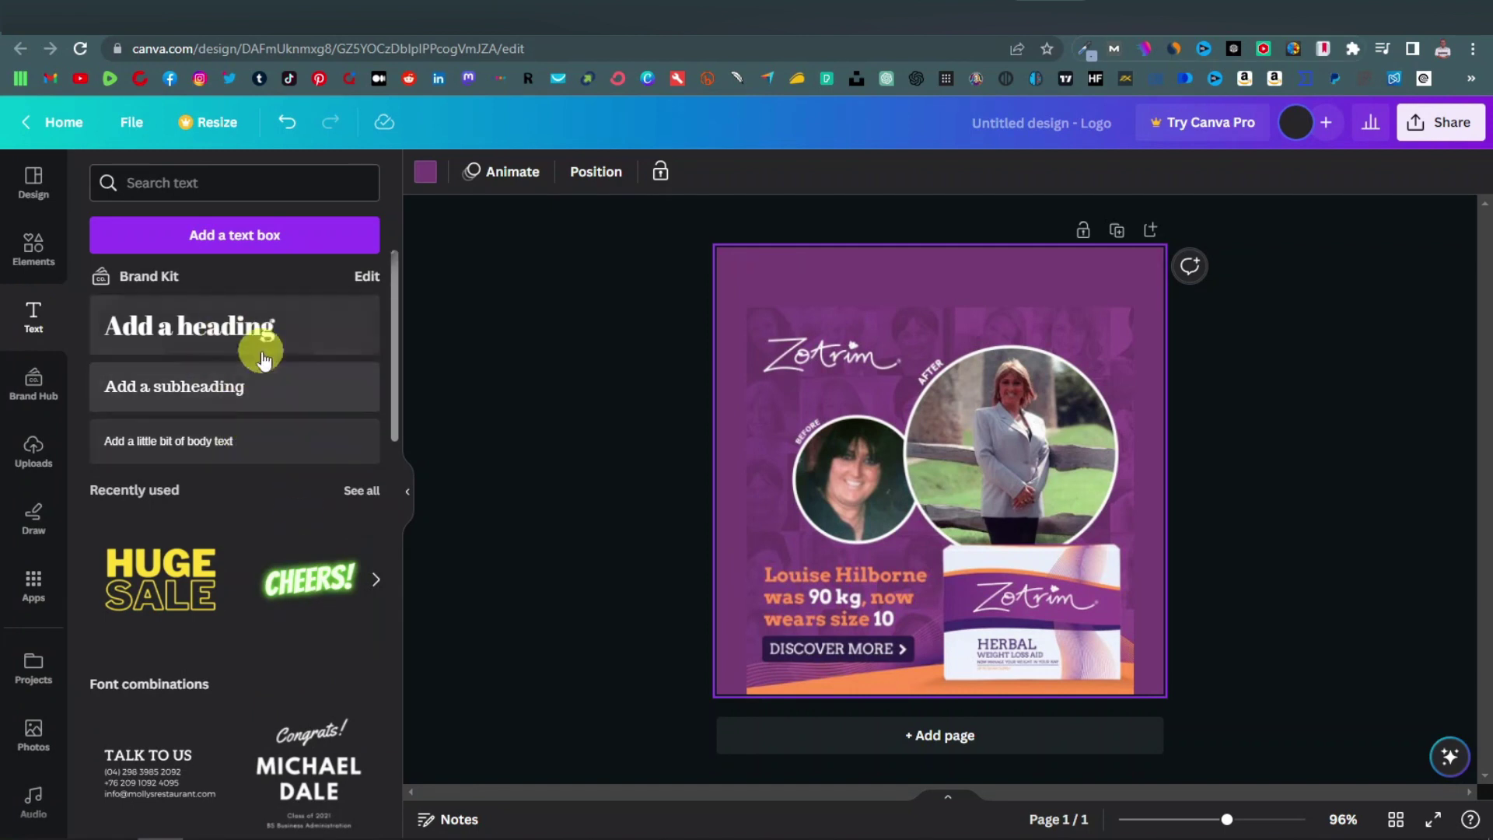
{"action": "left_click", "coordinate": [202, 394]}
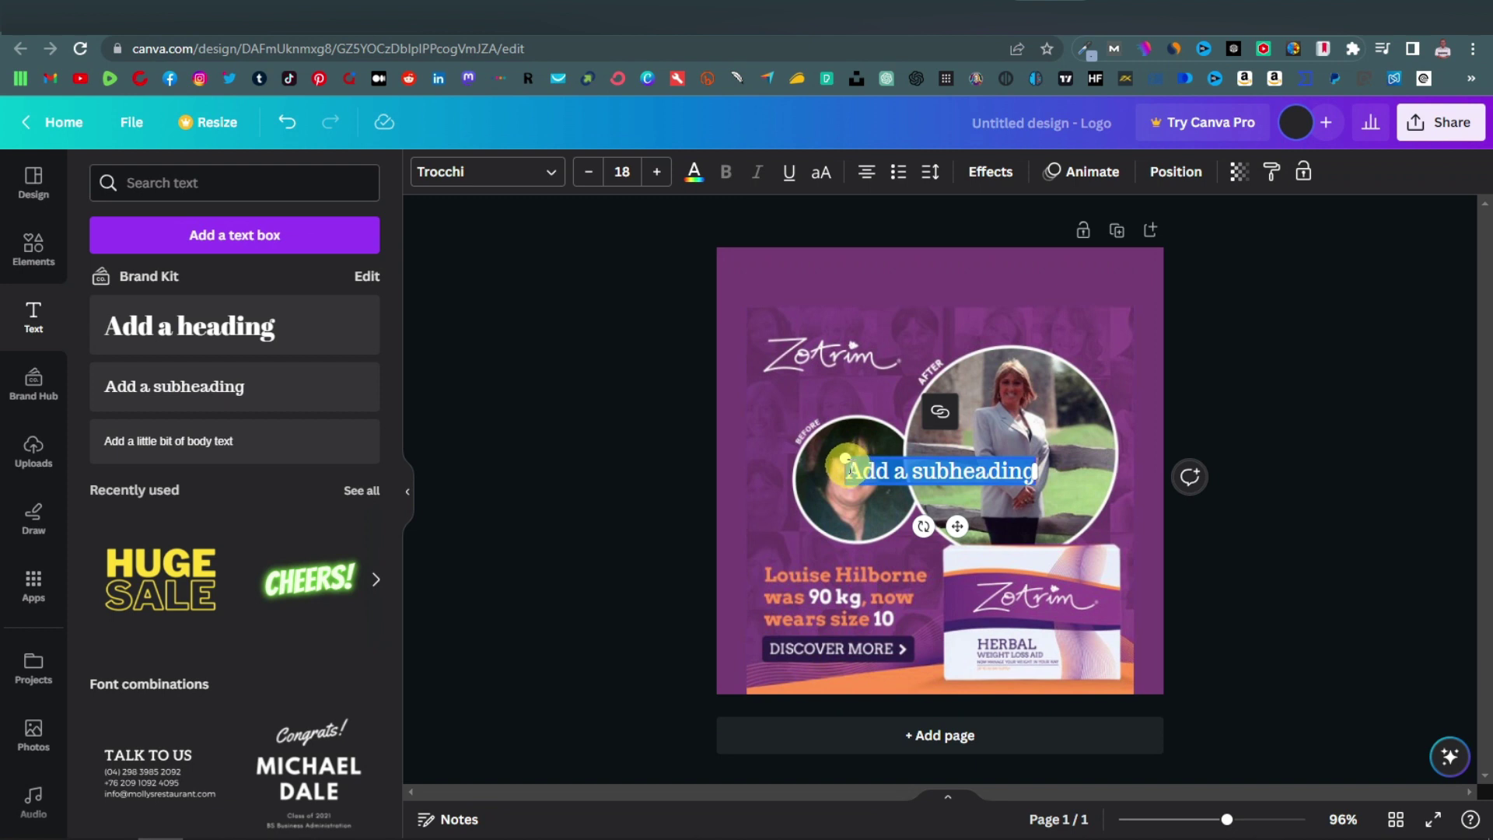
{"action": "left_click_drag", "start_coordinate": [846, 456], "coordinate": [775, 416]}
{"action": "left_click_drag", "start_coordinate": [916, 527], "coordinate": [947, 350]}
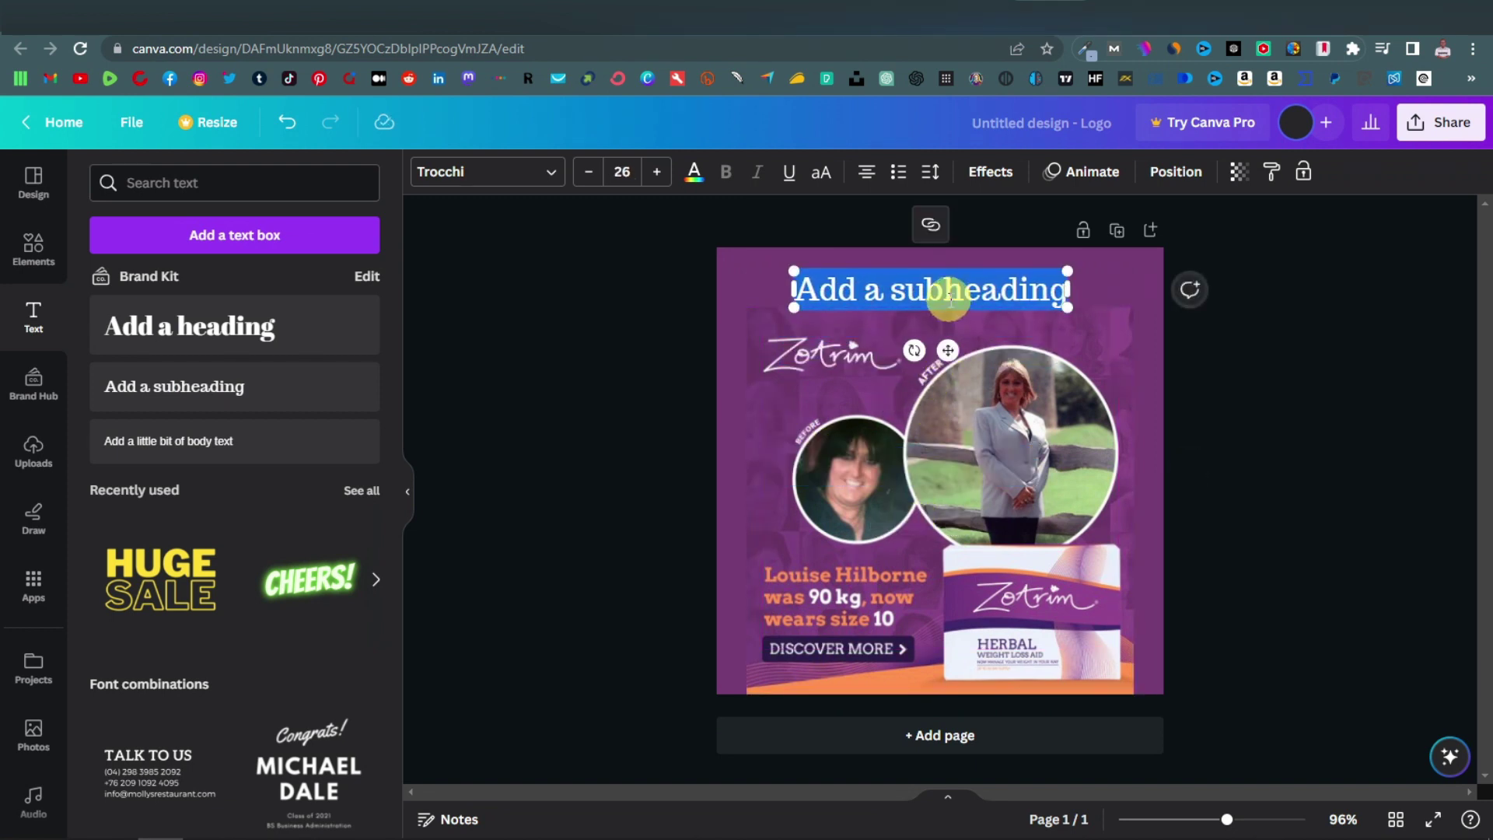
Step: Replace the subheading's placeholder text with "Scan the QR Code to learn more"
{"action": "type", "text": "Scan the Q/r"}
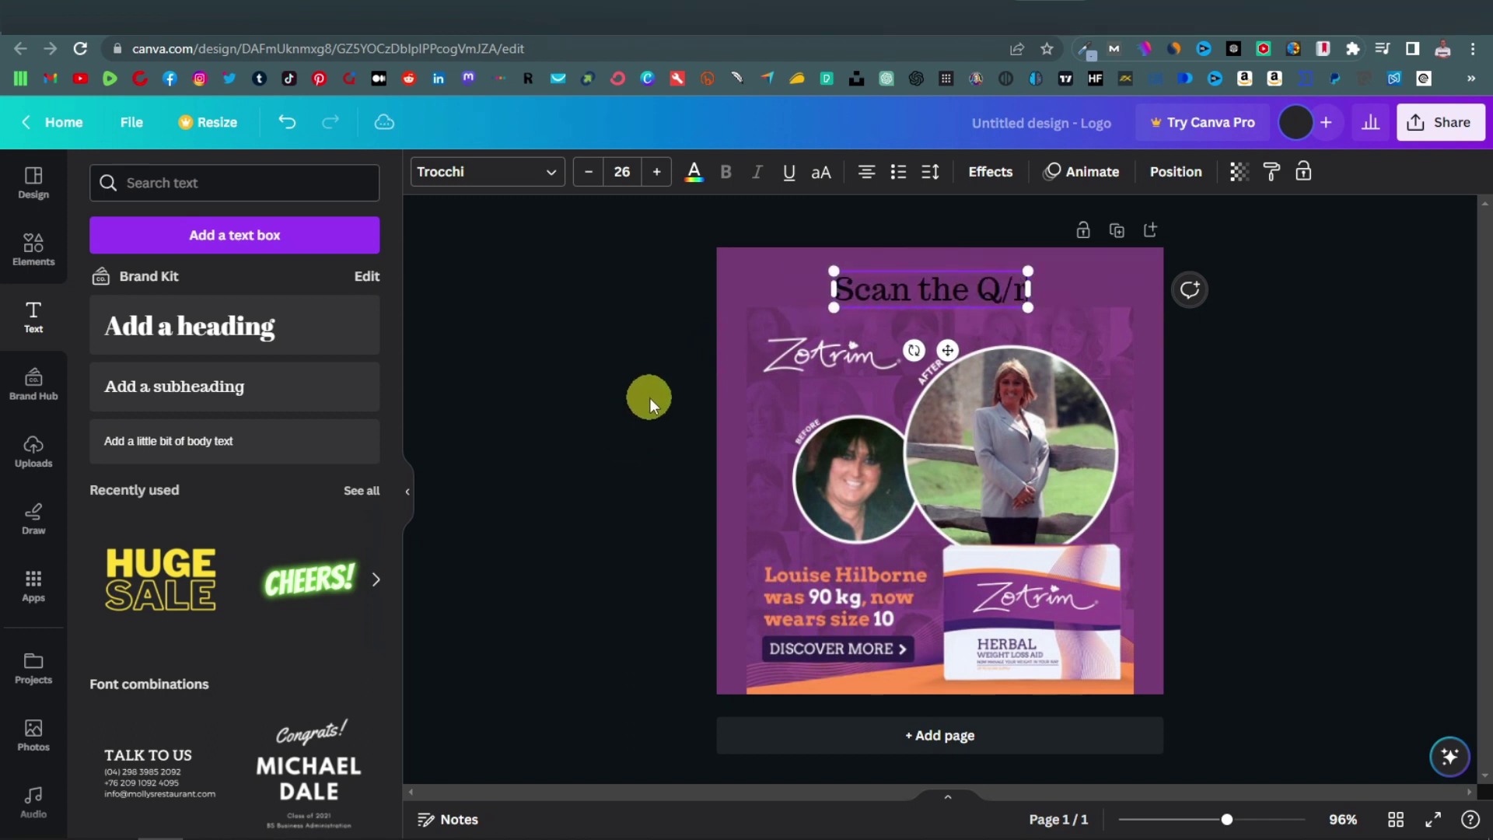
{"action": "key", "text": "BackSpace"}
{"action": "type", "text": "R"}
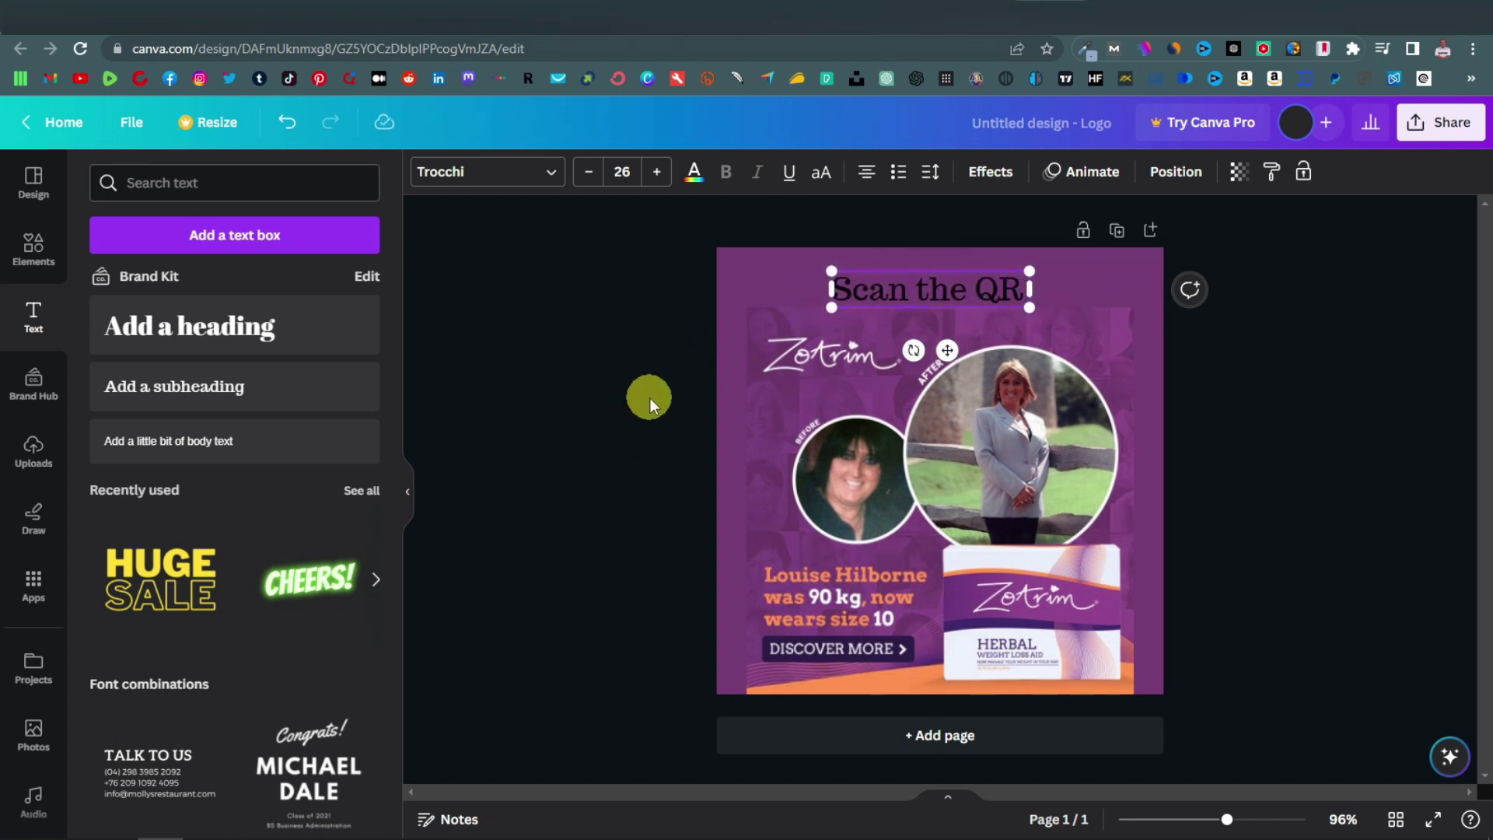
{"action": "type", "text": " Code to learn m"}
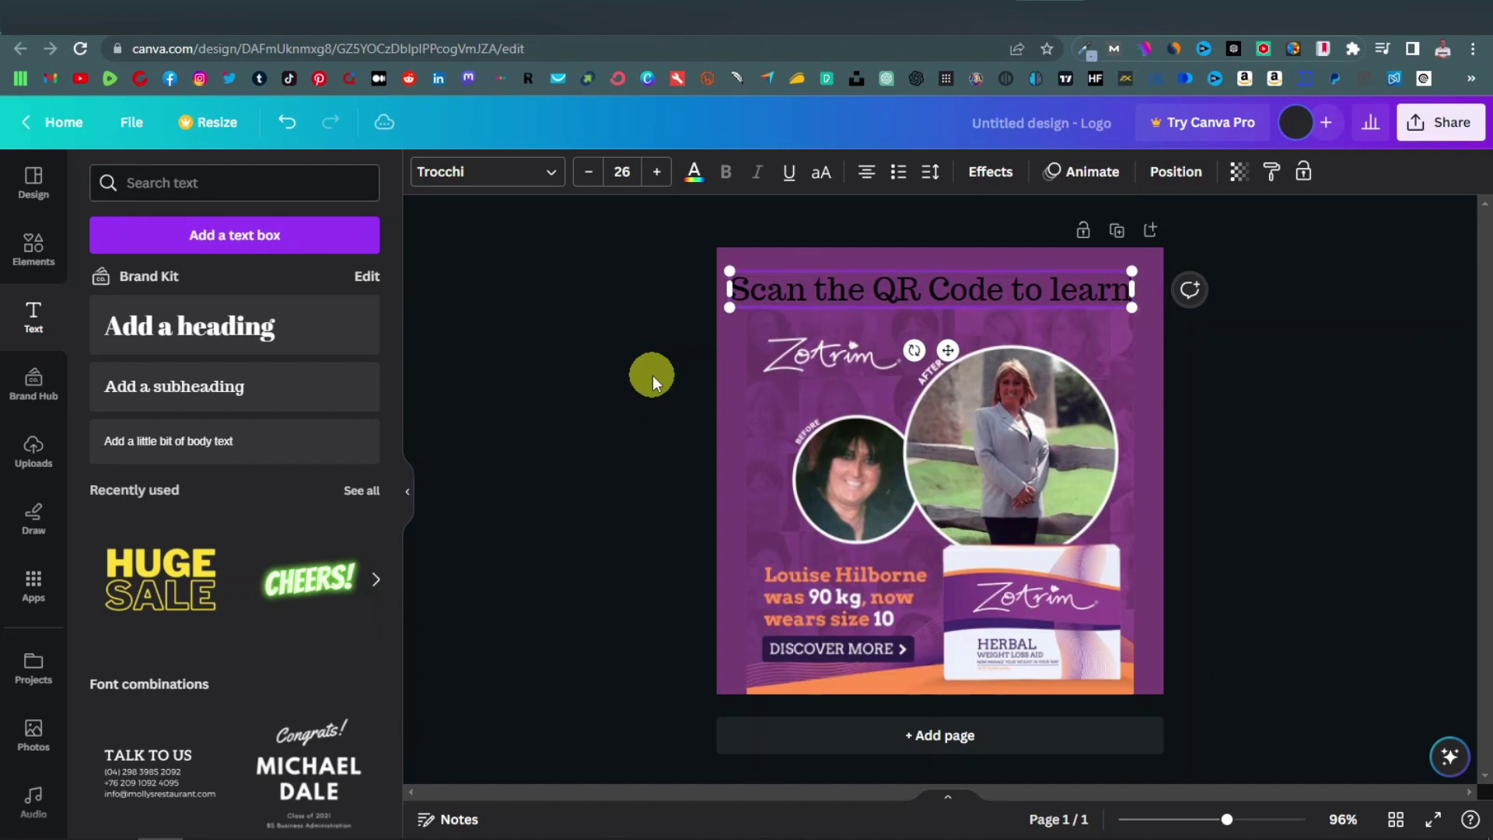
{"action": "key", "text": "BackSpace"}
{"action": "type", "text": "more"}
{"action": "left_click", "coordinate": [651, 375]}
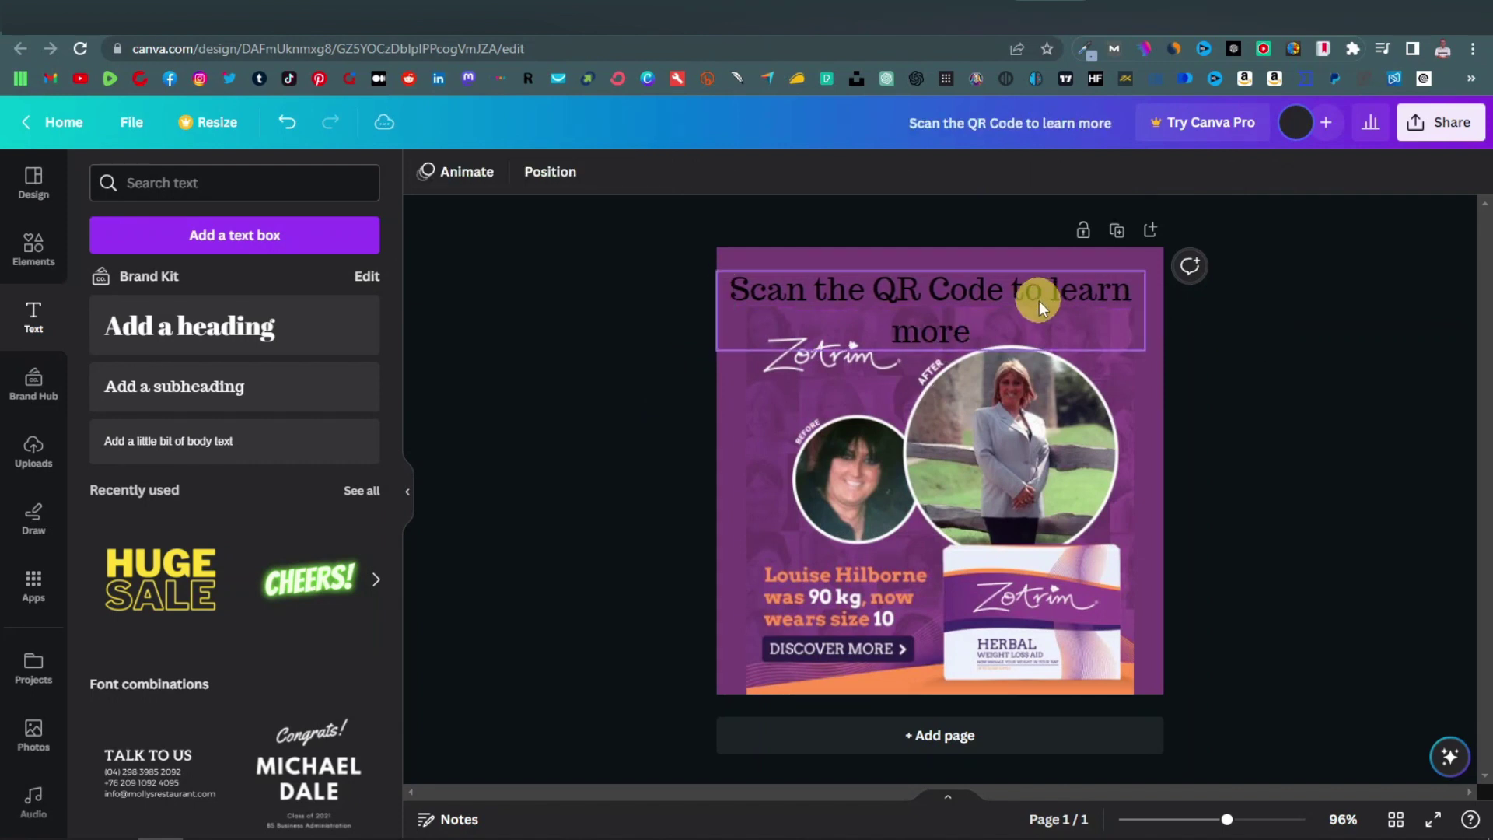
Step: Move the "Scan the QR Code to learn more" text slightly up to the page's centre line and colour it white
{"action": "left_click", "coordinate": [1040, 300]}
{"action": "left_click", "coordinate": [1283, 336]}
{"action": "left_click_drag", "start_coordinate": [981, 322], "coordinate": [991, 310]}
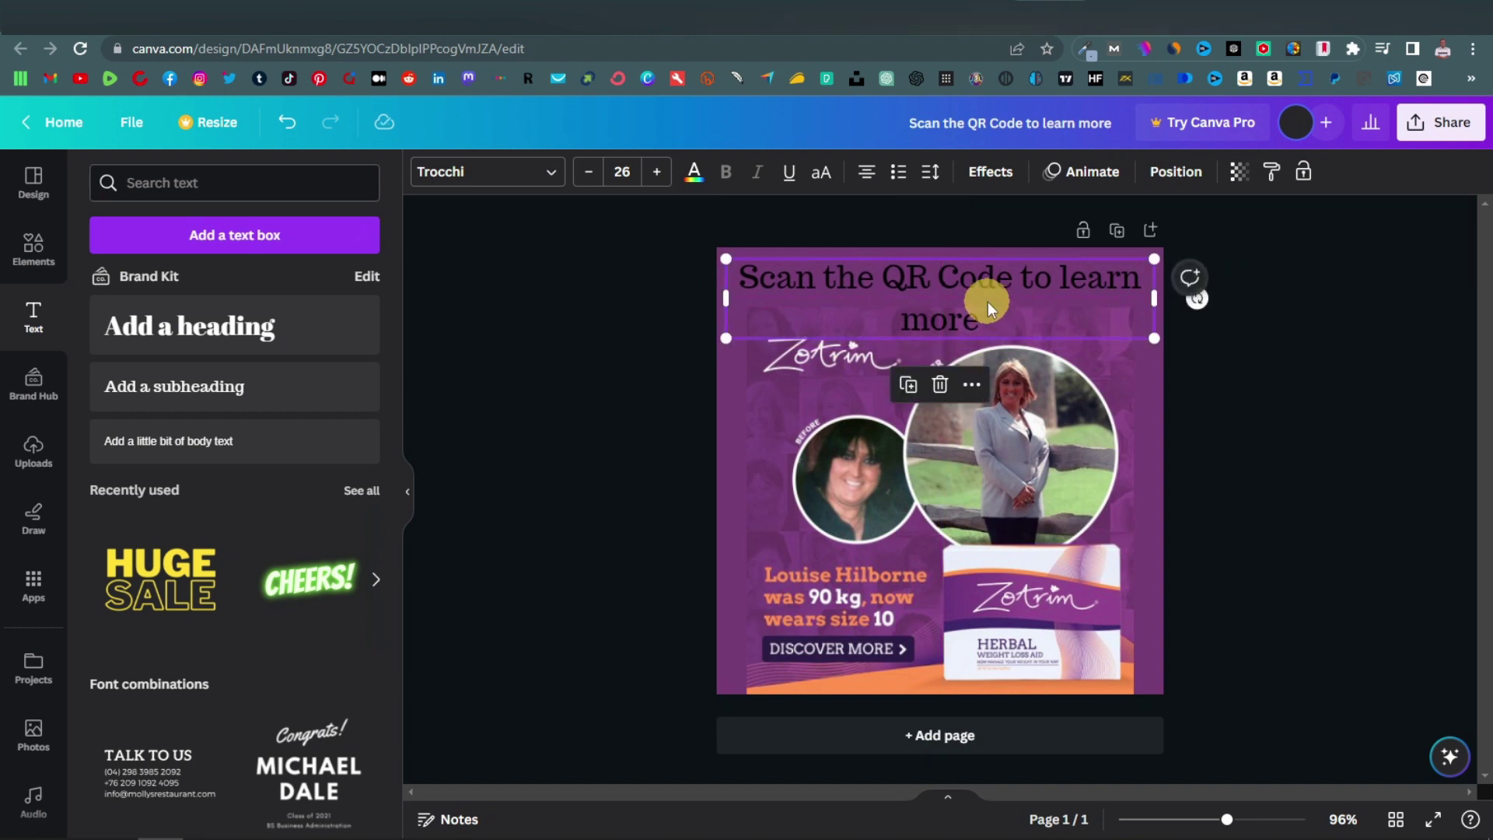
{"action": "left_click", "coordinate": [692, 170]}
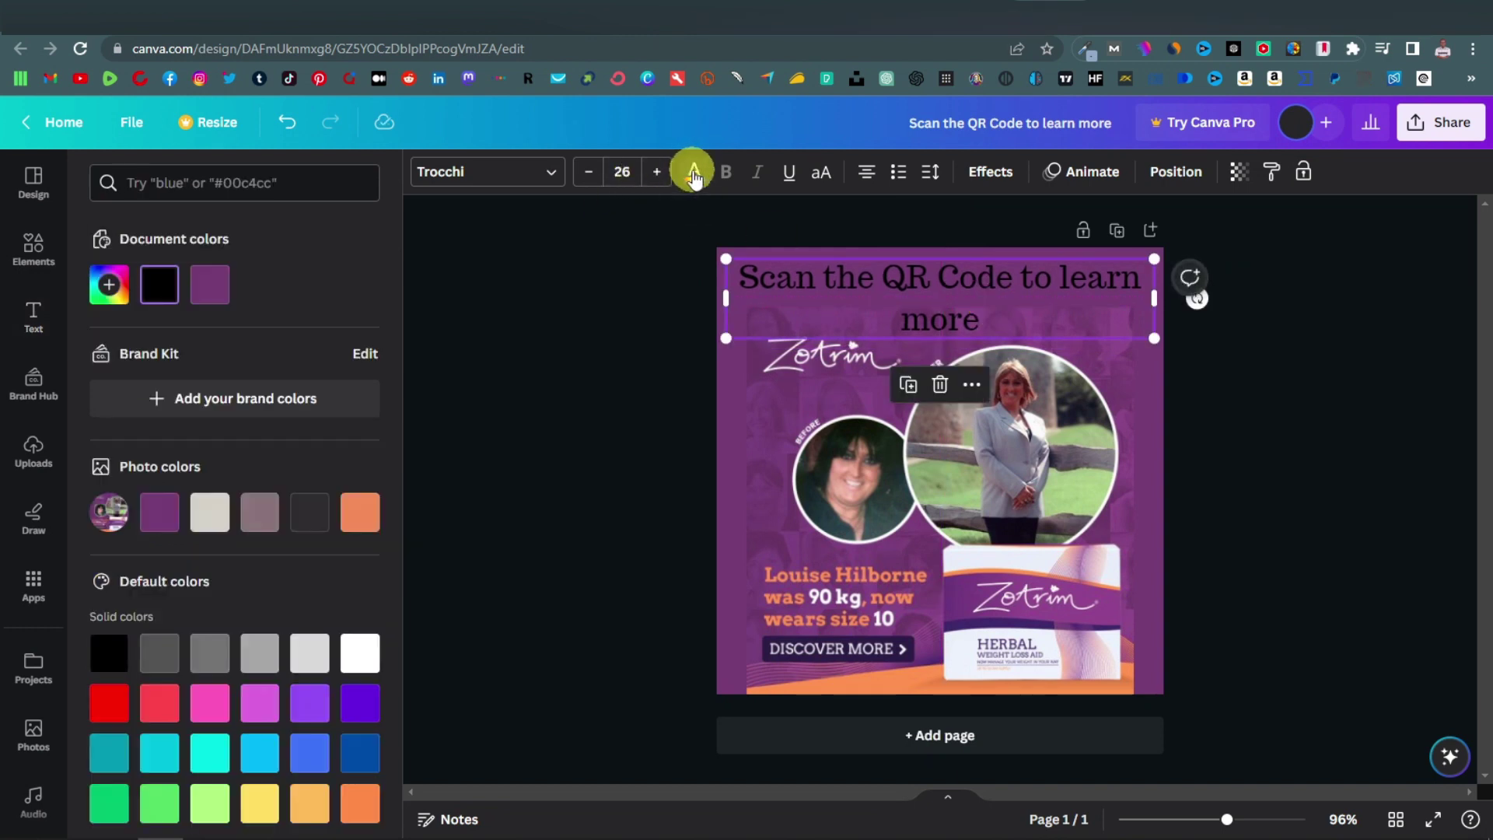
{"action": "left_click", "coordinate": [358, 653]}
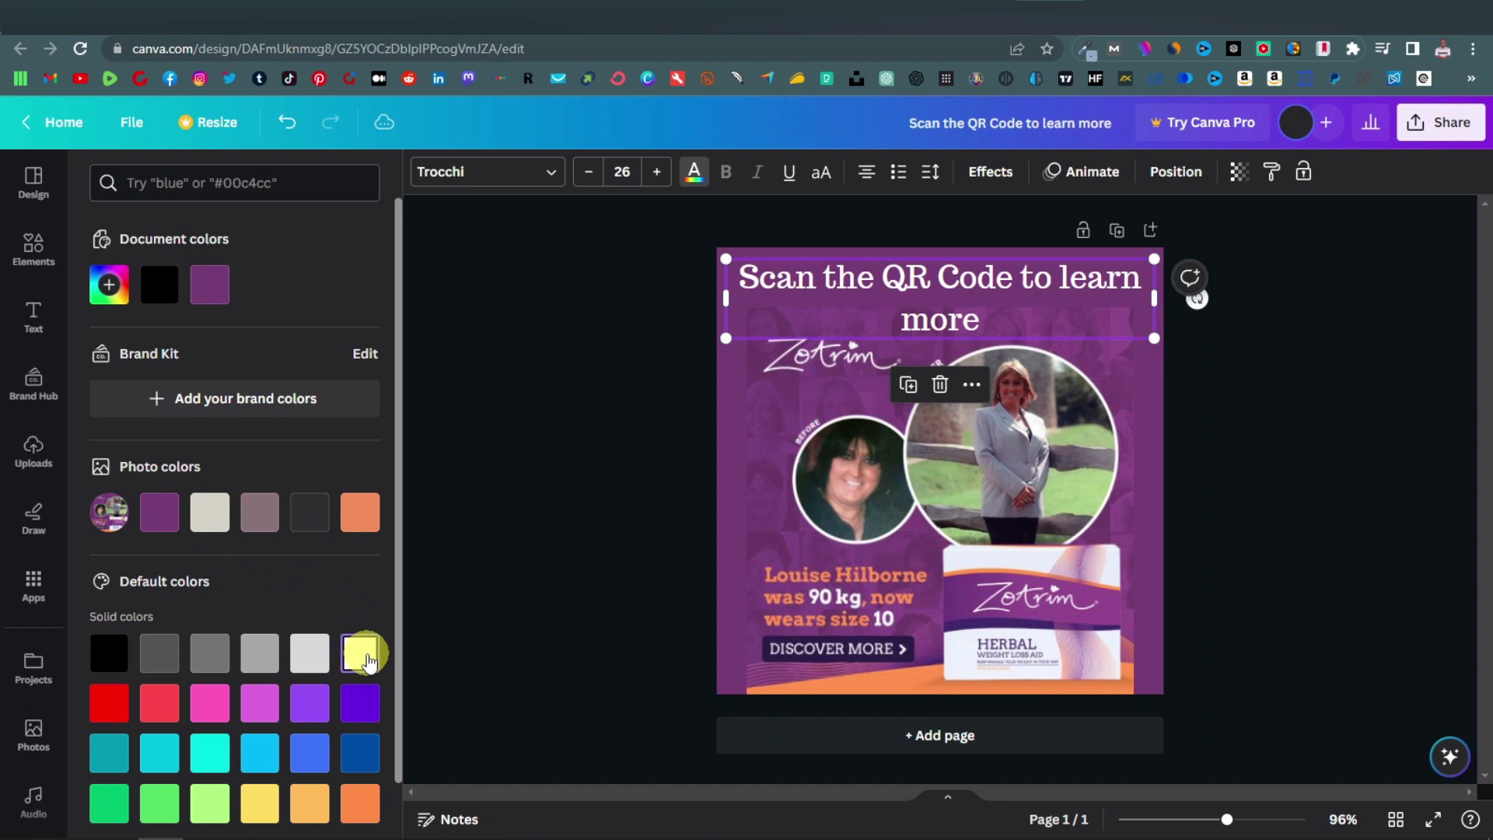
{"action": "left_click", "coordinate": [1300, 381]}
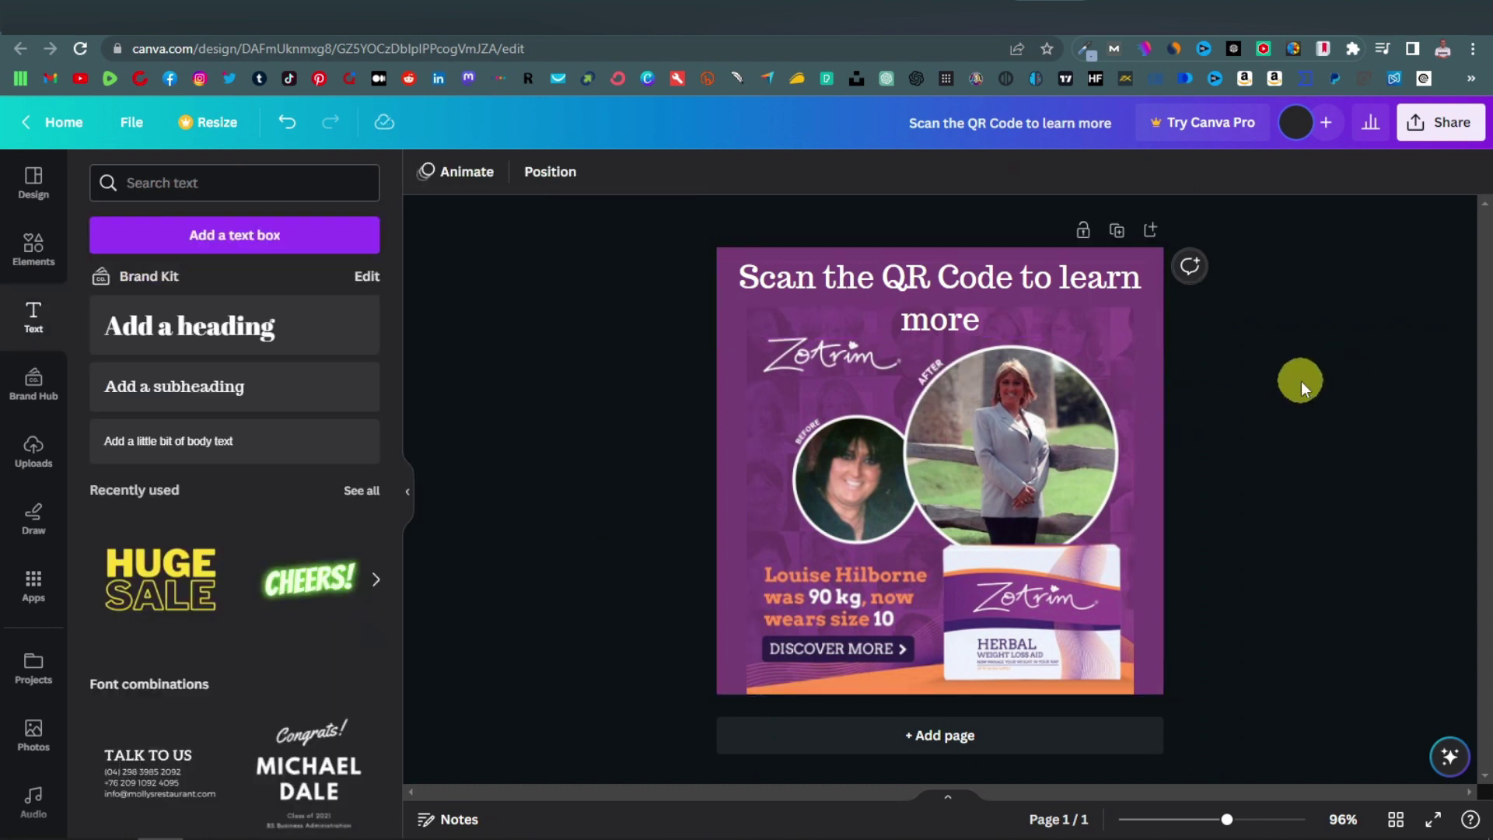
Step: Undo the last change to the banner design and leave nothing selected
{"action": "key", "text": "ctrl+z"}
{"action": "left_click", "coordinate": [1262, 420]}
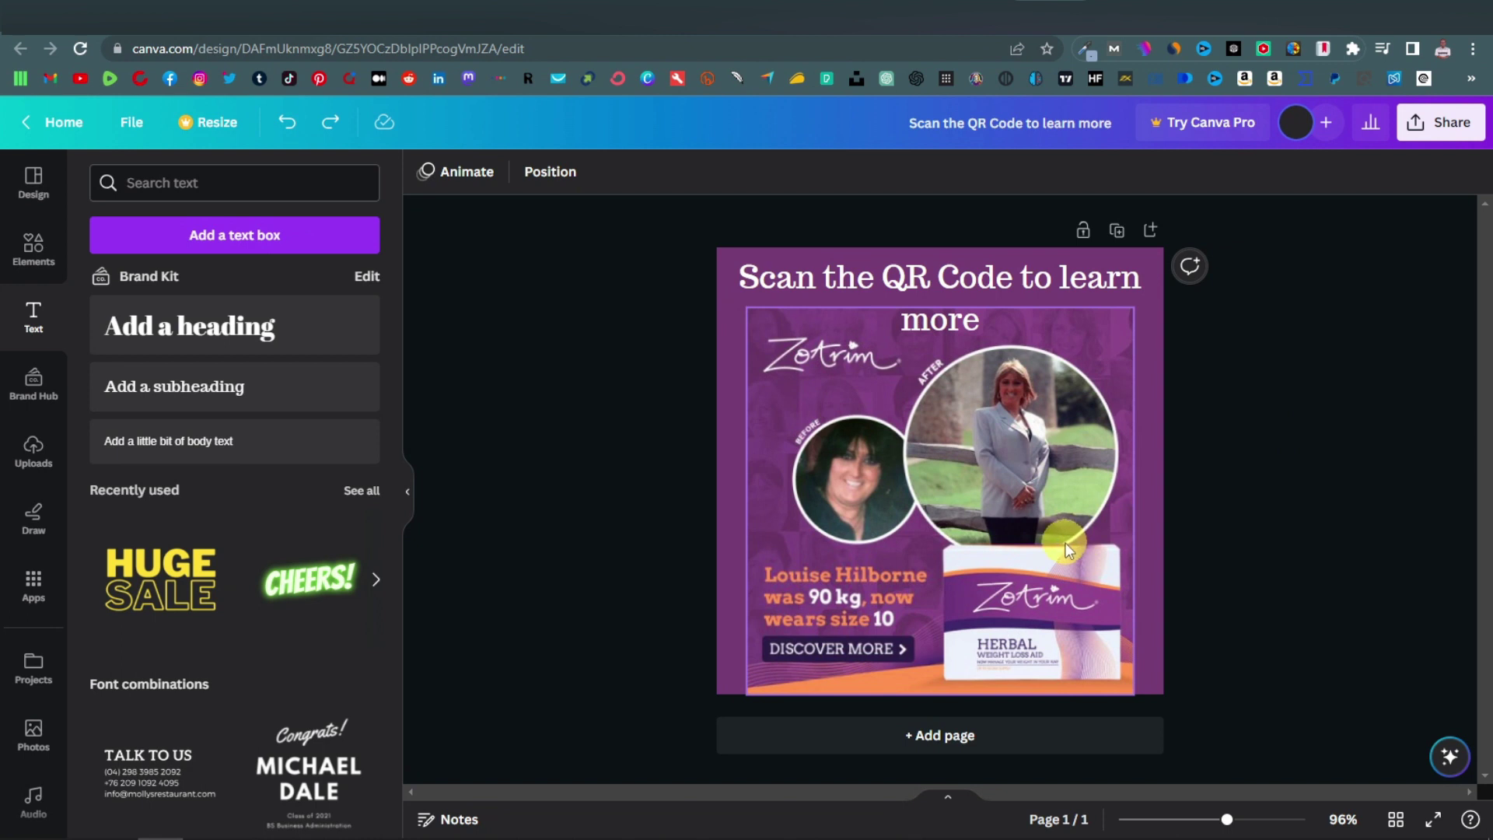
Step: Copy the Google Docs article's share link and paste it into QR Code Generator to create its QR code
{"action": "left_click", "coordinate": [560, 78]}
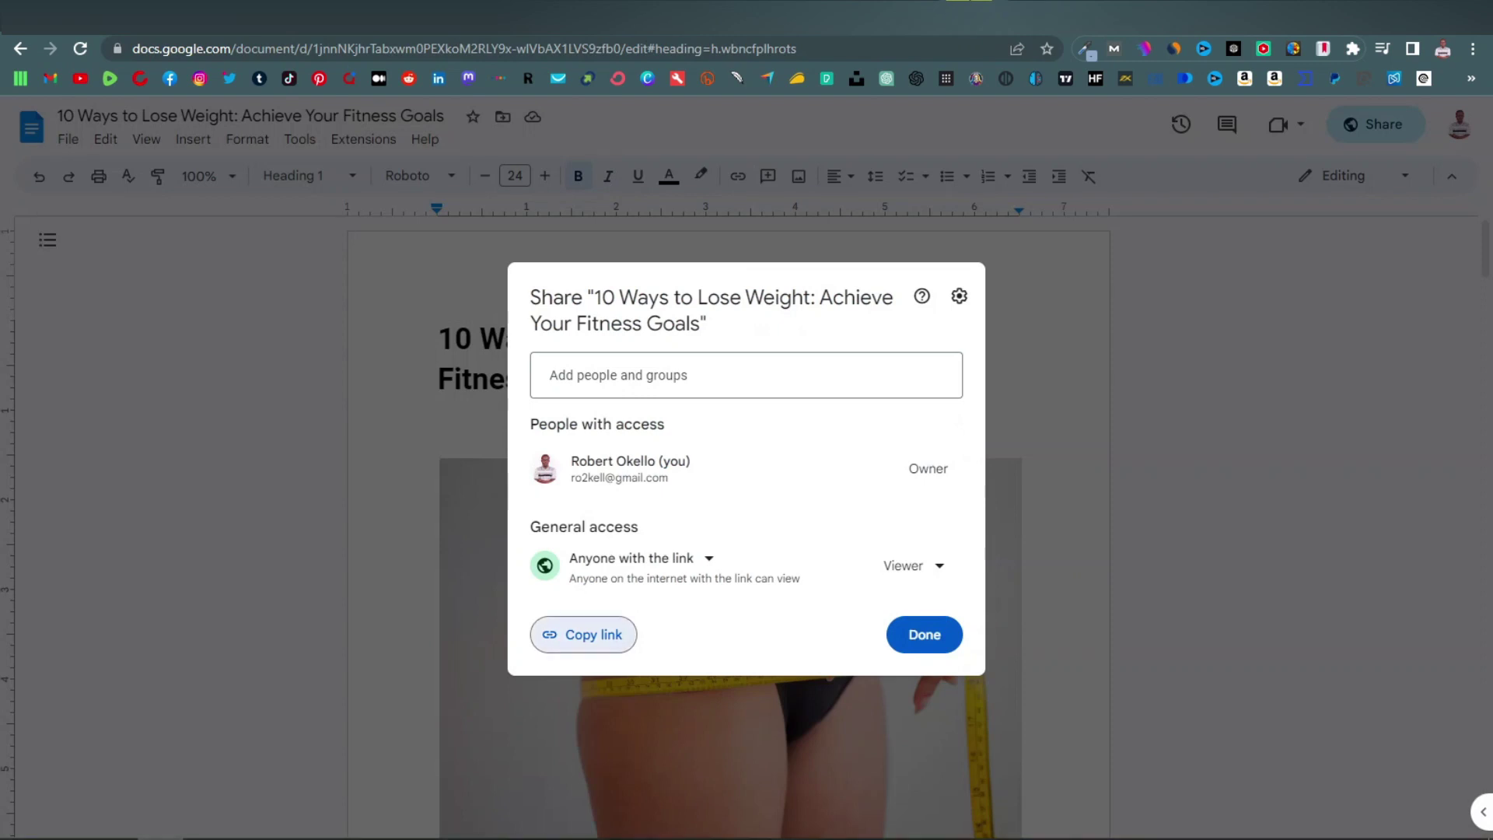
{"action": "left_click", "coordinate": [590, 636]}
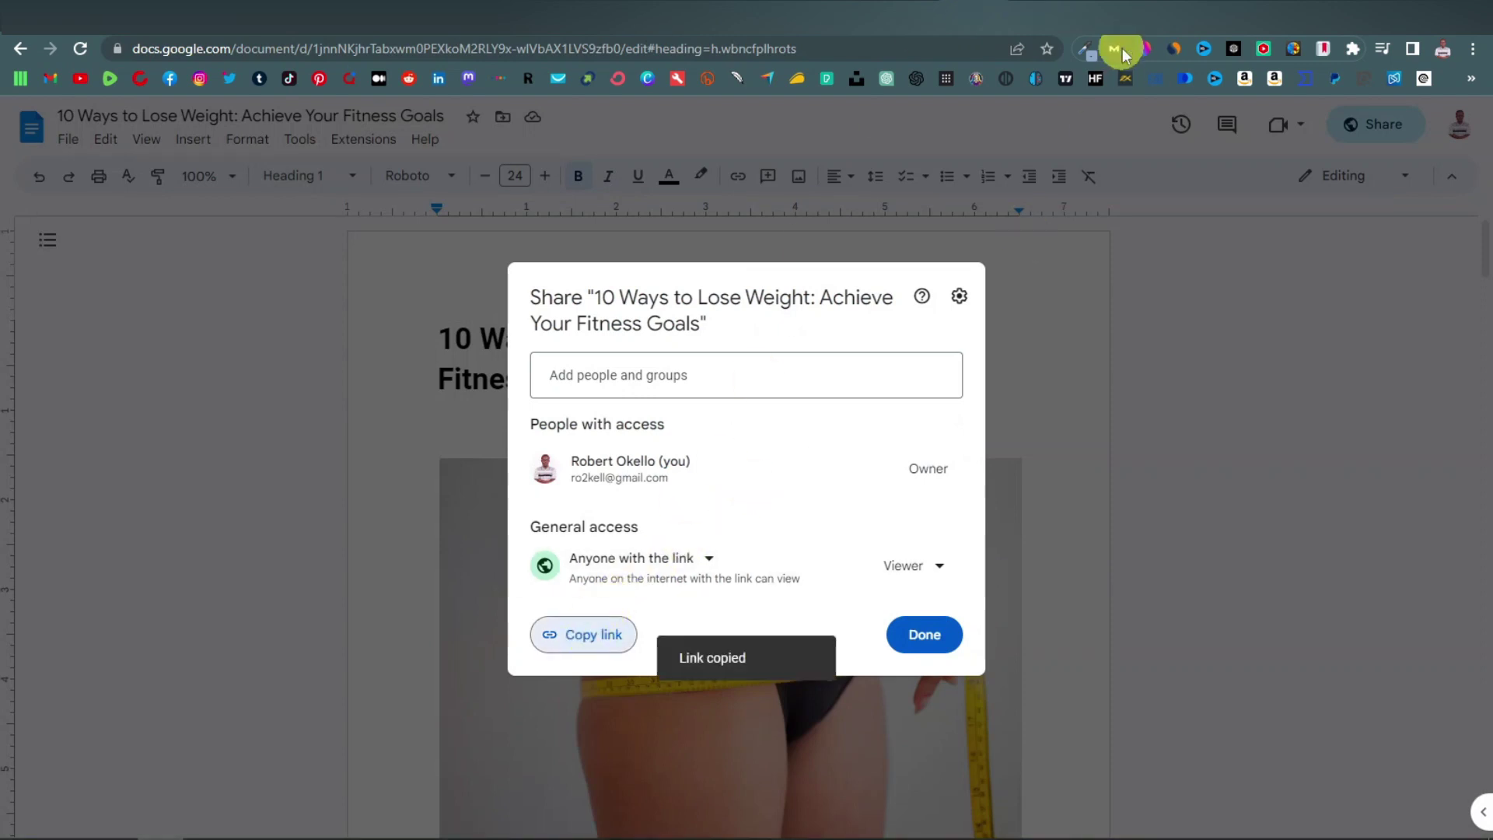
{"action": "left_click", "coordinate": [513, 16]}
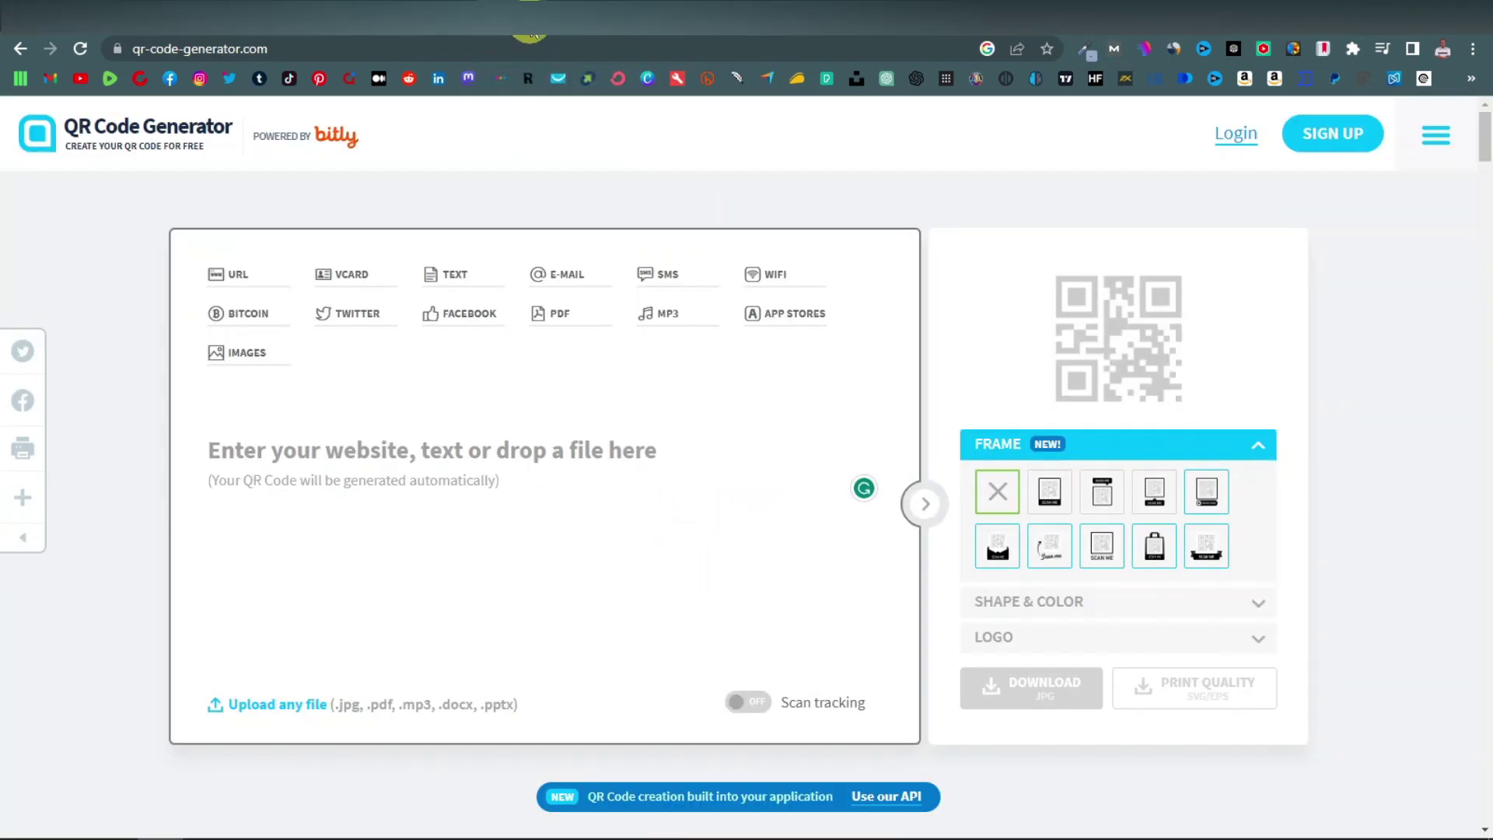
{"action": "right_click", "coordinate": [351, 464]}
{"action": "left_click", "coordinate": [442, 607]}
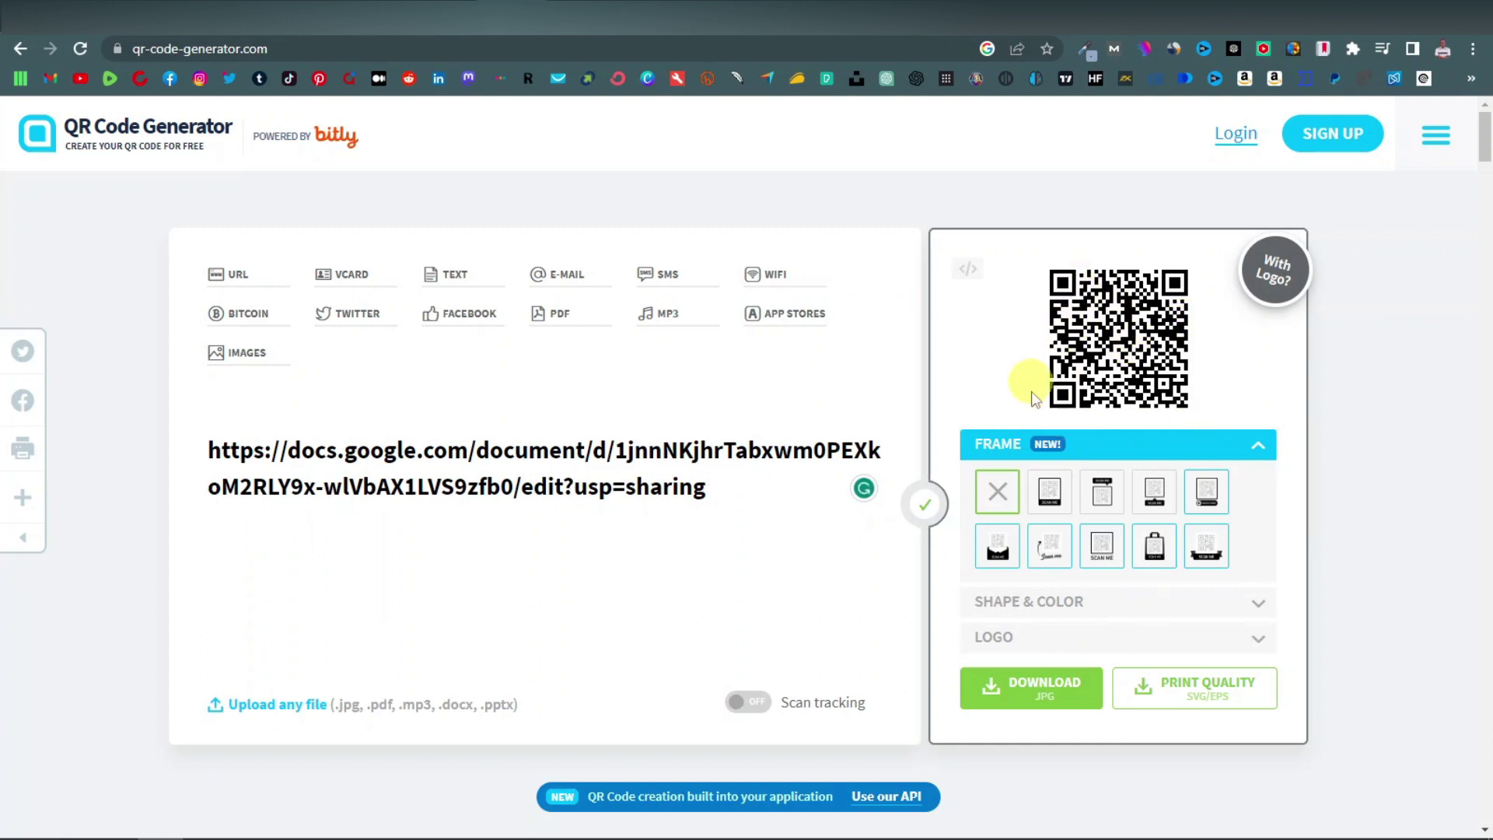
Step: Download the QR code as an image and place it in the lower-right corner of the Canva banner
{"action": "left_click", "coordinate": [1043, 691]}
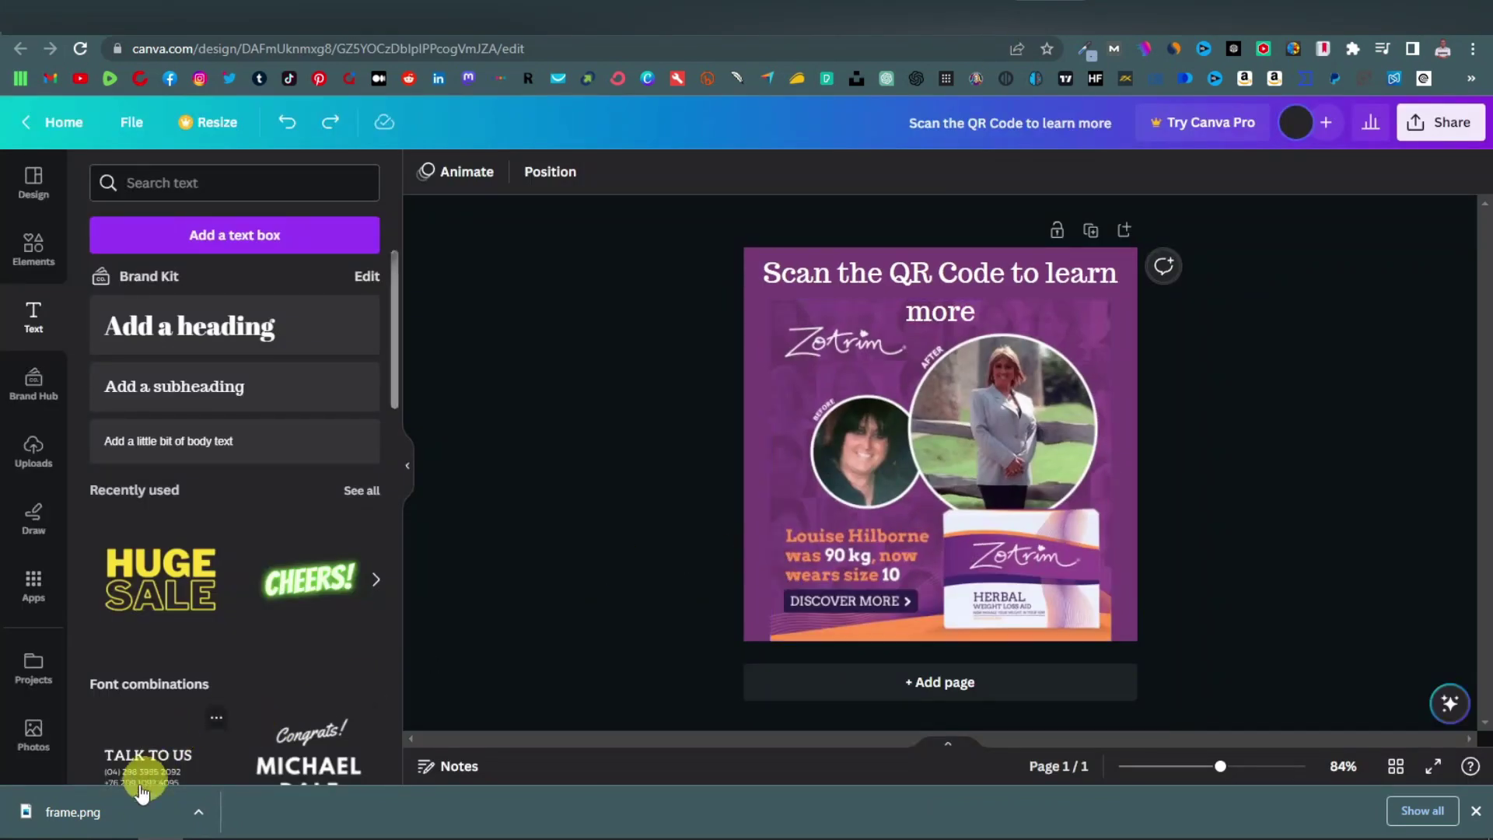
{"action": "left_click_drag", "start_coordinate": [141, 793], "coordinate": [1036, 557]}
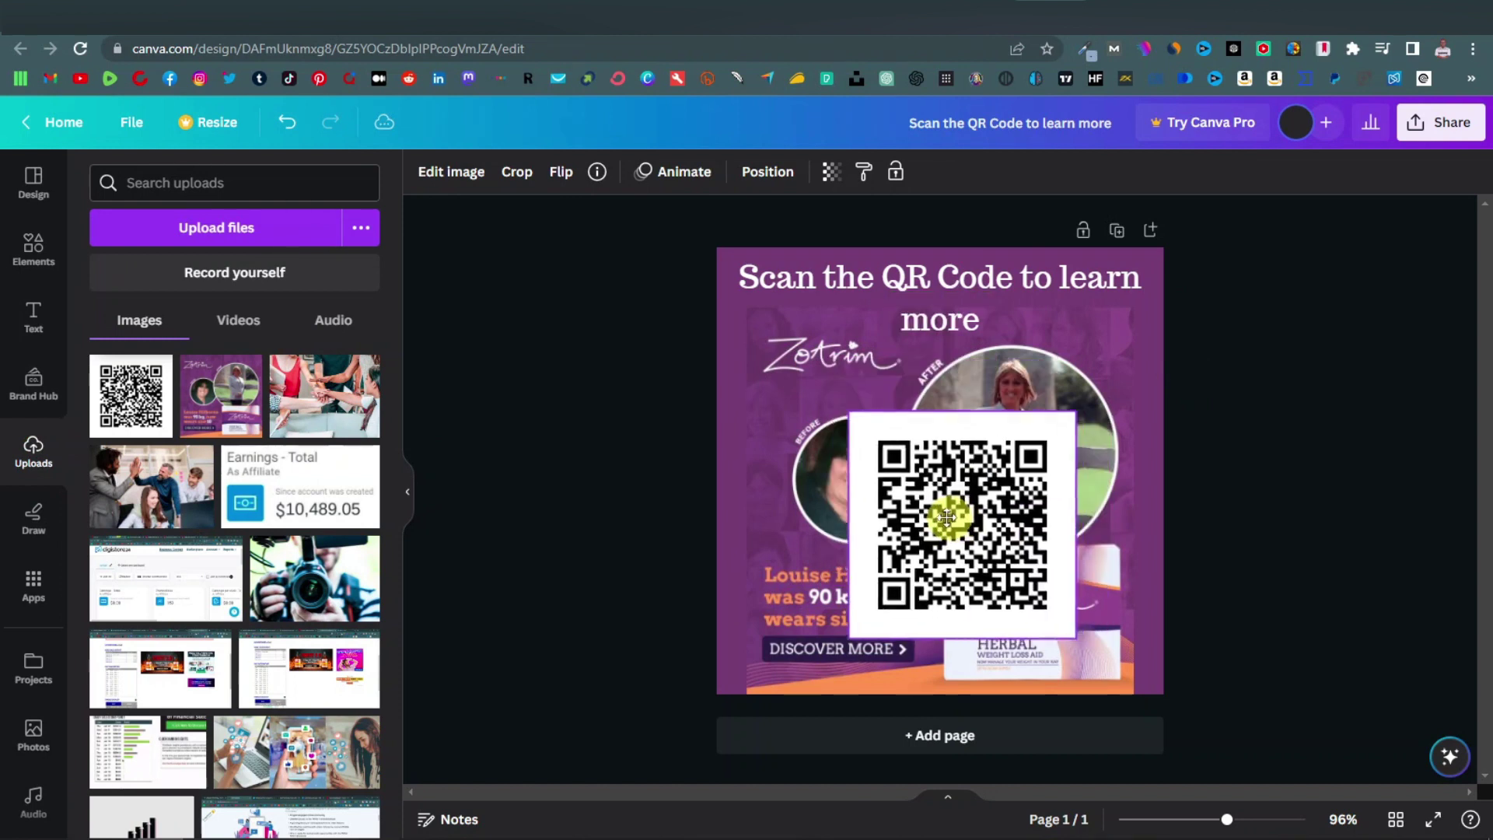
{"action": "left_click_drag", "start_coordinate": [945, 515], "coordinate": [1044, 580]}
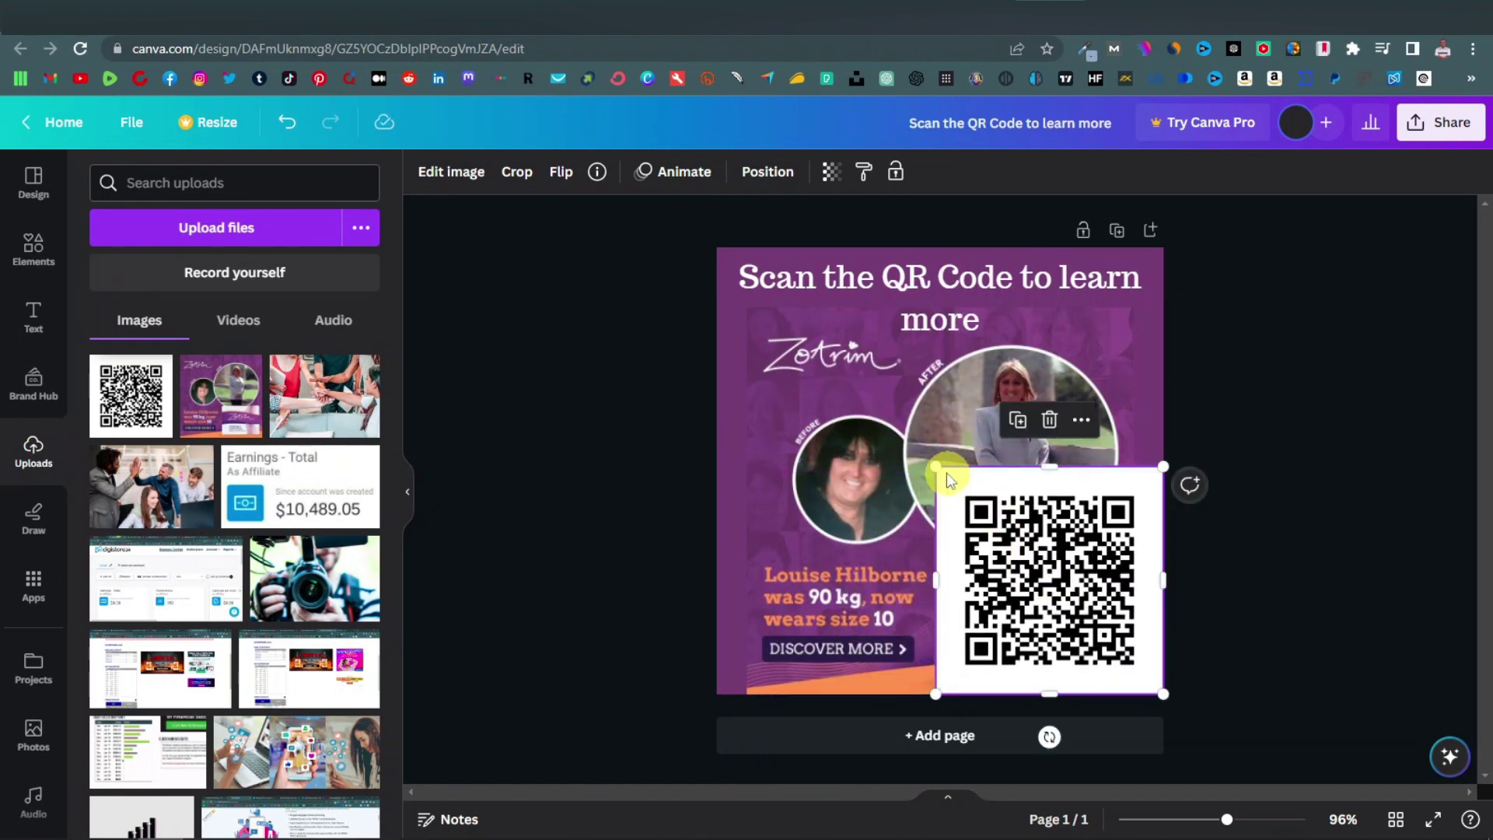
Step: Scale the QR code image down slightly from its upper-left corner
{"action": "mouse_move", "coordinate": [938, 469]}
{"action": "left_mouse_down"}
{"action": "mouse_move", "coordinate": [1022, 529]}
{"action": "mouse_move", "coordinate": [972, 522]}
{"action": "mouse_move", "coordinate": [944, 474]}
{"action": "left_mouse_up"}
{"action": "mouse_move", "coordinate": [1025, 597]}
{"action": "left_mouse_down"}
{"action": "mouse_move", "coordinate": [830, 567]}
{"action": "mouse_move", "coordinate": [1044, 597]}
{"action": "left_mouse_up"}
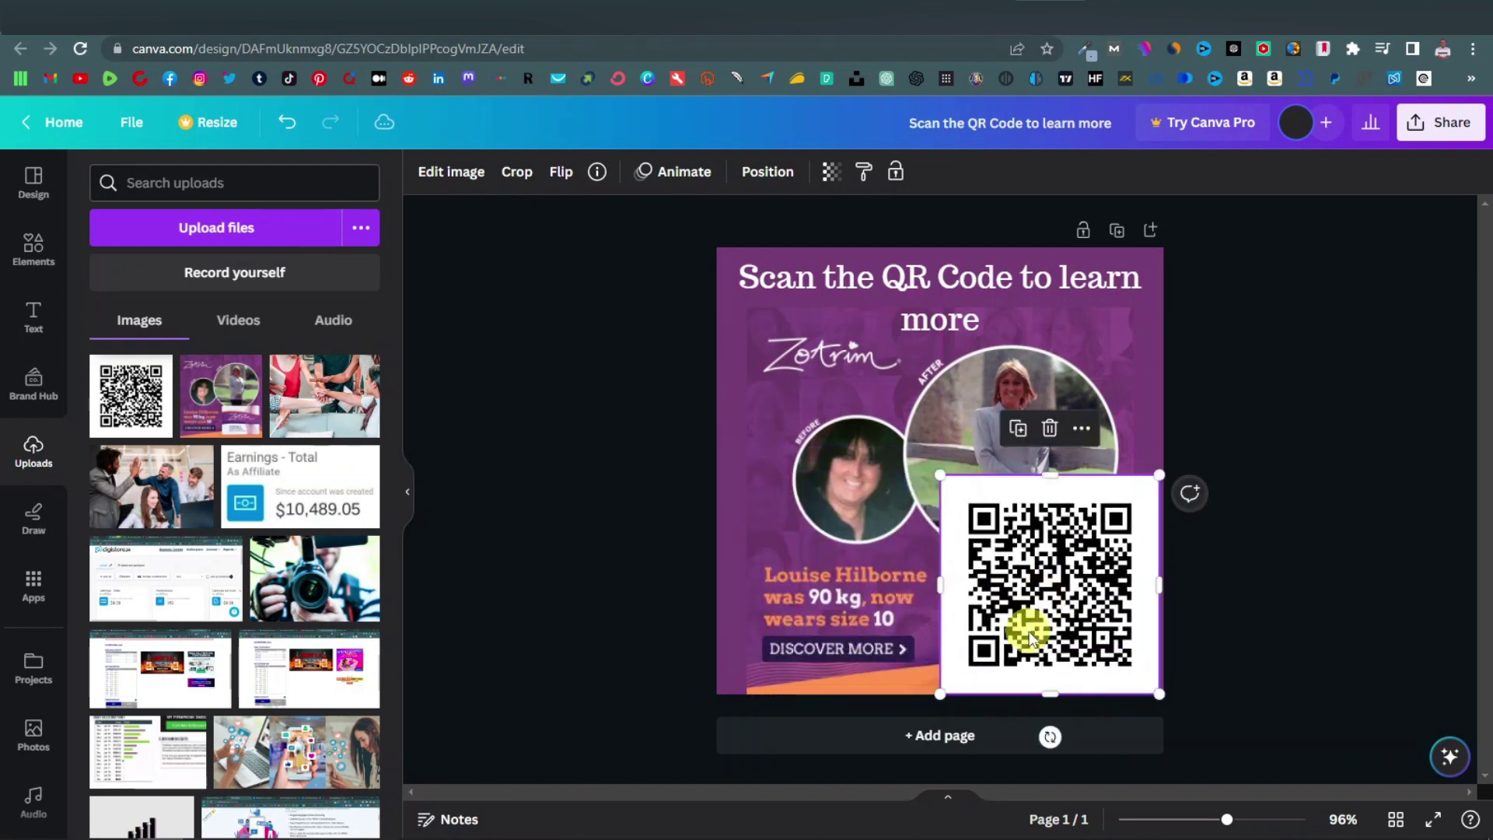
{"action": "left_click_drag", "start_coordinate": [937, 475], "coordinate": [954, 489]}
Step: Crop the white margins off all four sides of the QR code and move it flush into the banner's lower-right corner
{"action": "left_click_drag", "start_coordinate": [1057, 489], "coordinate": [1059, 510]}
{"action": "left_click_drag", "start_coordinate": [954, 602], "coordinate": [977, 605]}
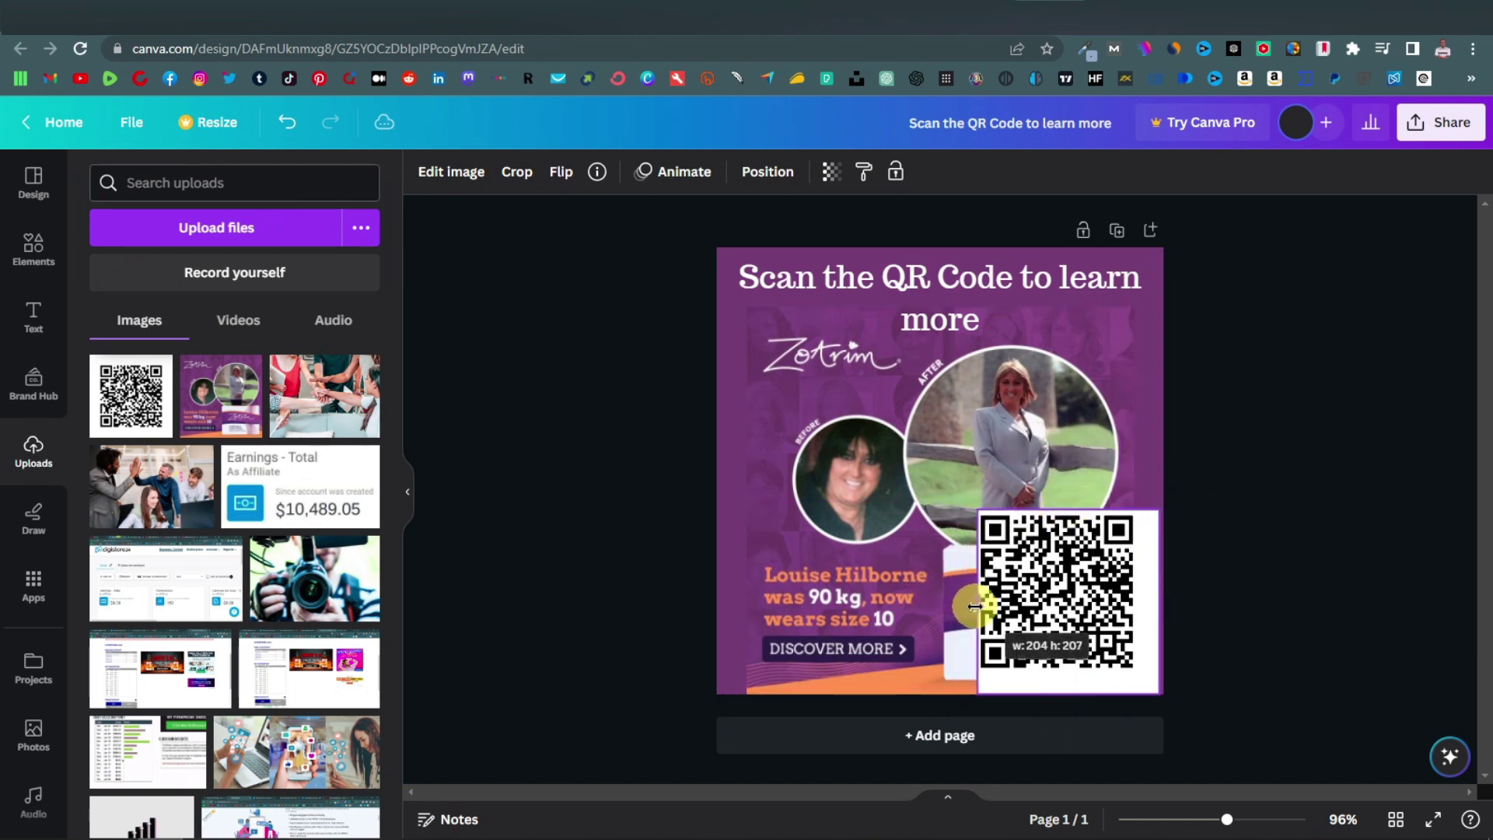
{"action": "left_click_drag", "start_coordinate": [1070, 691], "coordinate": [1066, 673]}
{"action": "left_click_drag", "start_coordinate": [1158, 599], "coordinate": [1148, 599]}
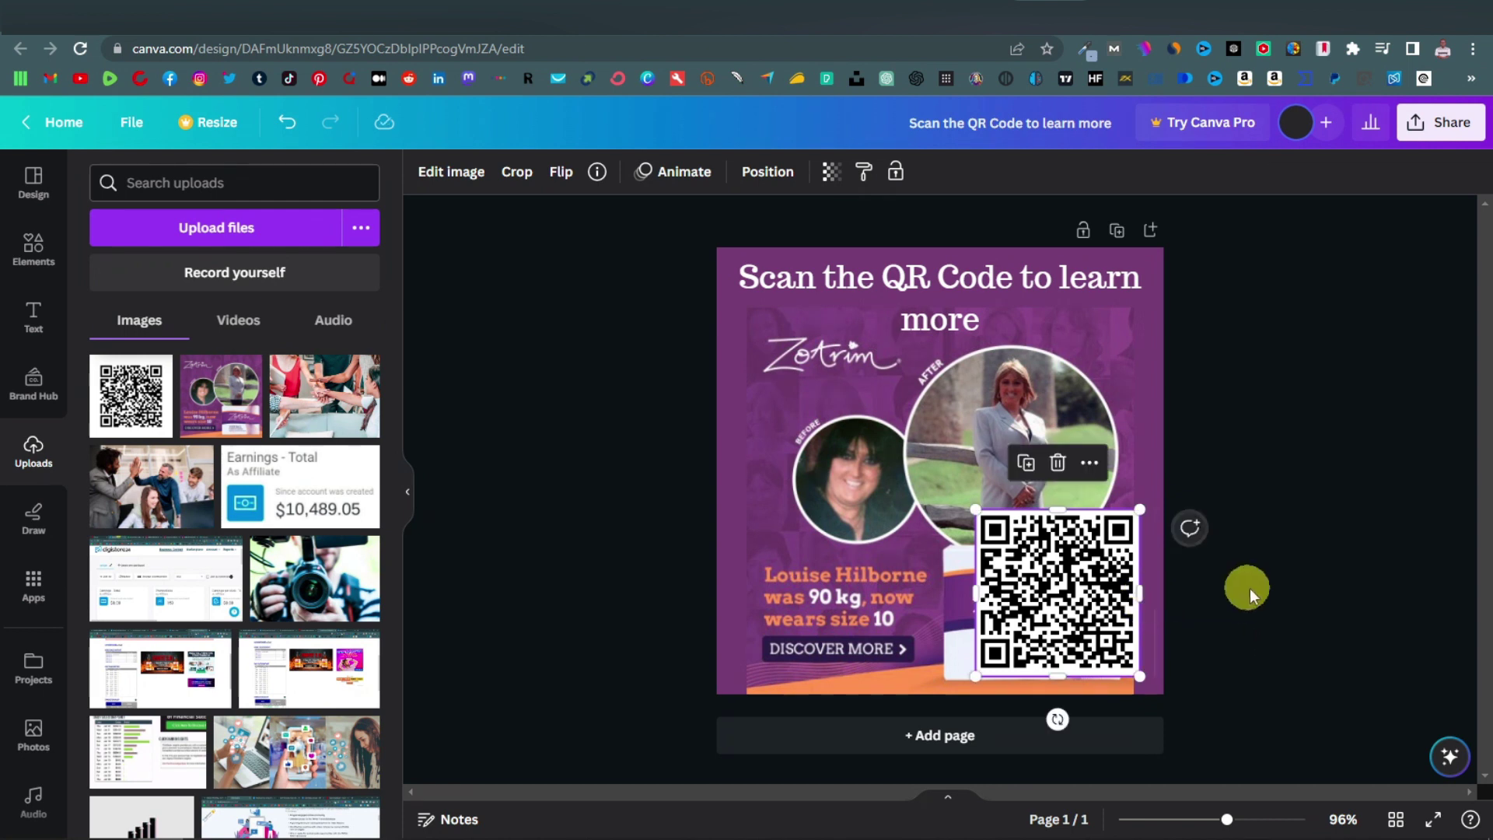
{"action": "left_click_drag", "start_coordinate": [1050, 591], "coordinate": [1074, 608]}
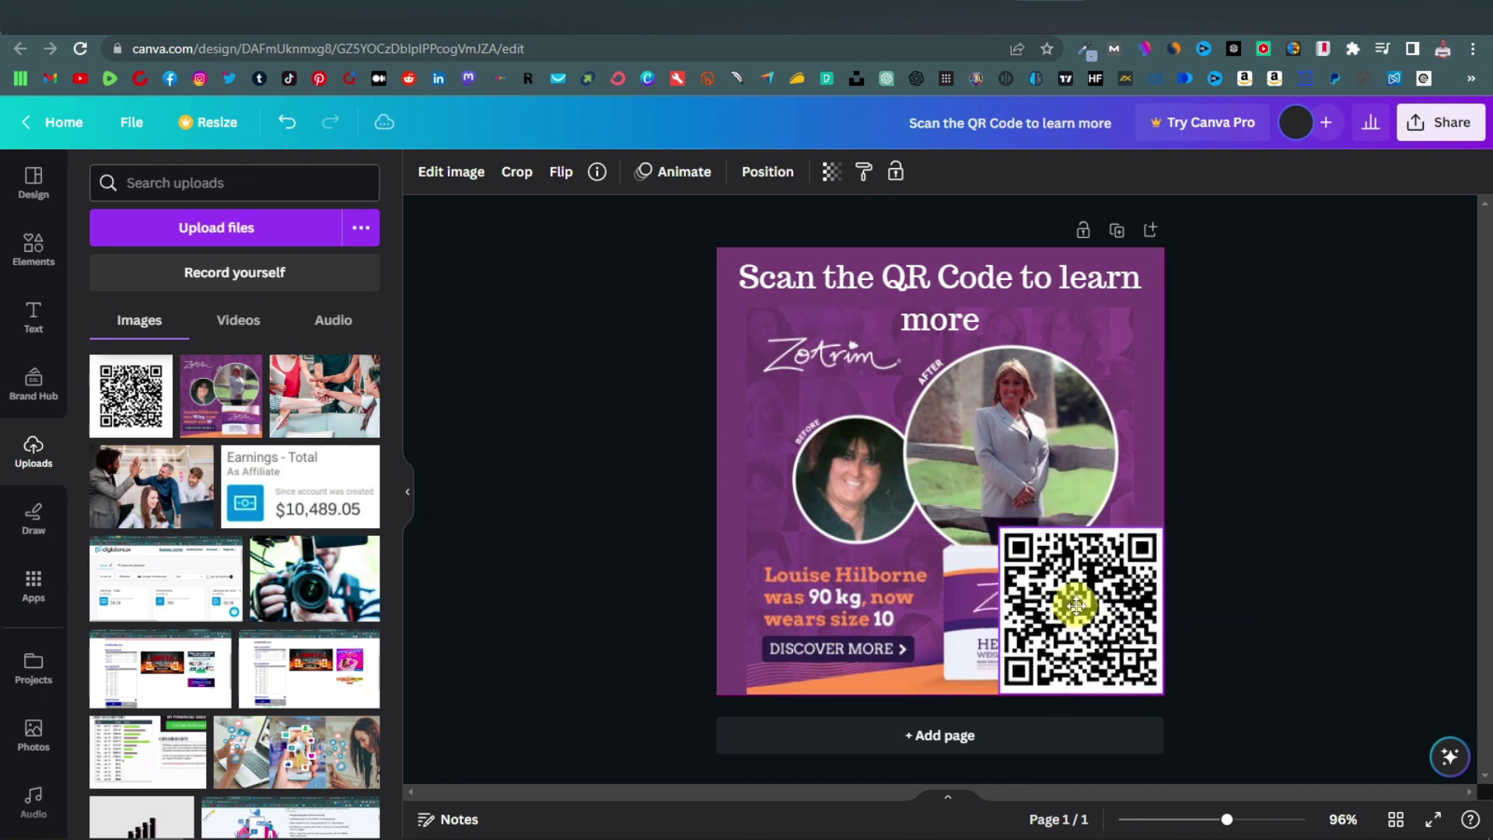
{"action": "left_click", "coordinate": [1322, 540]}
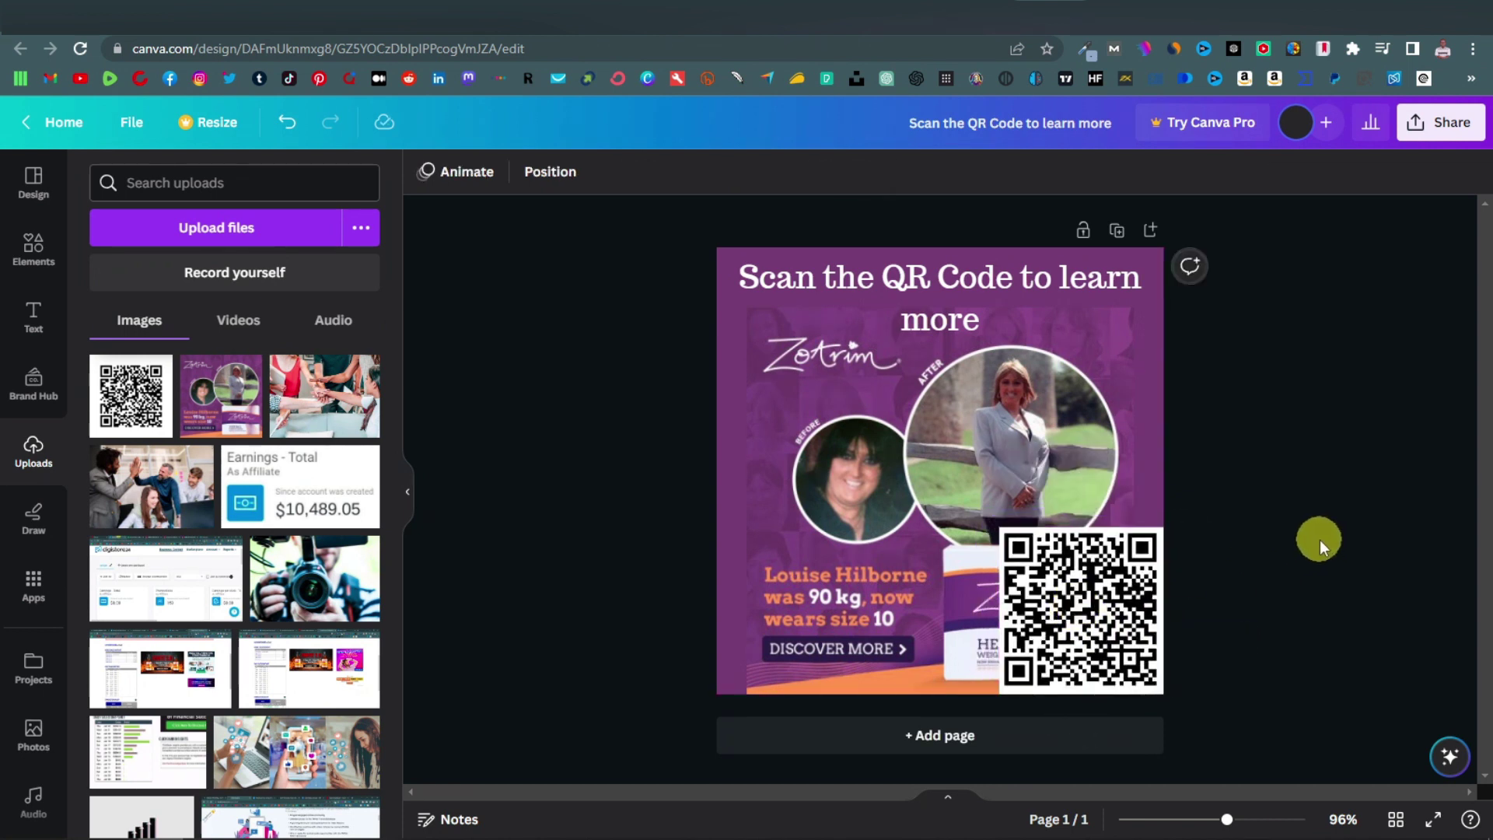
Step: Download the finished QR code banner as a PNG file of 500 × 500 px
{"action": "left_click", "coordinate": [1467, 131]}
{"action": "left_click", "coordinate": [1456, 600]}
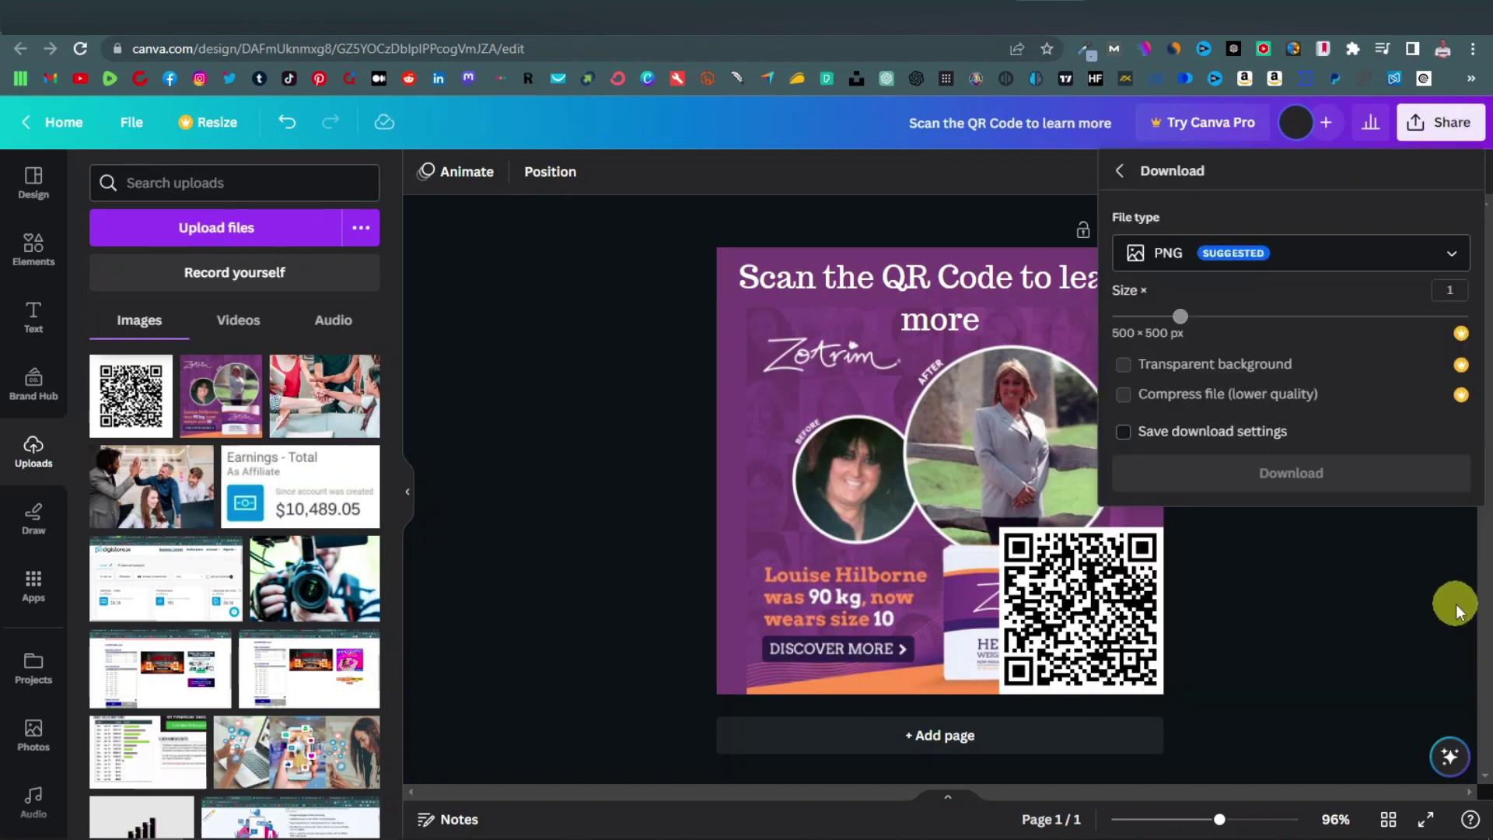
{"action": "left_click", "coordinate": [1372, 446]}
{"action": "left_click", "coordinate": [1375, 471]}
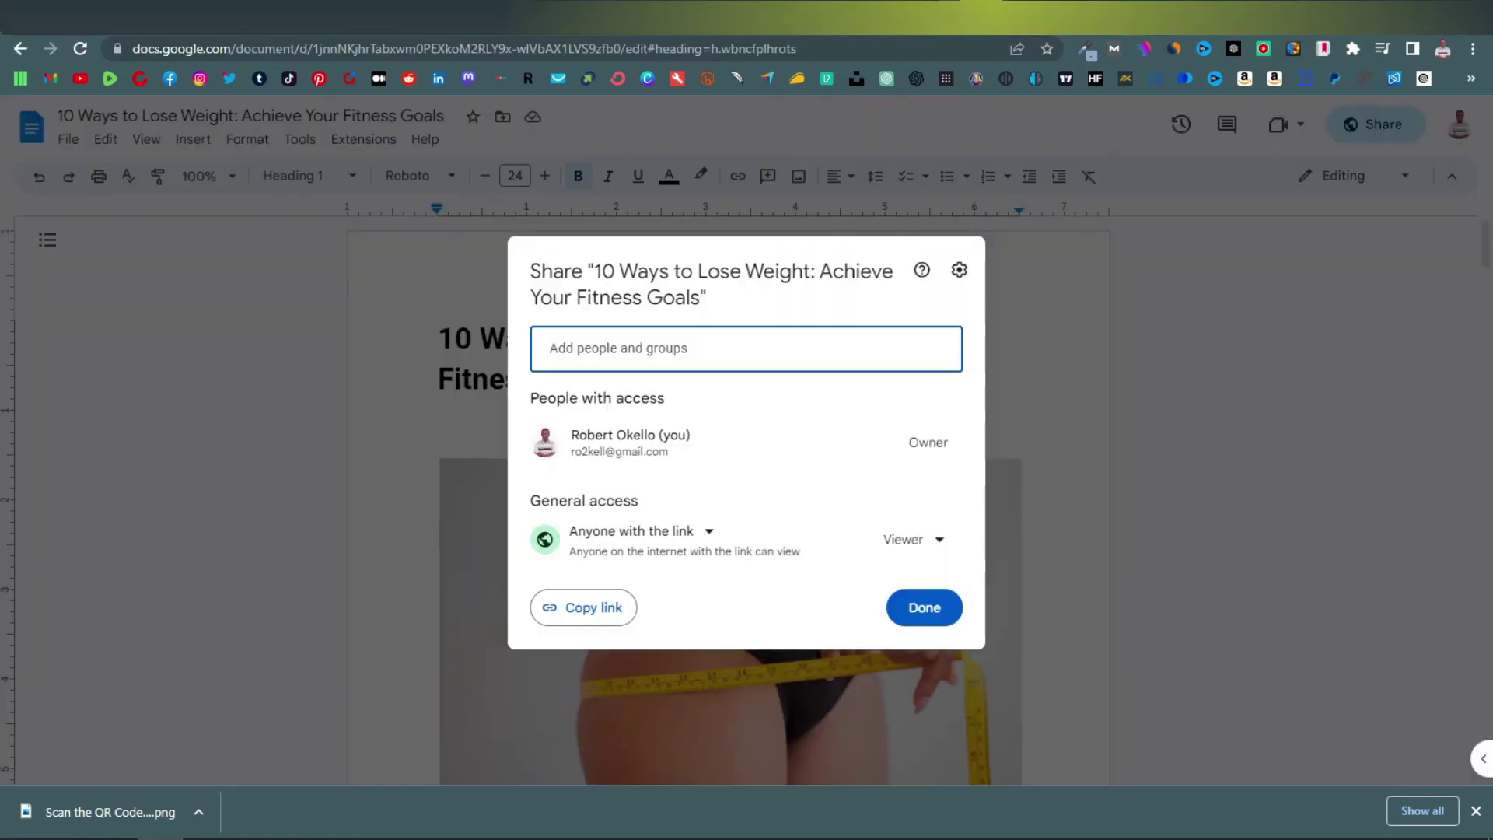
Step: Close the article's sharing dialog in Google Docs and review the document down to the Zotrim banner before the FAQs
{"action": "left_click", "coordinate": [924, 608]}
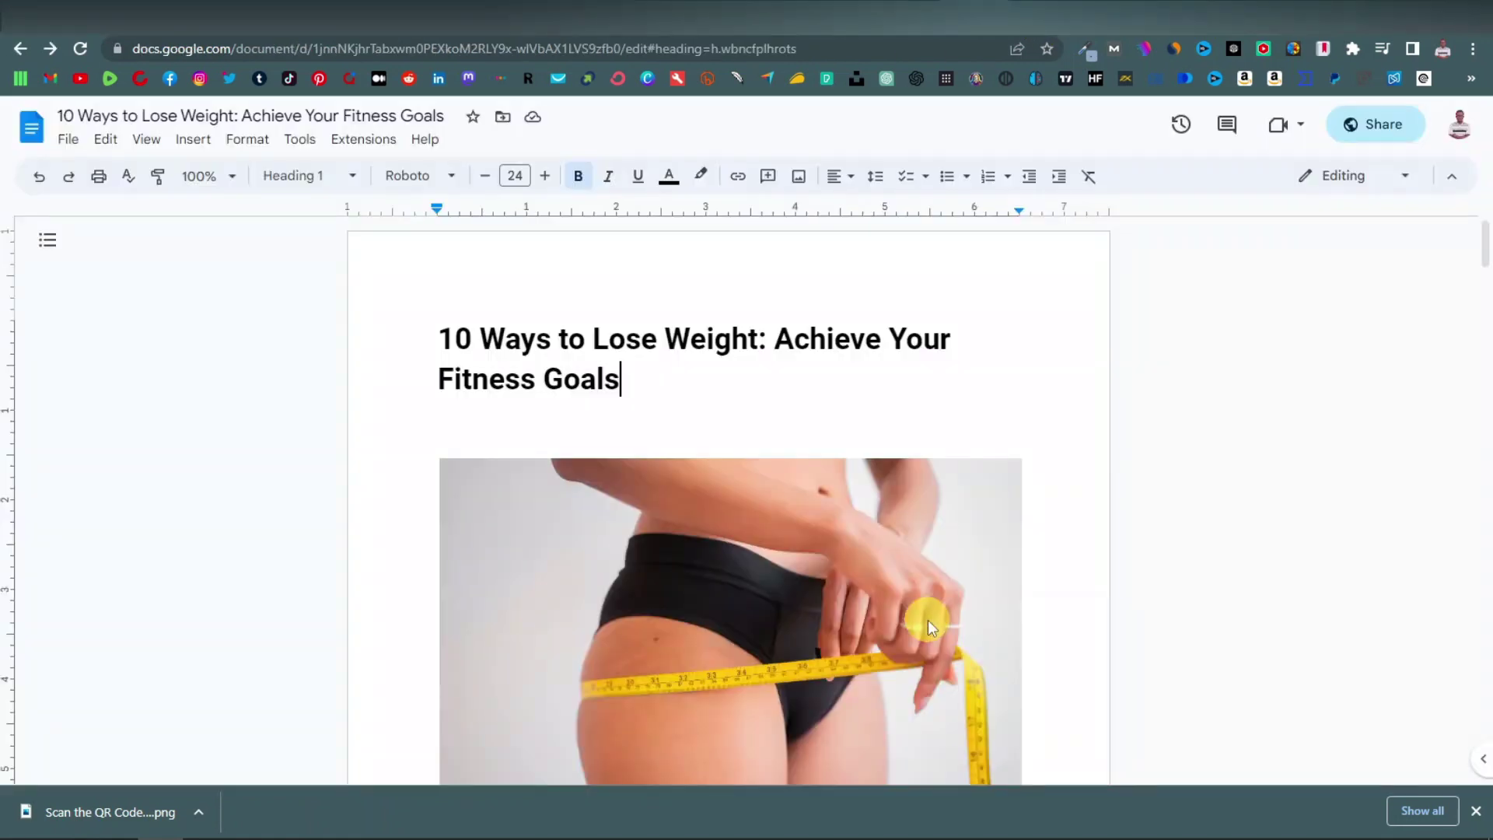
{"action": "scroll", "coordinate": [634, 495], "scroll_direction": "down", "scroll_amount": 1}
{"action": "scroll", "coordinate": [710, 407], "scroll_direction": "up", "scroll_amount": 1}
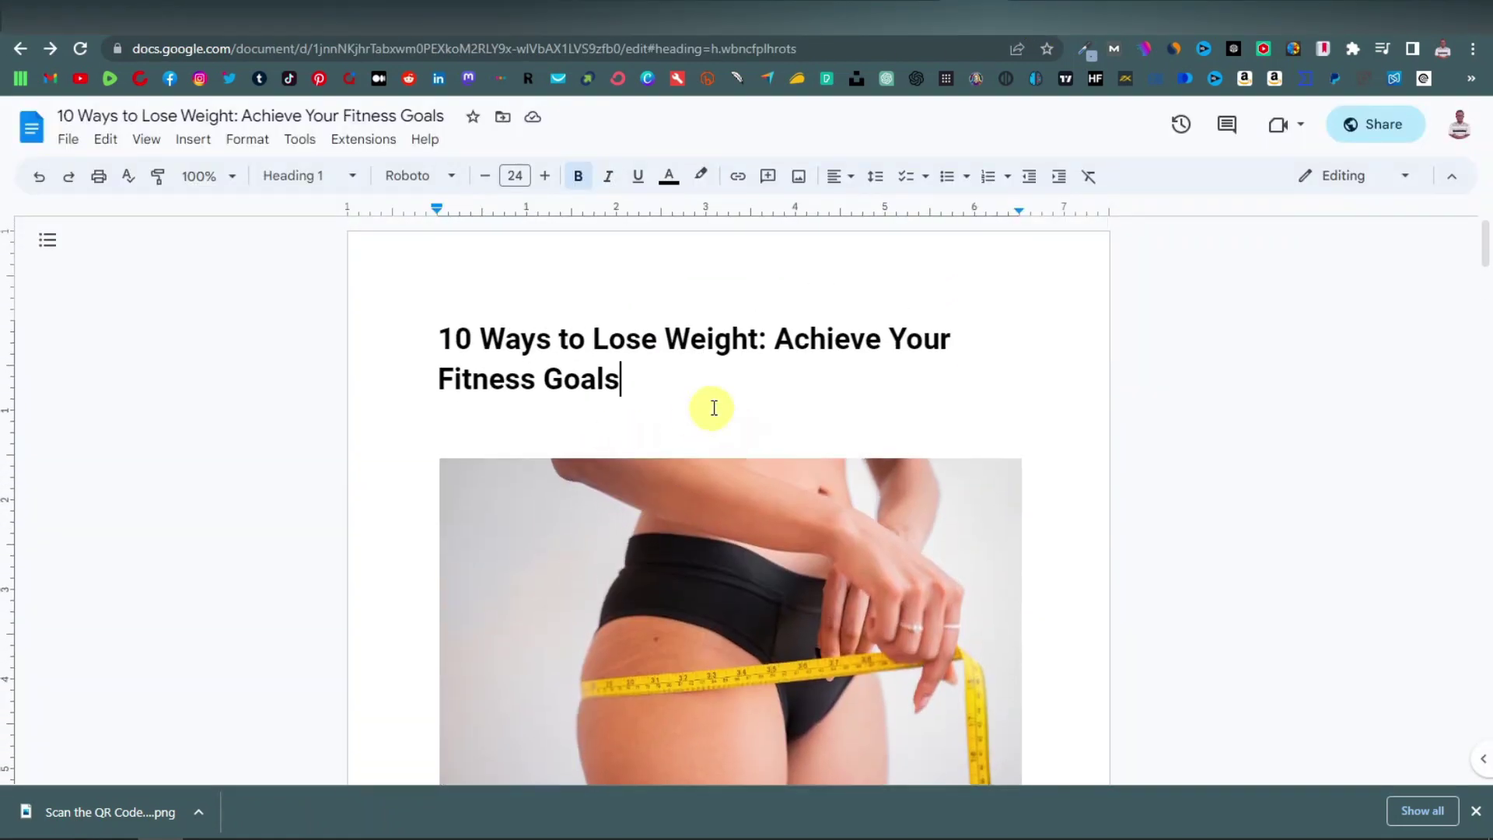
{"action": "scroll", "coordinate": [667, 496], "scroll_direction": "down", "scroll_amount": 3}
{"action": "scroll", "coordinate": [667, 496], "scroll_direction": "up", "scroll_amount": 3}
{"action": "scroll", "coordinate": [667, 495], "scroll_direction": "down", "scroll_amount": 20}
{"action": "scroll", "coordinate": [666, 495], "scroll_direction": "down", "scroll_amount": 8}
{"action": "scroll", "coordinate": [667, 496], "scroll_direction": "up", "scroll_amount": 4}
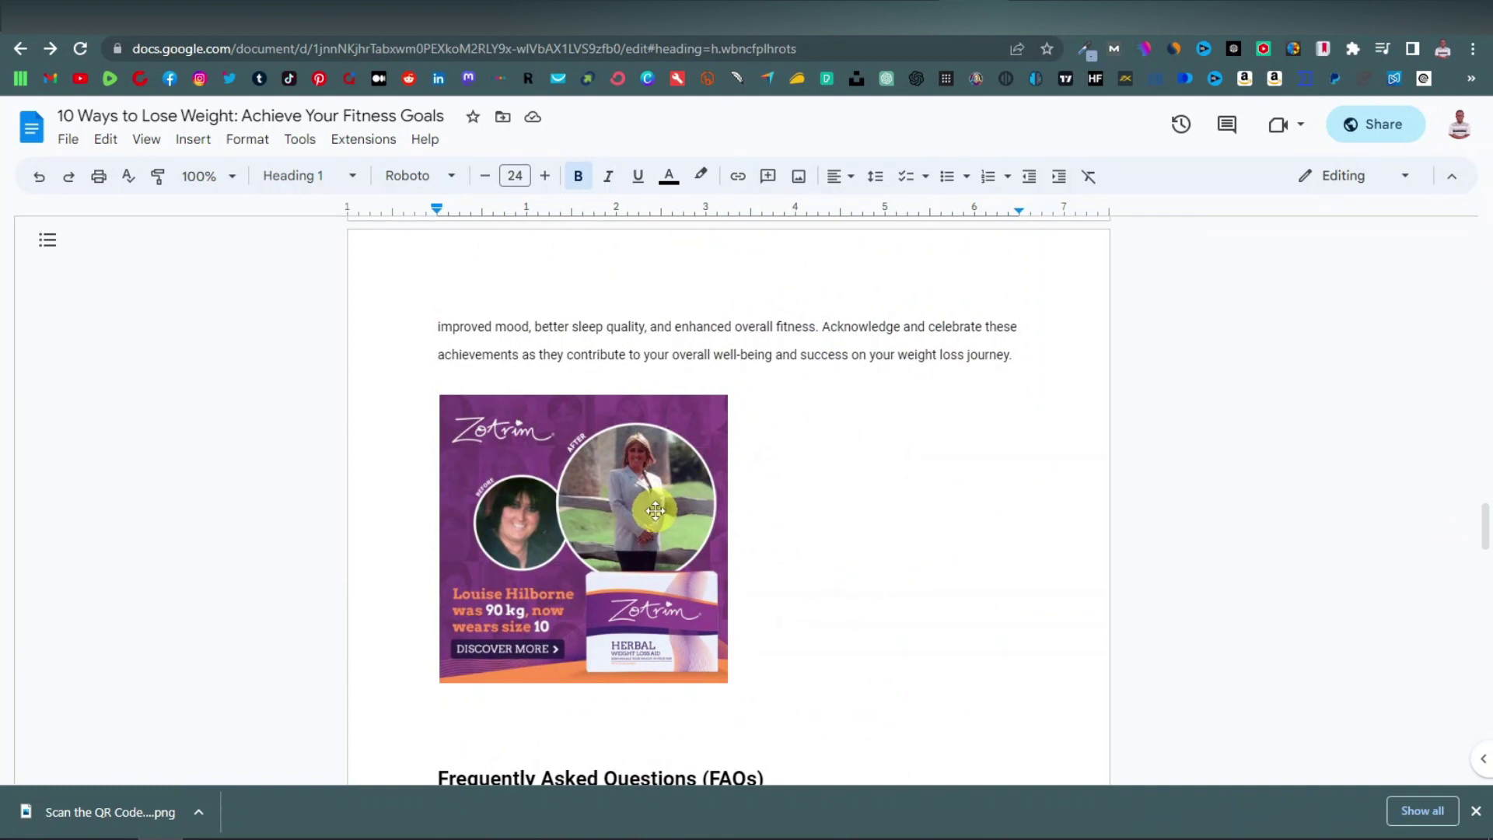
{"action": "scroll", "coordinate": [656, 510], "scroll_direction": "up", "scroll_amount": 20}
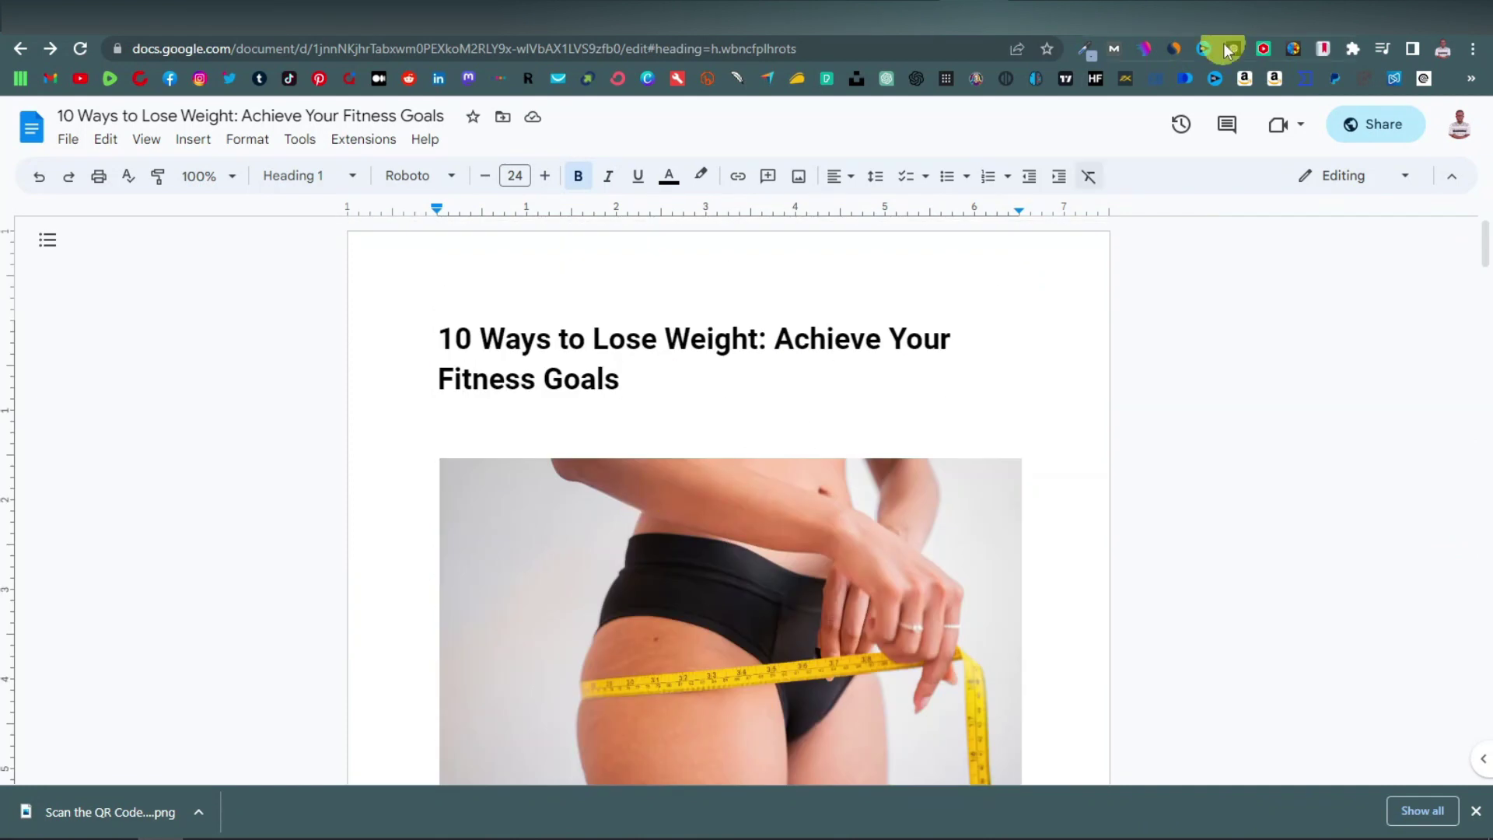
Step: Switch to Quora and check the site's ranking, visits over time and monthly visits with Similarweb
{"action": "left_click", "coordinate": [1224, 43]}
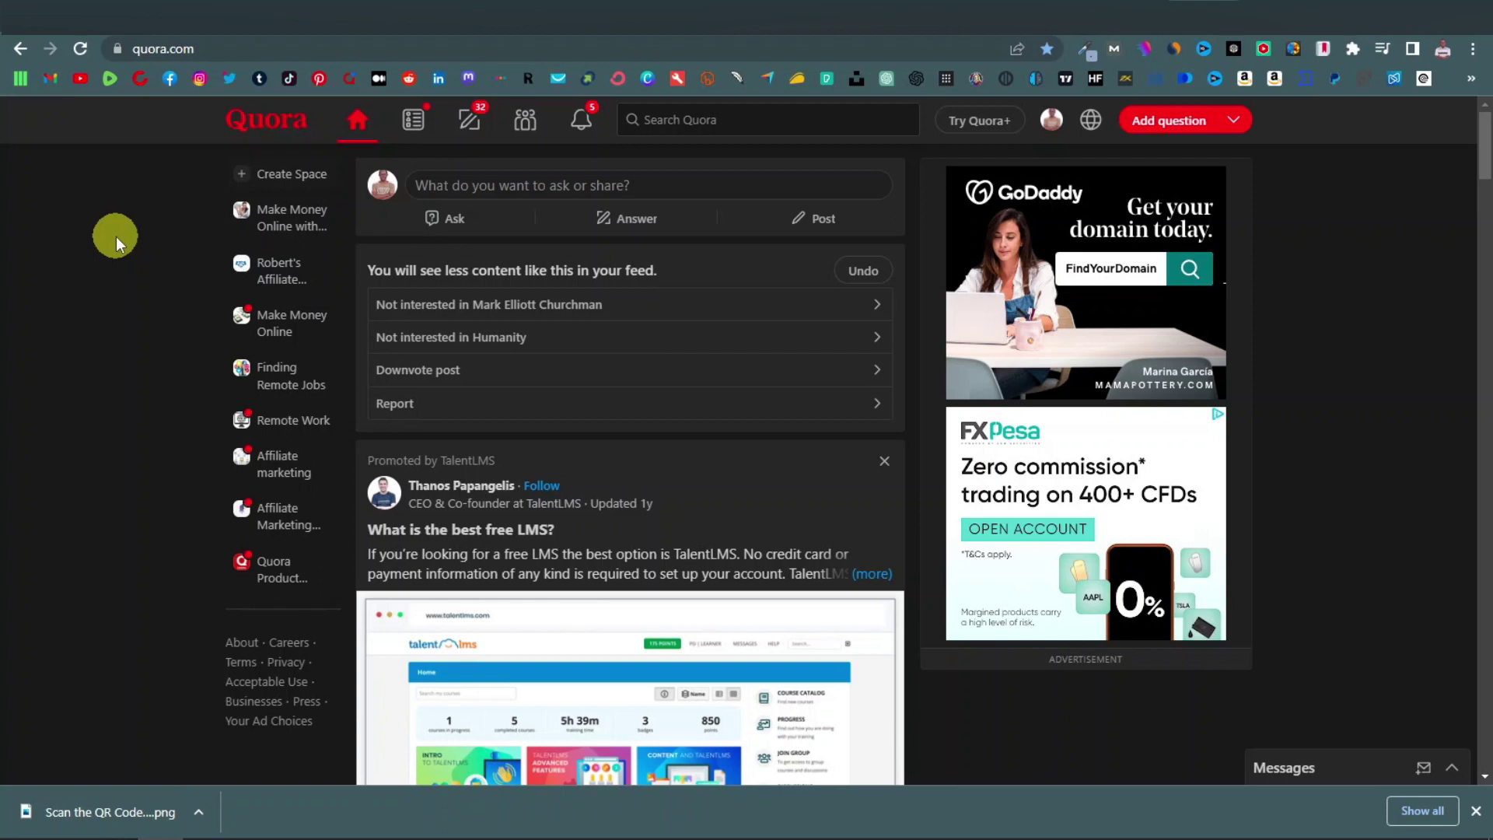
{"action": "left_click", "coordinate": [1175, 51]}
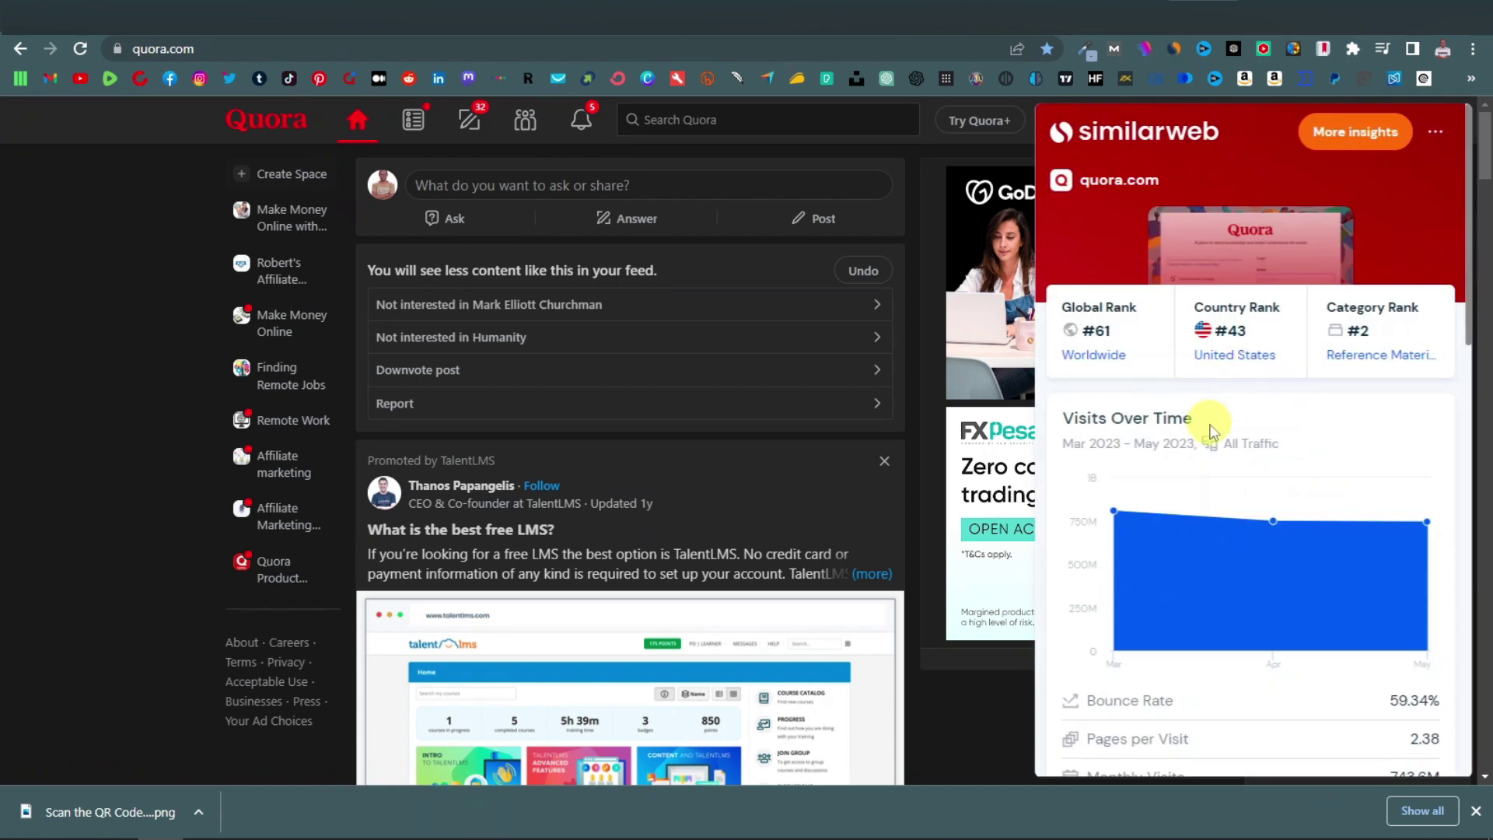
{"action": "scroll", "coordinate": [1213, 436], "scroll_direction": "down", "scroll_amount": 3}
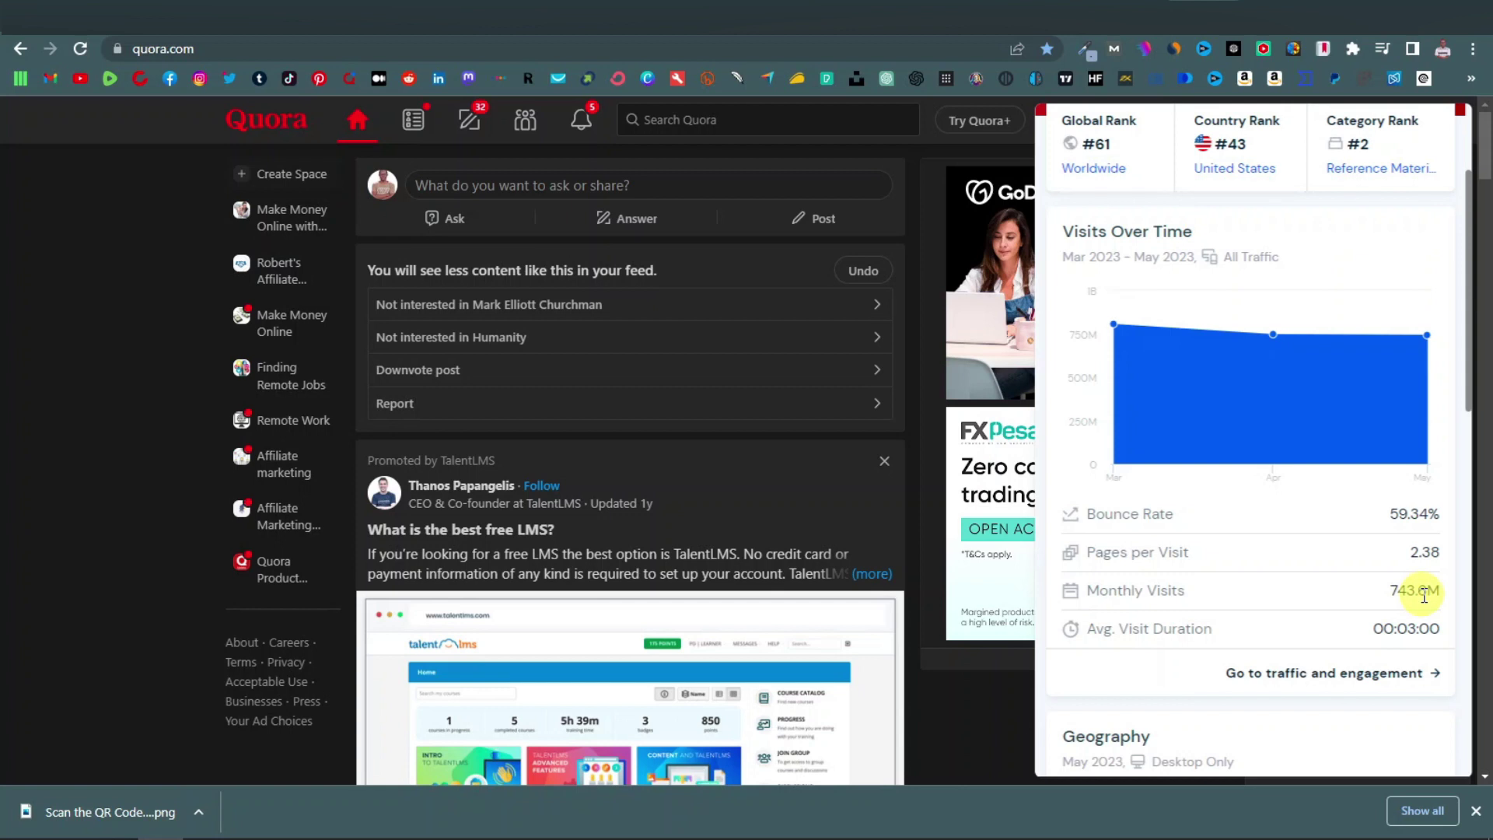
{"action": "left_click", "coordinate": [64, 441]}
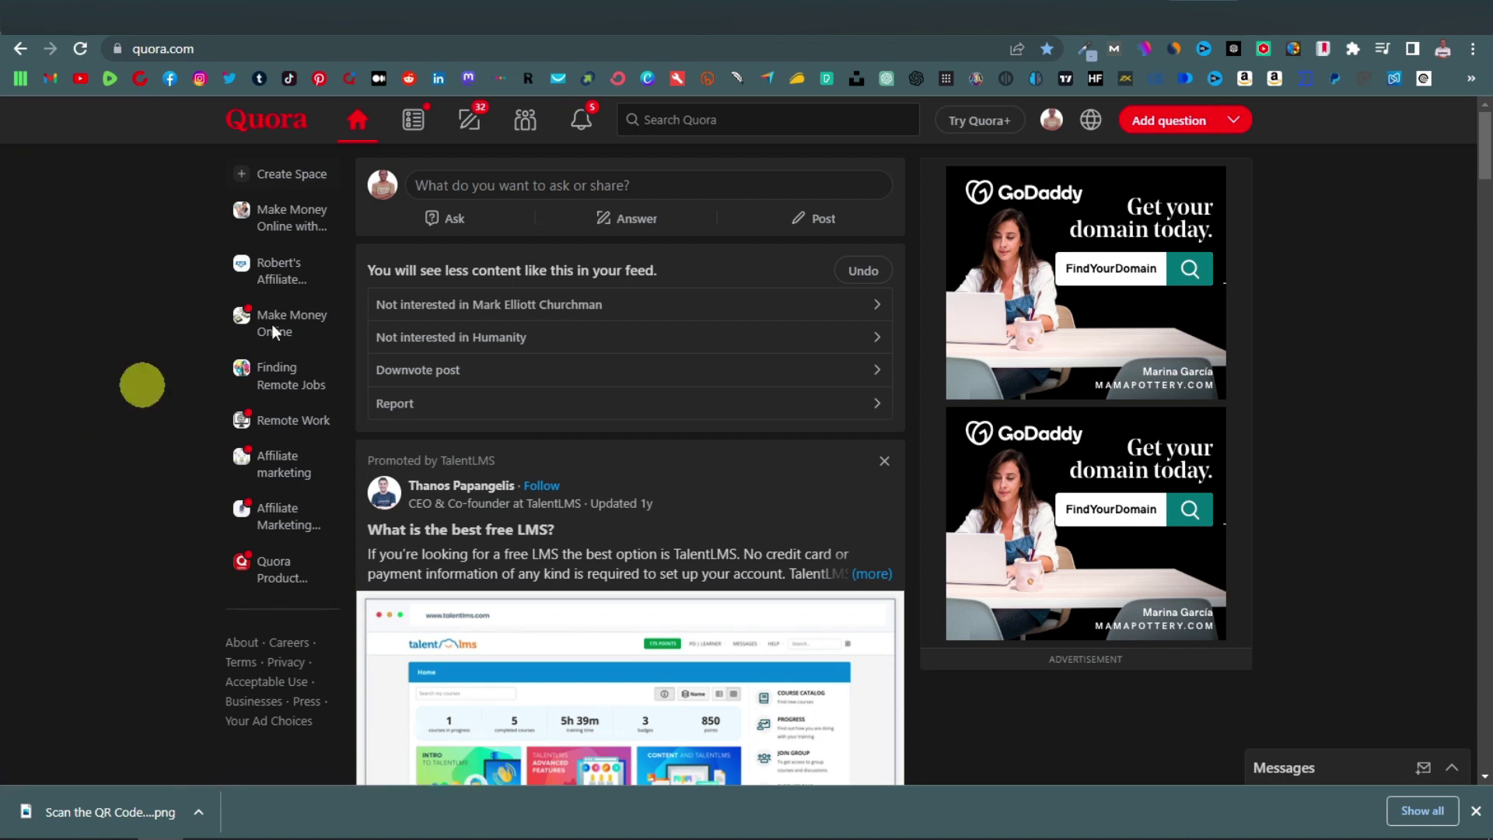
Step: Search Quora for "how to lose weight fast"
{"action": "left_click", "coordinate": [691, 118]}
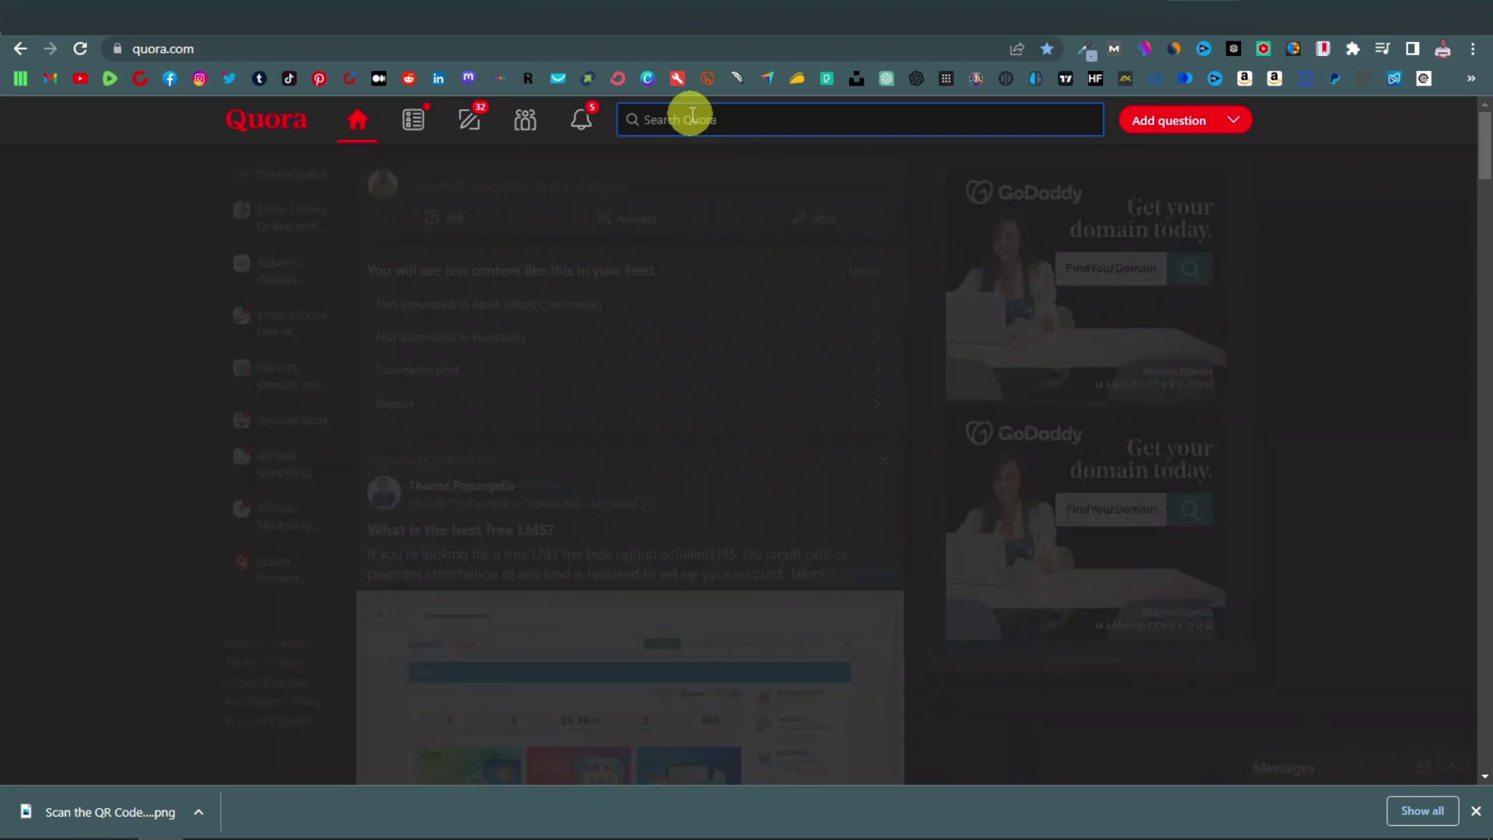
{"action": "type", "text": "eigh"}
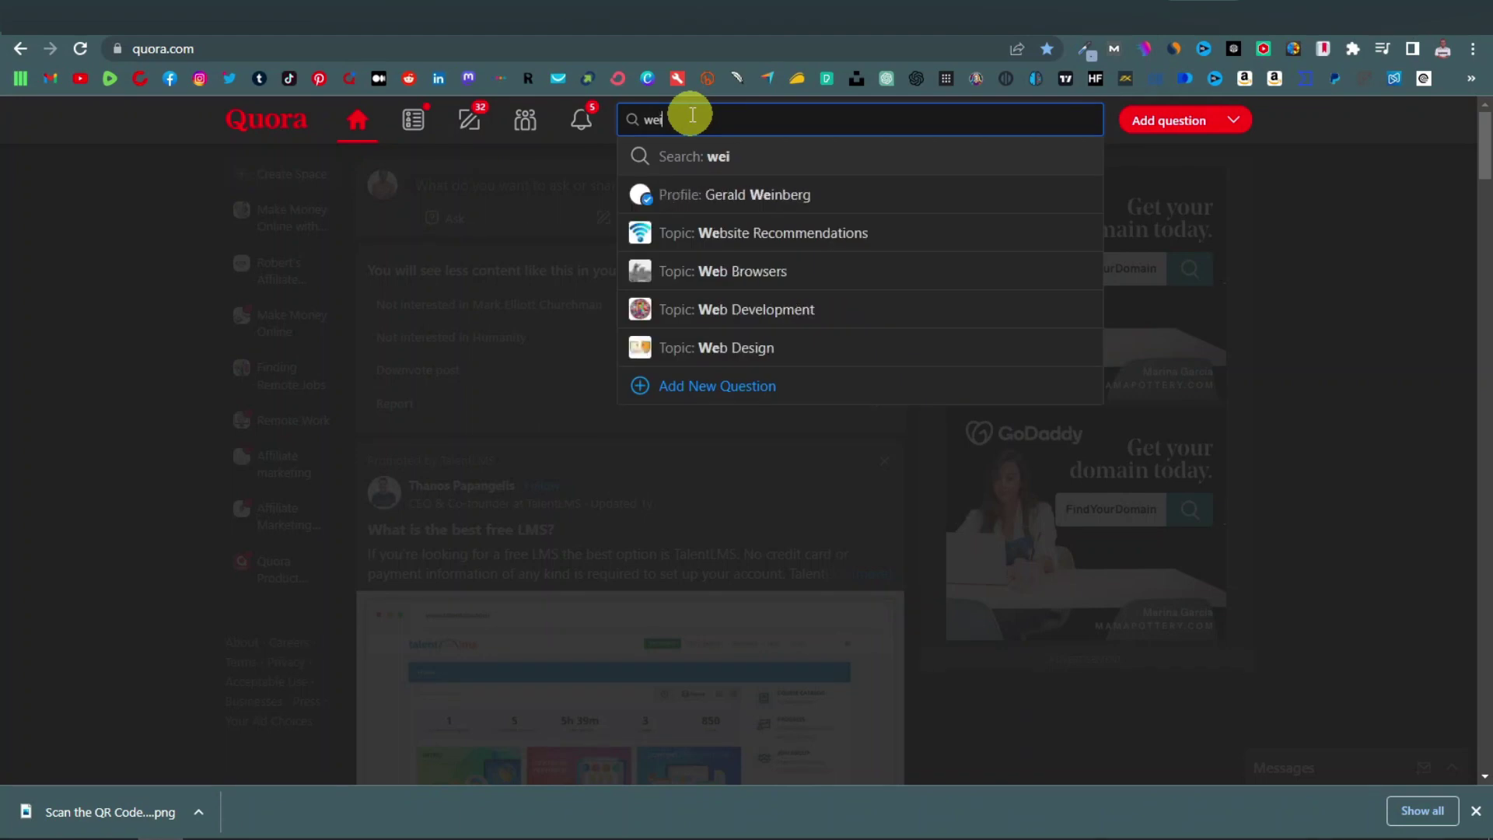
{"action": "key", "text": "BackSpace"}
{"action": "key", "text": "BackSpace"}
{"action": "key", "text": "BackSpace"}
{"action": "key", "text": "BackSpace"}
{"action": "key", "text": "BackSpace"}
{"action": "type", "text": "how to lose weight fast"}
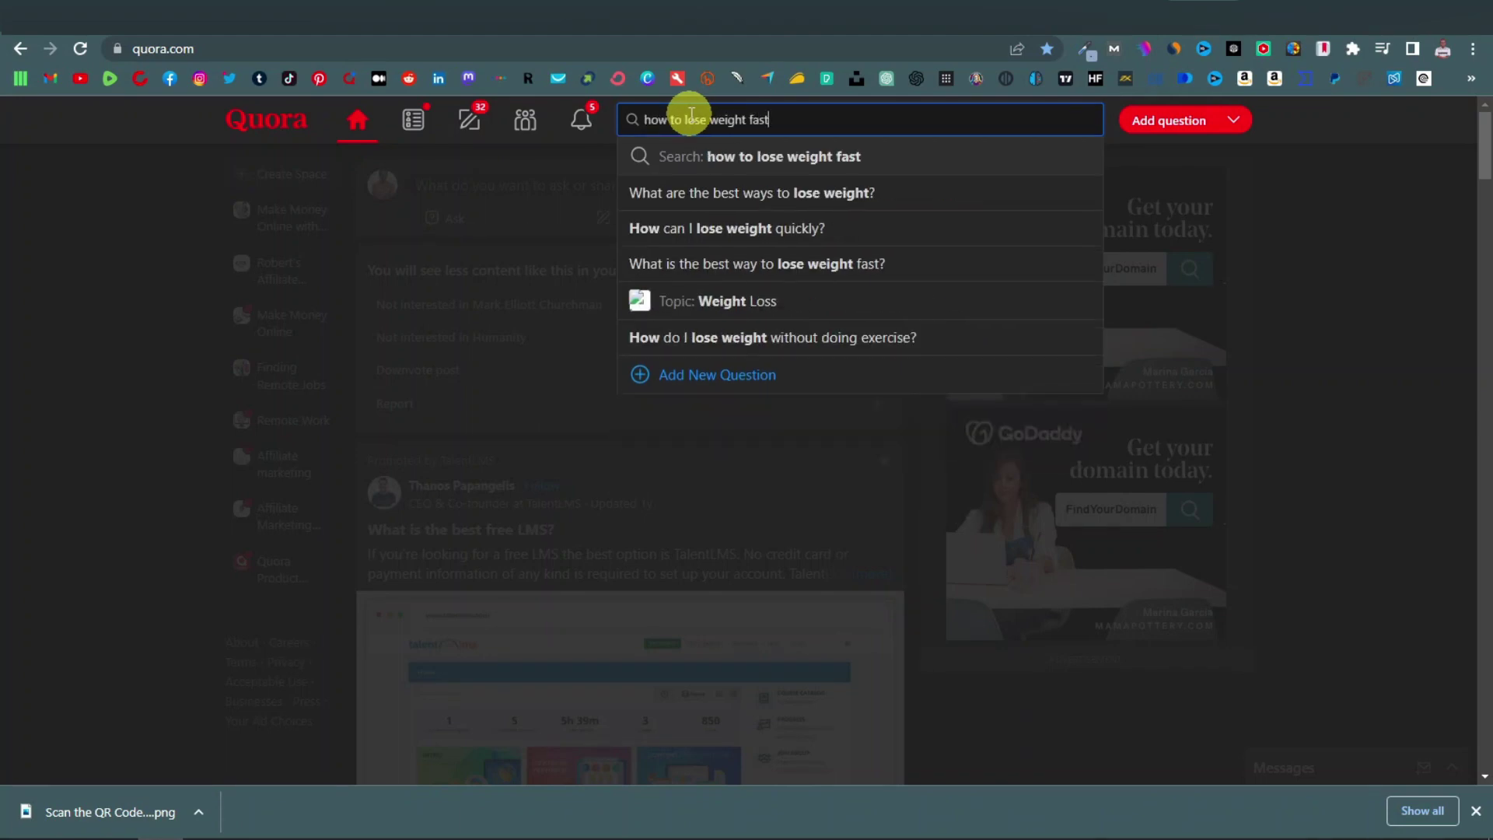
{"action": "key", "text": "Return"}
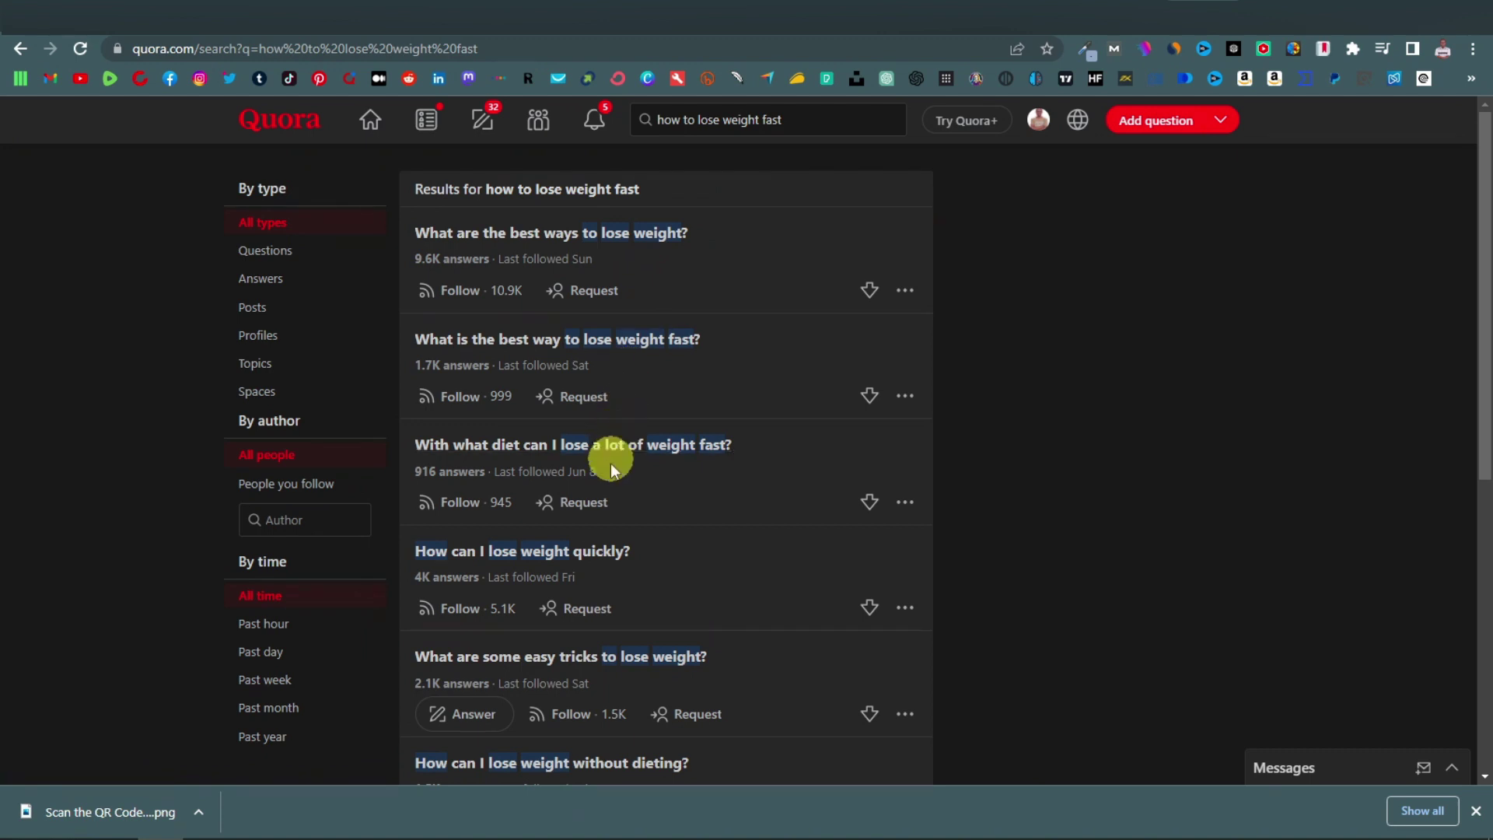
Step: Look through the Quora search results for weight-loss questions, comparing their answer and follower numbers
{"action": "scroll", "coordinate": [575, 615], "scroll_direction": "down", "scroll_amount": 2}
{"action": "scroll", "coordinate": [580, 636], "scroll_direction": "down", "scroll_amount": 5}
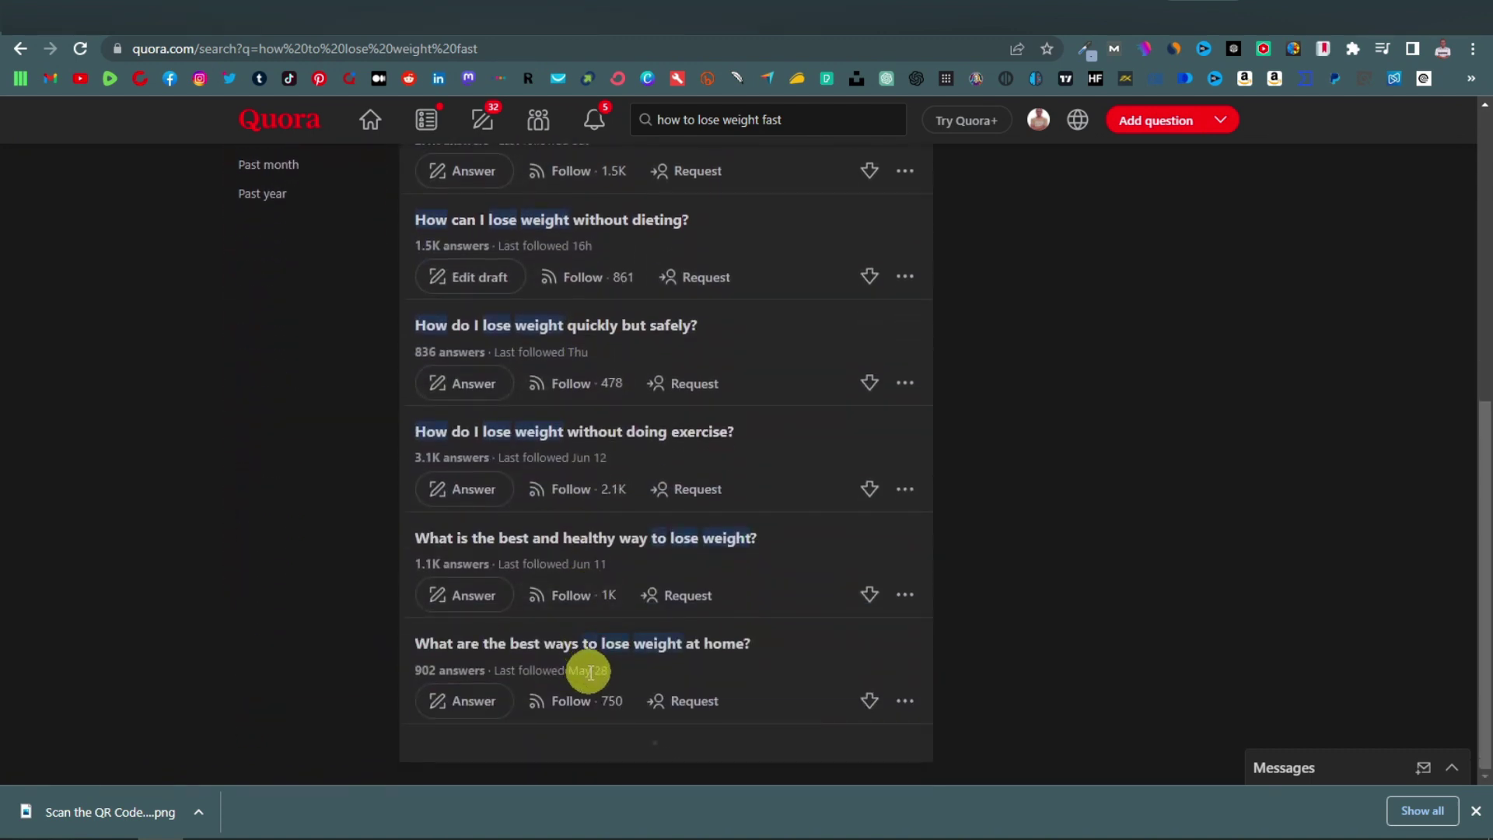
{"action": "scroll", "coordinate": [590, 672], "scroll_direction": "down", "scroll_amount": 7}
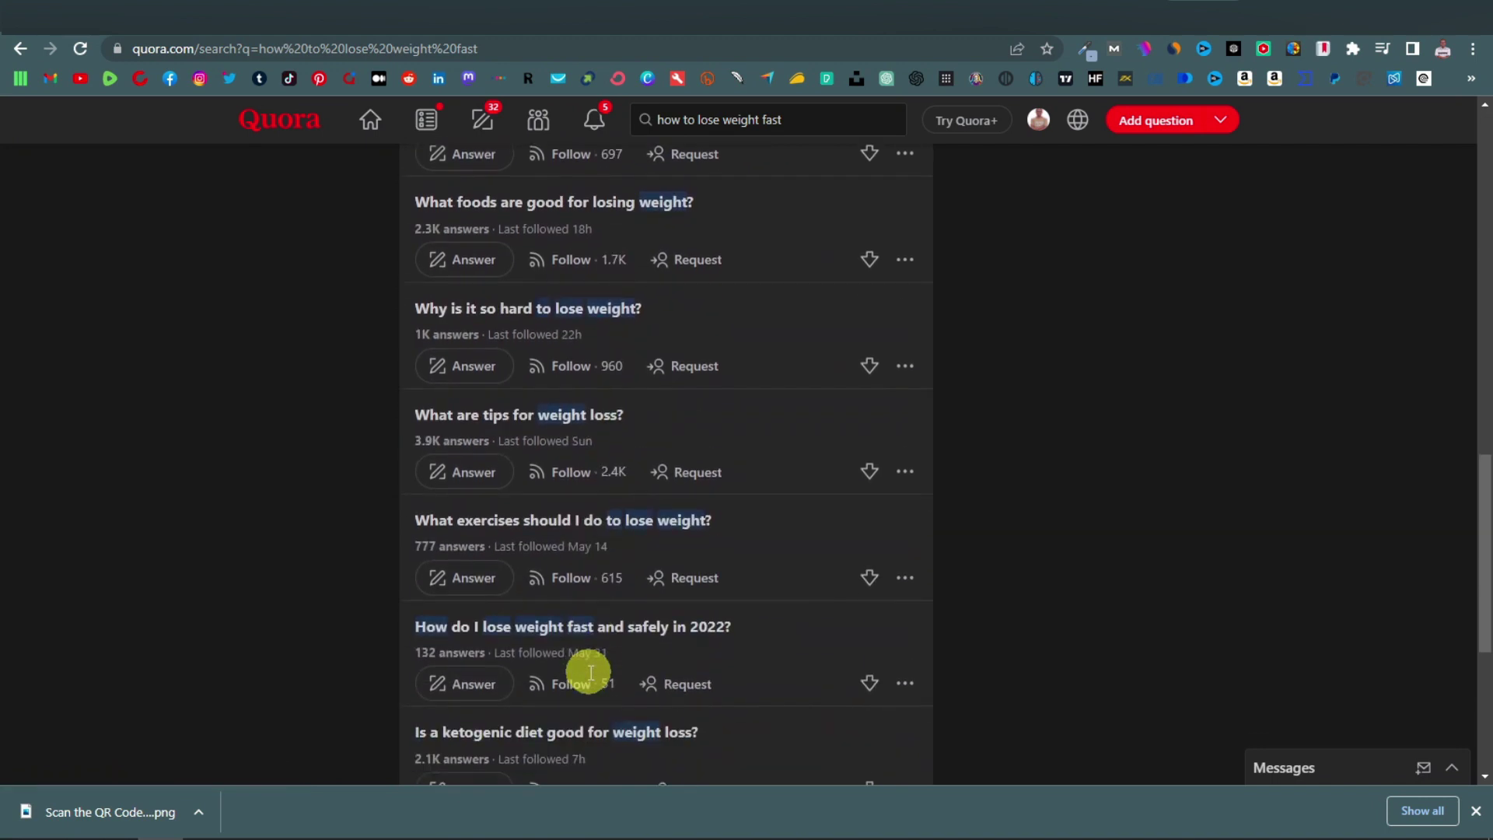
{"action": "scroll", "coordinate": [591, 670], "scroll_direction": "down", "scroll_amount": 5}
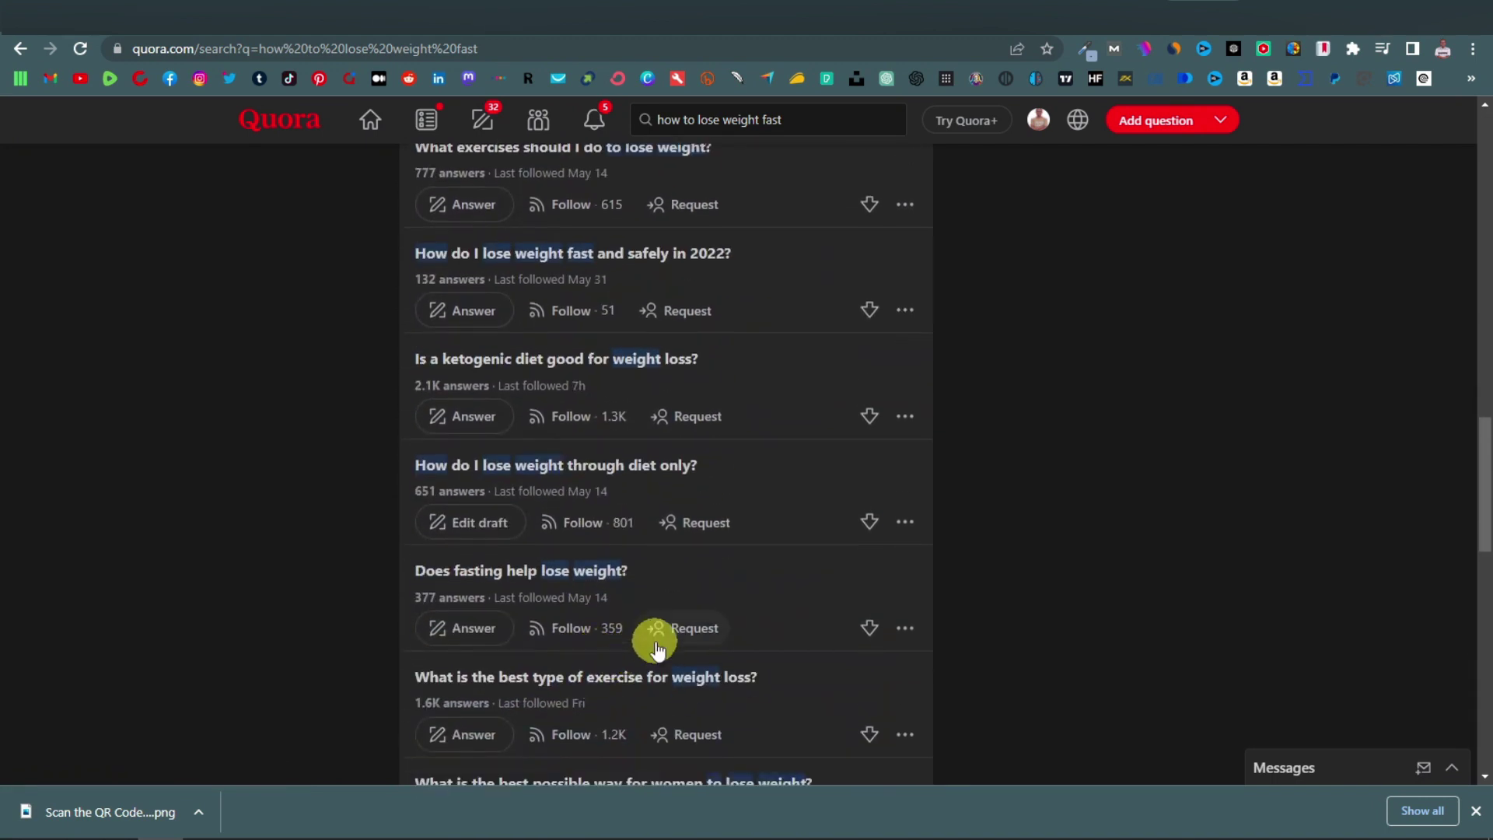
{"action": "scroll", "coordinate": [657, 650], "scroll_direction": "down", "scroll_amount": 2}
{"action": "scroll", "coordinate": [653, 648], "scroll_direction": "down", "scroll_amount": 6}
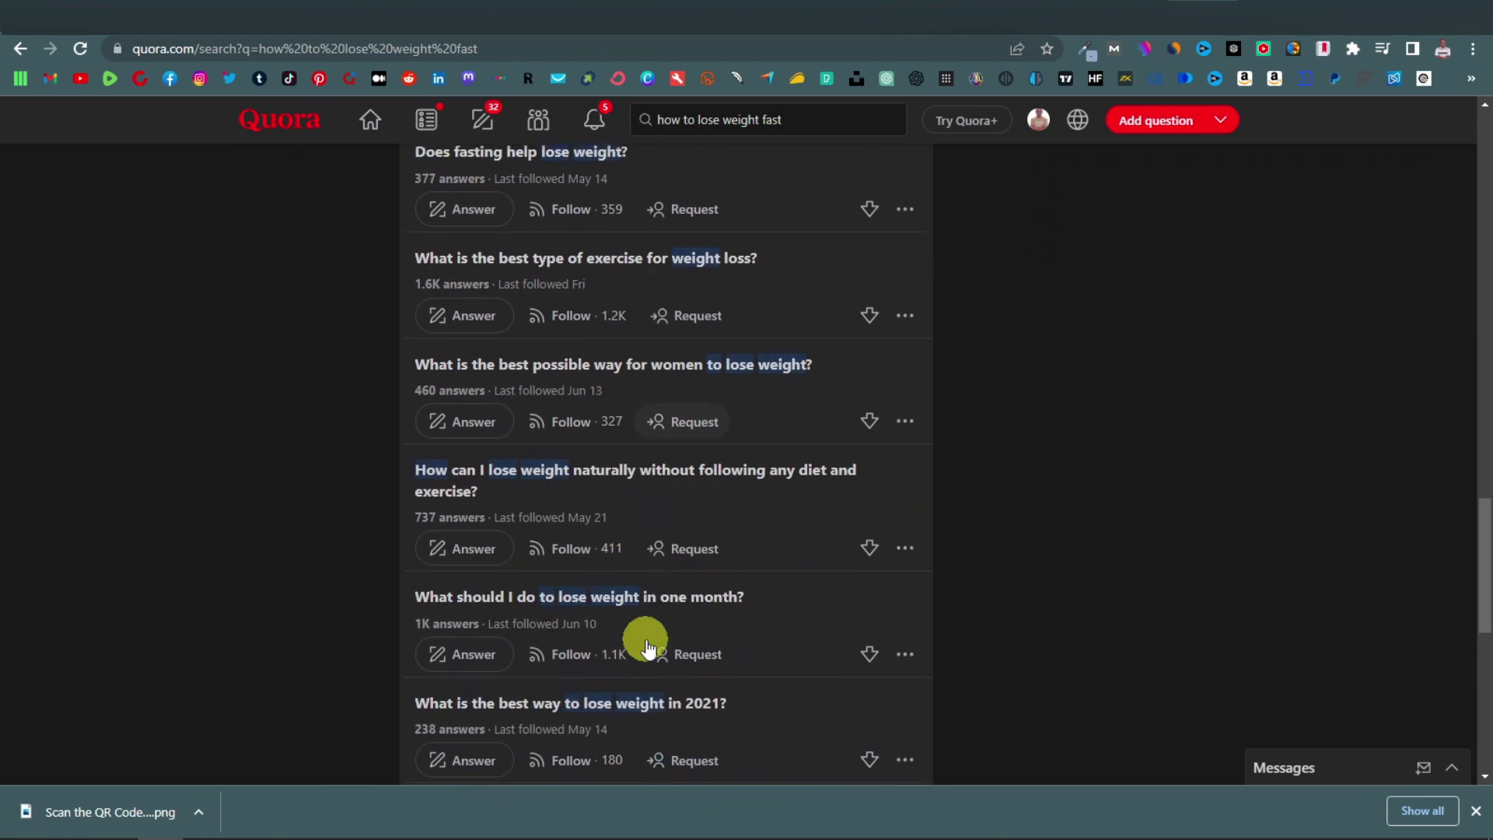
{"action": "scroll", "coordinate": [646, 647], "scroll_direction": "down", "scroll_amount": 8}
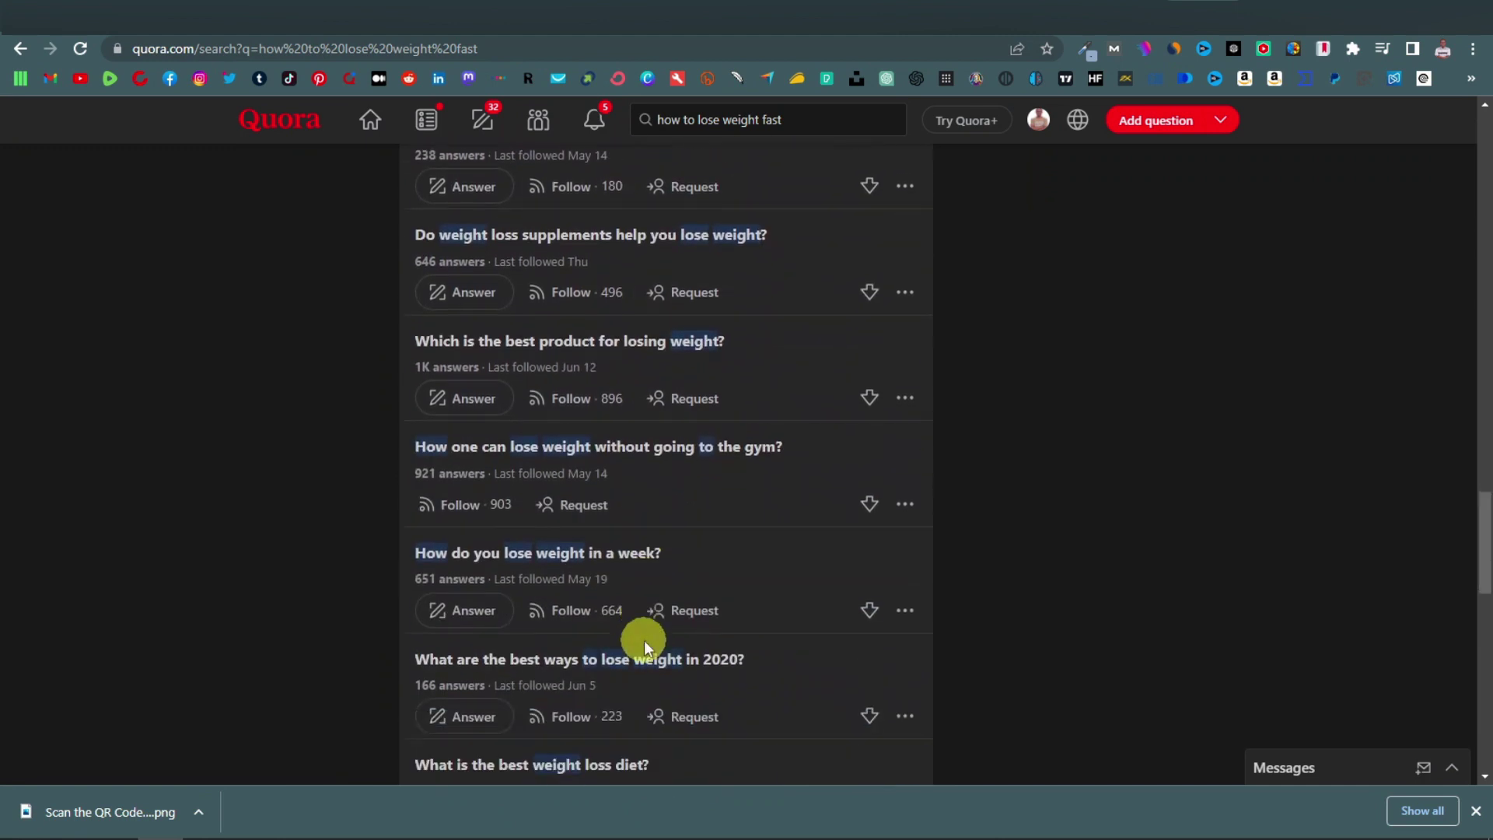
{"action": "scroll", "coordinate": [644, 641], "scroll_direction": "up", "scroll_amount": 20}
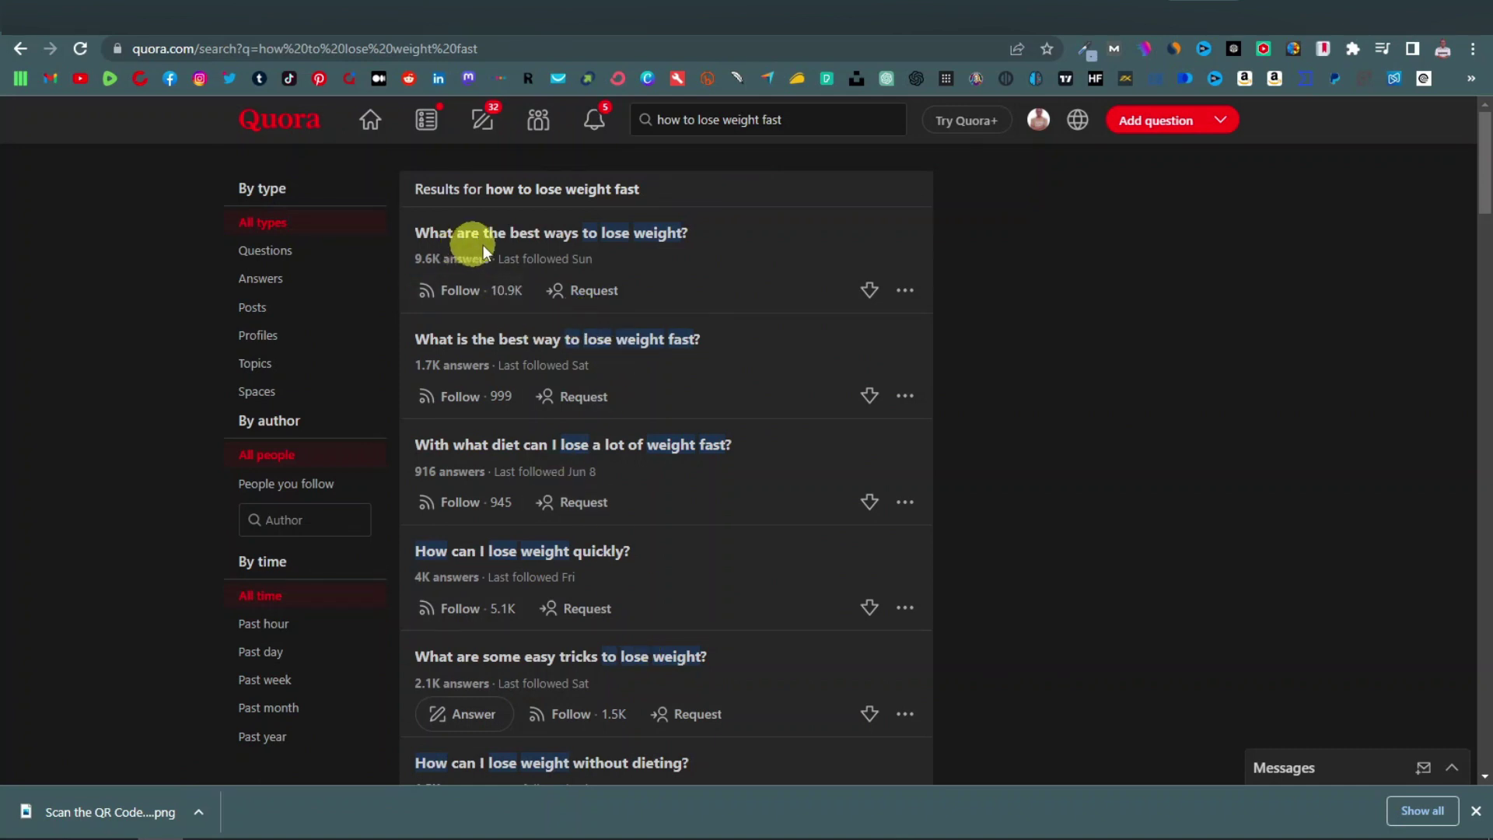
Step: Open the question "What are the best ways to lose weight?" in a new browser tab
{"action": "right_click", "coordinate": [662, 241]}
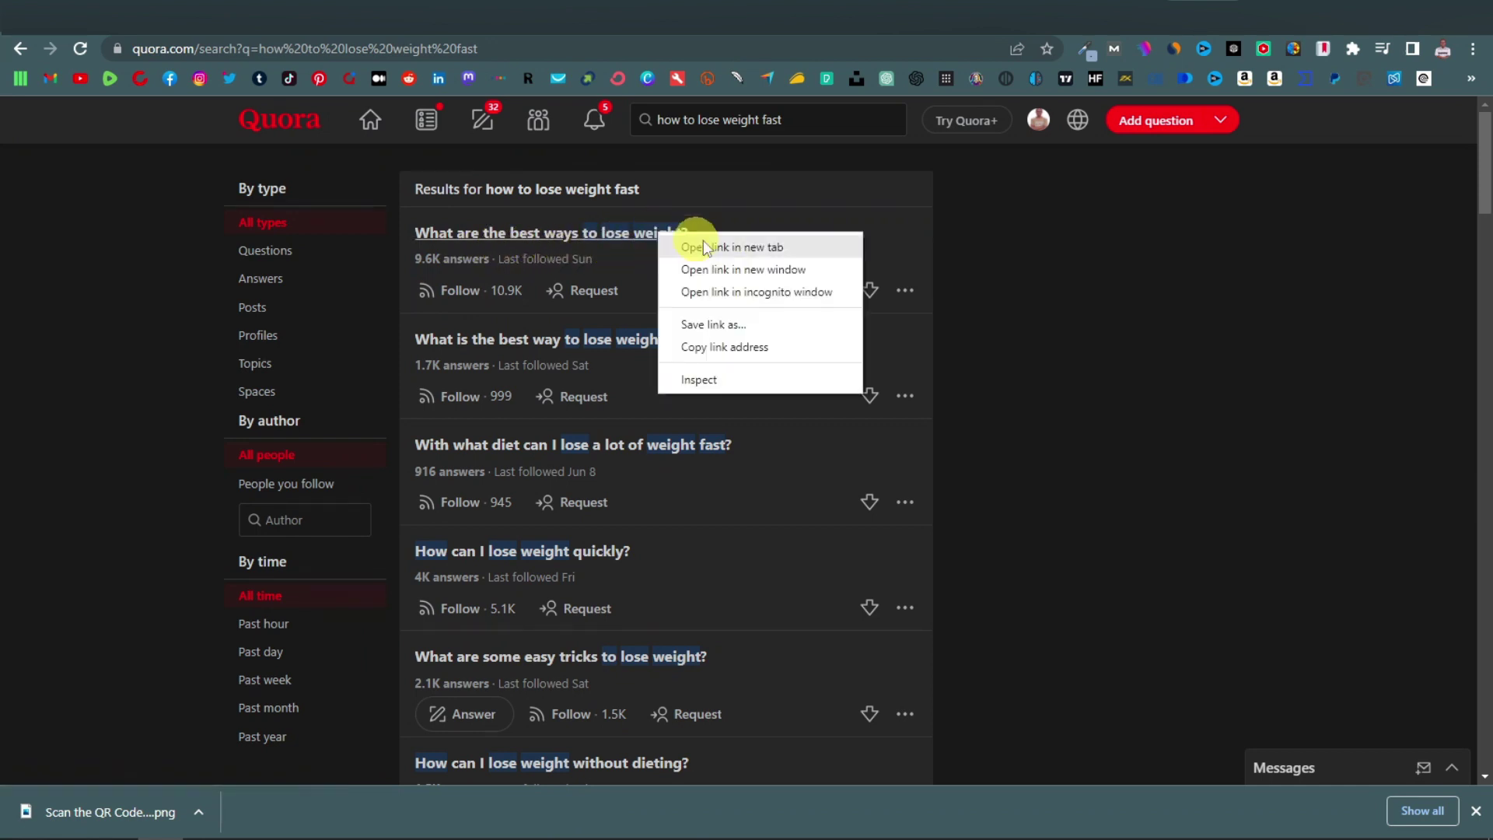
{"action": "left_click", "coordinate": [731, 247]}
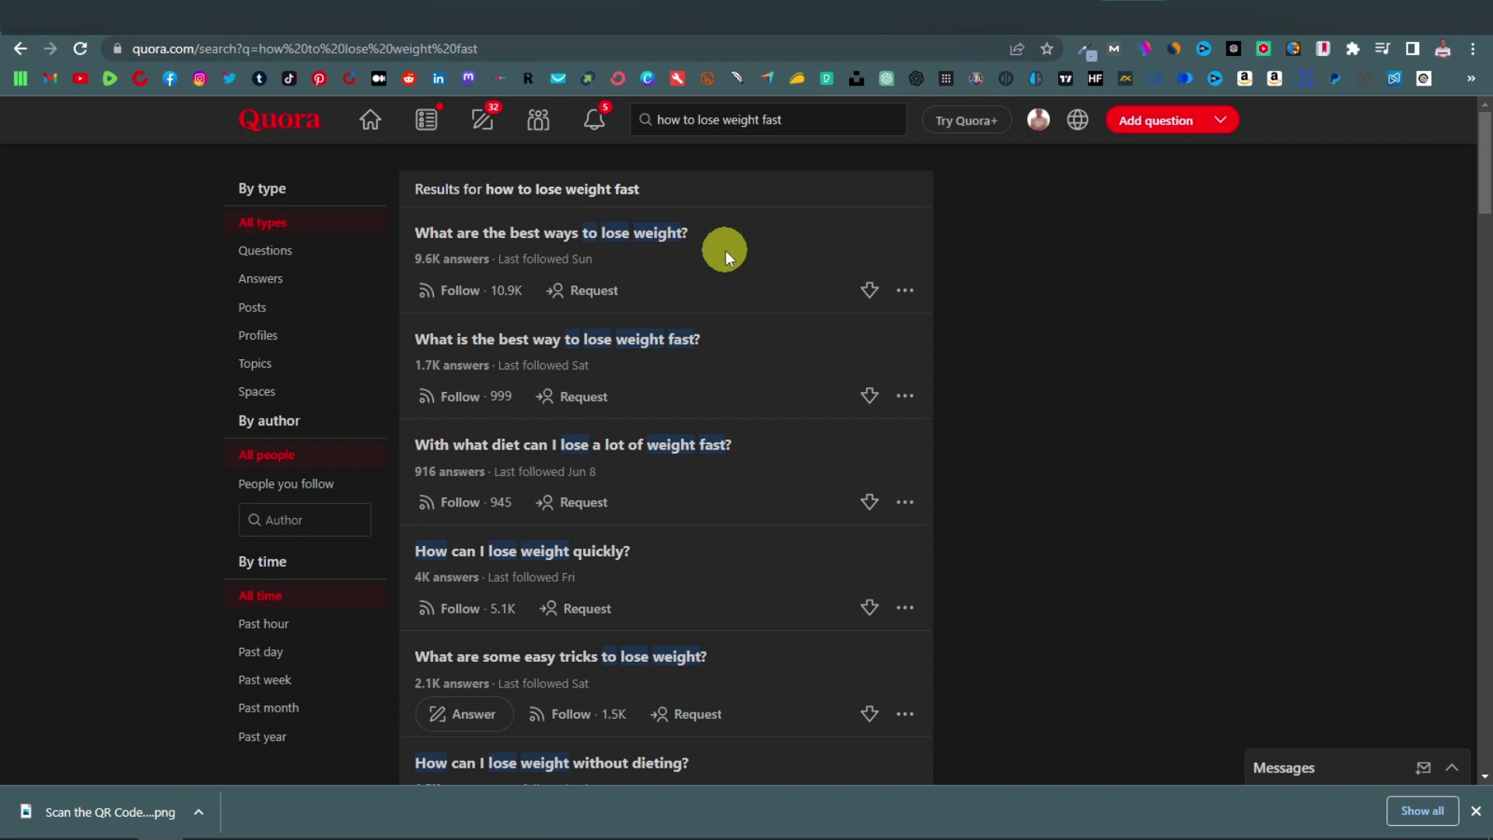
Step: Check the question pages "What are the best ways to lose weight?" and "What is the best way to lose weight fast?"
{"action": "left_click", "coordinate": [1190, 14]}
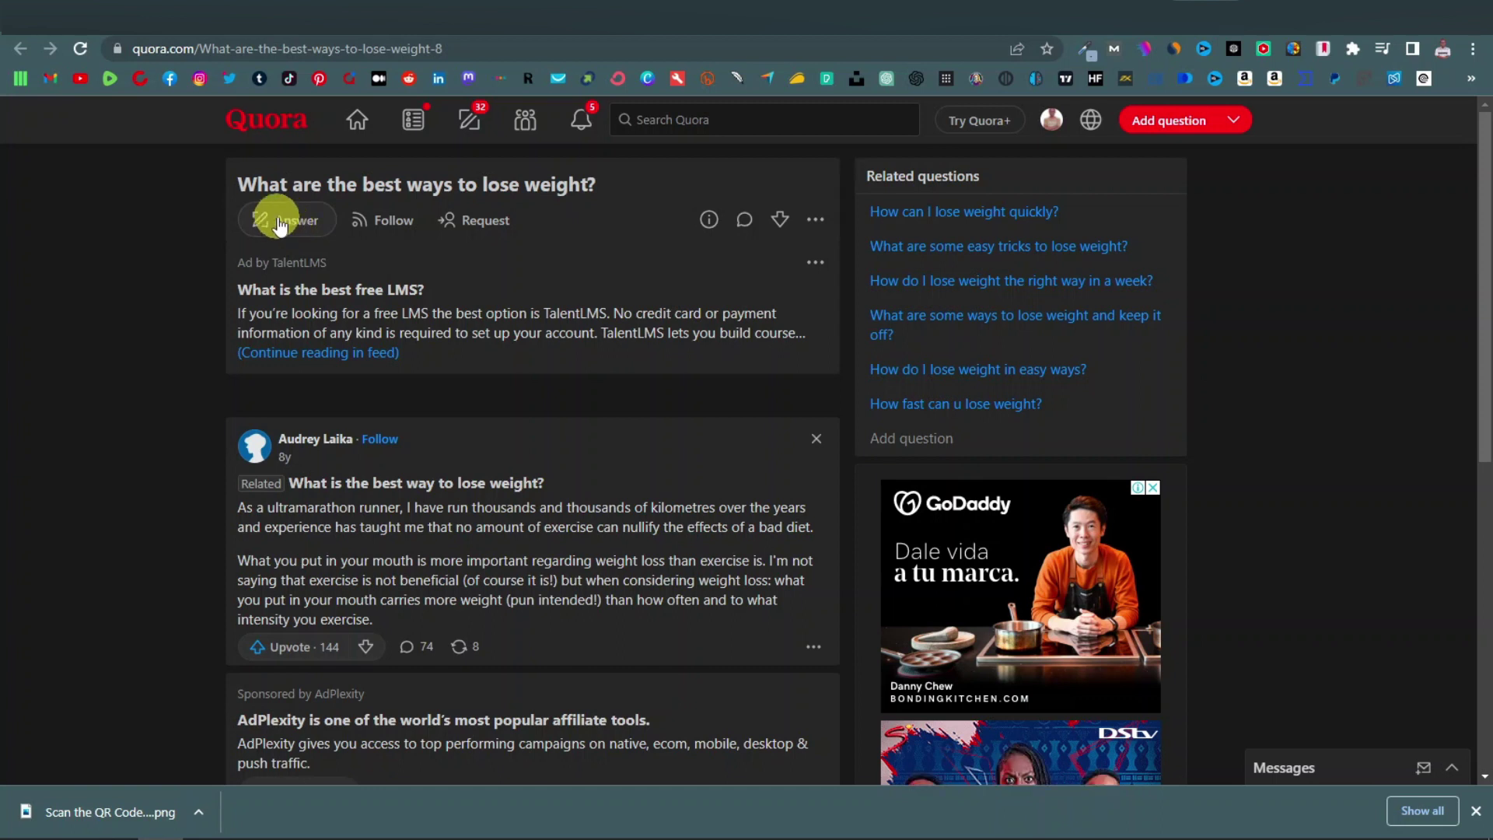
{"action": "key", "text": "alt+Left"}
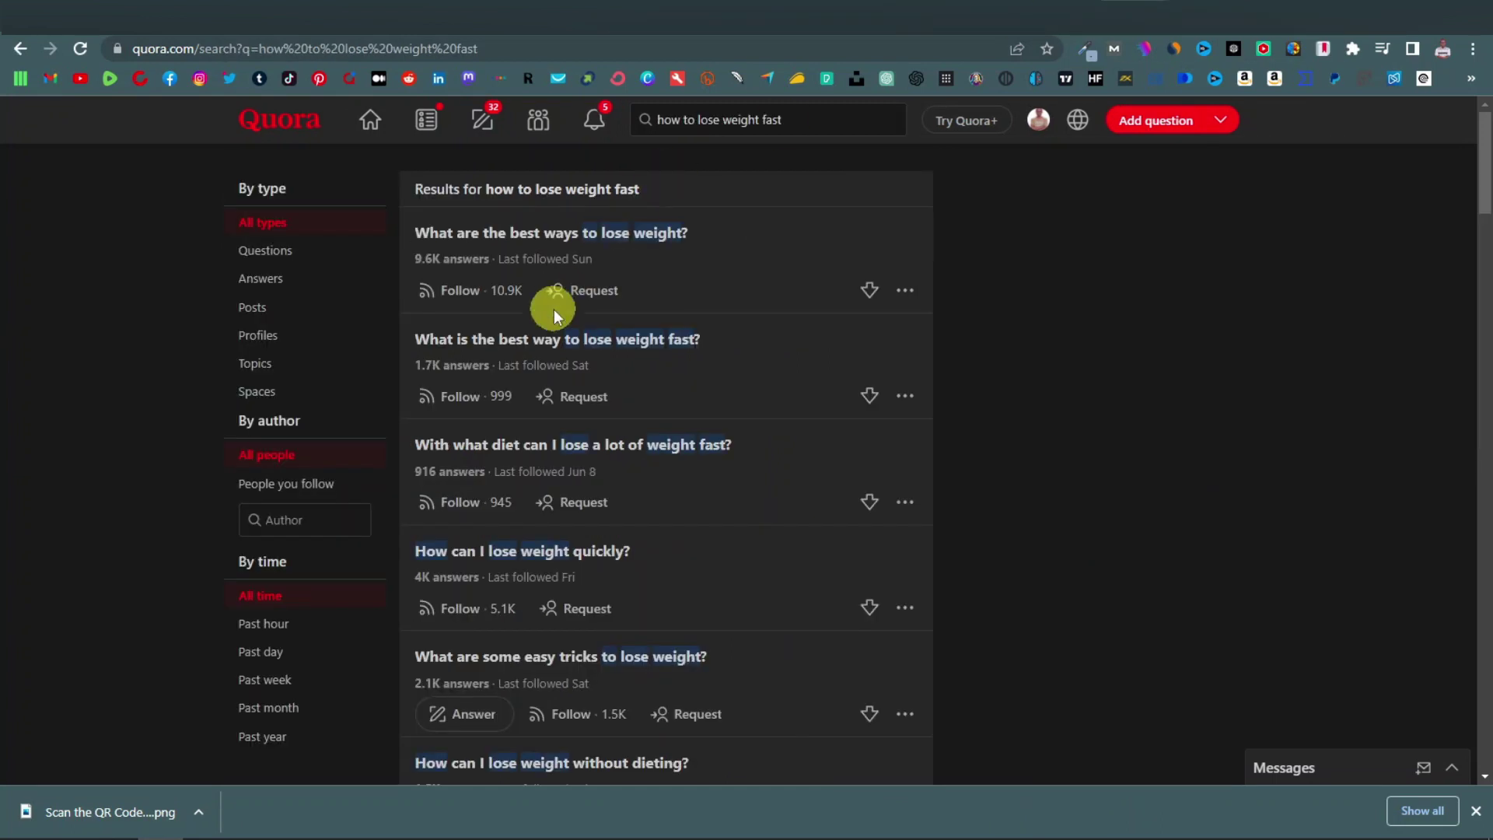
{"action": "right_click", "coordinate": [585, 336]}
{"action": "left_click", "coordinate": [630, 353]}
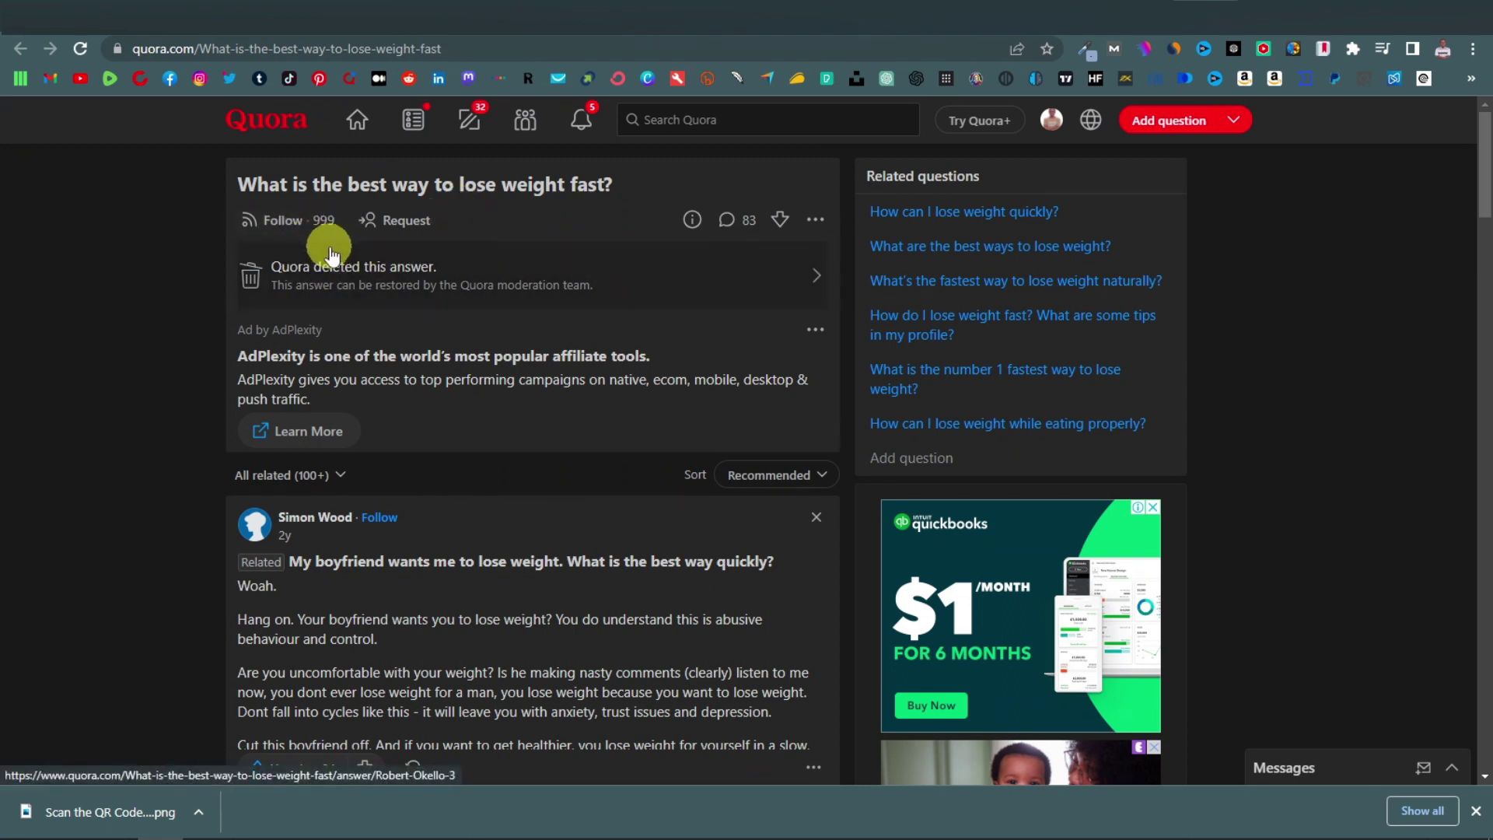
{"action": "key", "text": "alt+Left"}
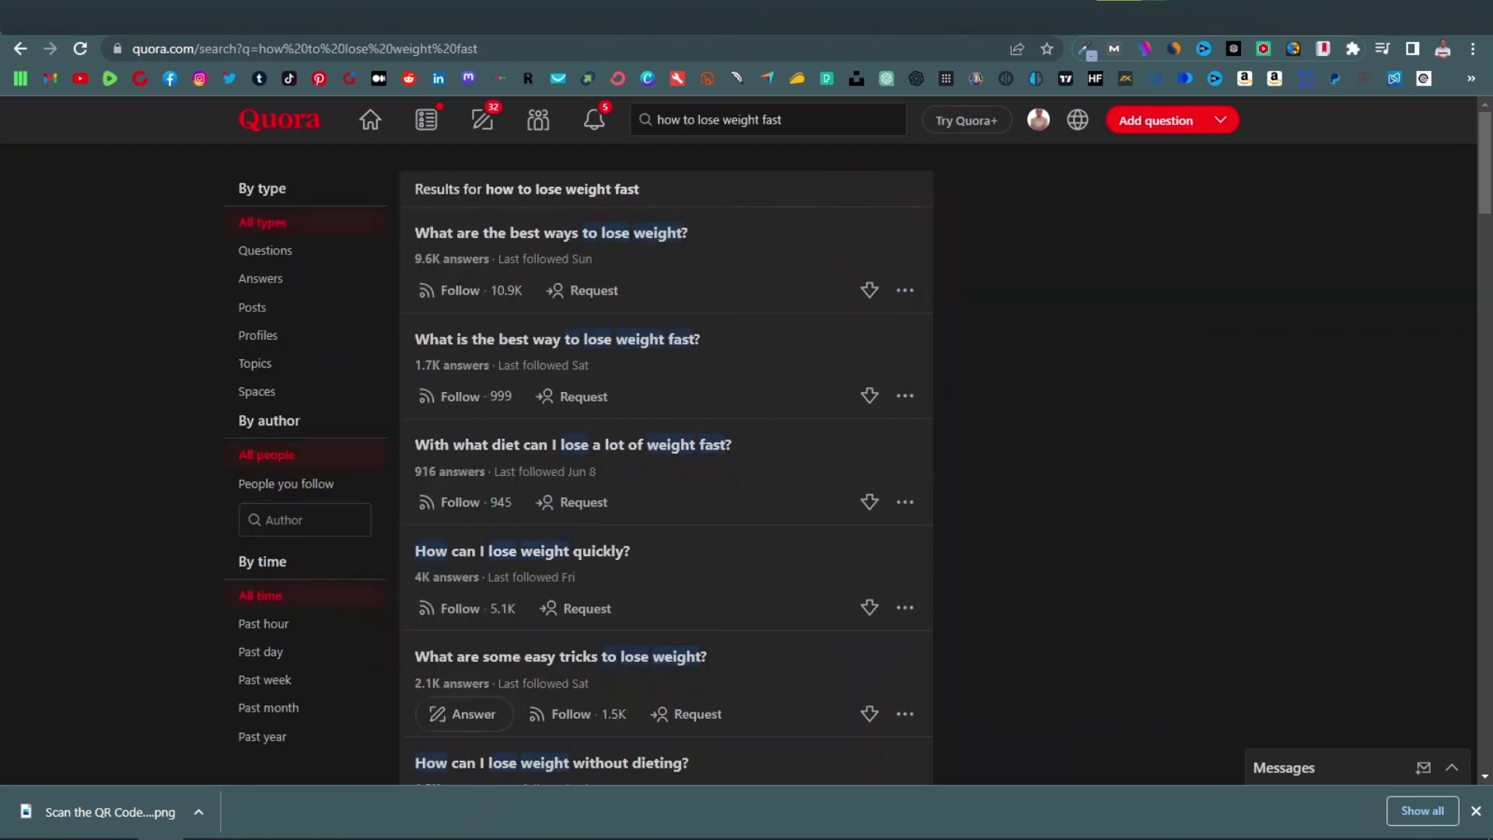
Step: Open the question "What are tips for weight loss?" from the search results and start writing an answer
{"action": "scroll", "coordinate": [488, 574], "scroll_direction": "down", "scroll_amount": 2}
{"action": "key", "text": "alt+Left"}
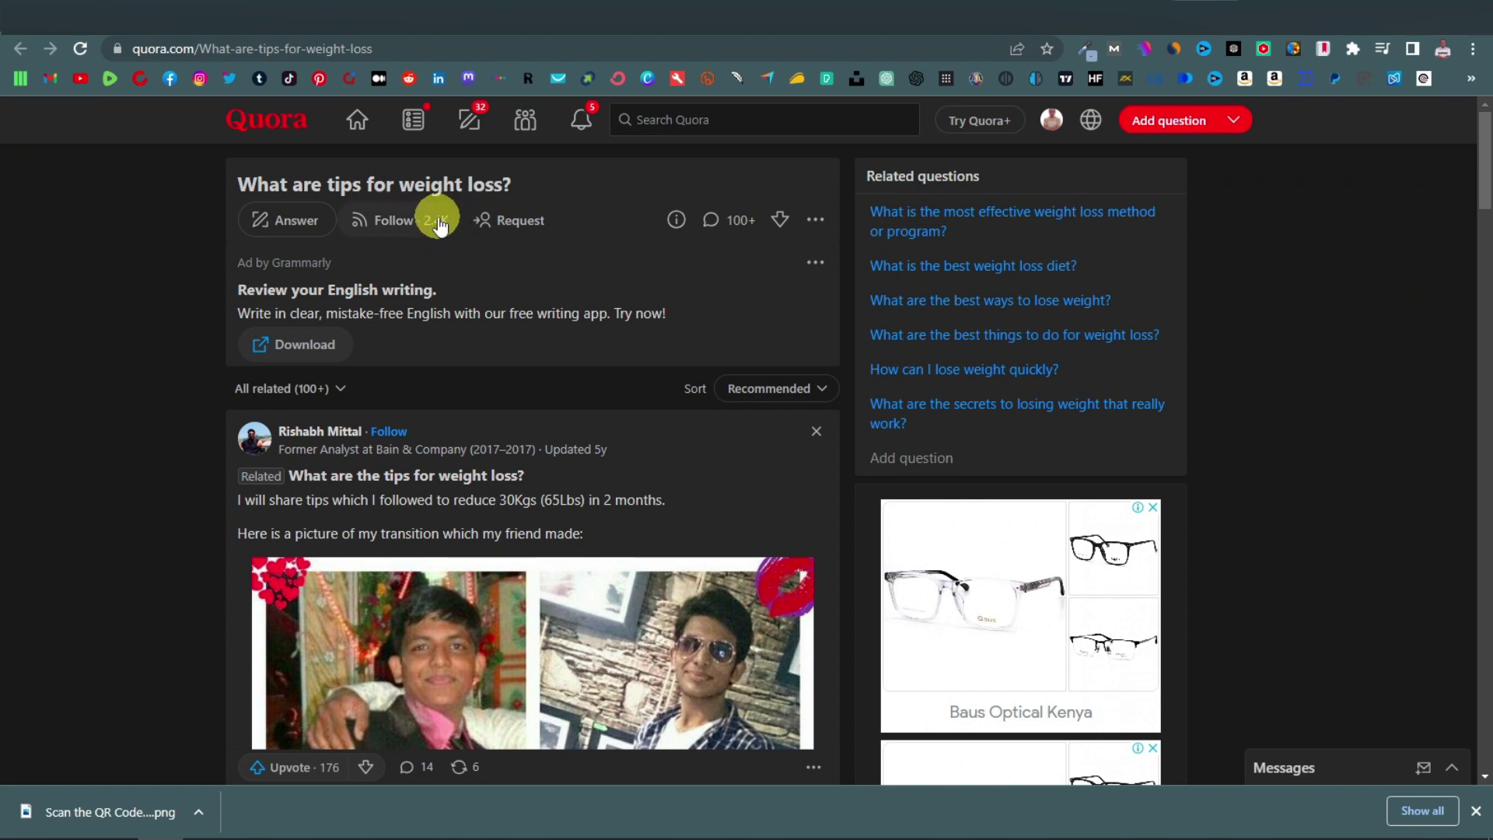
{"action": "left_click", "coordinate": [306, 222]}
{"action": "left_click", "coordinate": [493, 406]}
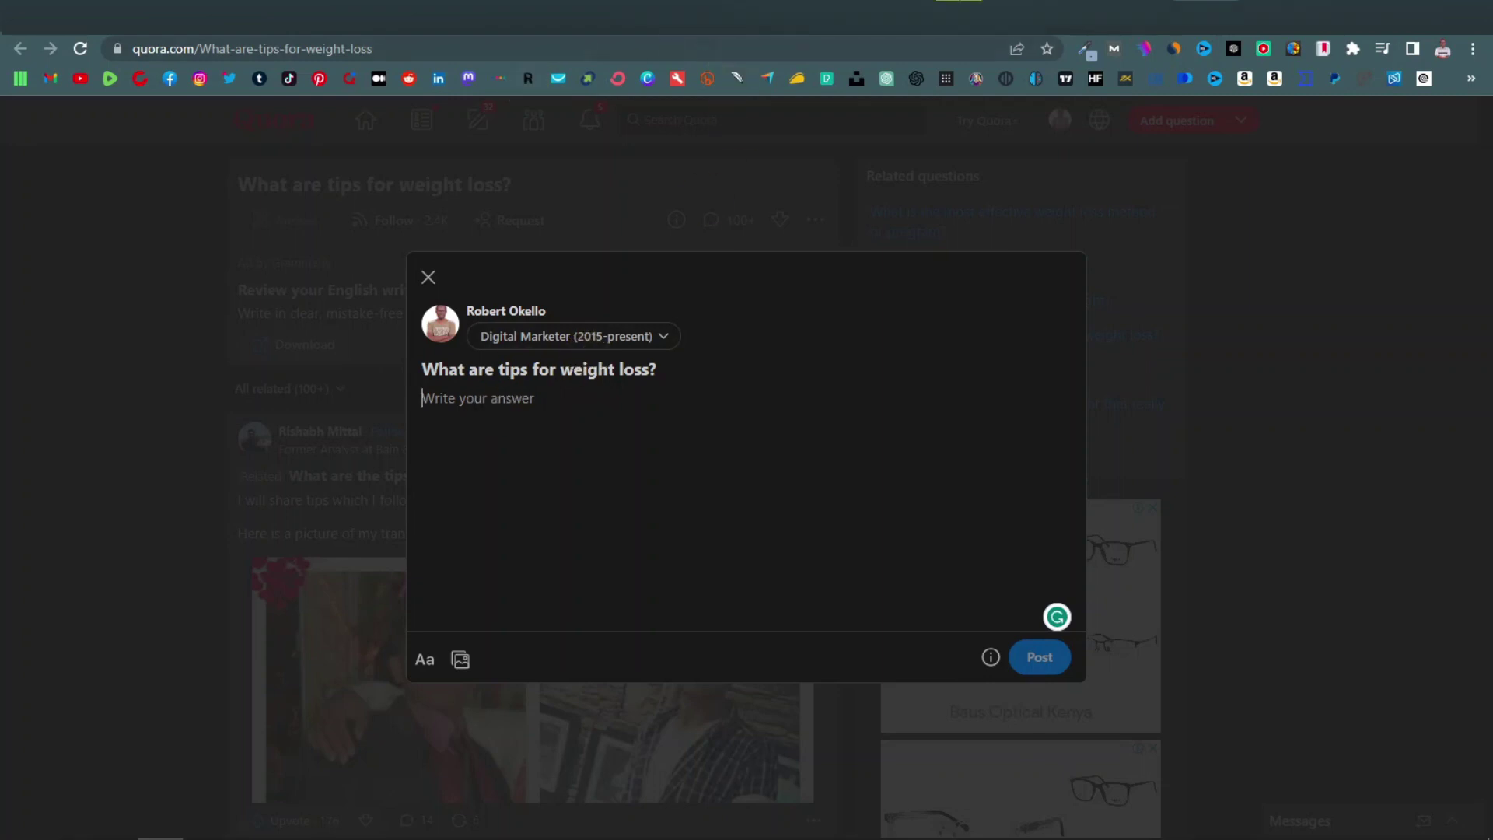
Step: Switch to the Google Docs article and copy sections 1 to 5, from "Set Realistic Goals" through "Strength Training for Lean Muscle"
{"action": "left_click", "coordinate": [924, 12]}
{"action": "scroll", "coordinate": [572, 420], "scroll_direction": "down", "scroll_amount": 10}
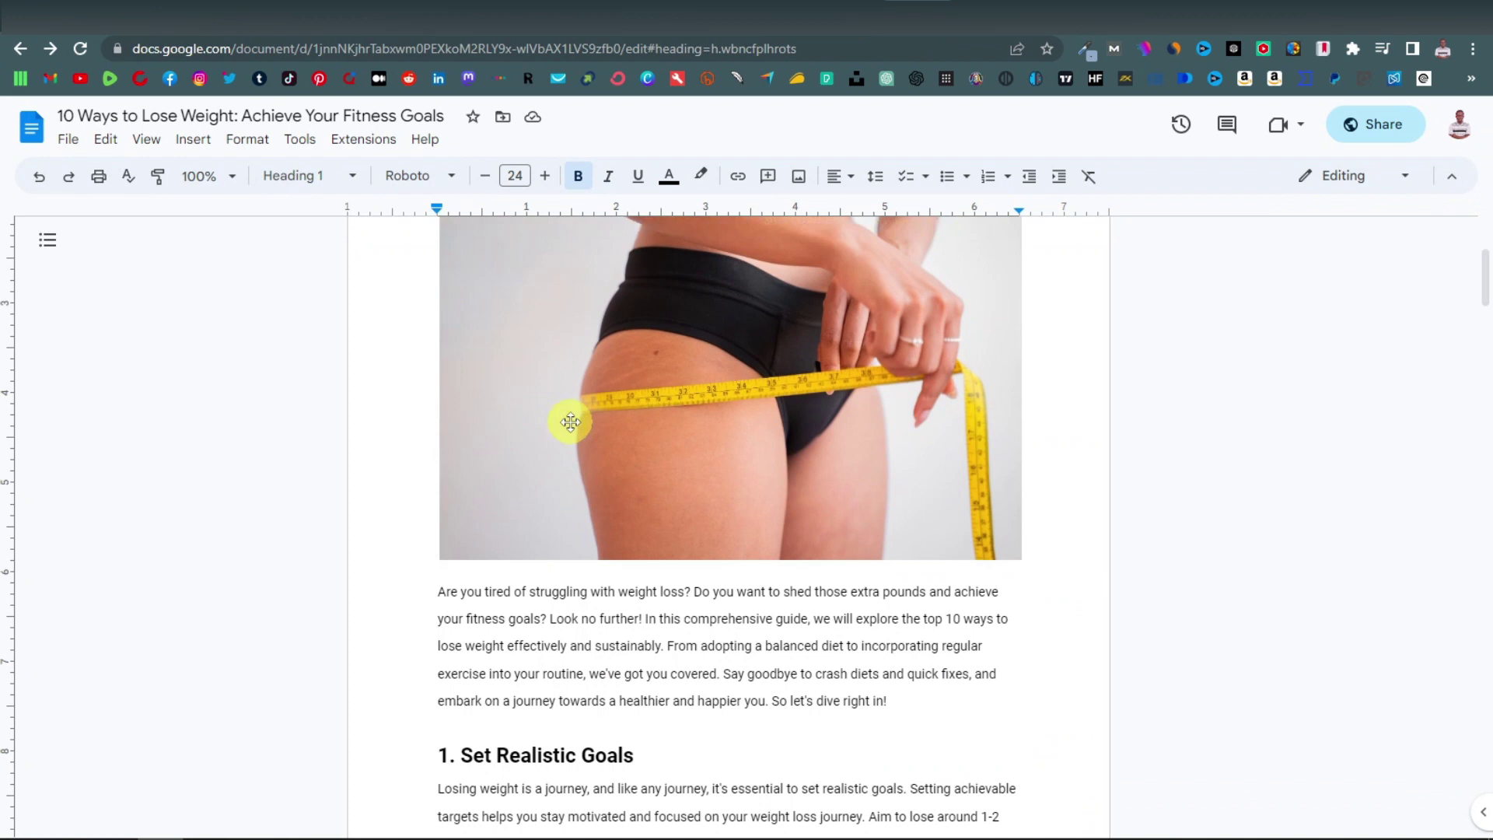
{"action": "scroll", "coordinate": [570, 420], "scroll_direction": "up", "scroll_amount": 4}
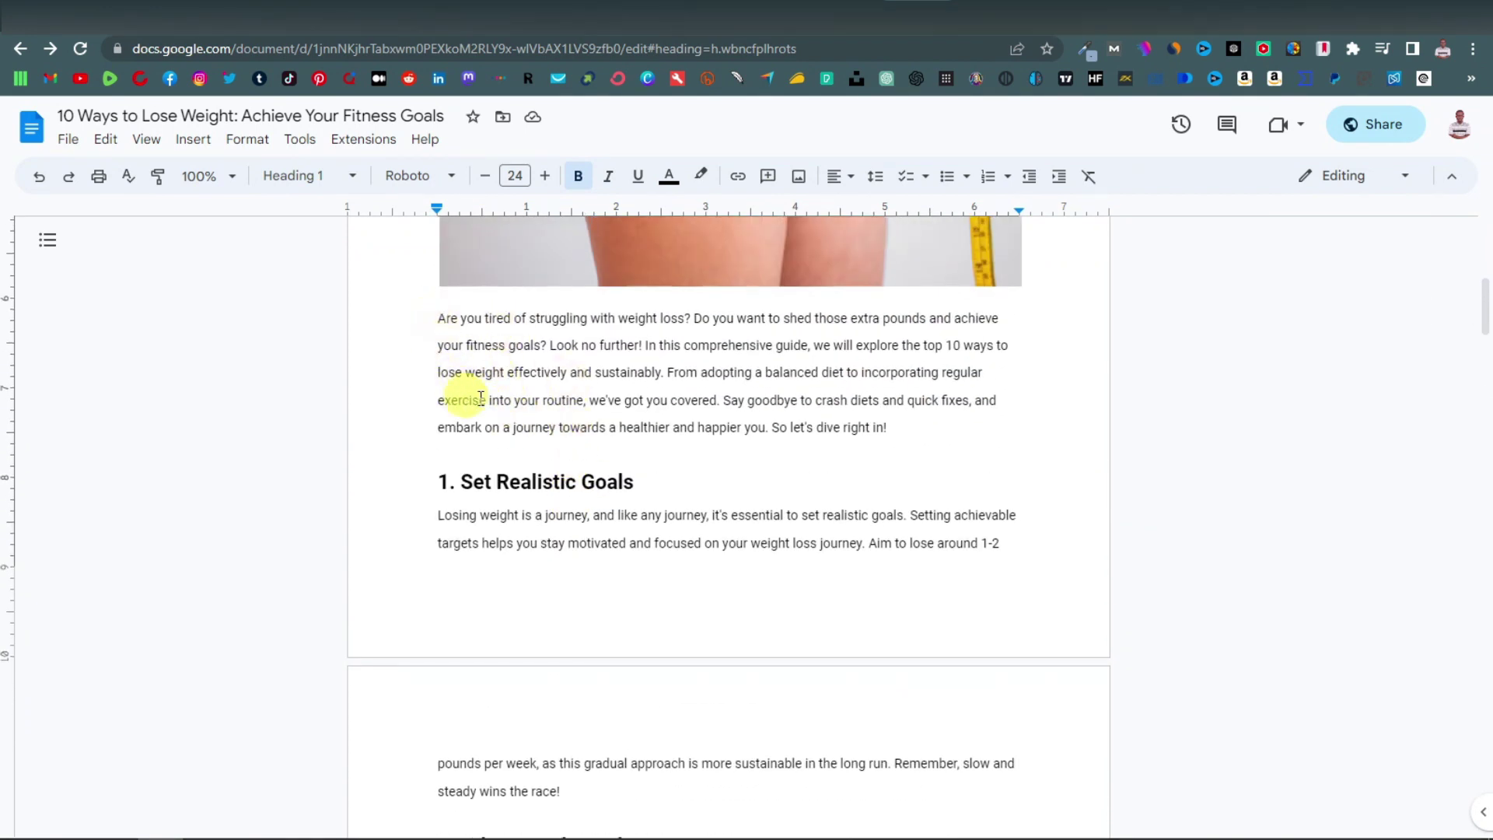
{"action": "scroll", "coordinate": [466, 389], "scroll_direction": "down", "scroll_amount": 3}
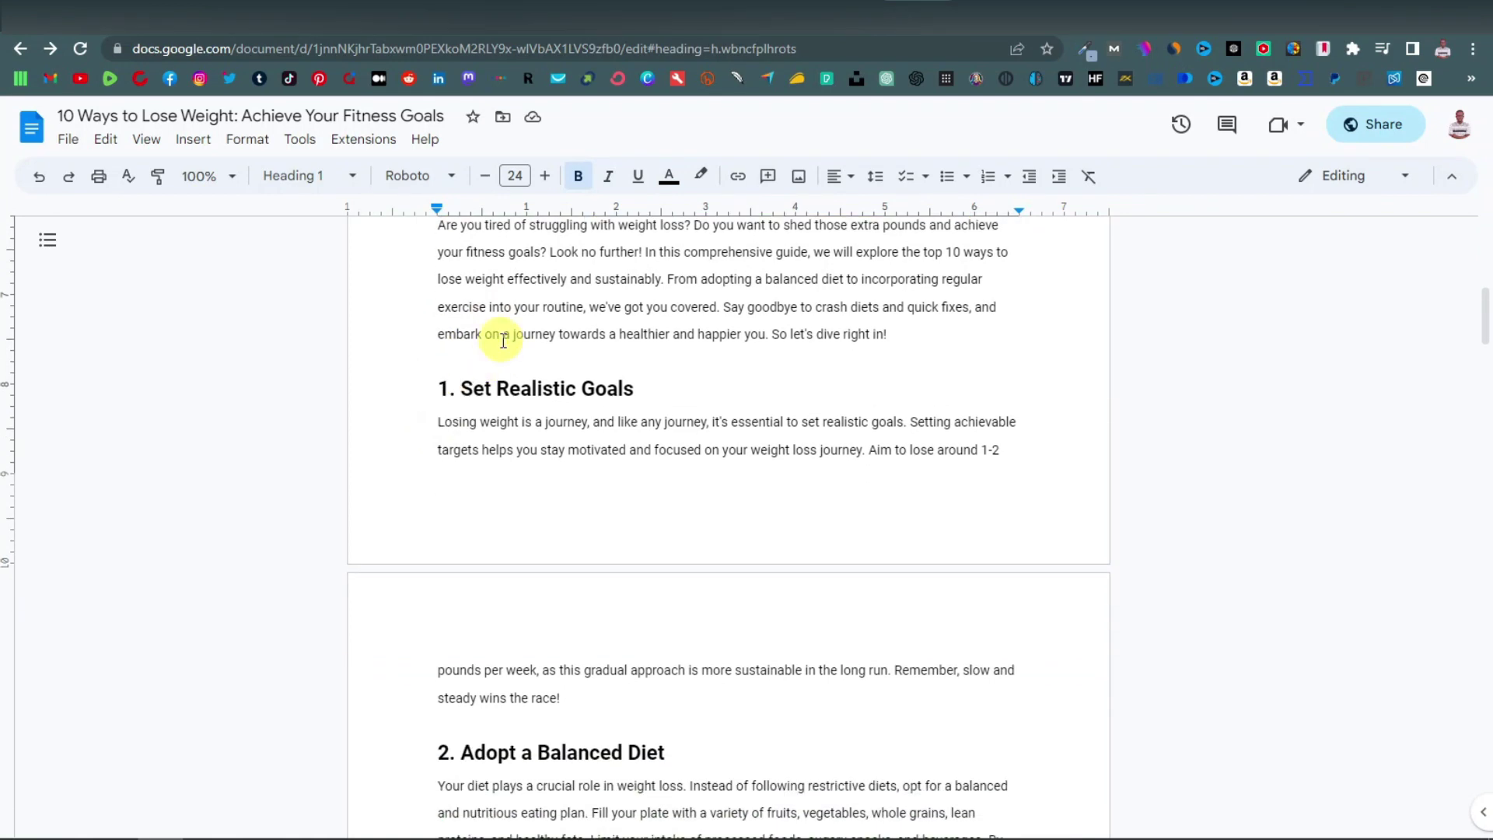
{"action": "mouse_move", "coordinate": [433, 294]}
{"action": "left_mouse_down"}
{"action": "mouse_move", "coordinate": [620, 327]}
{"action": "mouse_move", "coordinate": [660, 388]}
{"action": "mouse_move", "coordinate": [680, 633]}
{"action": "mouse_move", "coordinate": [719, 828]}
{"action": "mouse_move", "coordinate": [723, 710]}
{"action": "mouse_move", "coordinate": [686, 524]}
{"action": "mouse_move", "coordinate": [986, 481]}
{"action": "left_mouse_up"}
{"action": "right_click", "coordinate": [669, 427]}
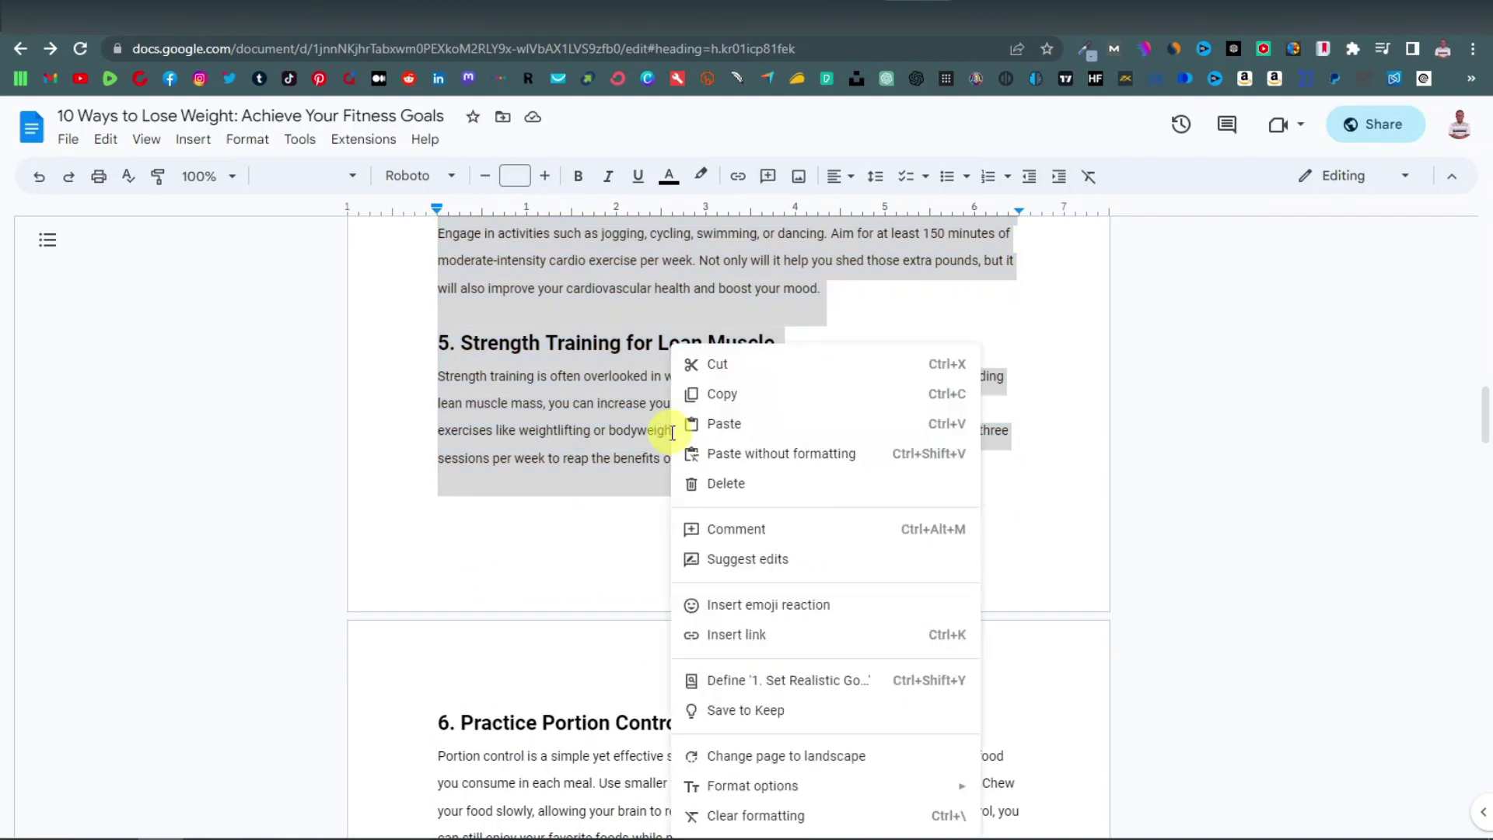
{"action": "left_click", "coordinate": [727, 398]}
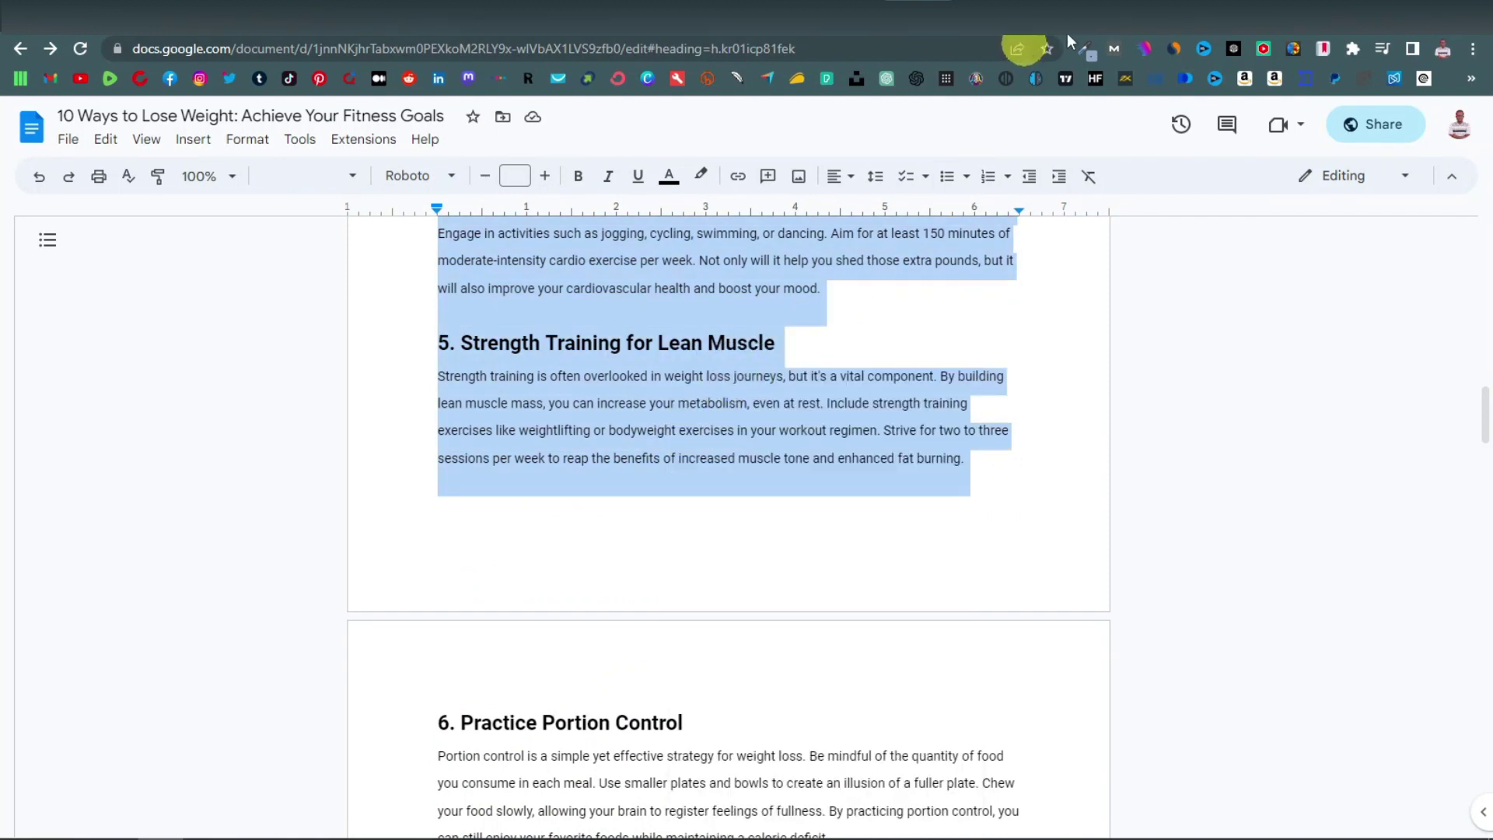
Step: Return to the Quora answer and paste the five copied article sections into it
{"action": "left_click", "coordinate": [1188, 17]}
{"action": "right_click", "coordinate": [487, 397]}
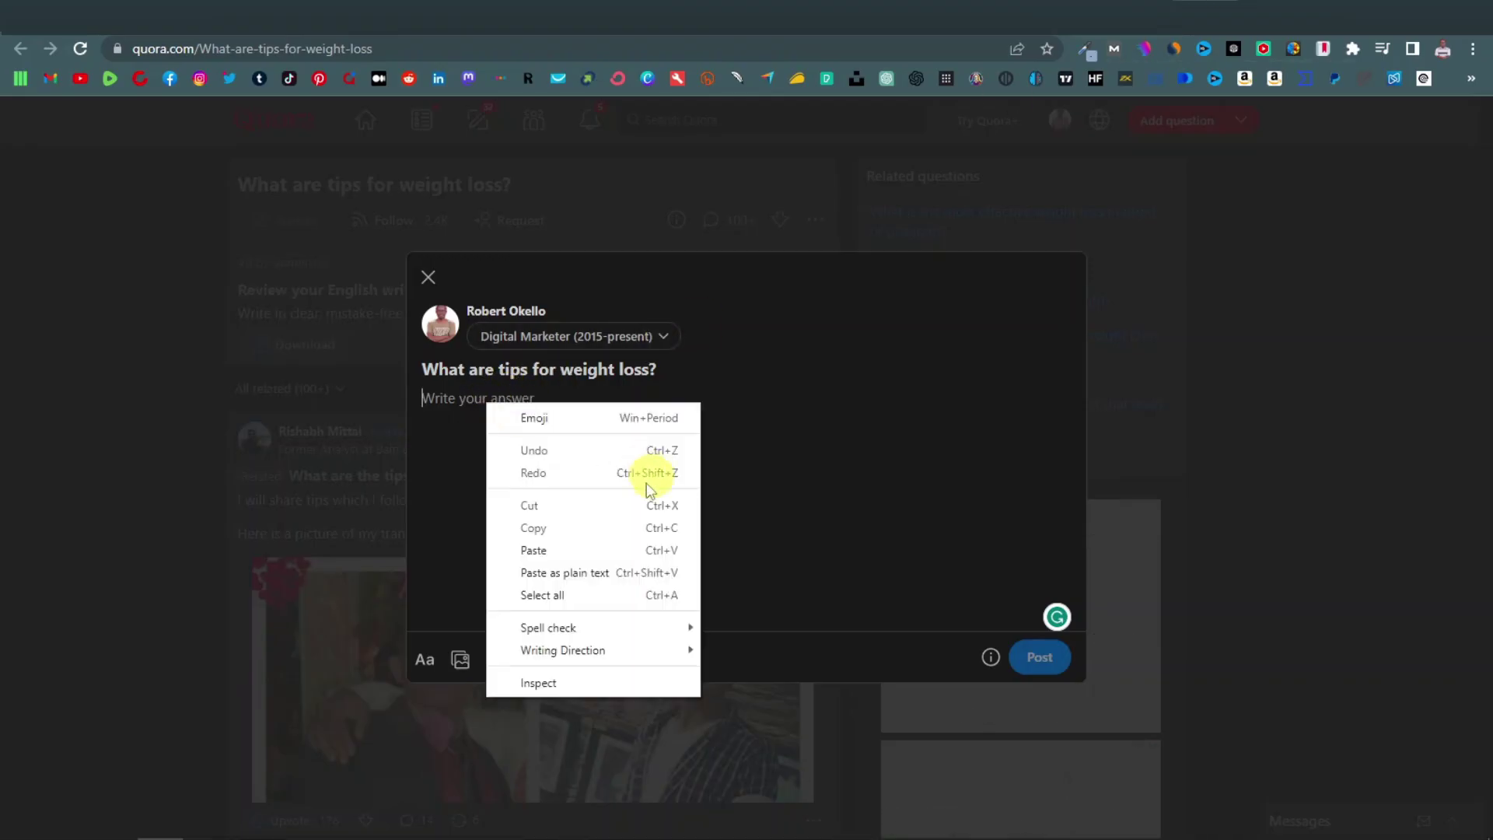
{"action": "left_click", "coordinate": [566, 547]}
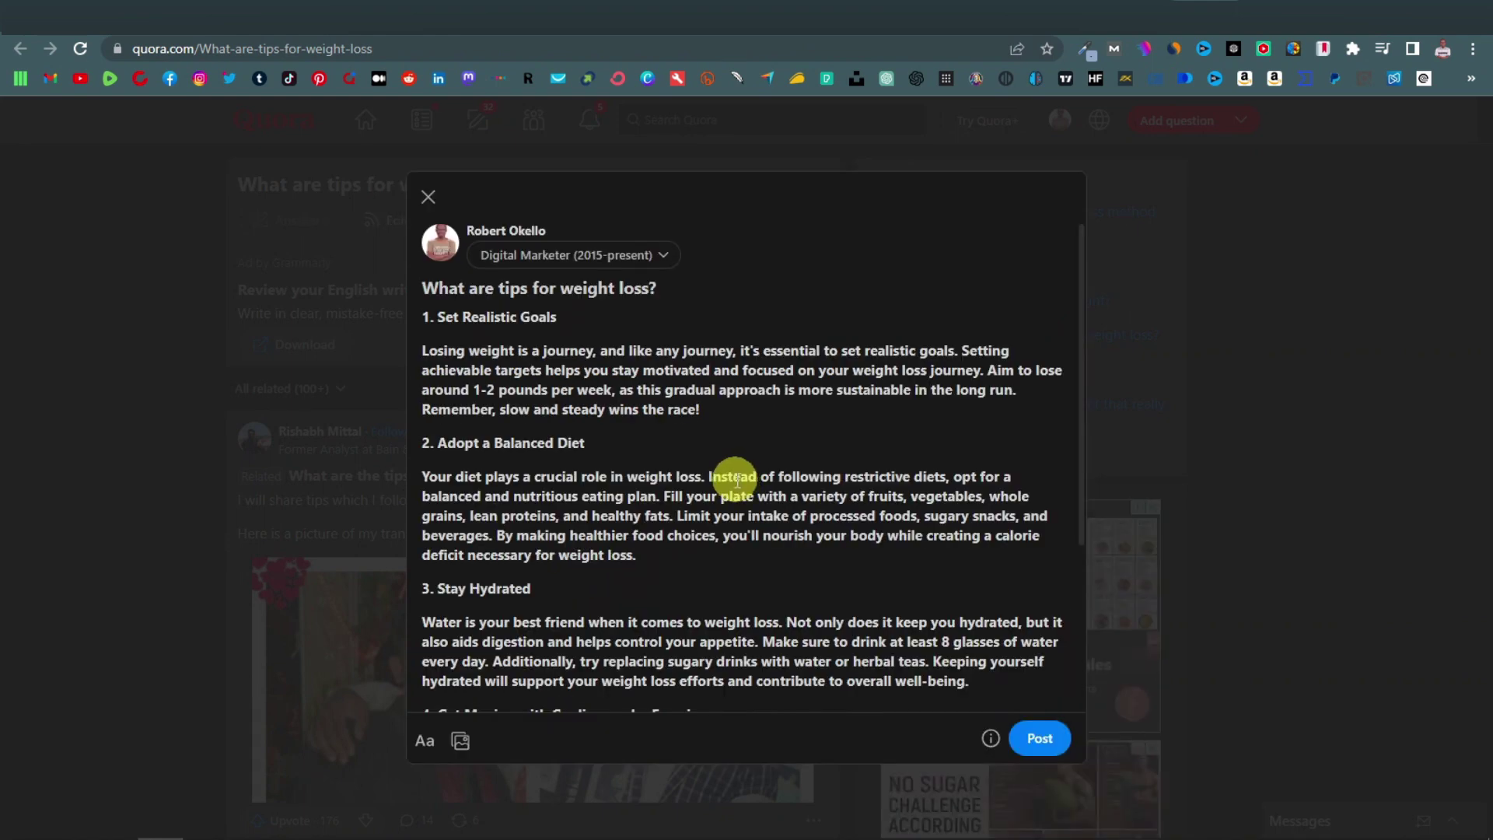
{"action": "scroll", "coordinate": [693, 455], "scroll_direction": "down", "scroll_amount": 3}
{"action": "scroll", "coordinate": [695, 461], "scroll_direction": "up", "scroll_amount": 3}
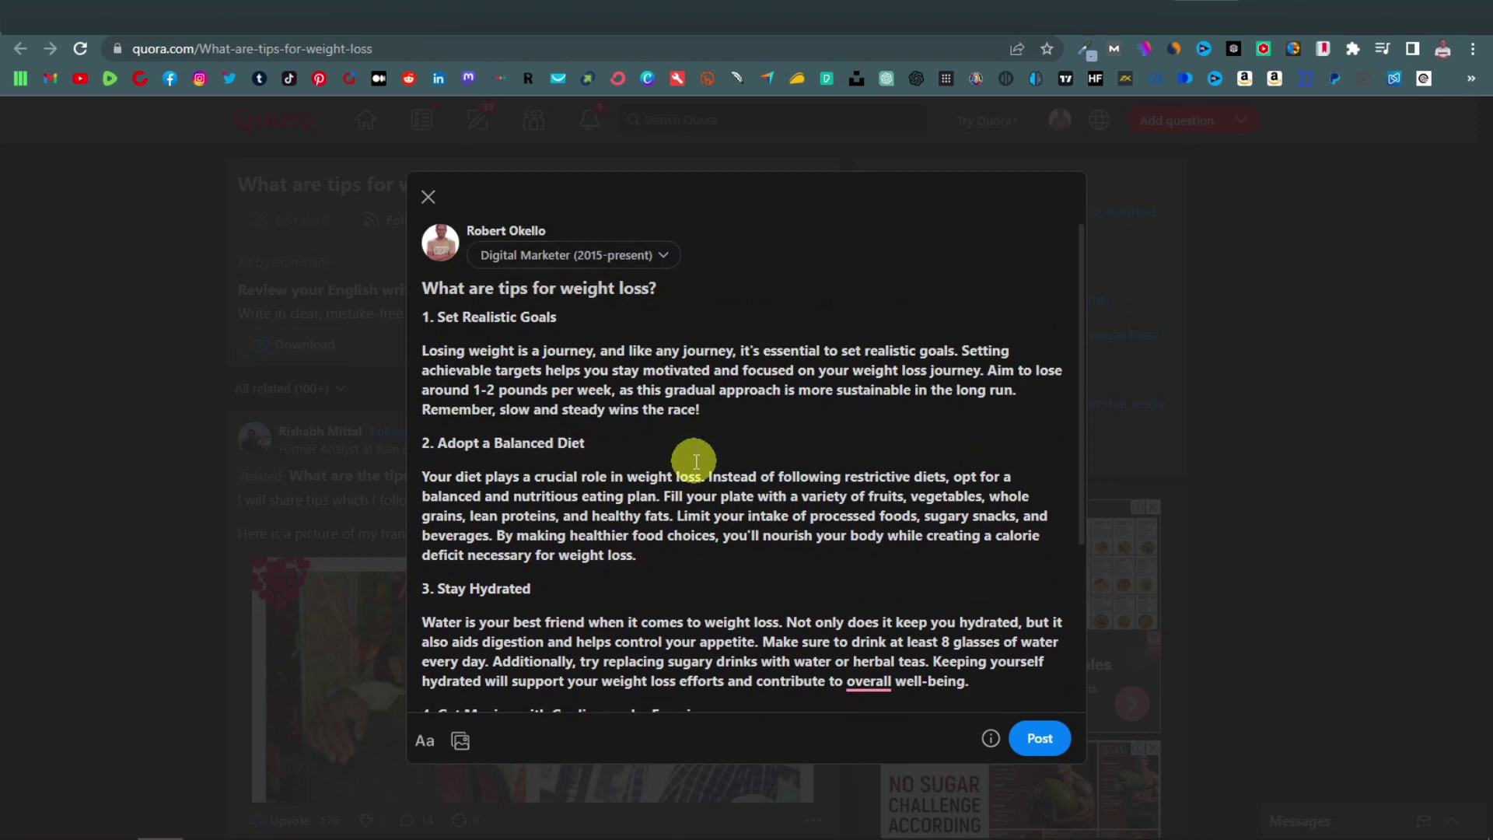
Step: Remove the bold formatting from the body paragraphs under headings 1, 2 and 3 of the answer
{"action": "triple_click", "coordinate": [585, 372]}
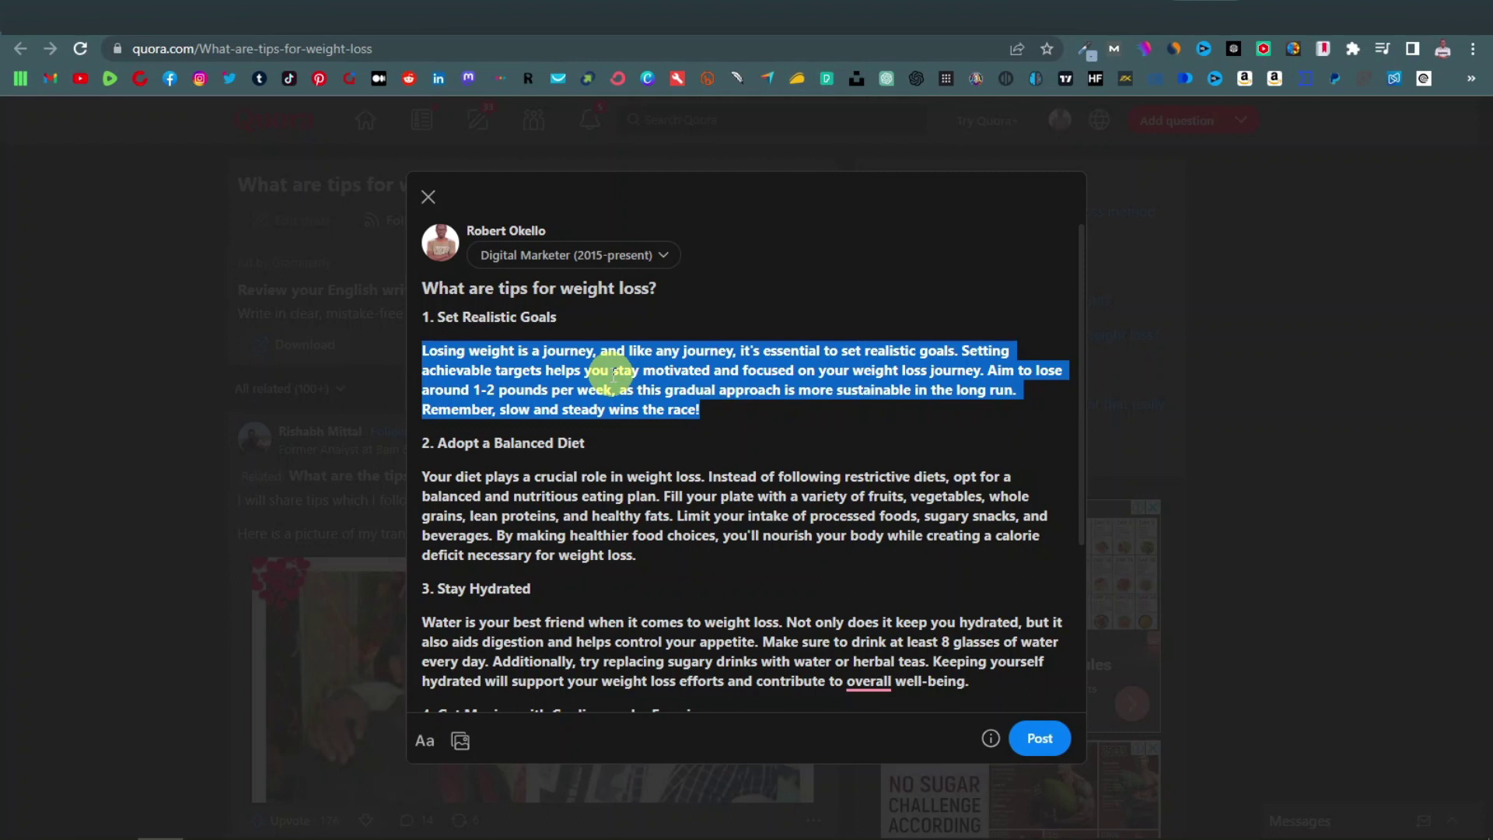
{"action": "left_click", "coordinate": [425, 740]}
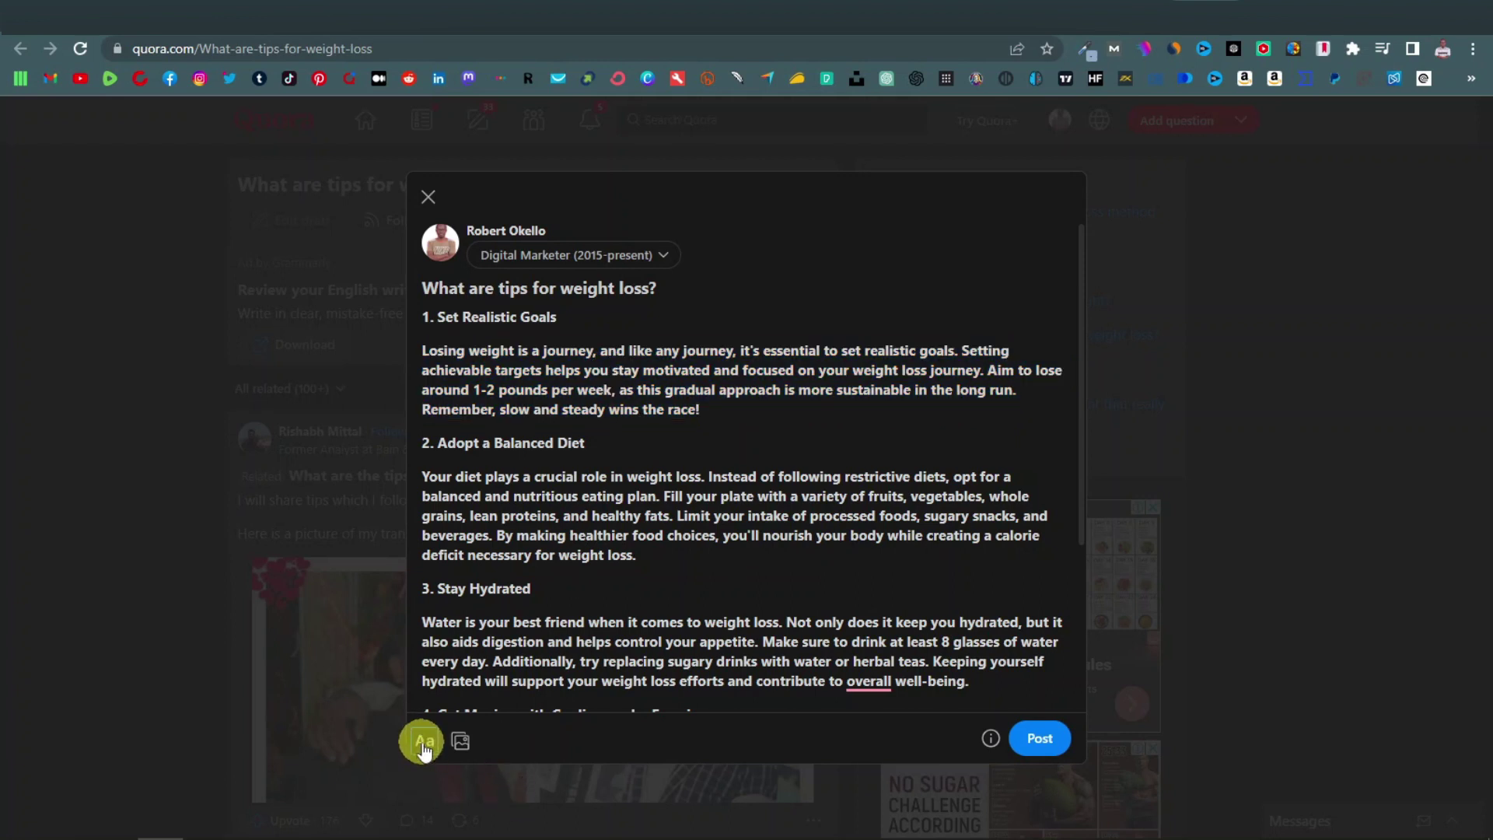
{"action": "left_click", "coordinate": [460, 740]}
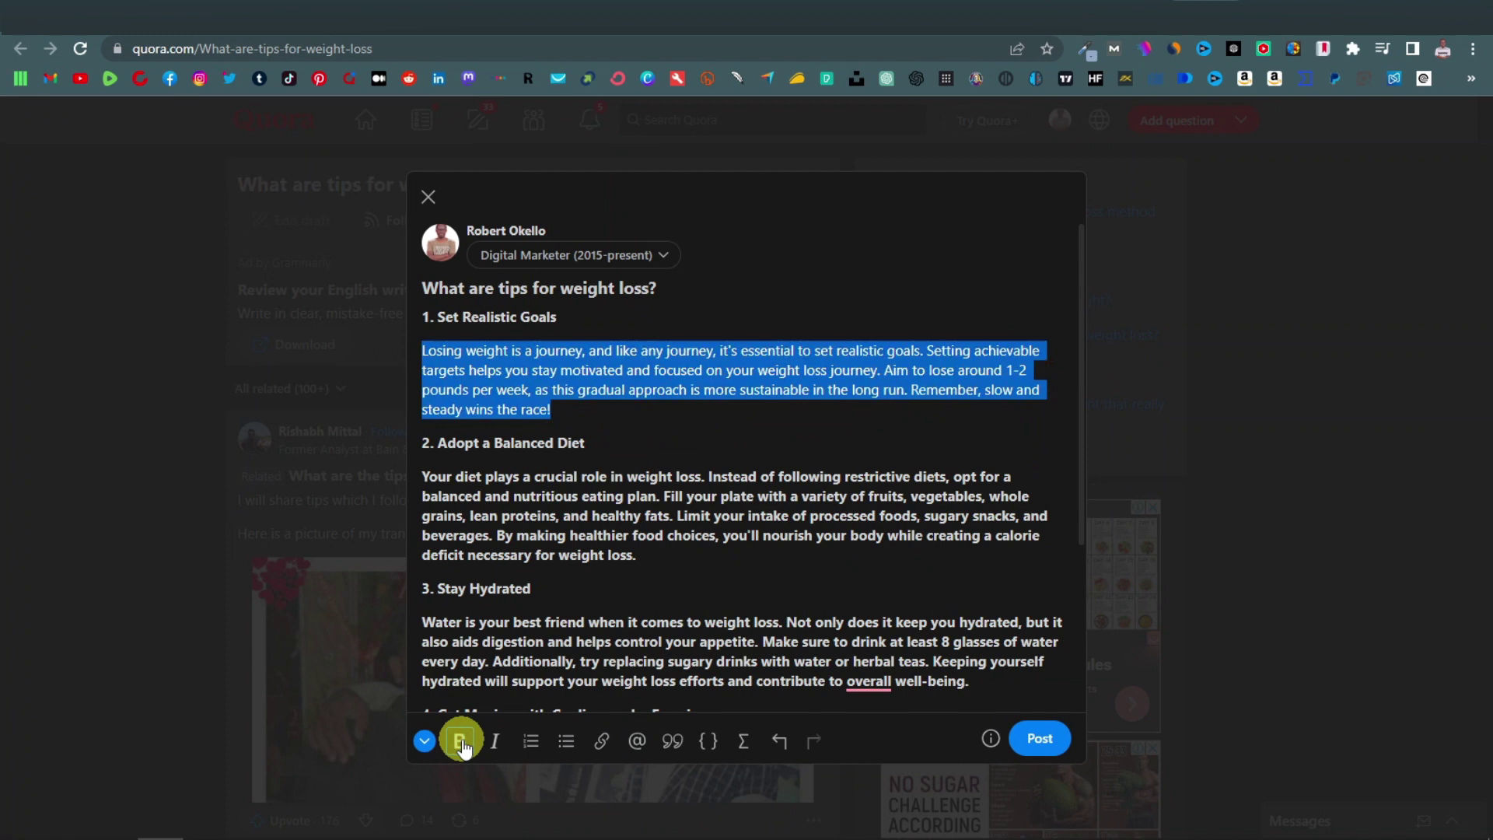
{"action": "triple_click", "coordinate": [587, 521]}
{"action": "left_click", "coordinate": [461, 743]}
{"action": "triple_click", "coordinate": [615, 622]}
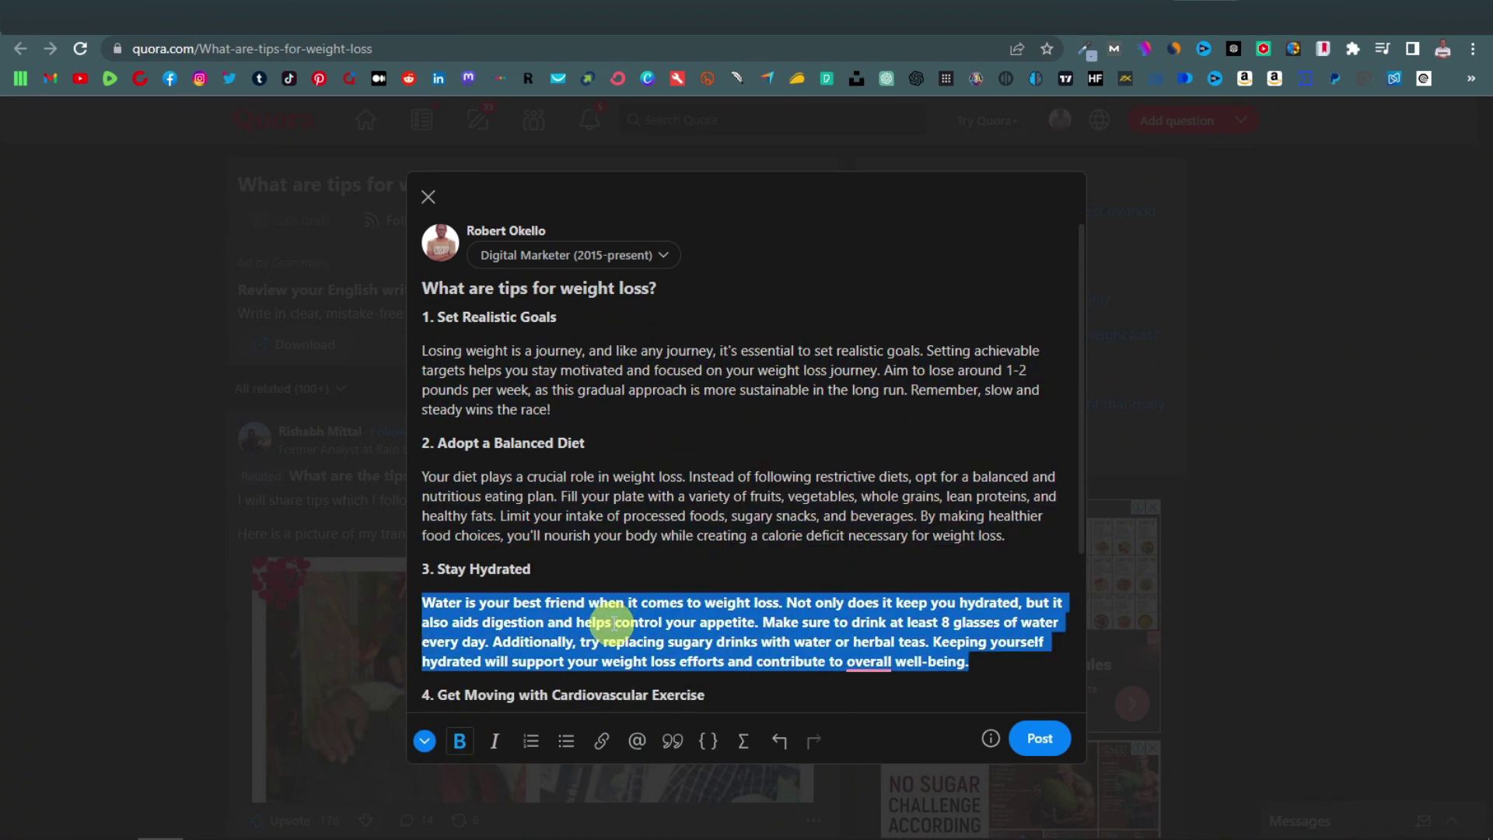
{"action": "left_click", "coordinate": [460, 742]}
Step: Remove the bold formatting from the body paragraphs under headings 4 and 5 of the answer
{"action": "scroll", "coordinate": [544, 638], "scroll_direction": "down", "scroll_amount": 3}
{"action": "triple_click", "coordinate": [567, 528]}
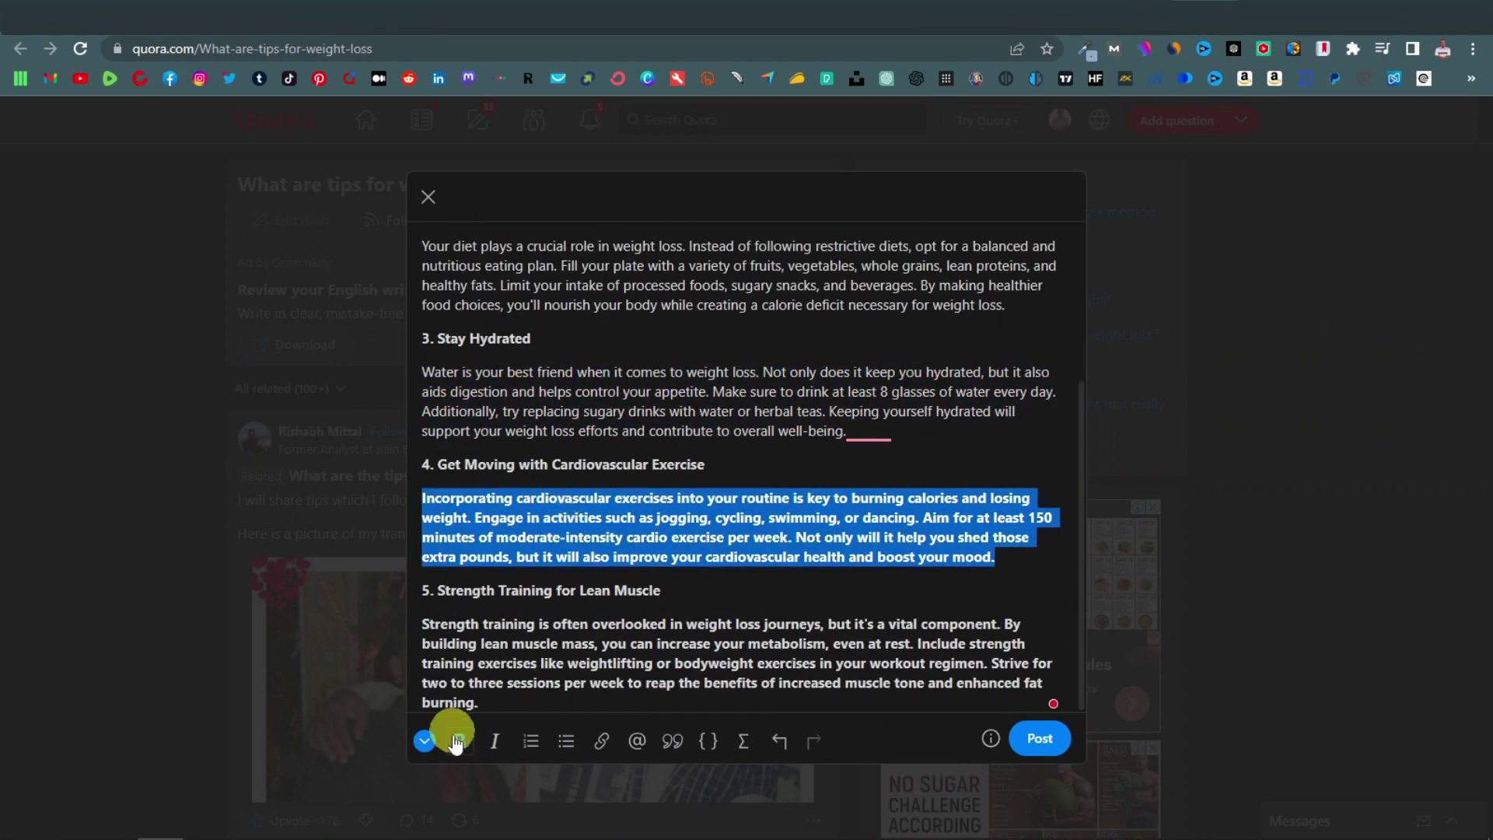
{"action": "left_click", "coordinate": [460, 740]}
{"action": "triple_click", "coordinate": [555, 650]}
{"action": "left_click", "coordinate": [460, 741]}
Step: Insert the Zotrim "Scan the QR Code" banner from the Downloads folder on a new line below the answer's last paragraph
{"action": "scroll", "coordinate": [666, 599], "scroll_direction": "up", "scroll_amount": 3}
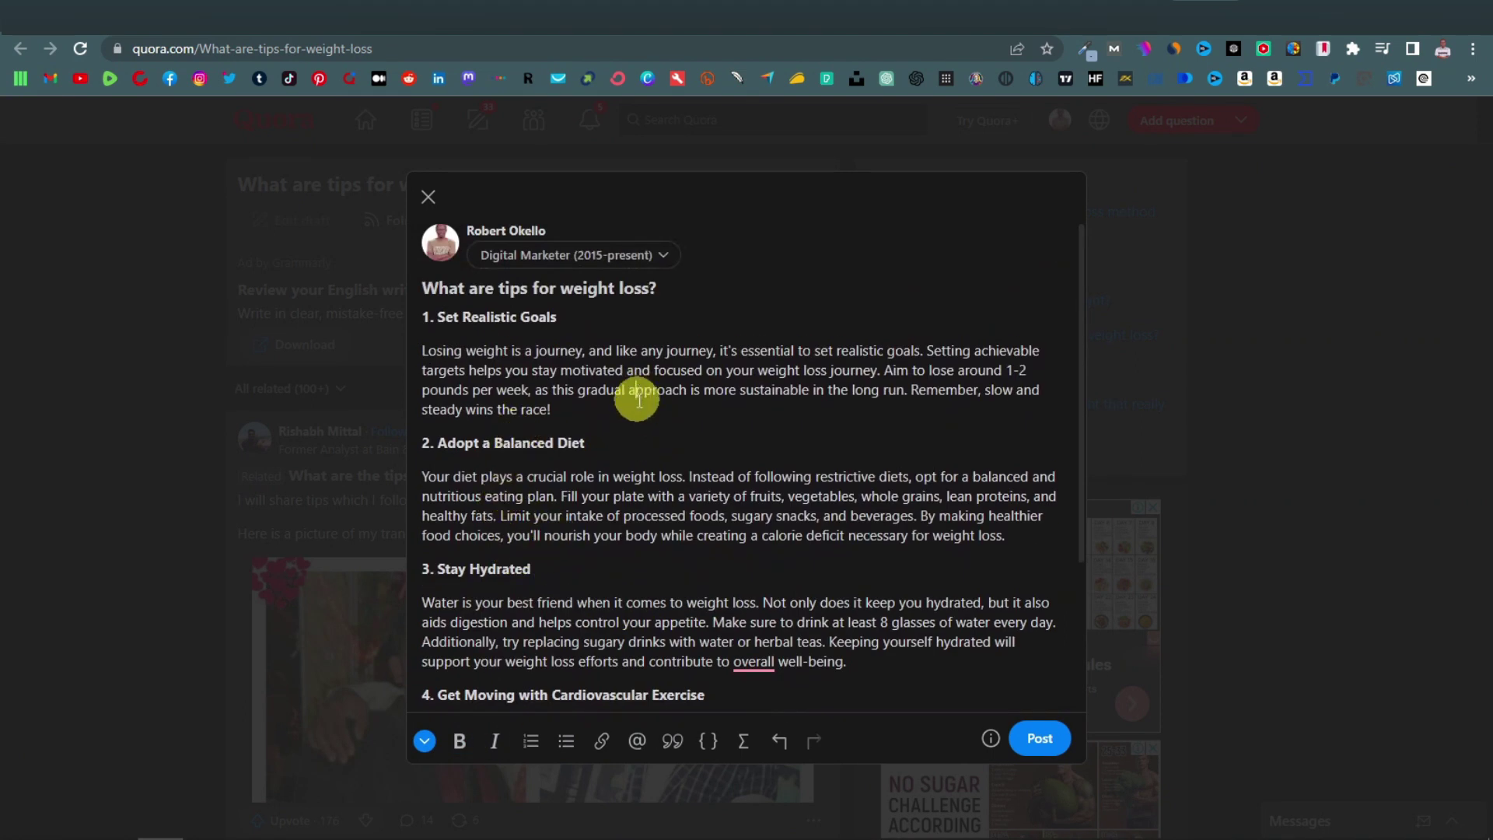
{"action": "scroll", "coordinate": [636, 401], "scroll_direction": "down", "scroll_amount": 3}
{"action": "left_click", "coordinate": [932, 696]}
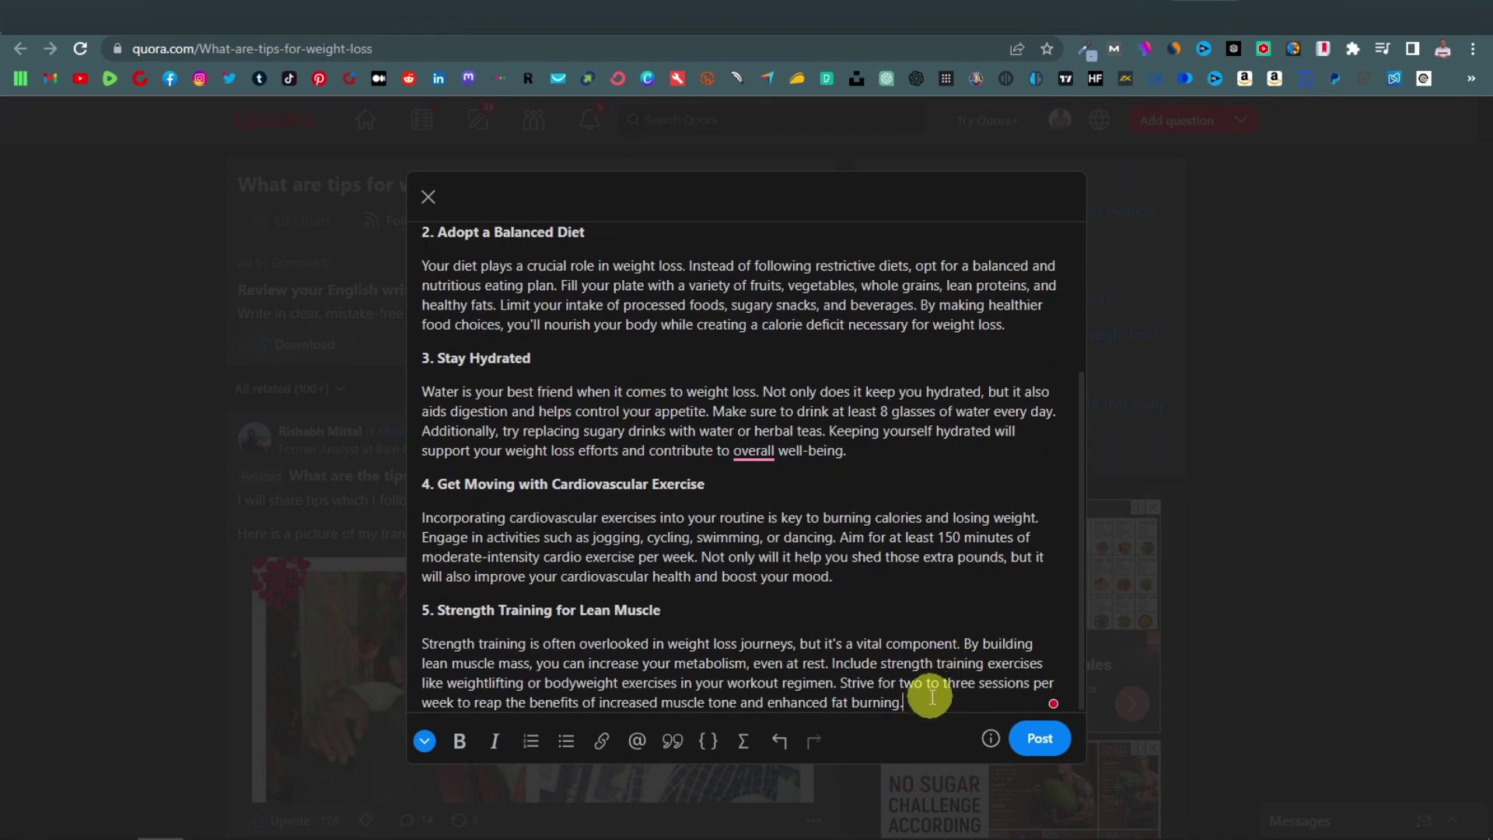
{"action": "key", "text": "Return"}
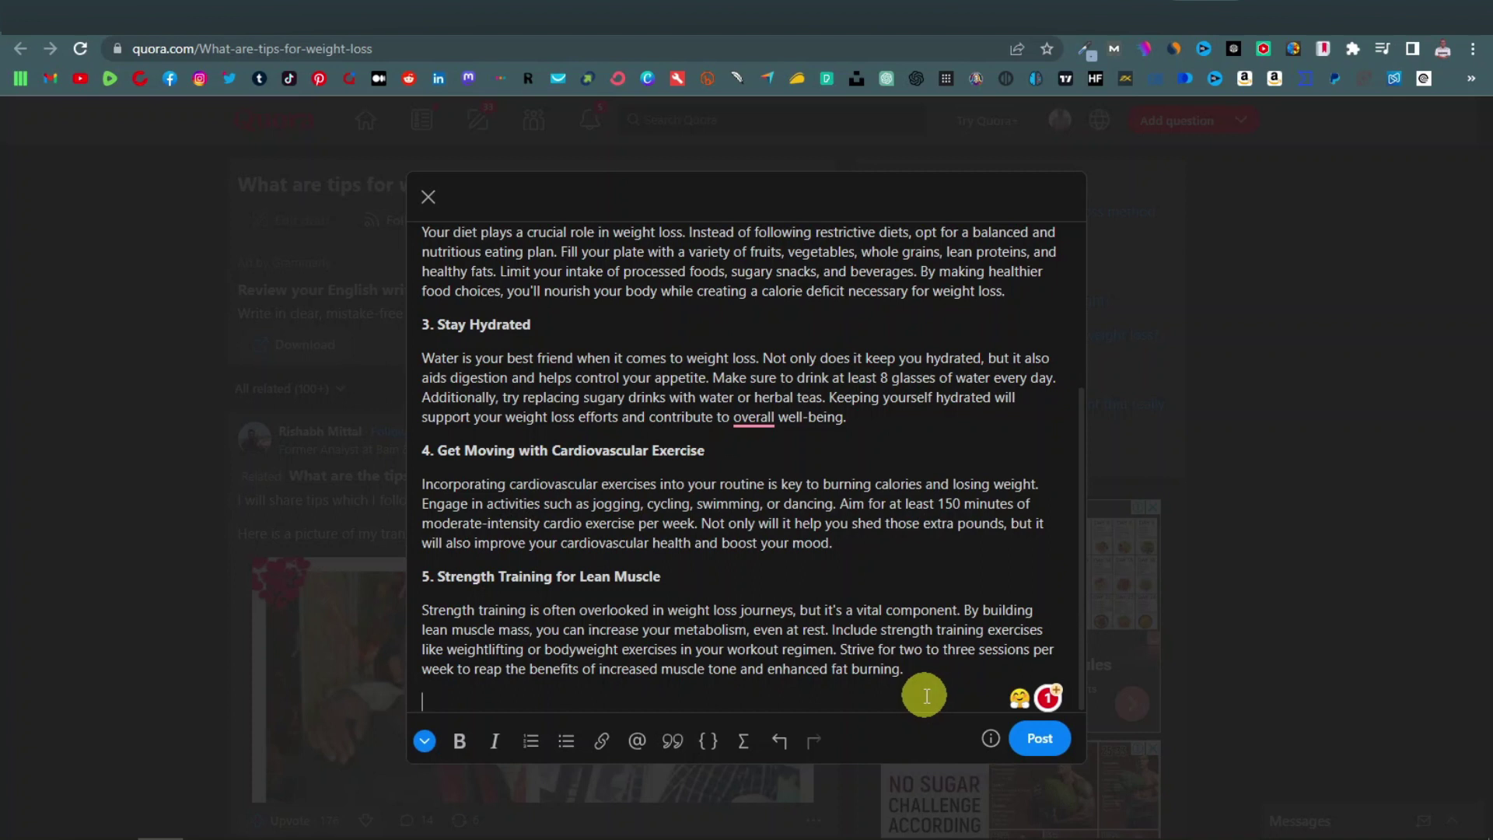
{"action": "left_click", "coordinate": [117, 823]}
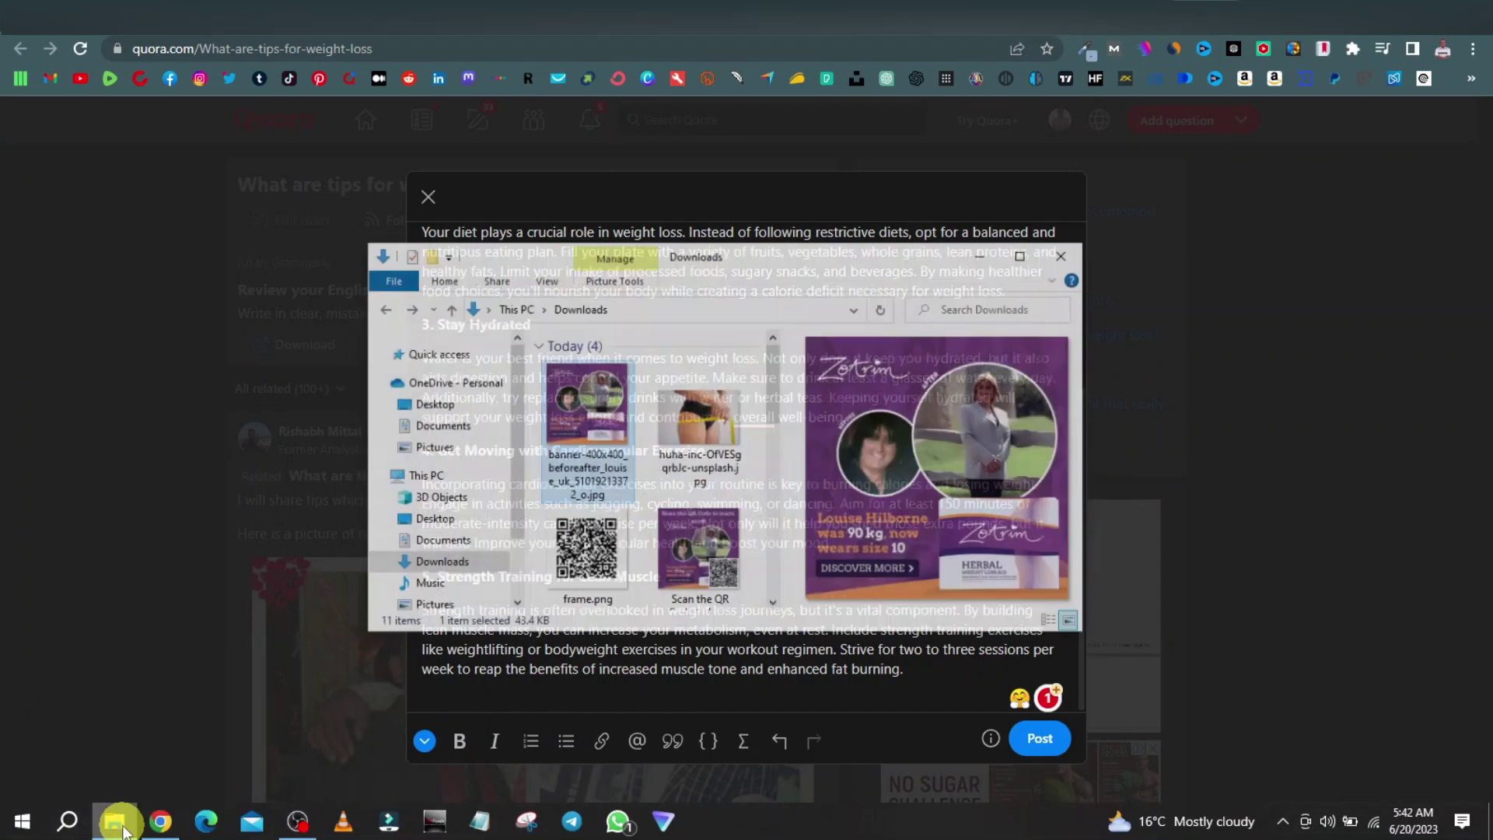
{"action": "left_click_drag", "start_coordinate": [731, 530], "coordinate": [565, 681]}
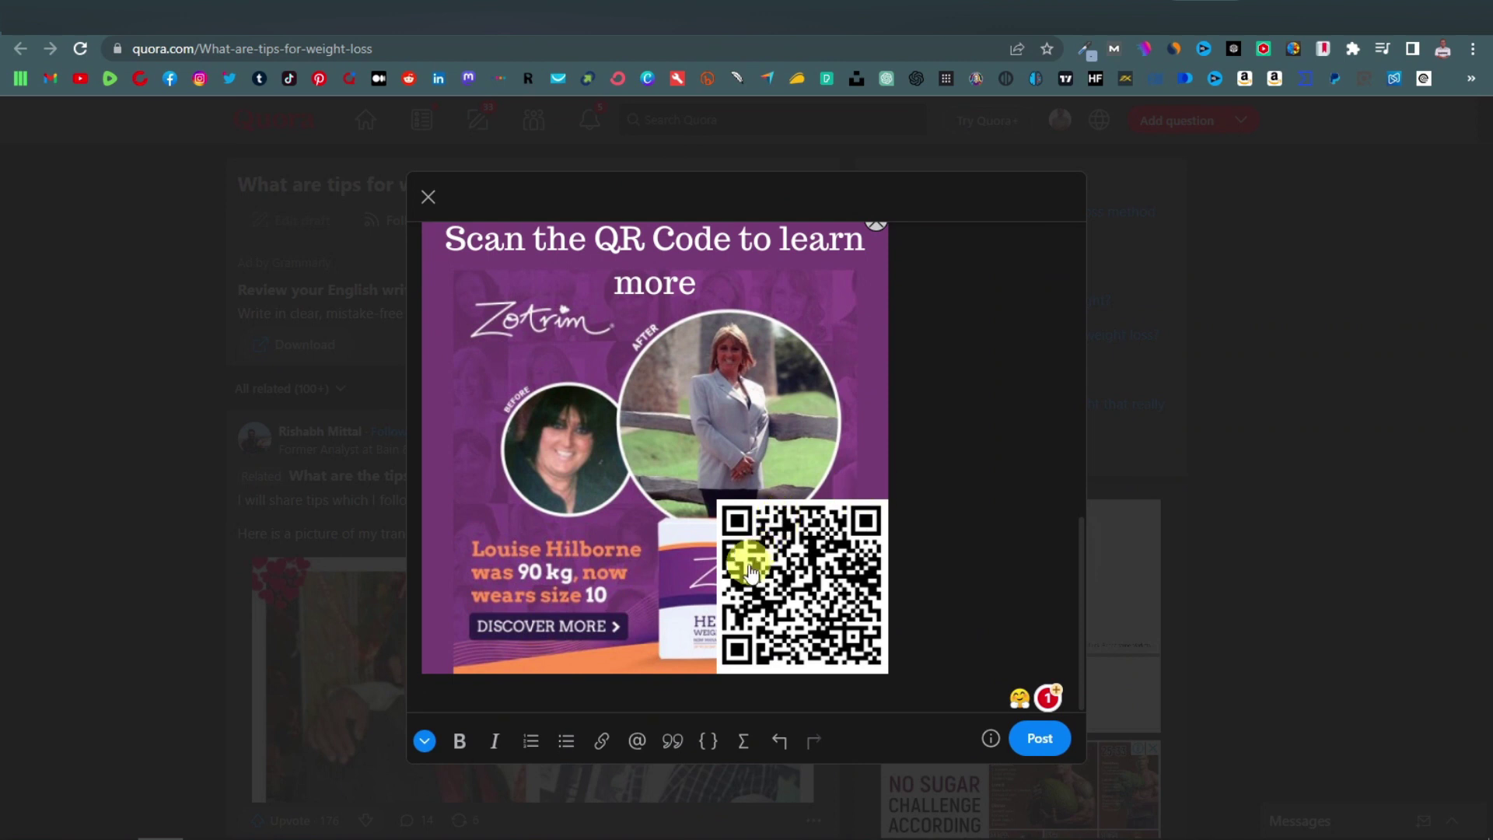
{"action": "left_click", "coordinate": [907, 504]}
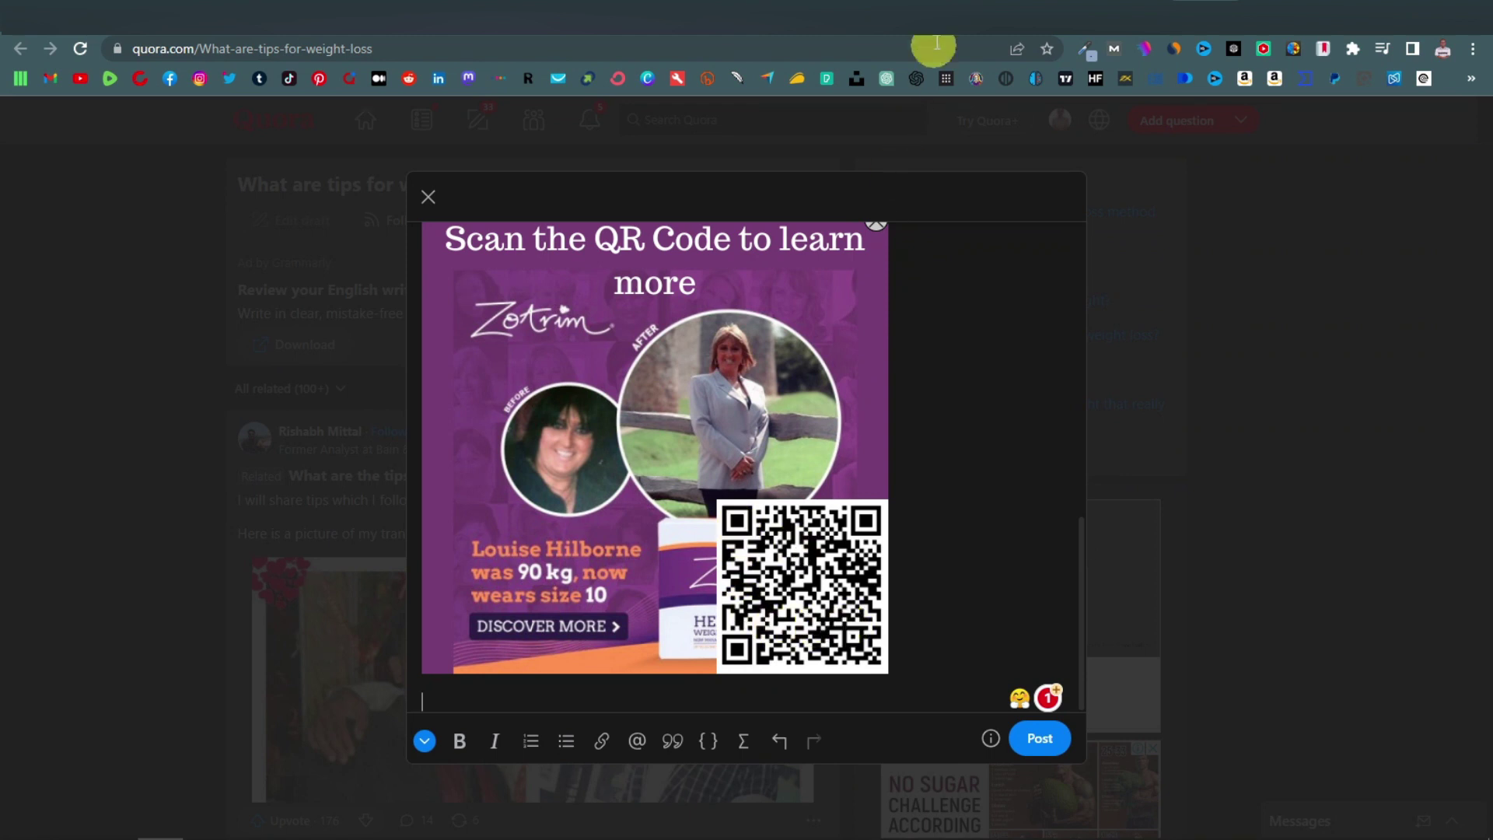
Step: Post the answer and close the answer credential dialog without choosing another credential
{"action": "left_click", "coordinate": [920, 3]}
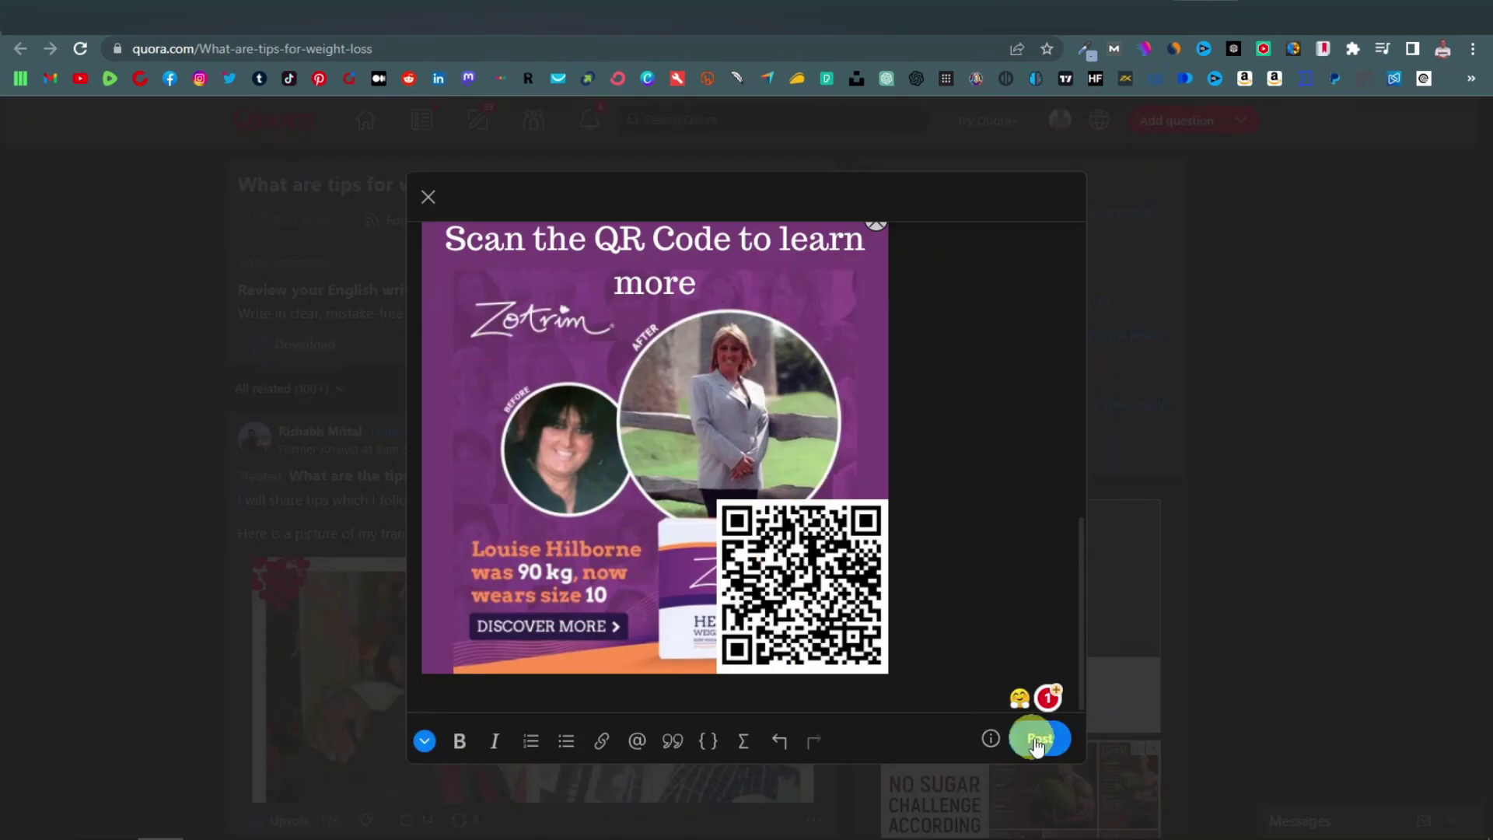
{"action": "left_click", "coordinate": [1041, 743]}
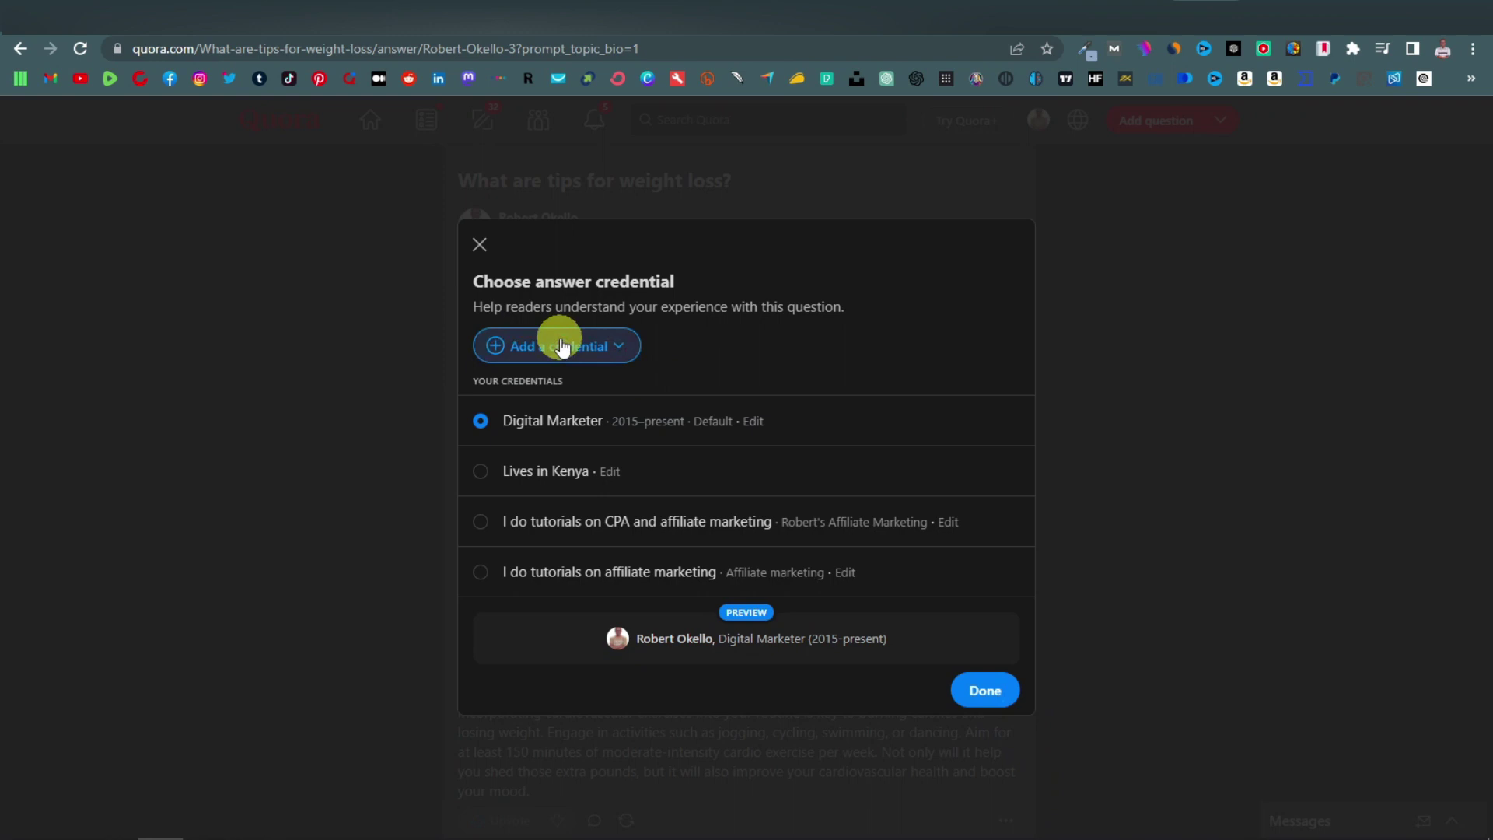
{"action": "left_click", "coordinate": [477, 245]}
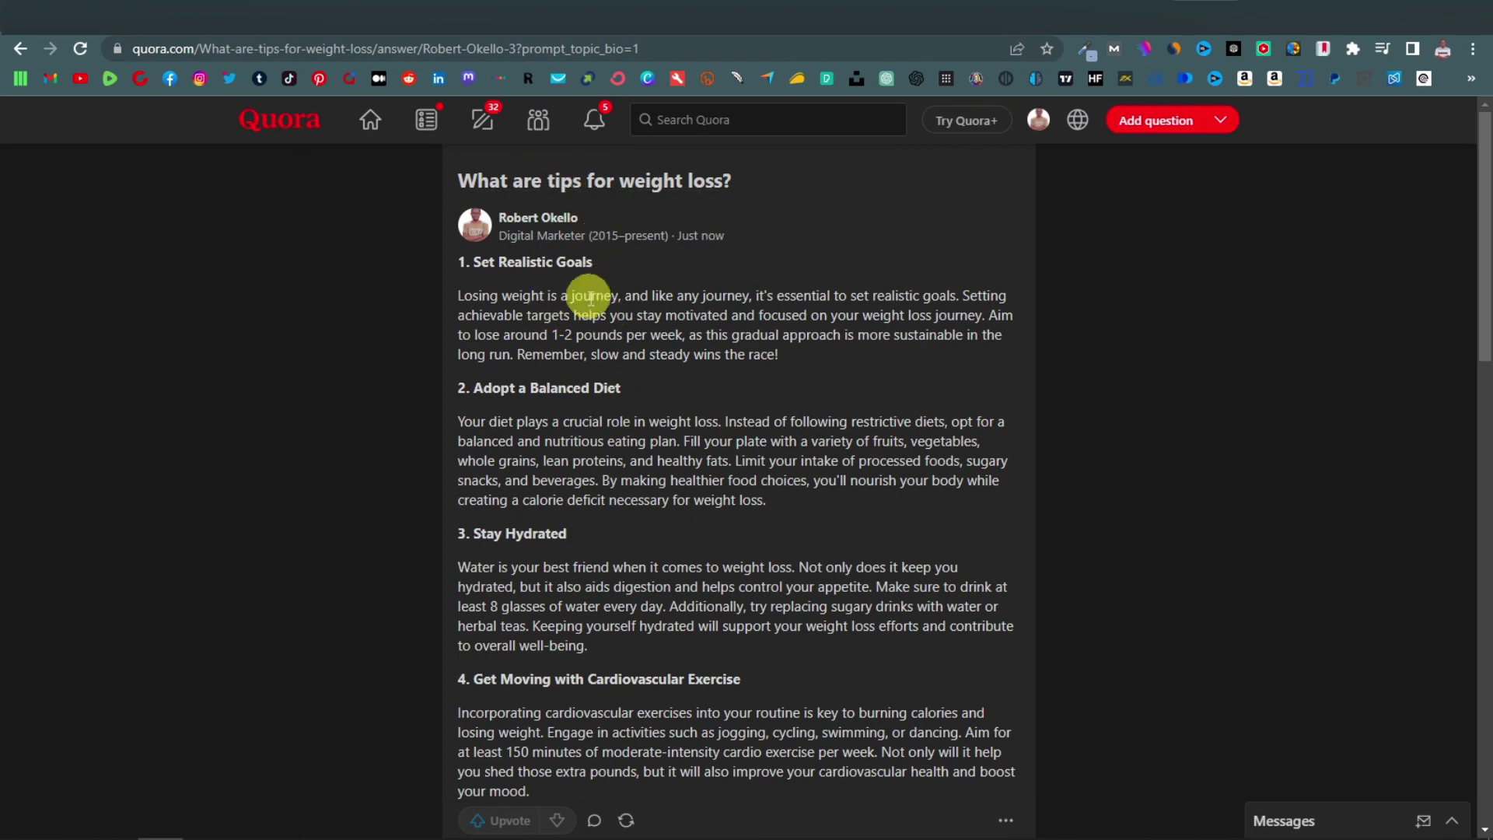
Step: Review the published answer from its first heading to the QR code banner at its end
{"action": "scroll", "coordinate": [614, 433], "scroll_direction": "down", "scroll_amount": 6}
{"action": "scroll", "coordinate": [621, 435], "scroll_direction": "down", "scroll_amount": 3}
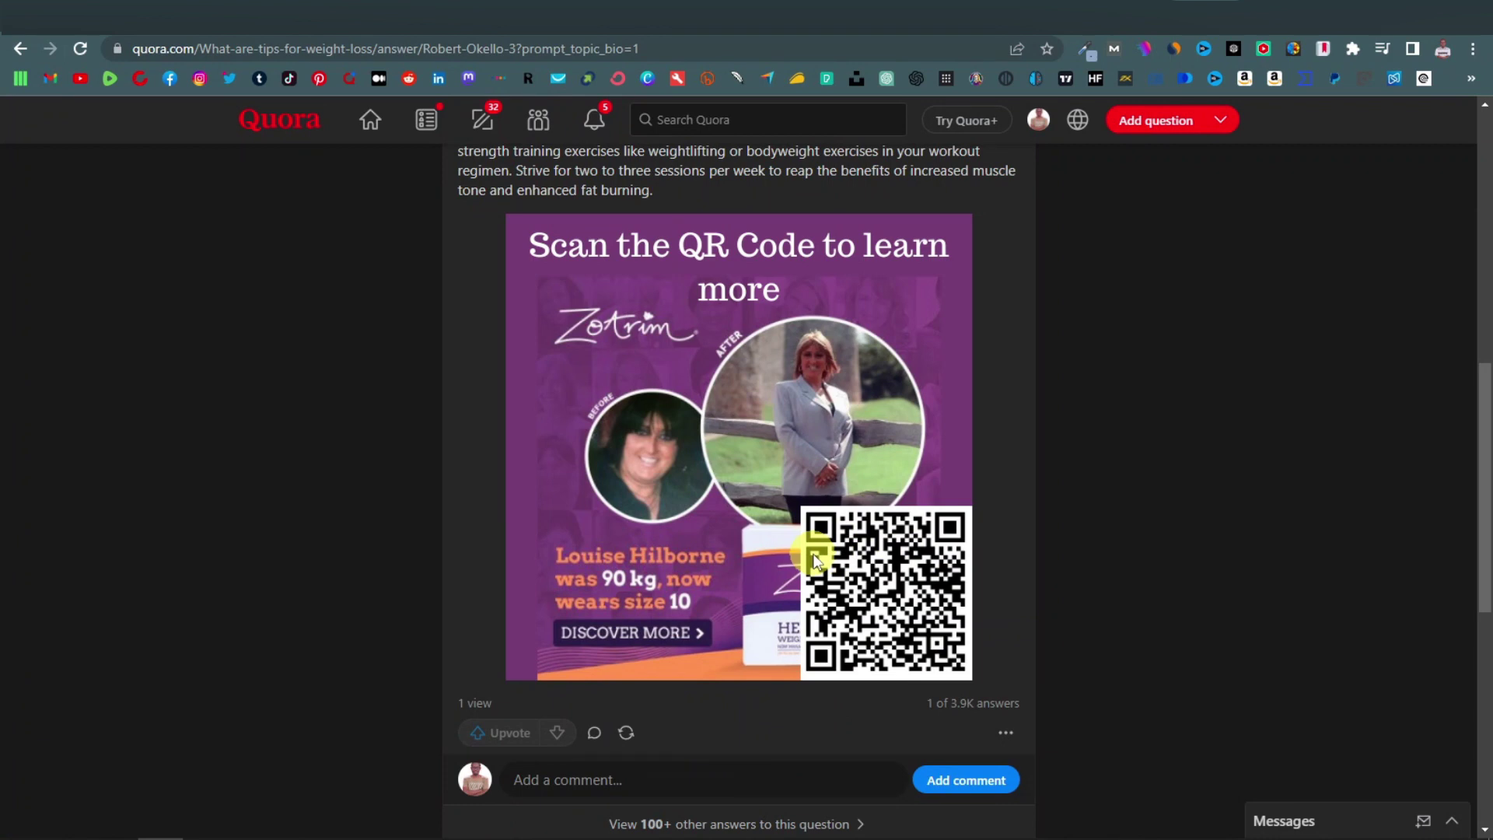
{"action": "scroll", "coordinate": [854, 580], "scroll_direction": "down", "scroll_amount": 1}
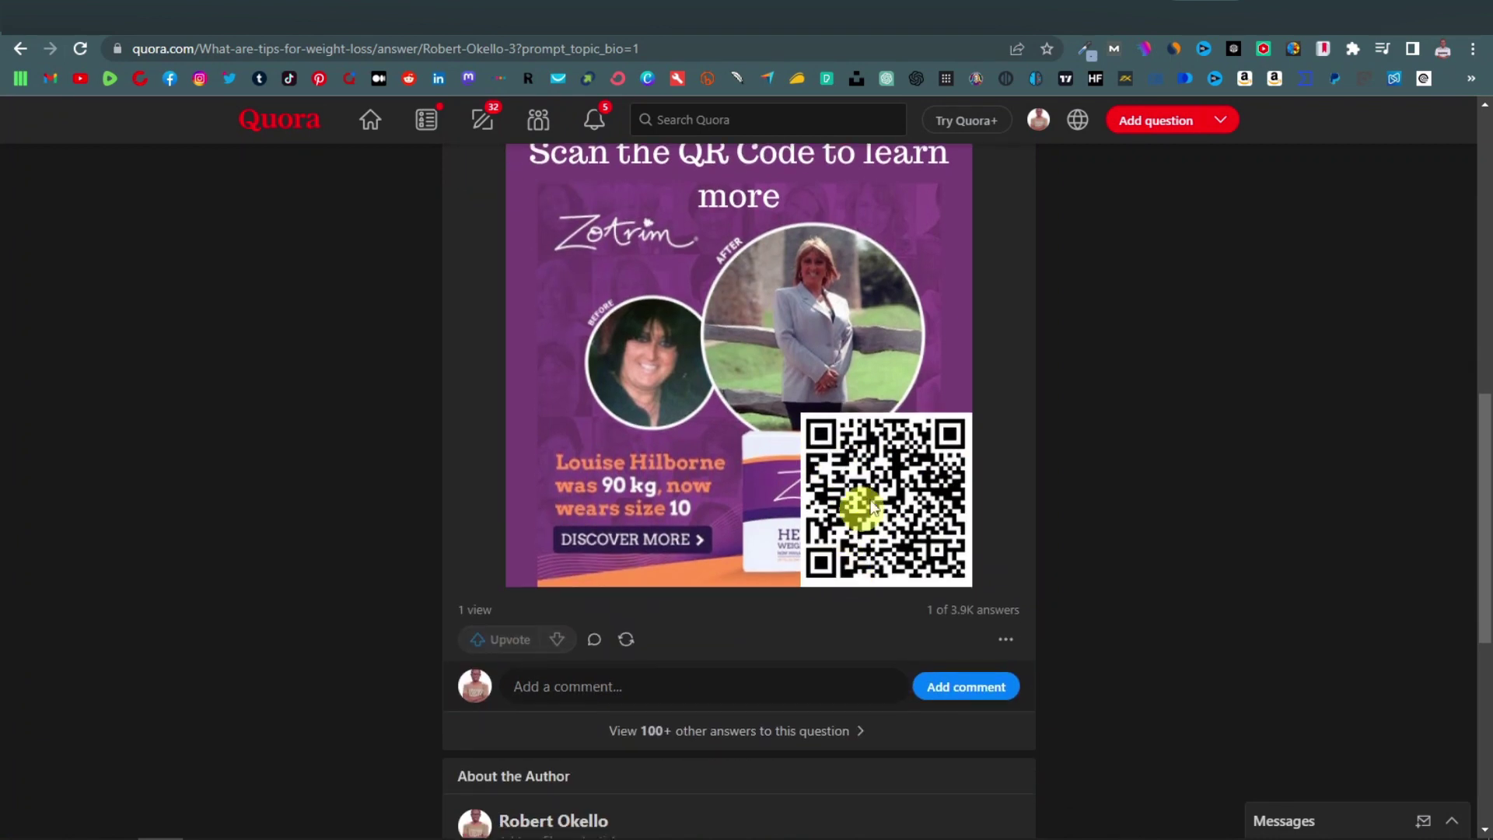
{"action": "scroll", "coordinate": [874, 487], "scroll_direction": "down", "scroll_amount": 1}
{"action": "scroll", "coordinate": [880, 488], "scroll_direction": "up", "scroll_amount": 9}
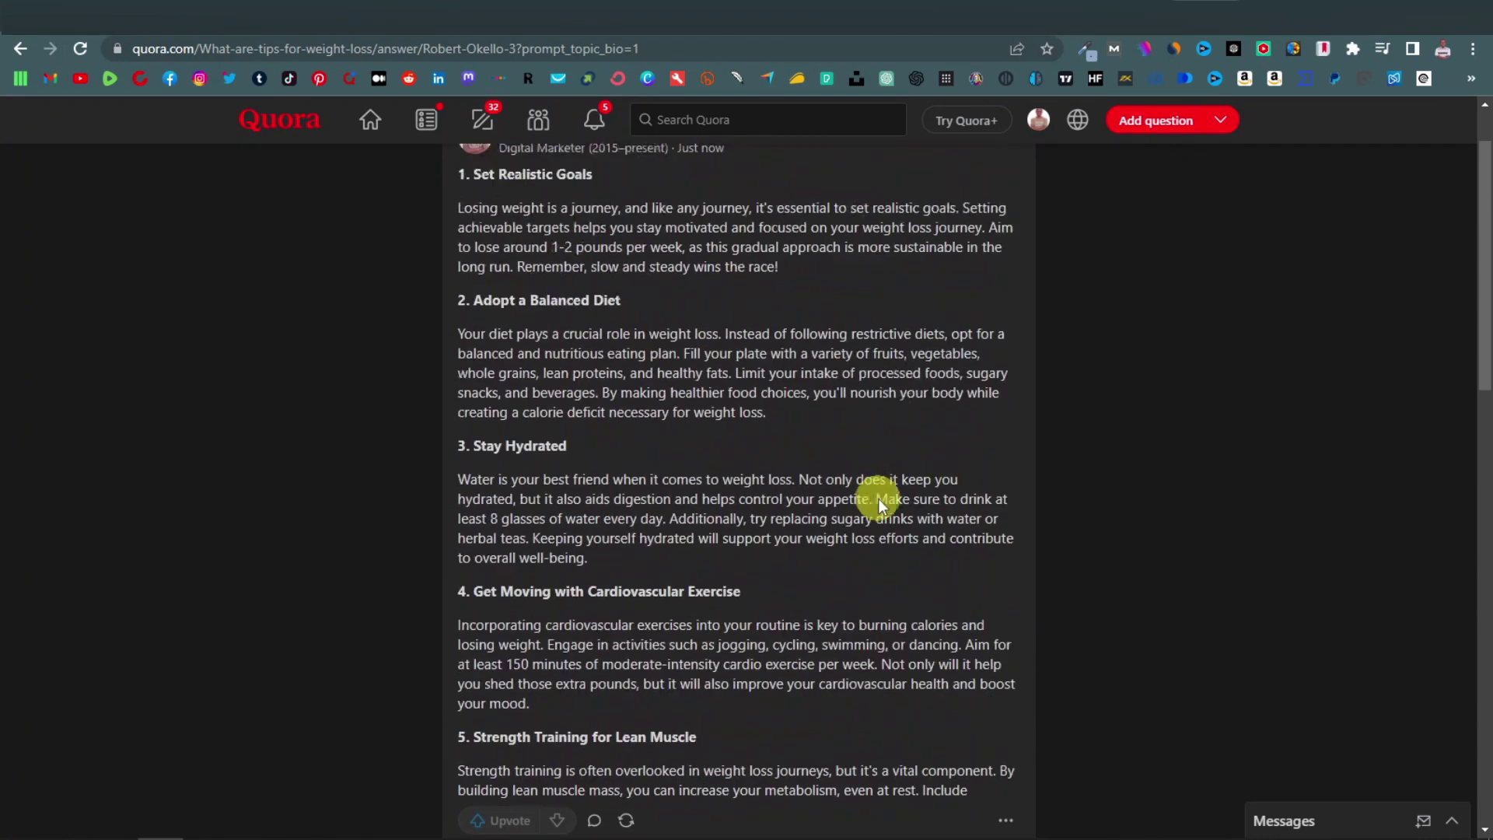
{"action": "scroll", "coordinate": [879, 497], "scroll_direction": "up", "scroll_amount": 1}
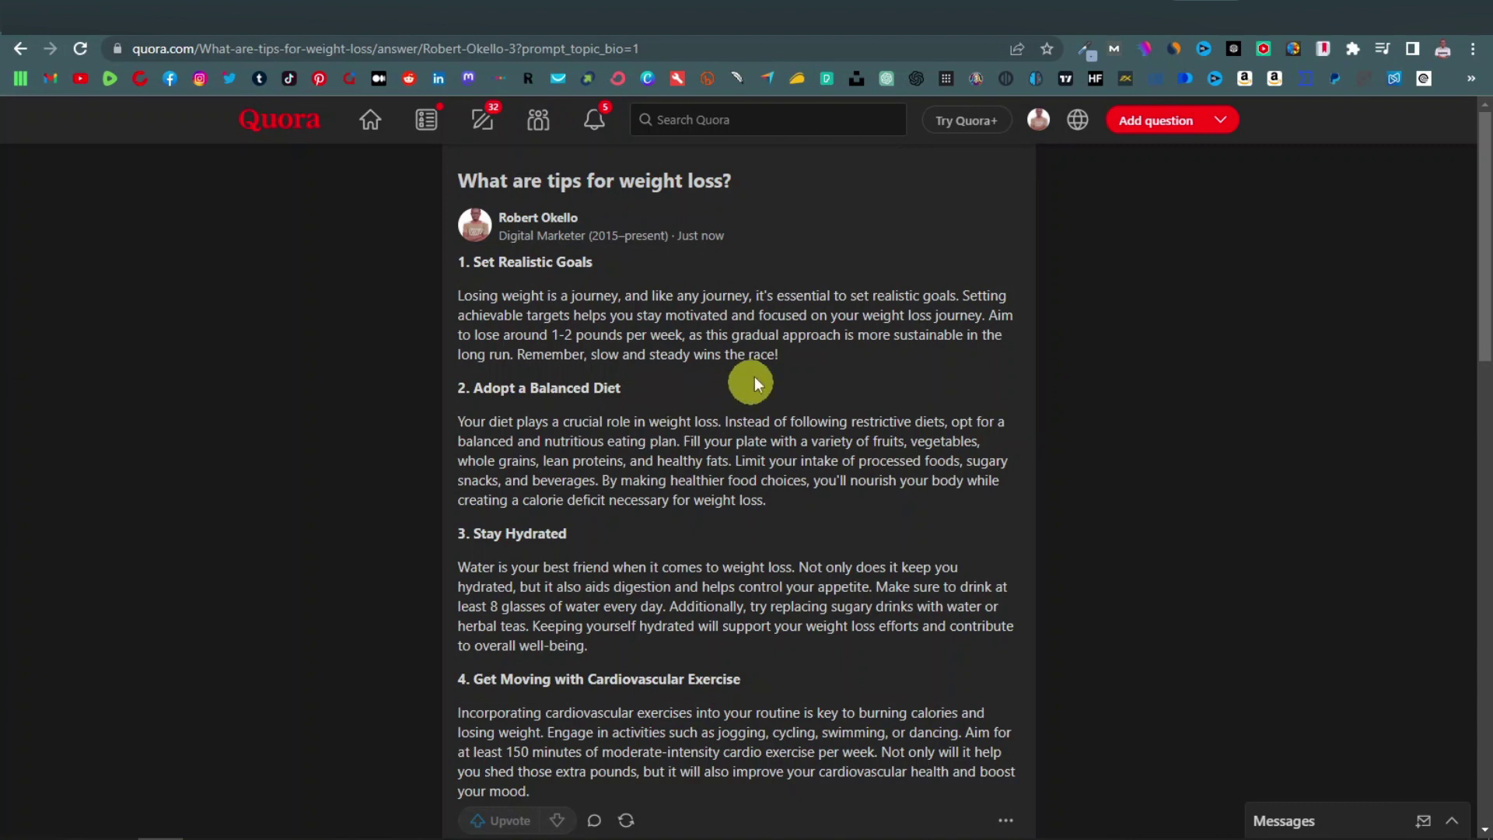
{"action": "scroll", "coordinate": [556, 424], "scroll_direction": "down", "scroll_amount": 4}
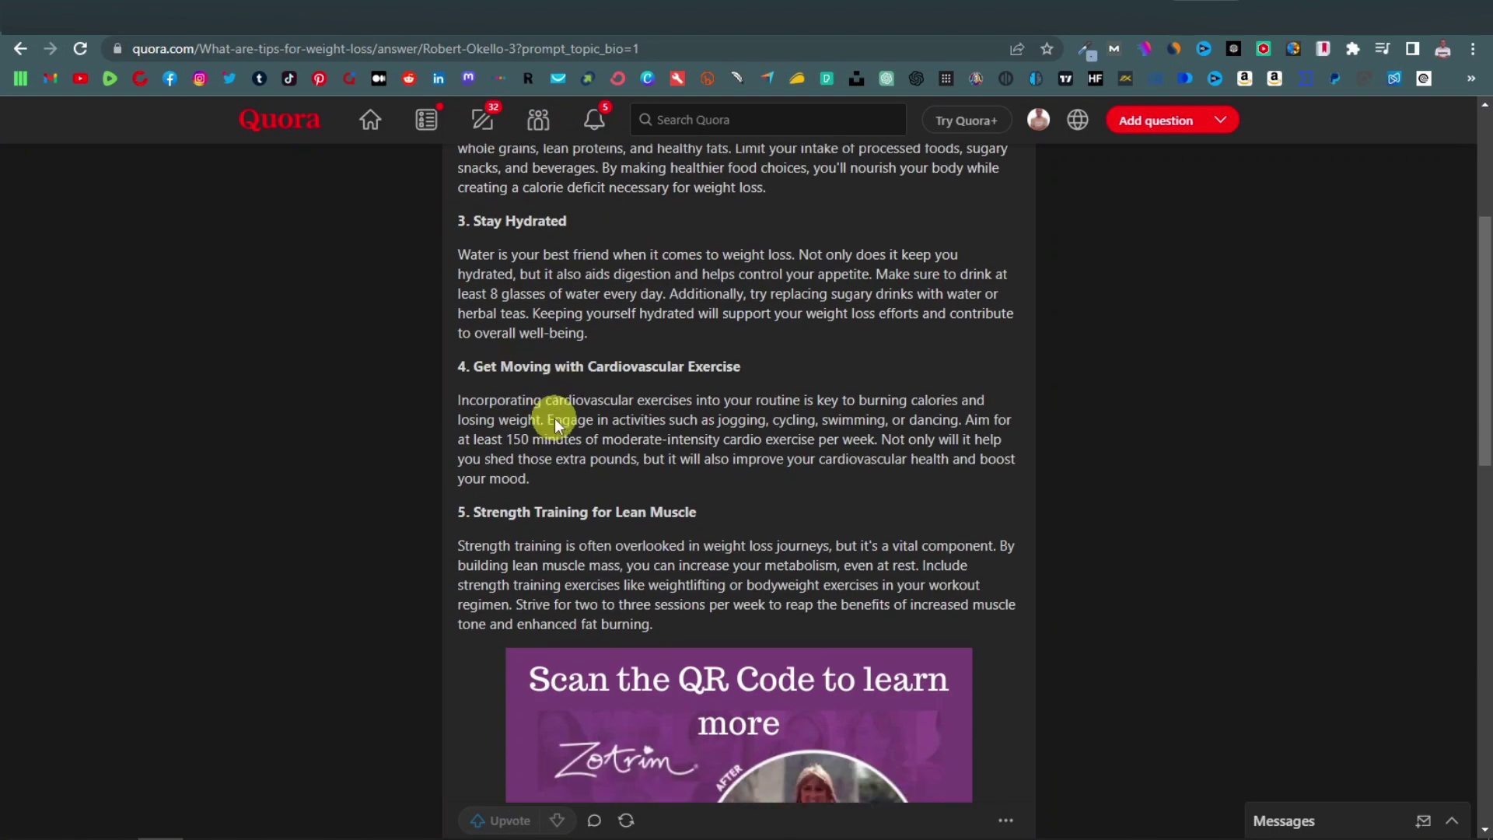
{"action": "scroll", "coordinate": [554, 419], "scroll_direction": "down", "scroll_amount": 8}
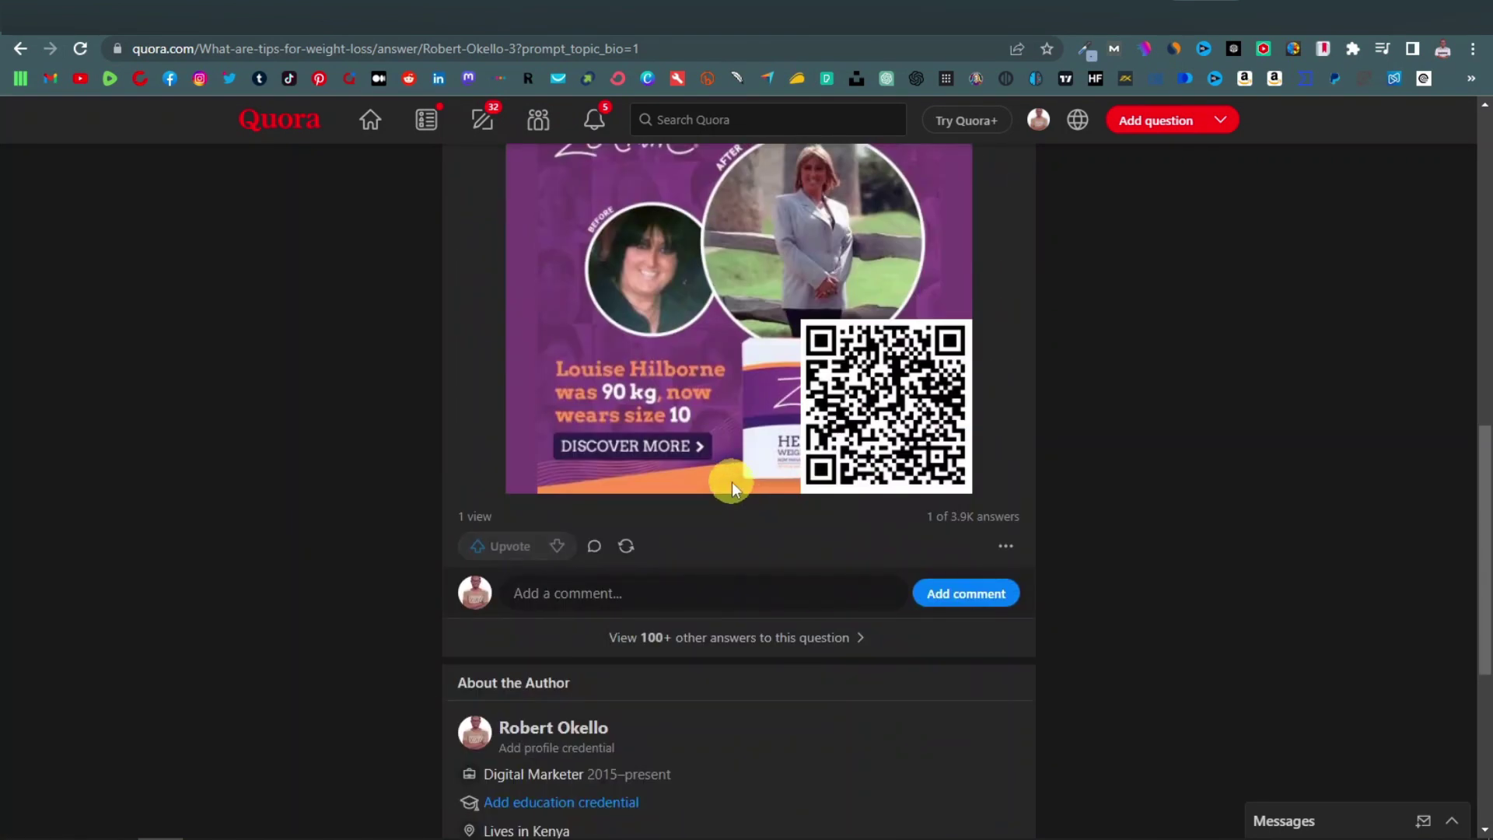
{"action": "scroll", "coordinate": [867, 413], "scroll_direction": "up", "scroll_amount": 5}
{"action": "scroll", "coordinate": [867, 413], "scroll_direction": "down", "scroll_amount": 2}
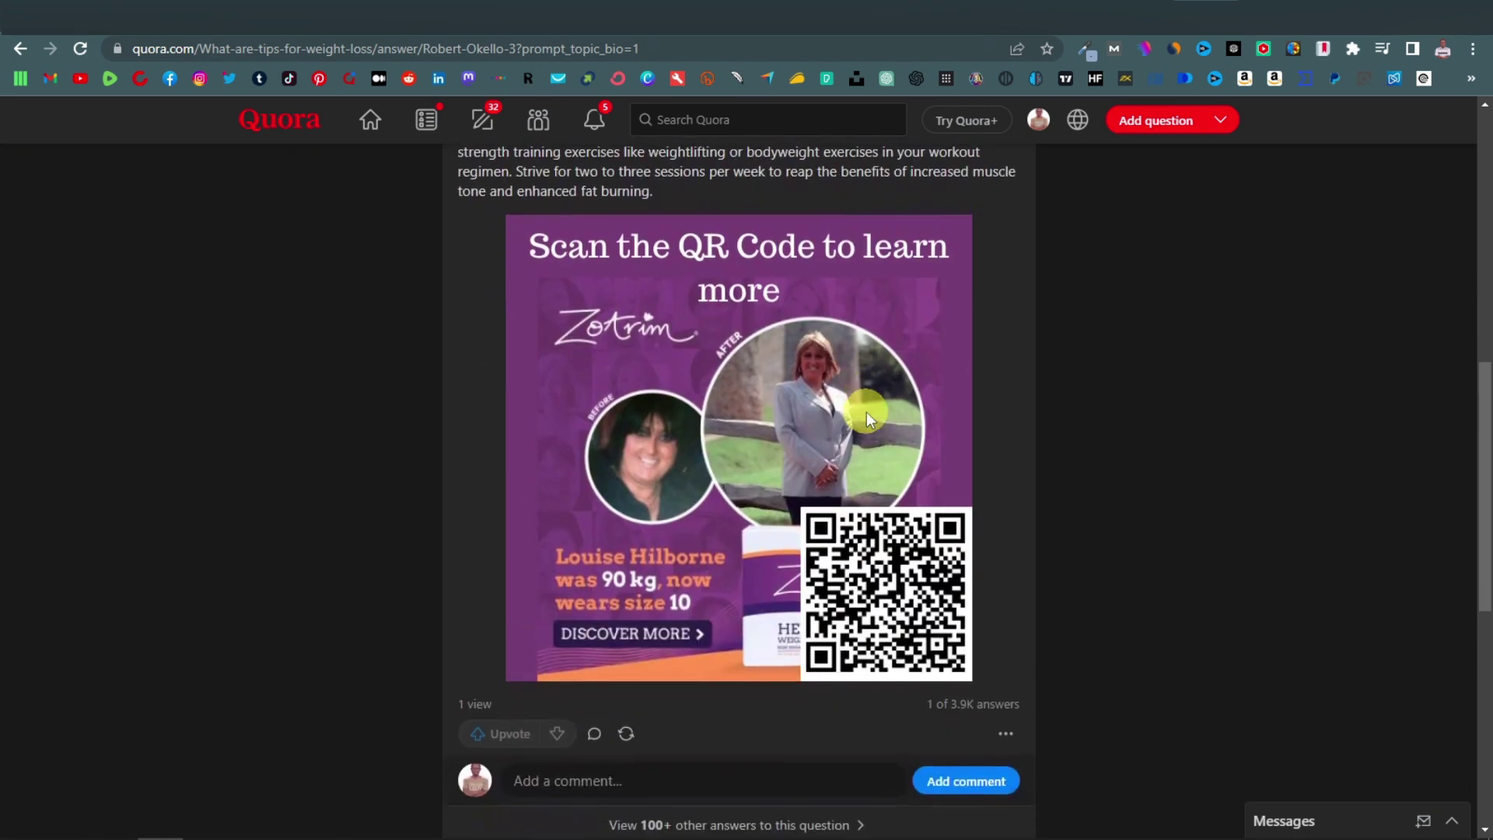